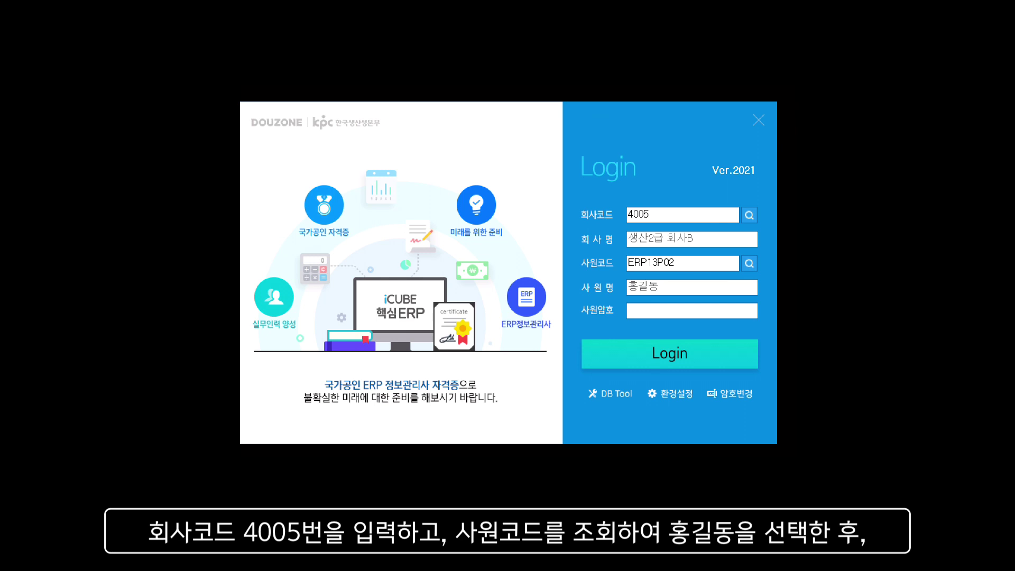
Log in to company 4005 and open 품목등록 under 기초정보관리 in 시스템관리
left_click(708, 364)
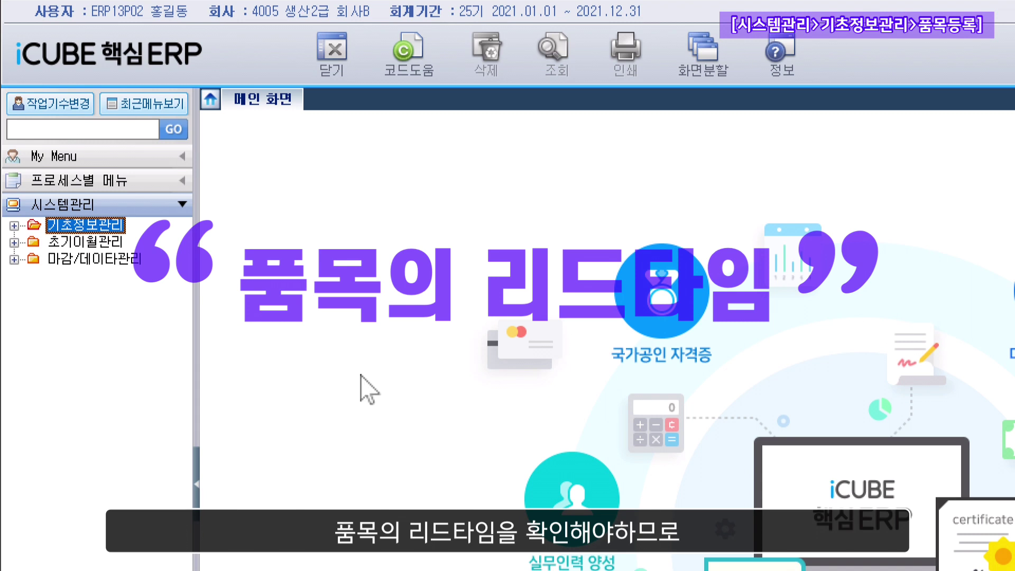
double_click(114, 228)
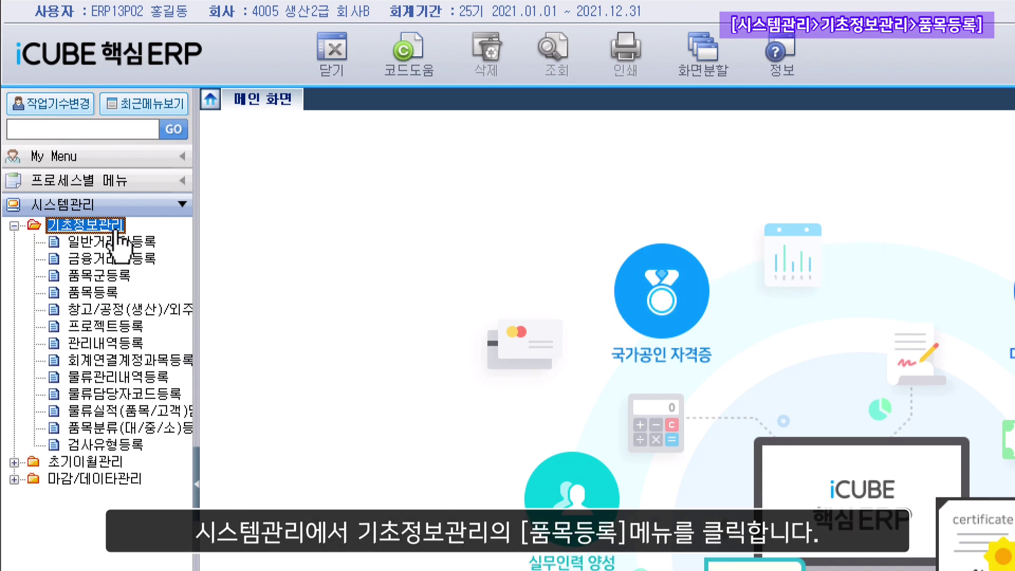
left_click(117, 294)
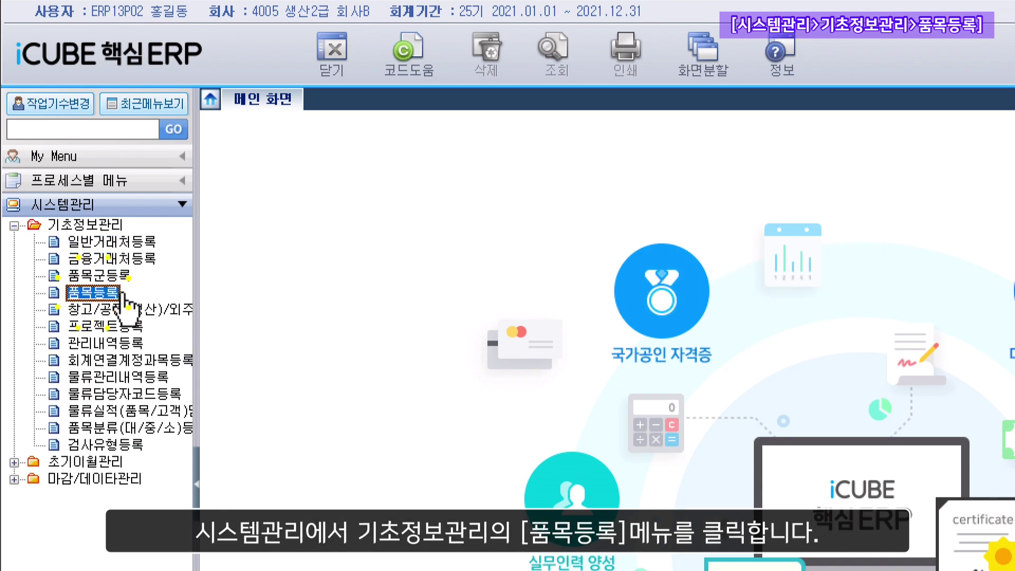
double_click(93, 293)
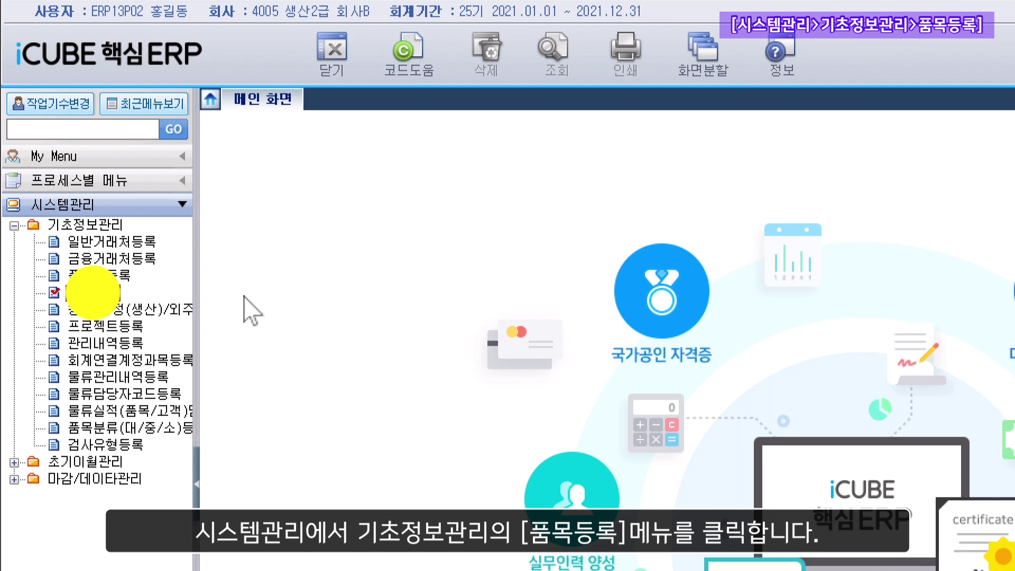
Search the program menus for 품목 and open 품목등록 from the matches
left_click(138, 131)
type("품목")
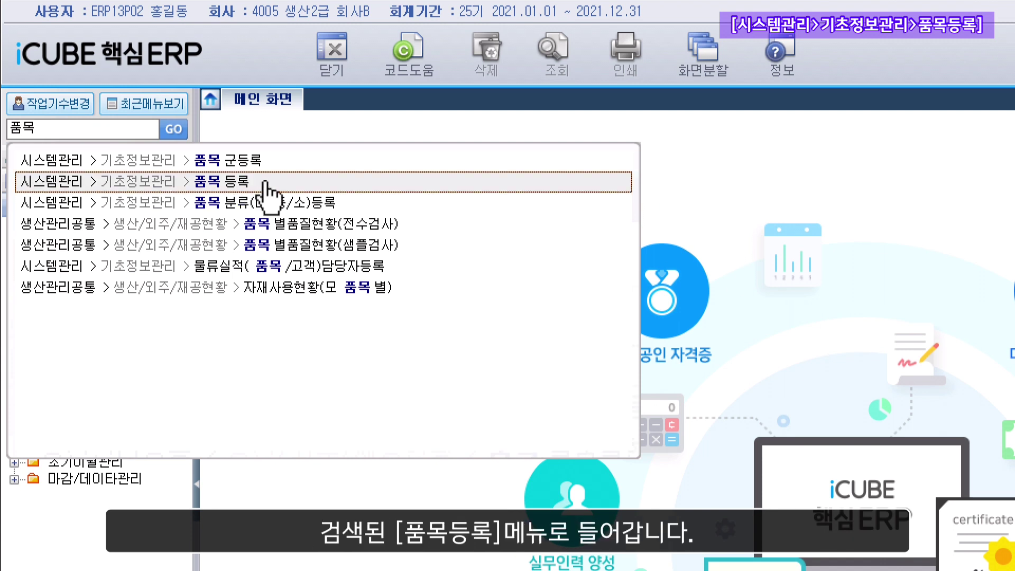
left_click(245, 183)
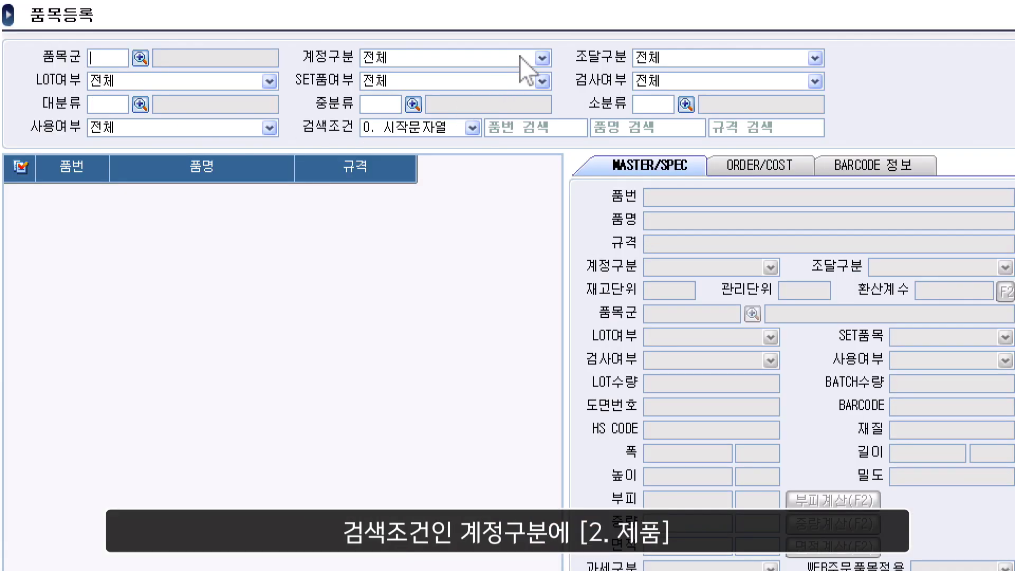
Retrieve the items with 계정구분 set to 2. 제품 and 조달구분 set to 1. 생산
left_click(543, 58)
left_click(517, 123)
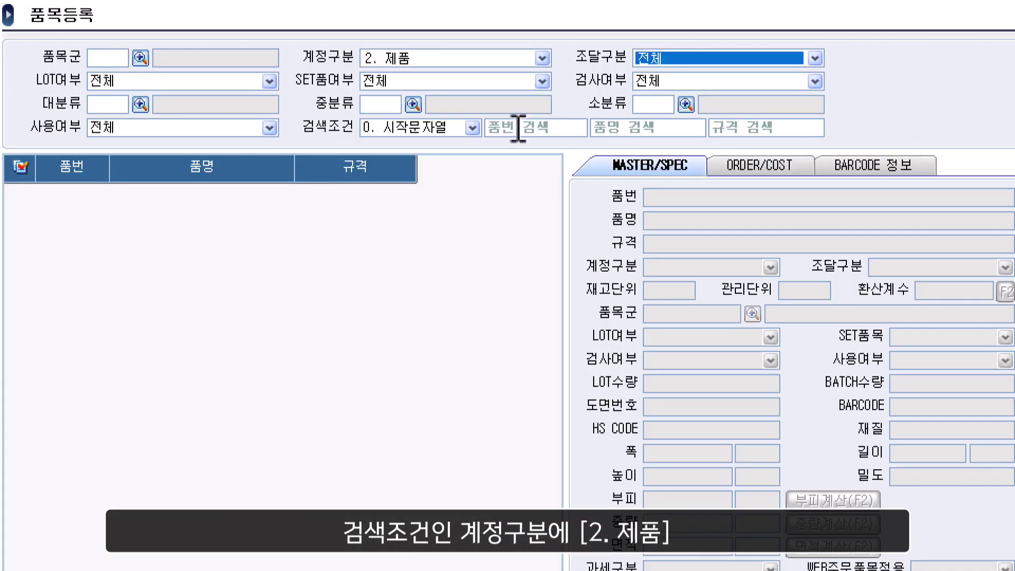
left_click(815, 58)
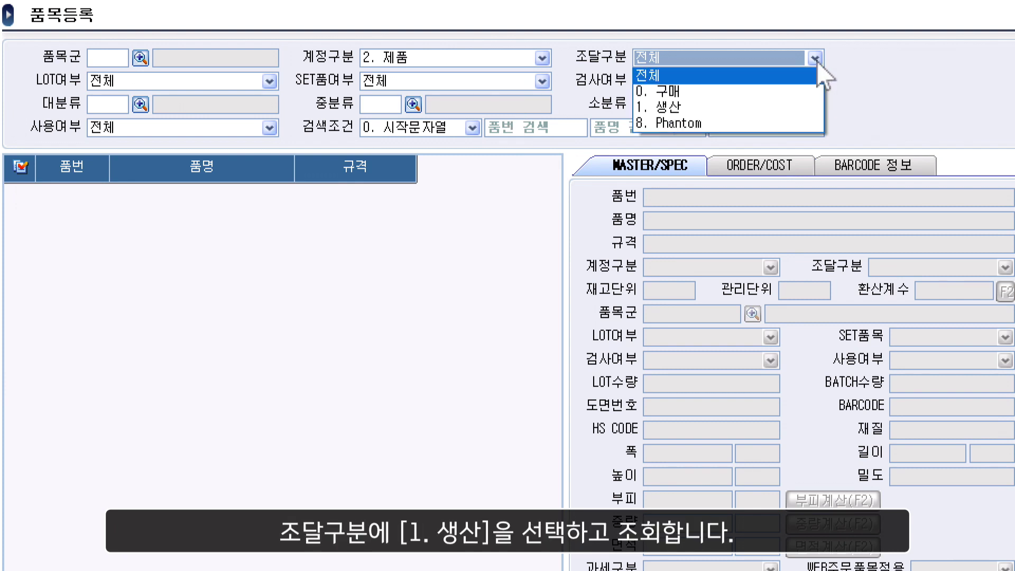
left_click(803, 108)
key("Return")
key("Return")
key("Return")
key("Return")
key("Return")
key("Return")
key("Return")
key("Return")
key("Return")
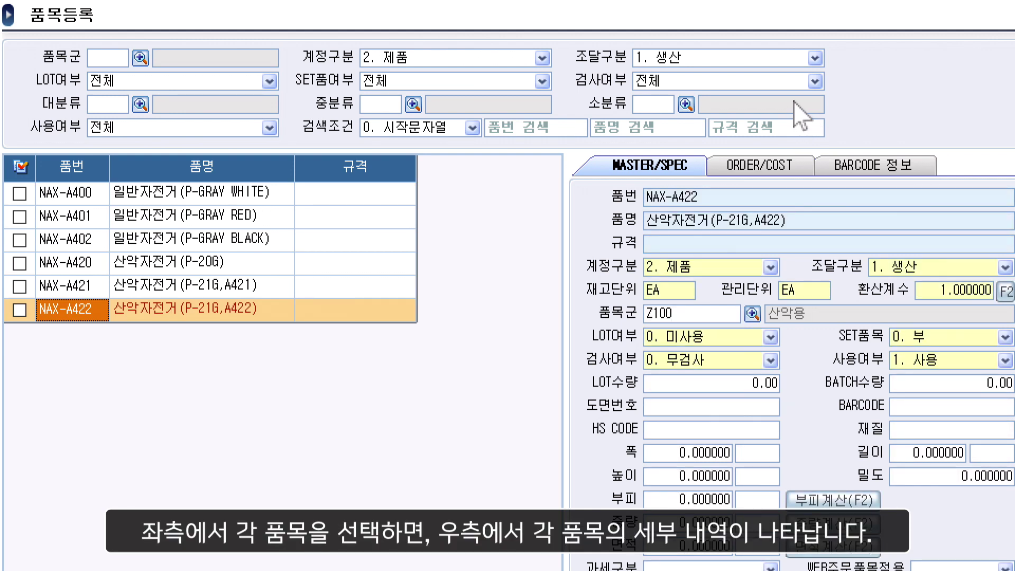
Compare the LEAD TIME in the ORDER/COST details of items NAX-A400, NAX-A420, NAX-A421, NAX-A401 and NAX-A402
left_click(241, 196)
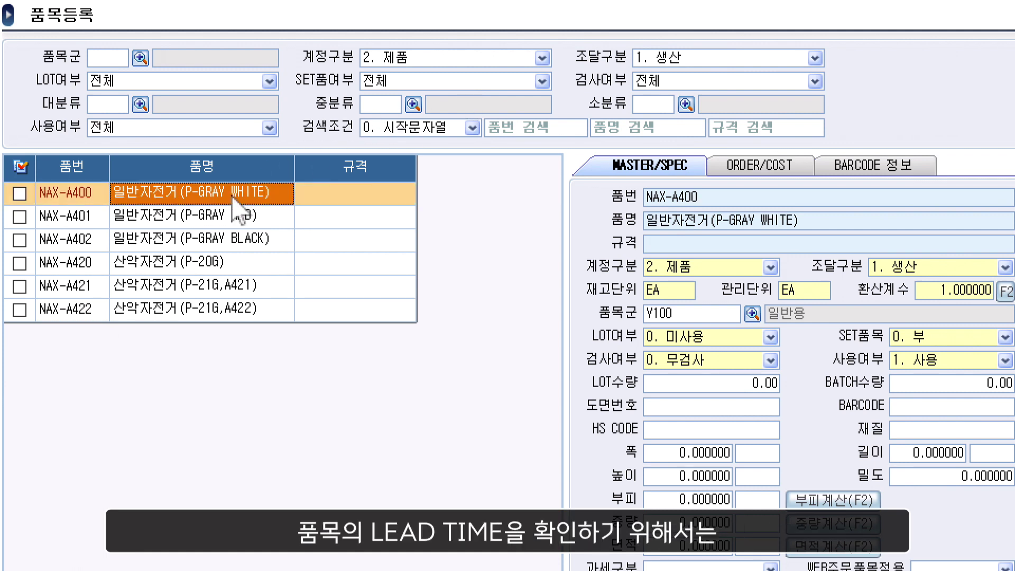
left_click(793, 168)
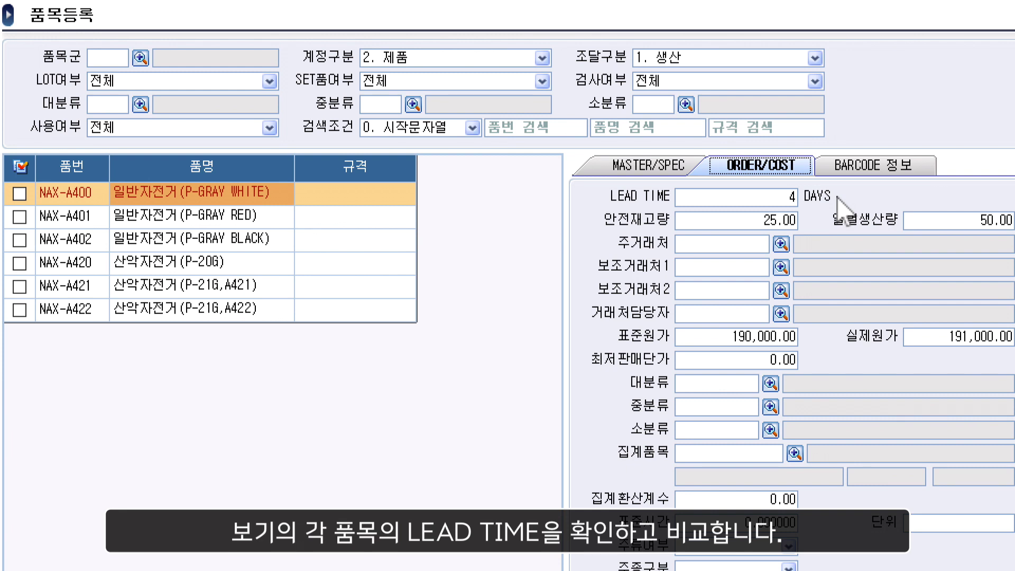
left_click(231, 267)
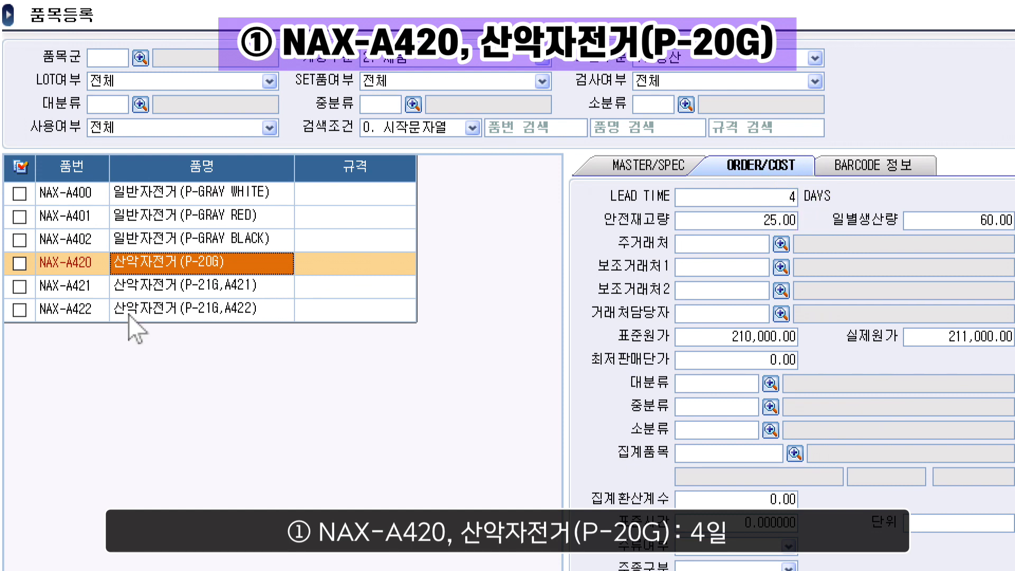
left_click(258, 295)
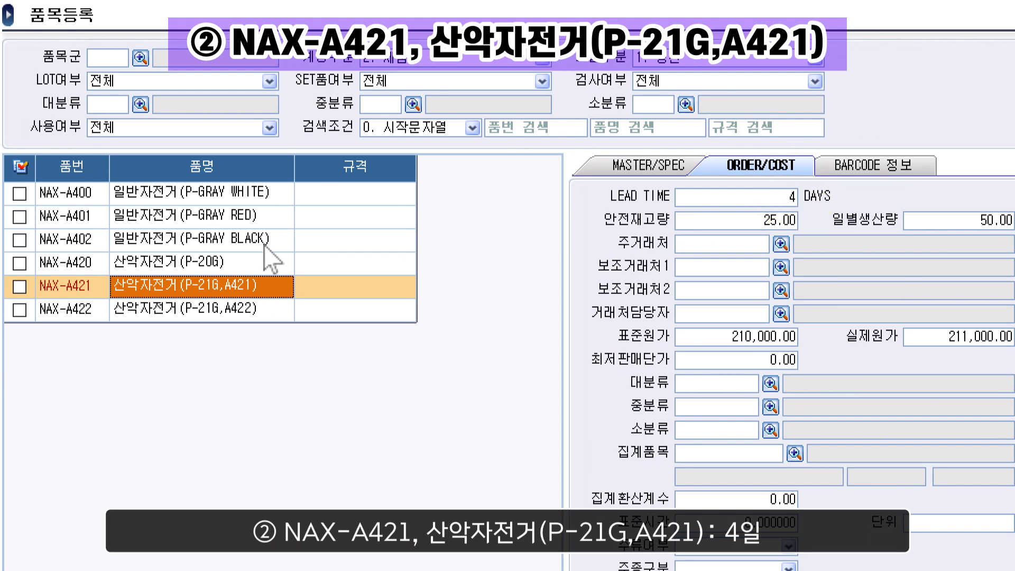
left_click(272, 221)
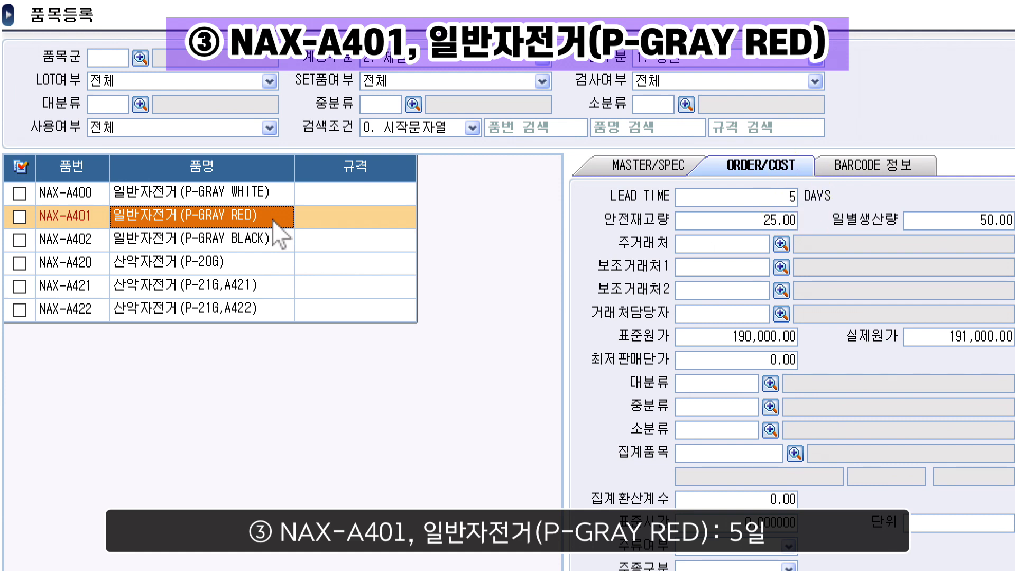
left_click(281, 242)
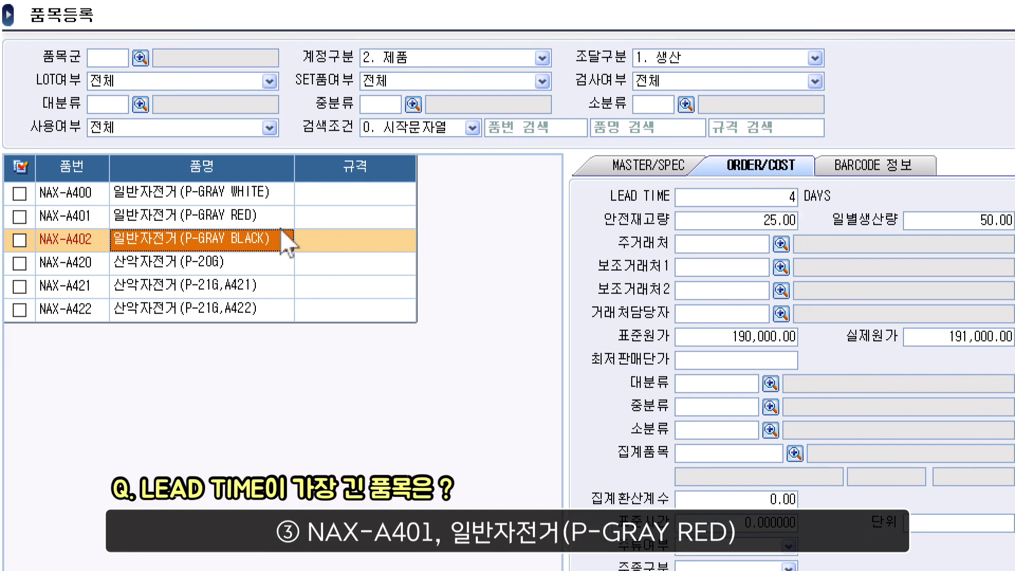
left_click(281, 222)
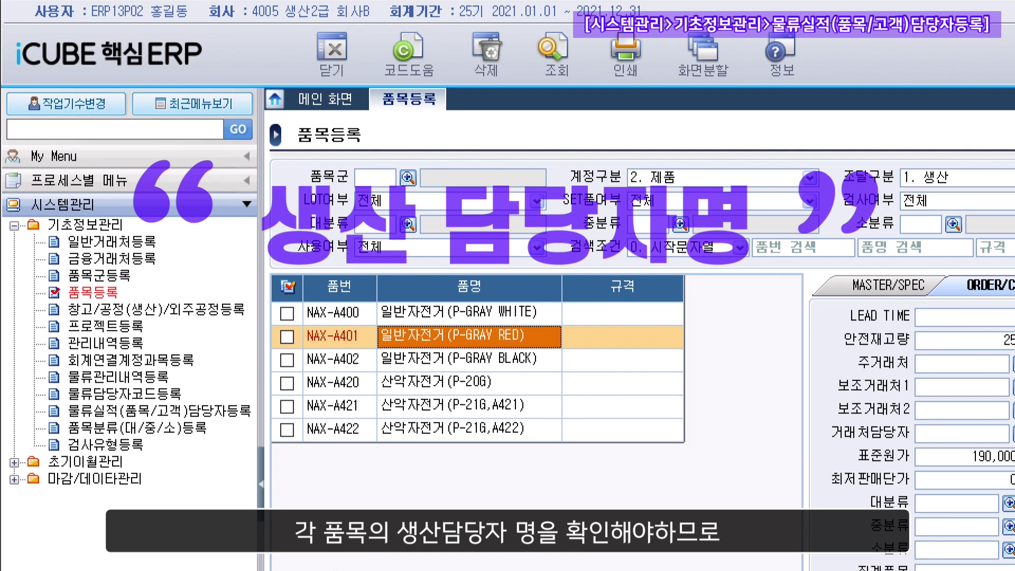
Search the program menus for 담당자 and open 물류실적(품목/고객)담당자등록
left_click(246, 411)
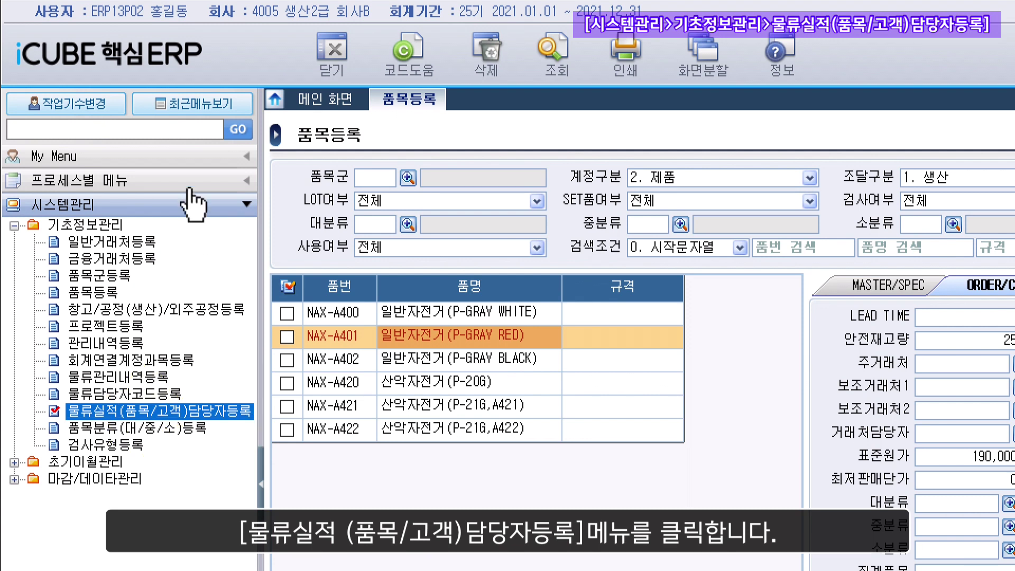
left_click(184, 137)
type("담당")
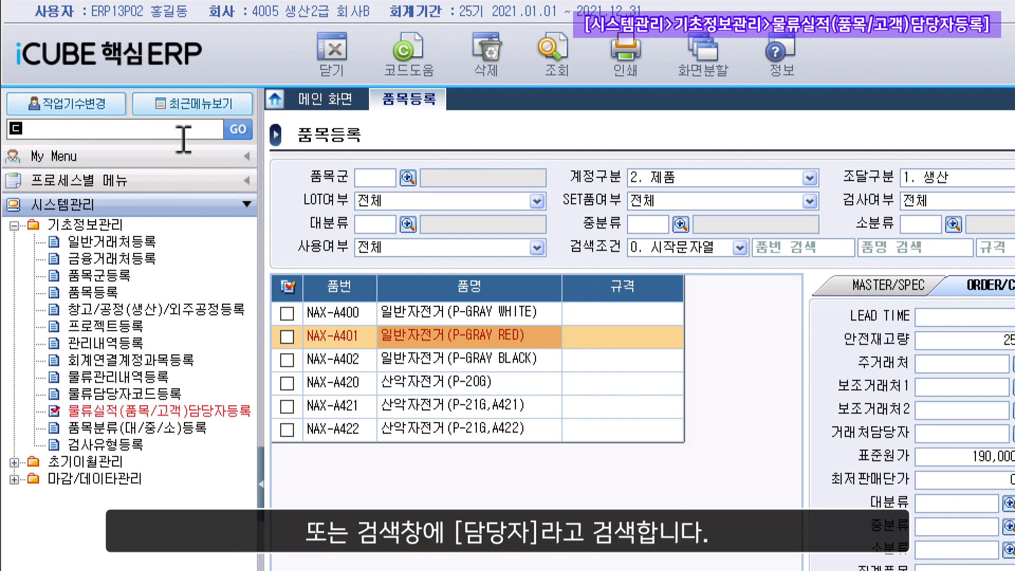
type("자")
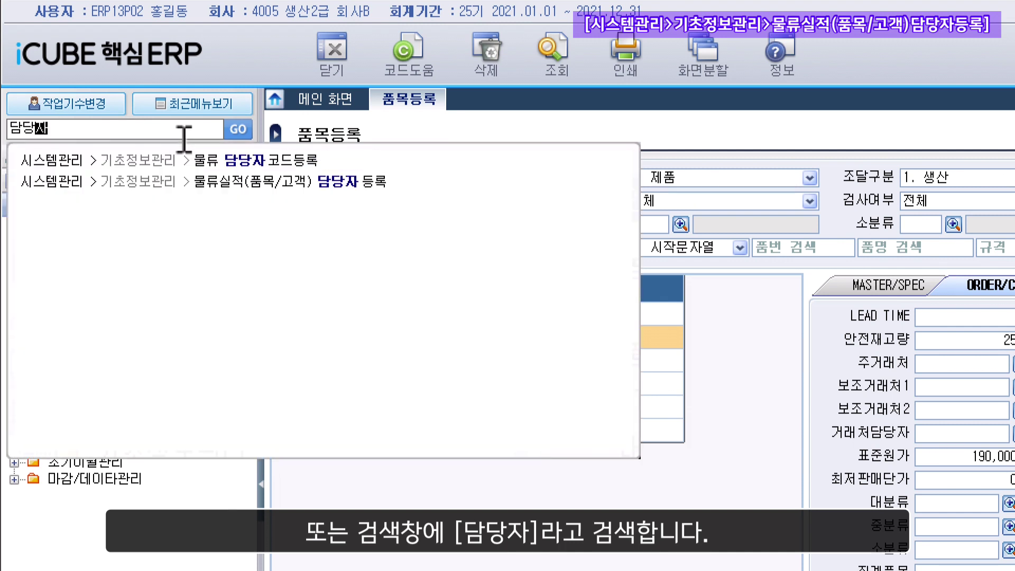
left_click(373, 182)
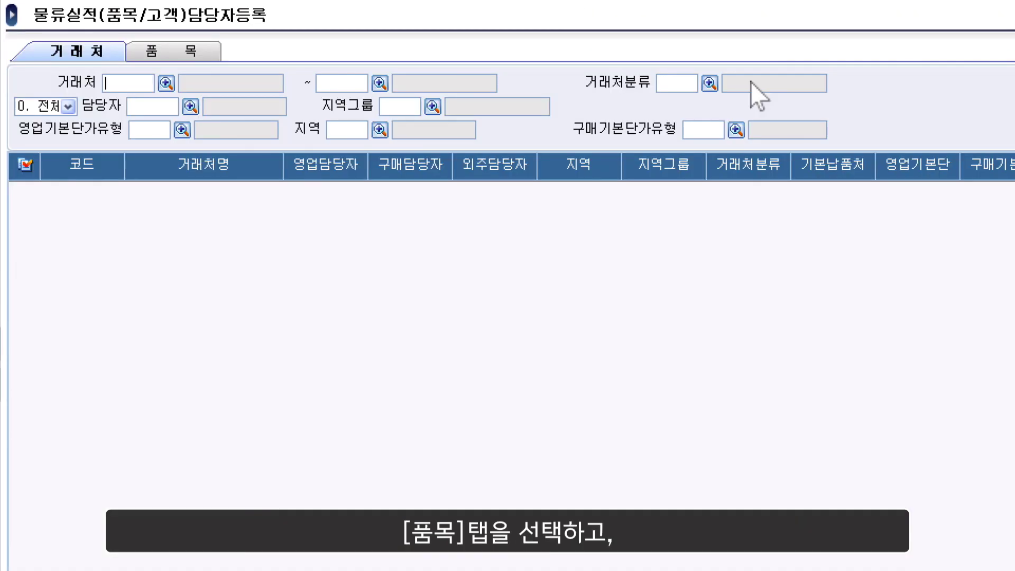
Switch to the 품목 view and retrieve the items with 계정 set to 2. 제품
left_click(215, 50)
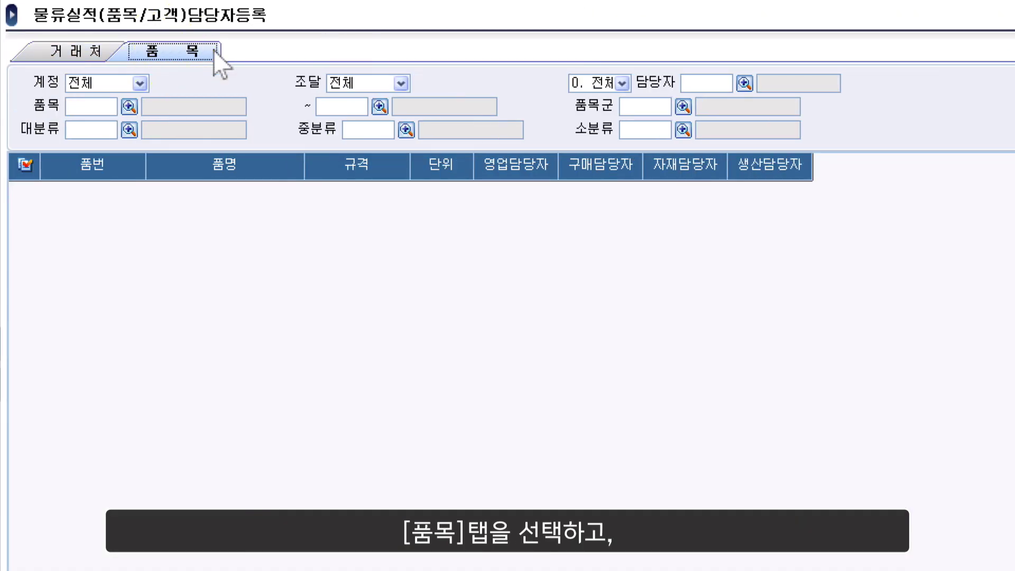
left_click(140, 84)
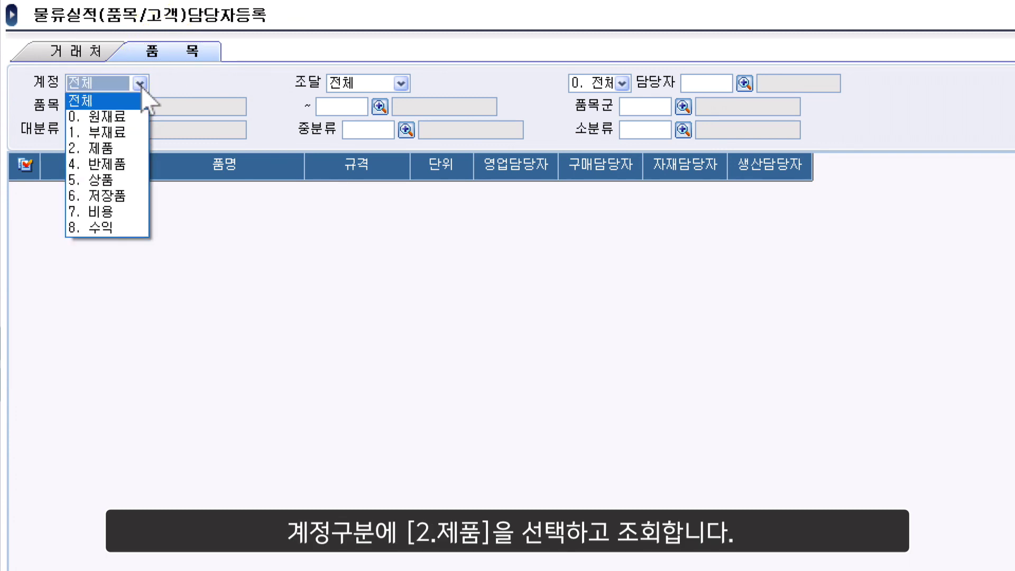
left_click(131, 150)
key("Return")
key("Return")
key("Return")
key("Return")
key("Return")
key("Return")
key("Return")
key("Return")
key("Return")
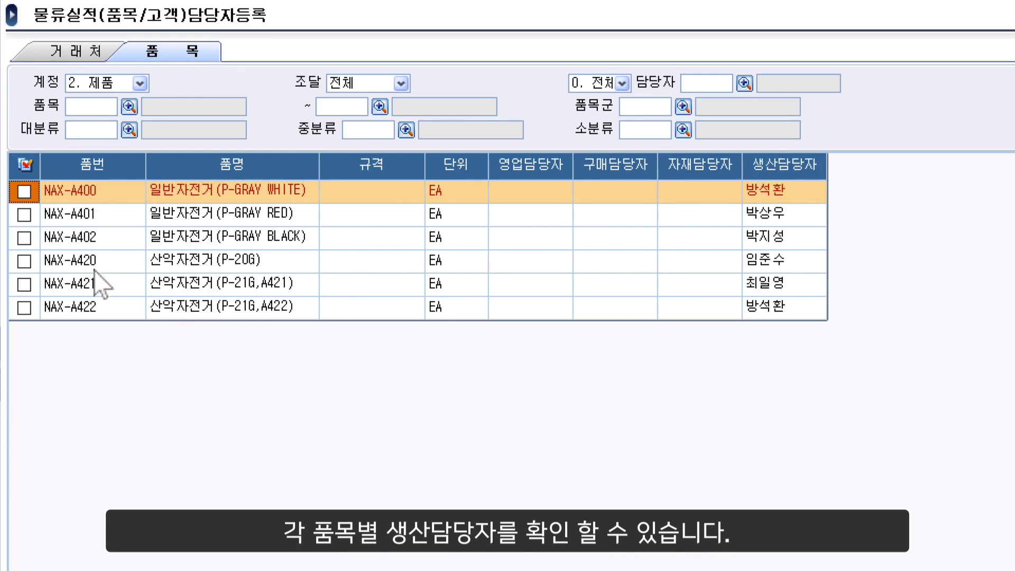
Check the 생산담당자 assigned to items NAX-A420, NAX-A421, NAX-A401 and NAX-A402
left_click(99, 265)
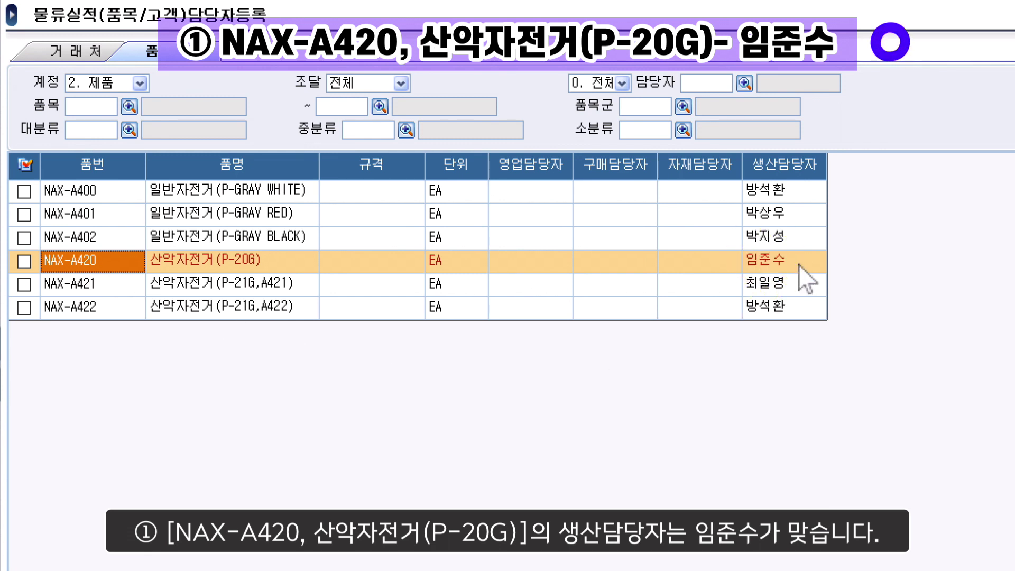
left_click(113, 285)
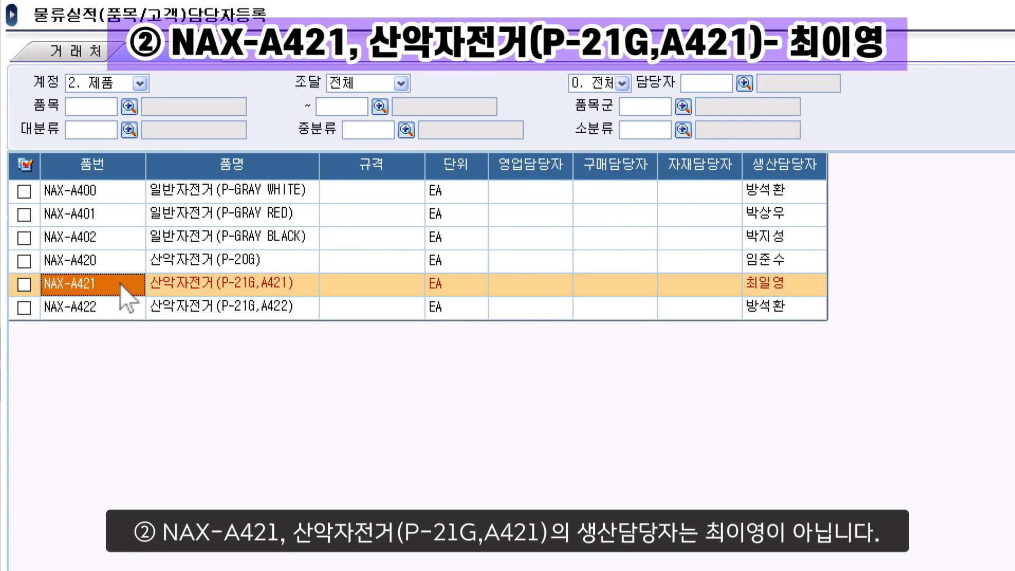
left_click(801, 294)
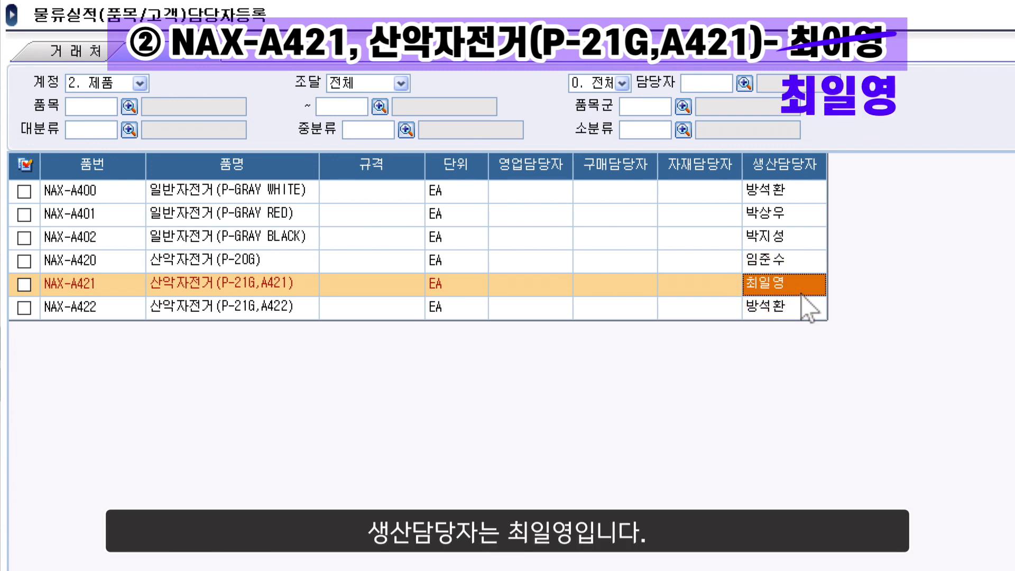
left_click(136, 213)
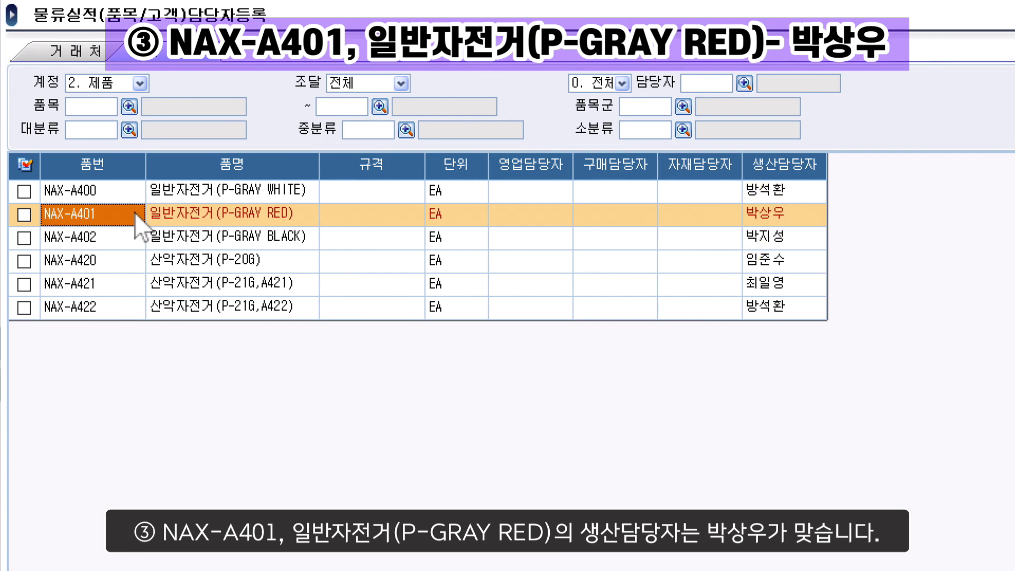
left_click(136, 243)
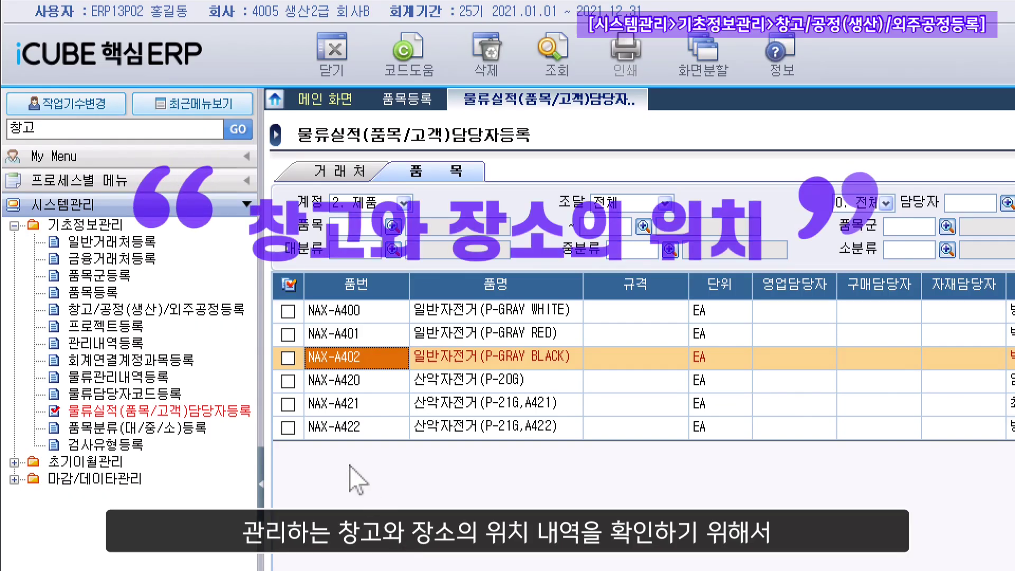
Search the program menus for 창고 and open 창고/공정(생산)/외주공정등록
left_click(247, 311)
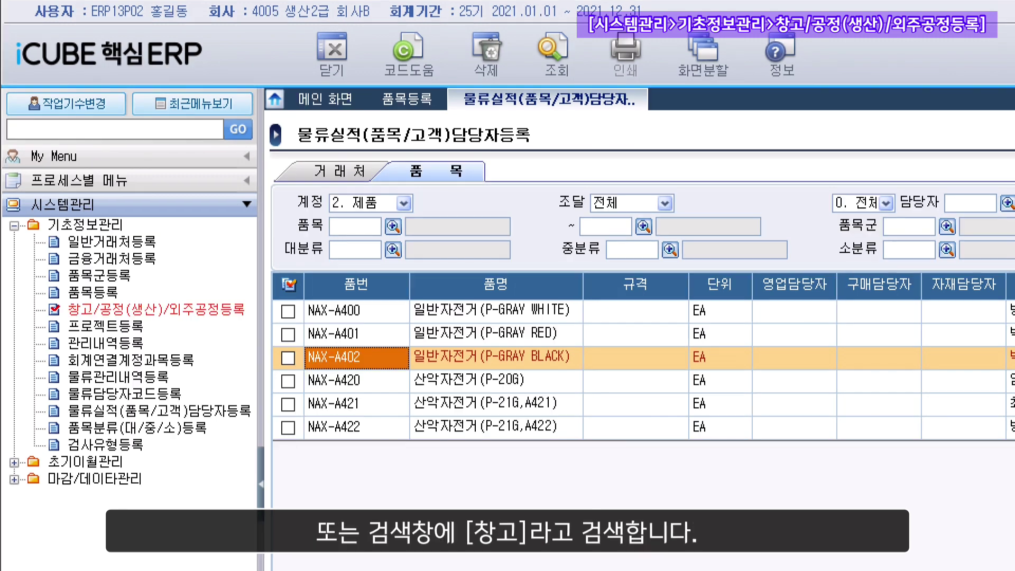
left_click(172, 130)
type("창고")
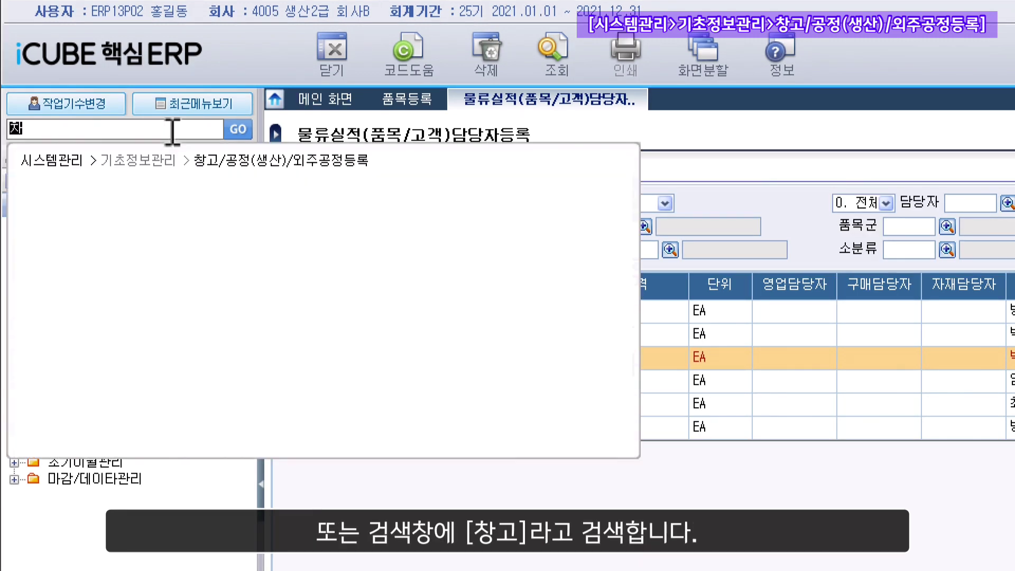
left_click(338, 161)
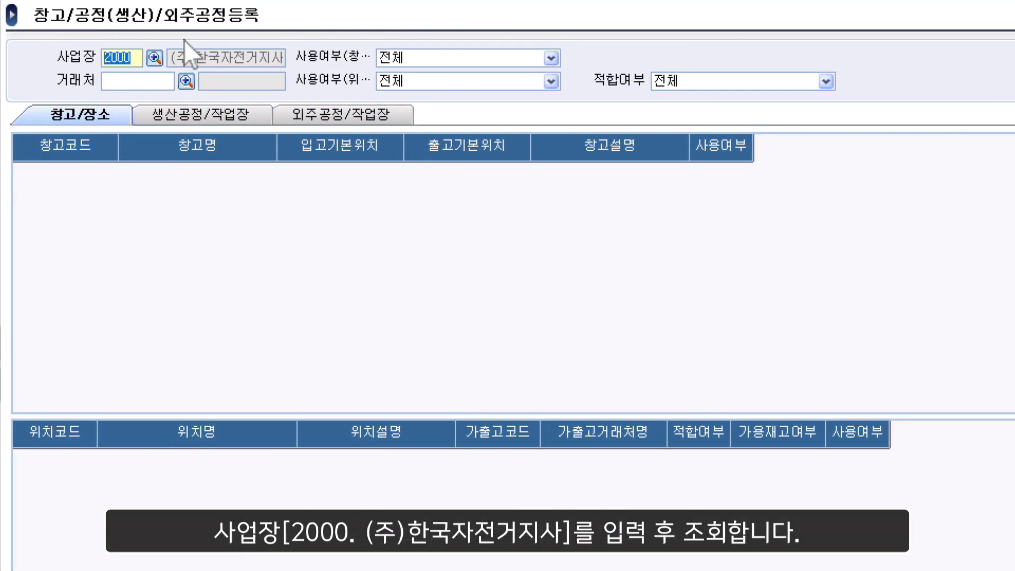
Retrieve the warehouses of 사업장 2000 and check 적합여부 and 가용재고여부 for locations M201 and M202 in warehouse M200
key("F12")
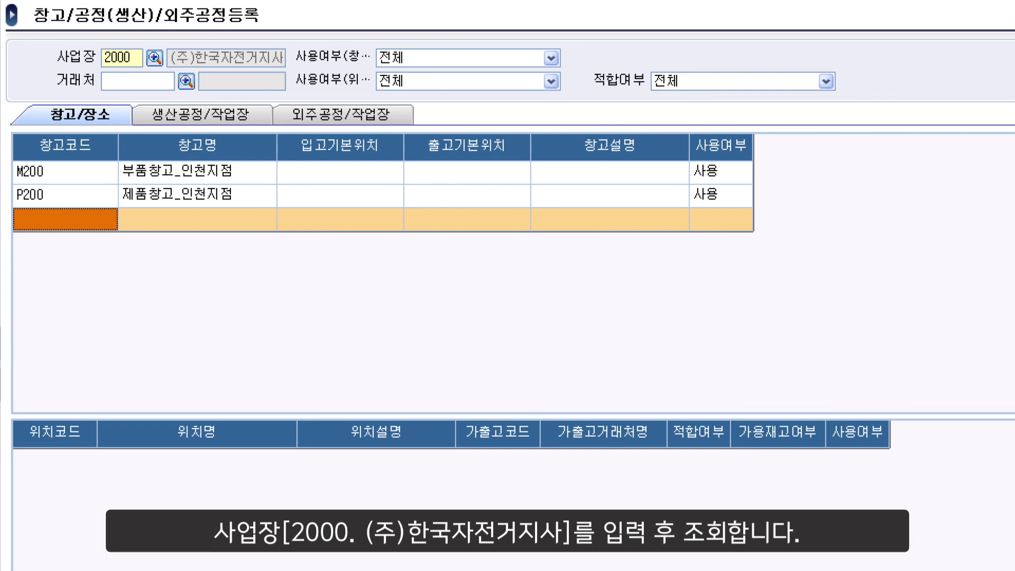
left_click(206, 179)
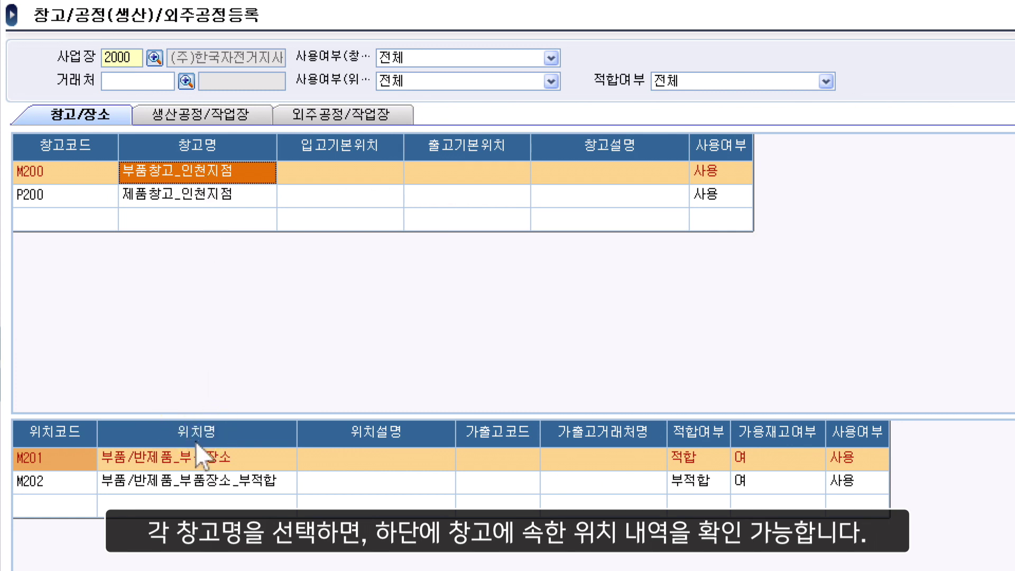
left_click(213, 460)
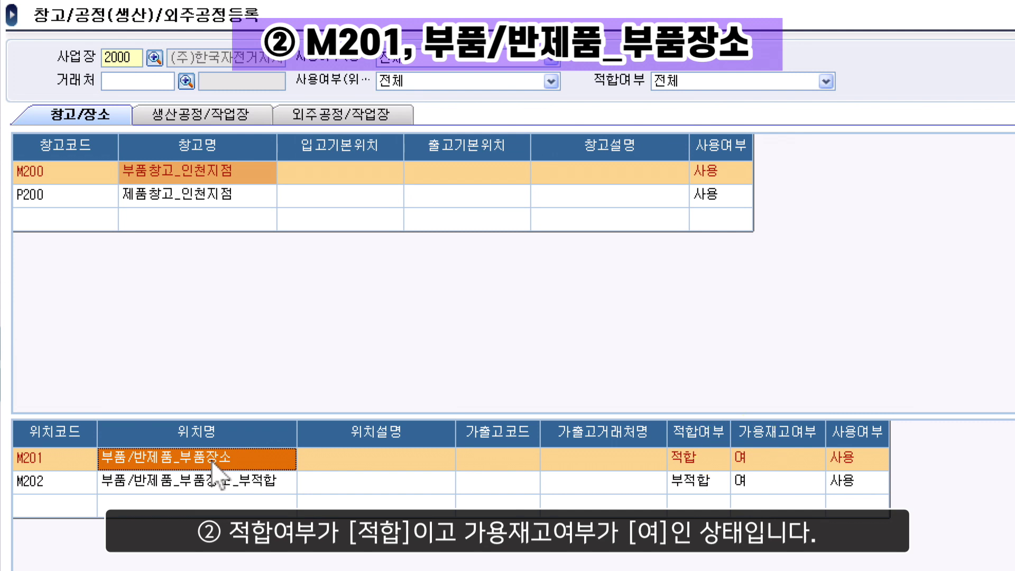
left_click(225, 483)
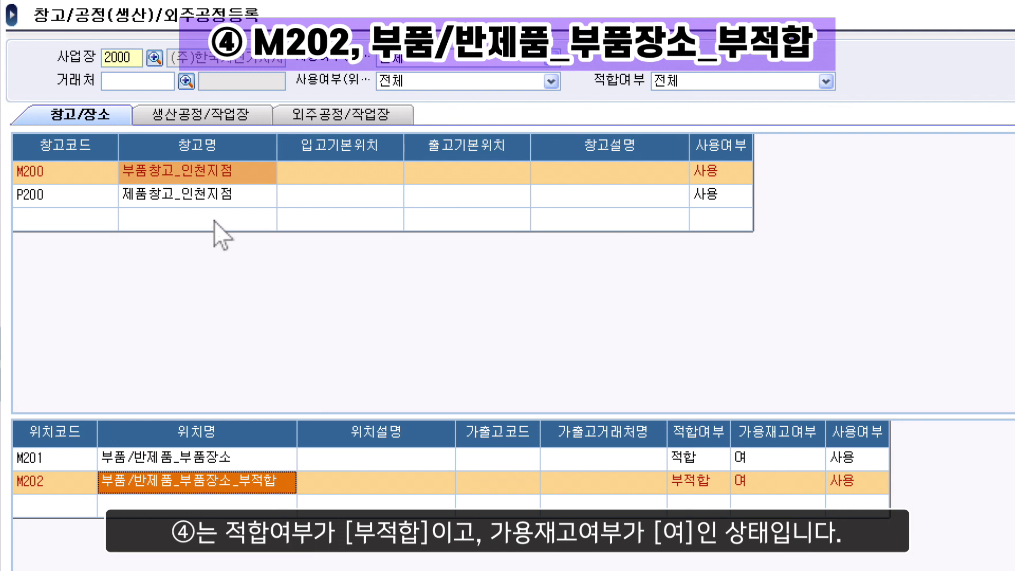
Check 적합여부 and 가용재고여부 for the locations in warehouse P200, including P201 and P211
left_click(220, 205)
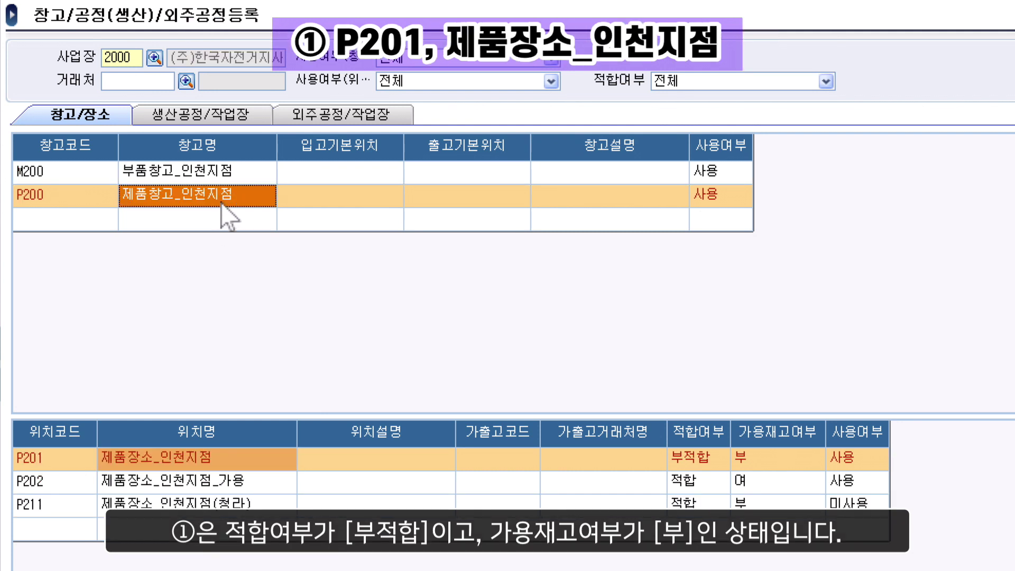
left_click(204, 465)
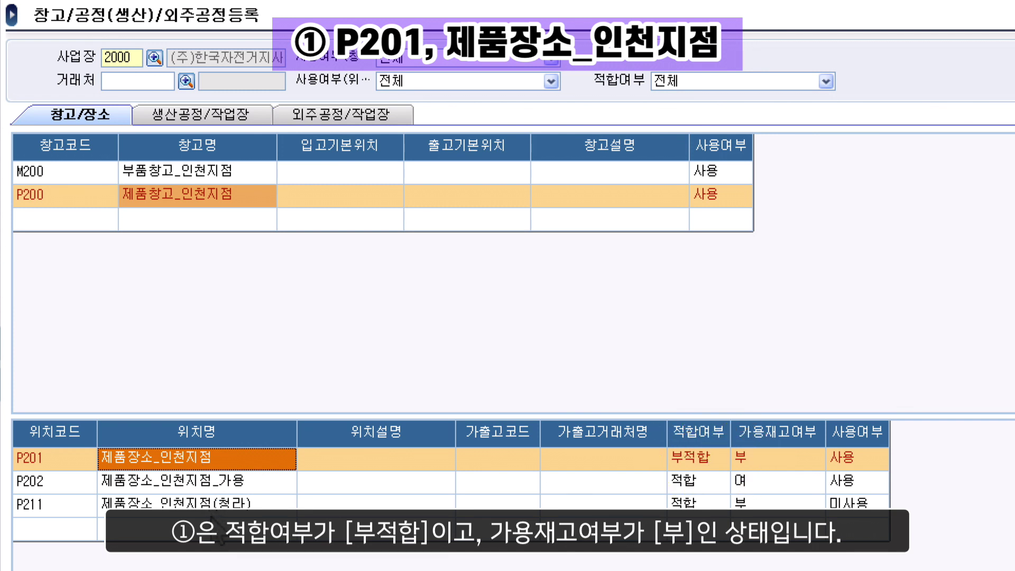
left_click(222, 505)
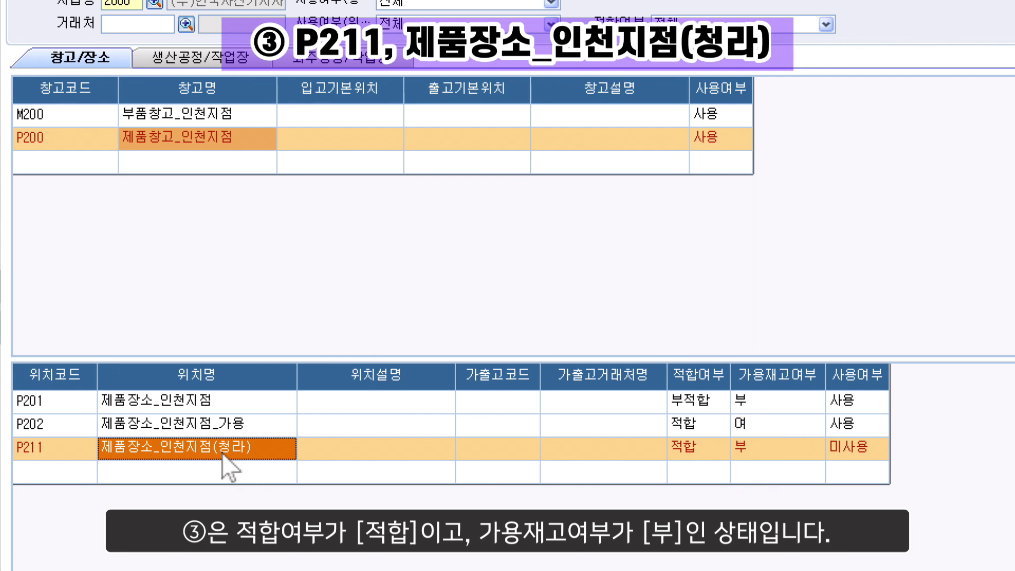
left_click(205, 407)
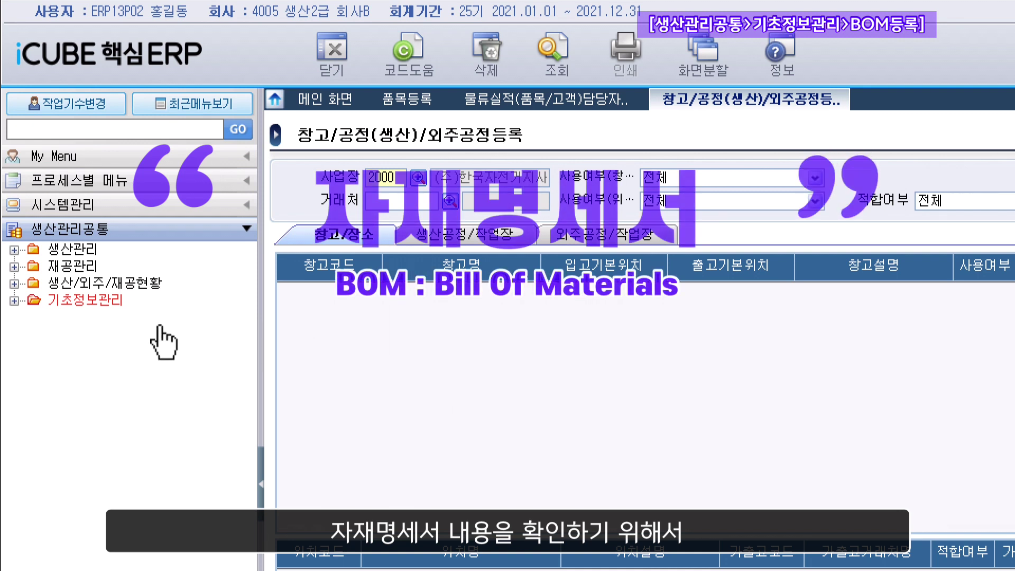
Find BOM등록 under 생산관리공통 > 기초정보관리, search the program menus for BOM, and open BOM등록
left_click(113, 304)
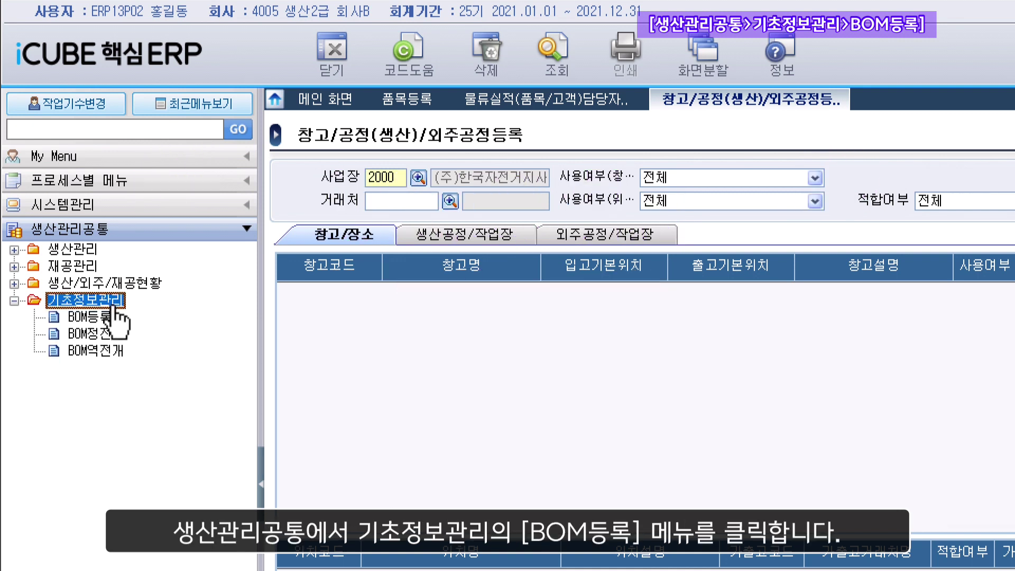
left_click(95, 317)
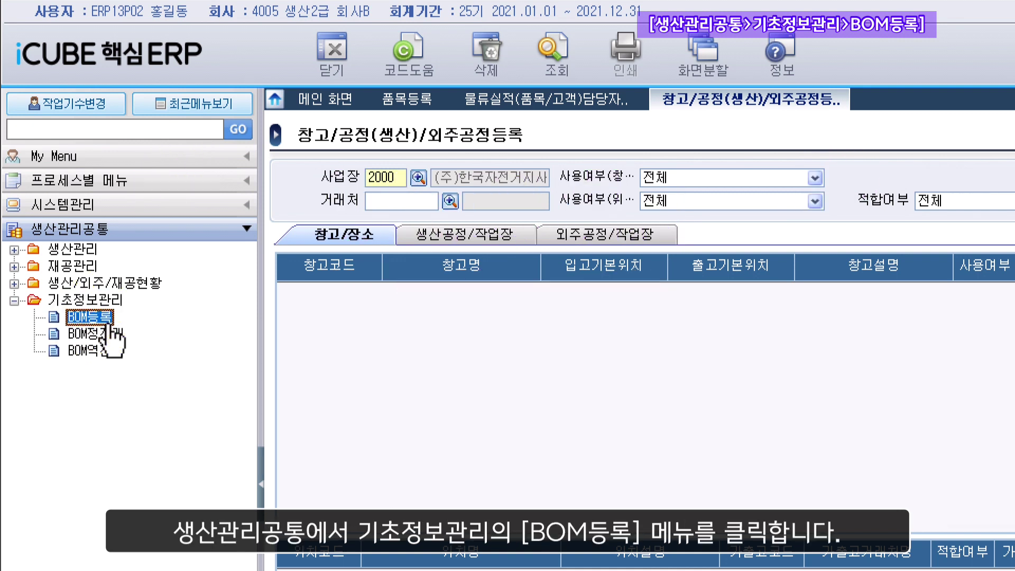
left_click(203, 135)
type("BOM")
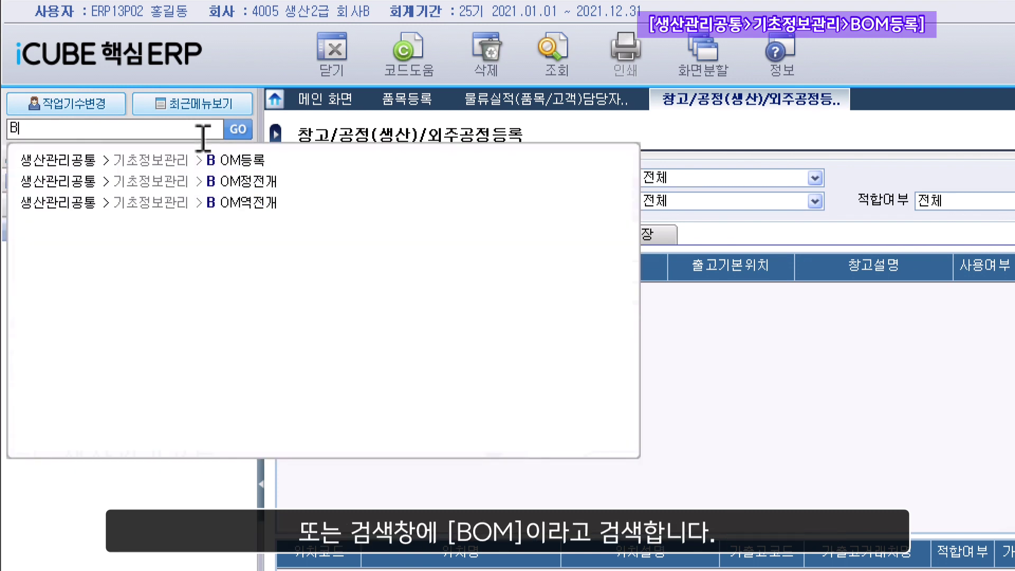
left_click(262, 161)
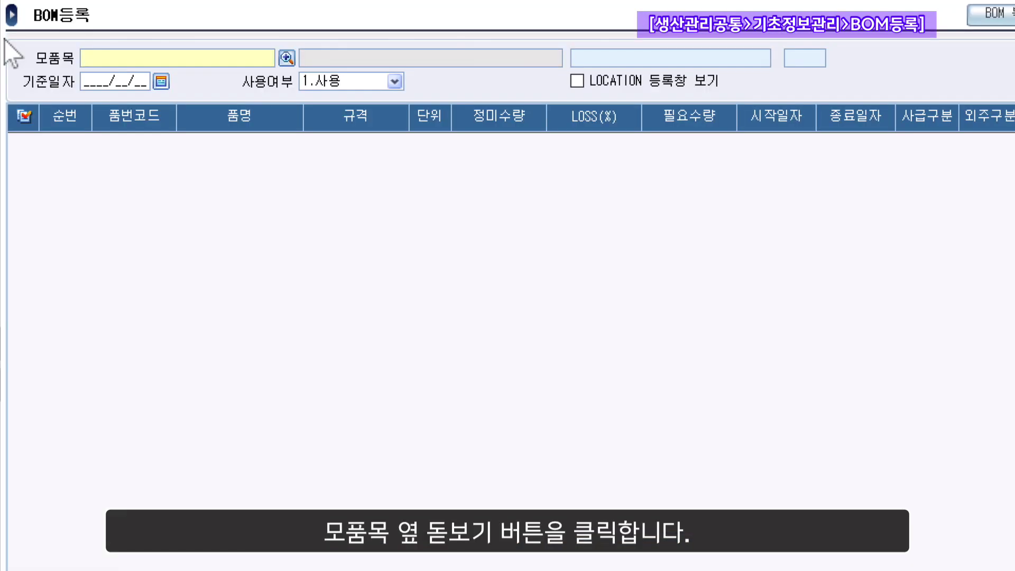
Look up items with 품명 산악자전거 and set 모품목 to NAX-A420, 산악자전거(P-20G)
left_click(287, 58)
left_click(412, 158)
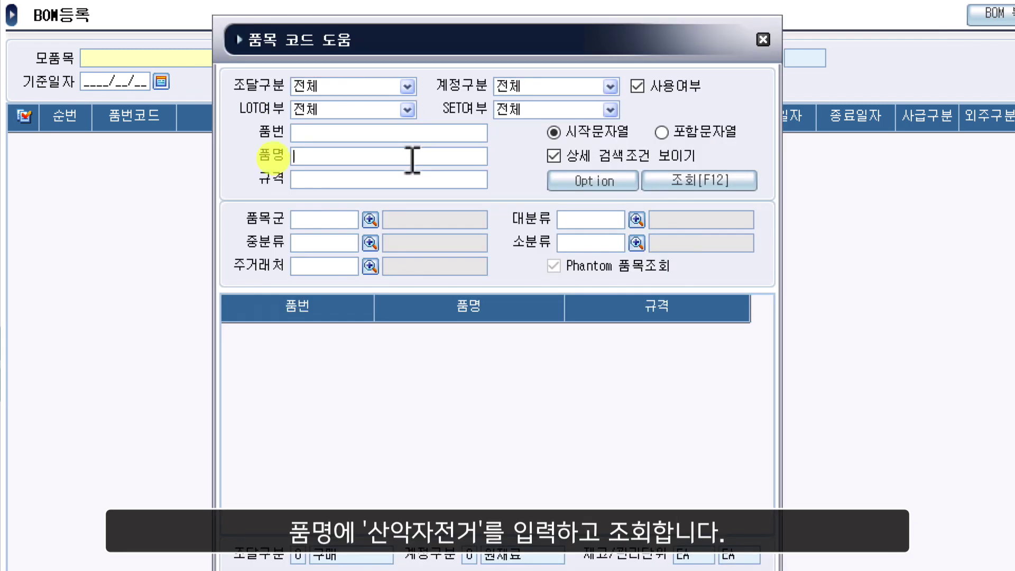
type("산악자전거")
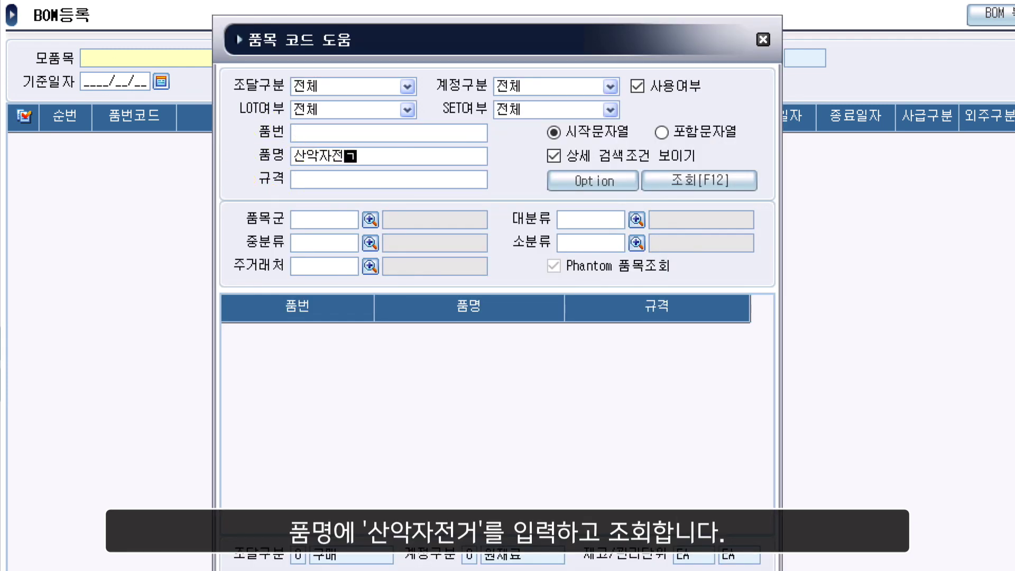
key("Tab")
left_click(697, 180)
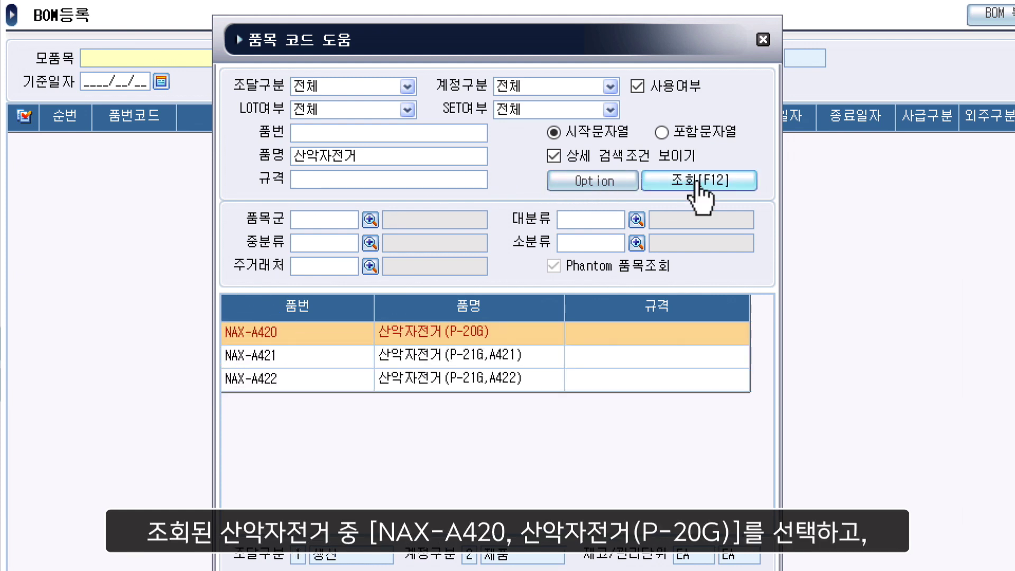
left_click(338, 332)
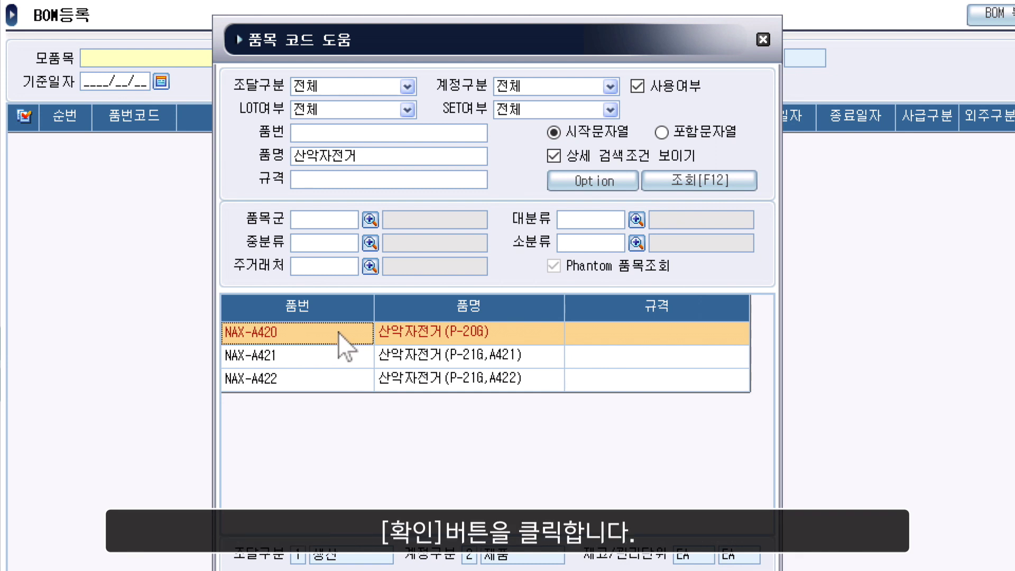
double_click(338, 332)
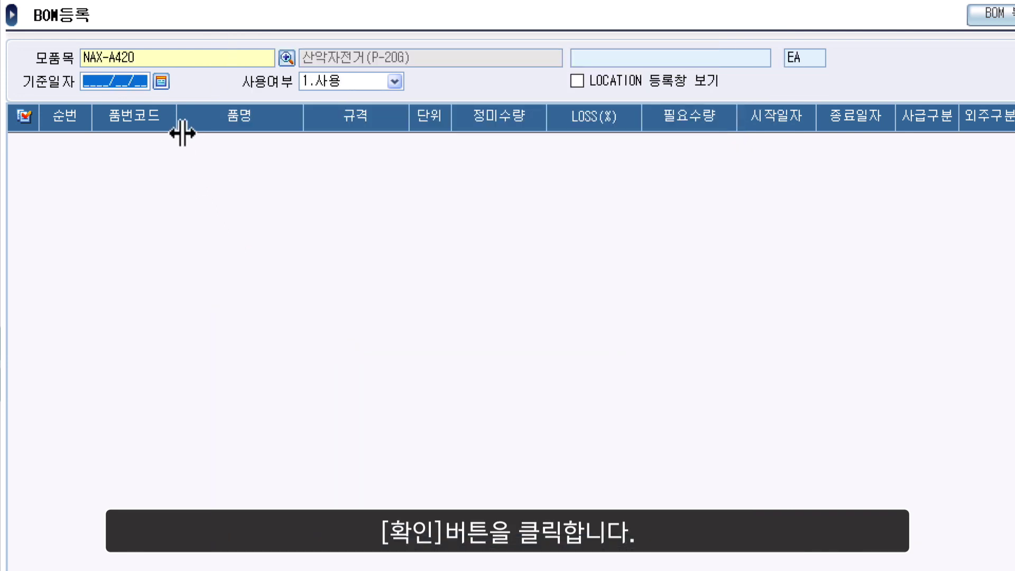
Set 기준일자 to 2021/07/24 and retrieve the bill of materials with 사용여부 1.사용
left_click(162, 82)
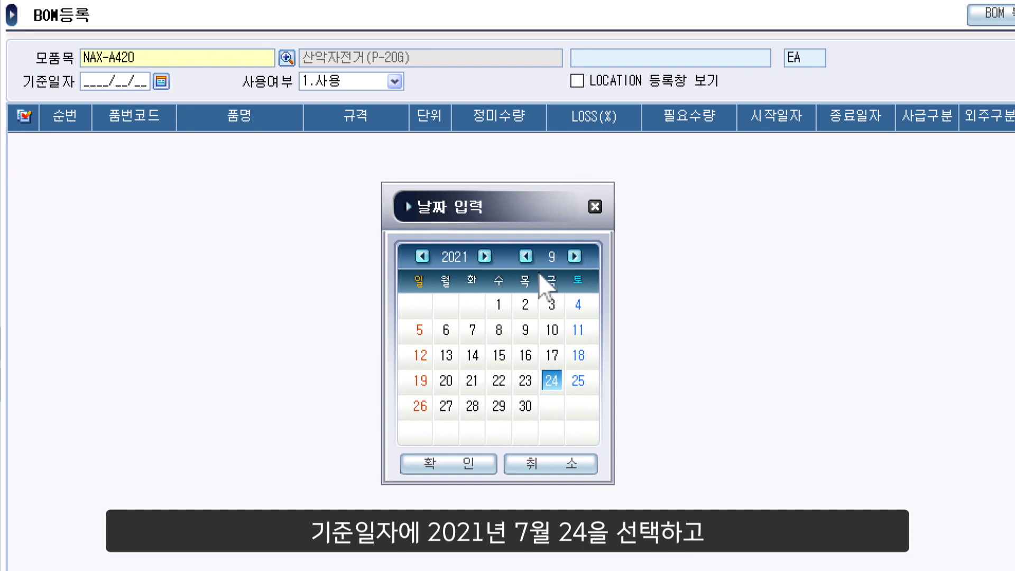
left_click(526, 257)
left_click(526, 257)
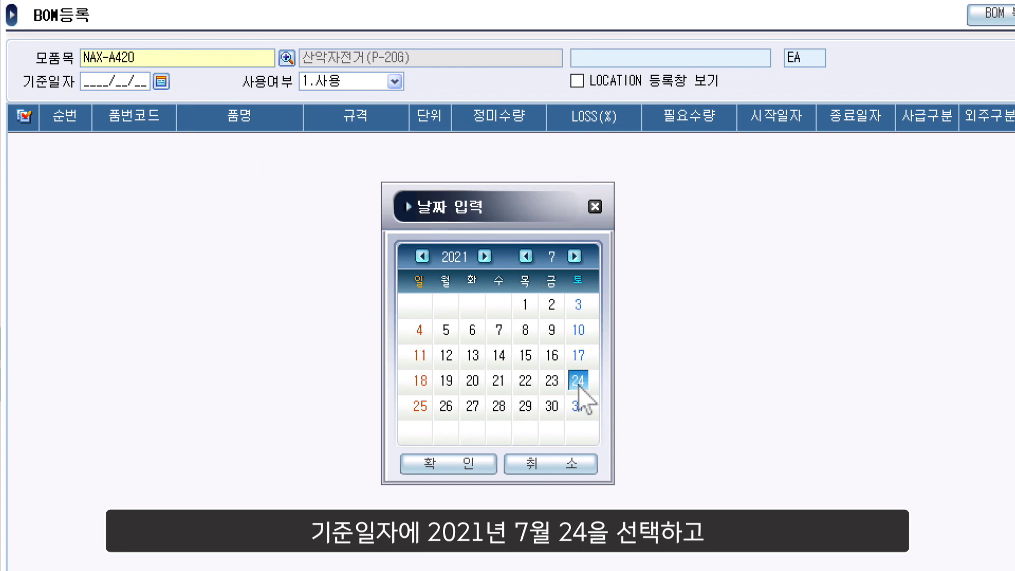
left_click(471, 465)
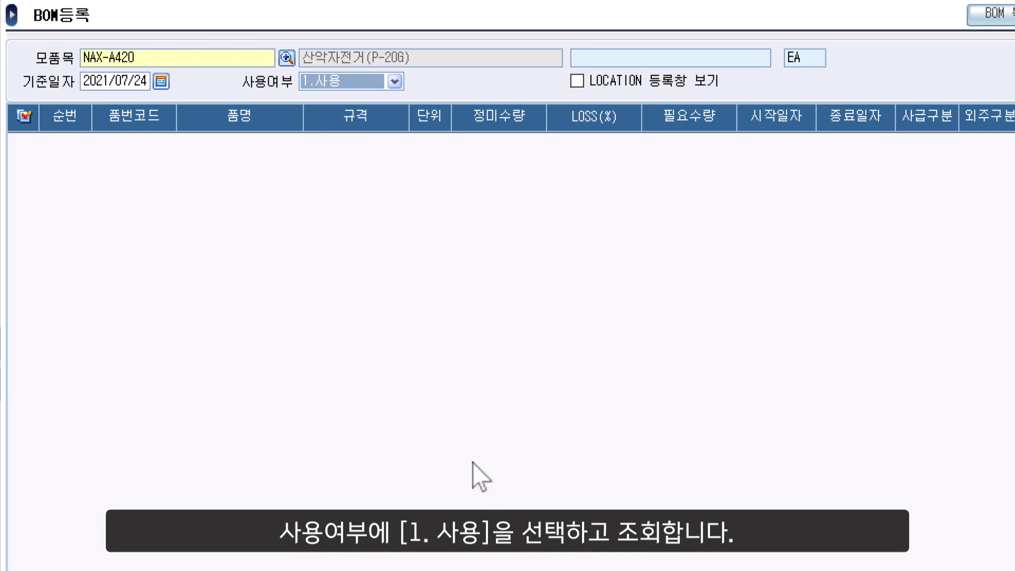
key("Return")
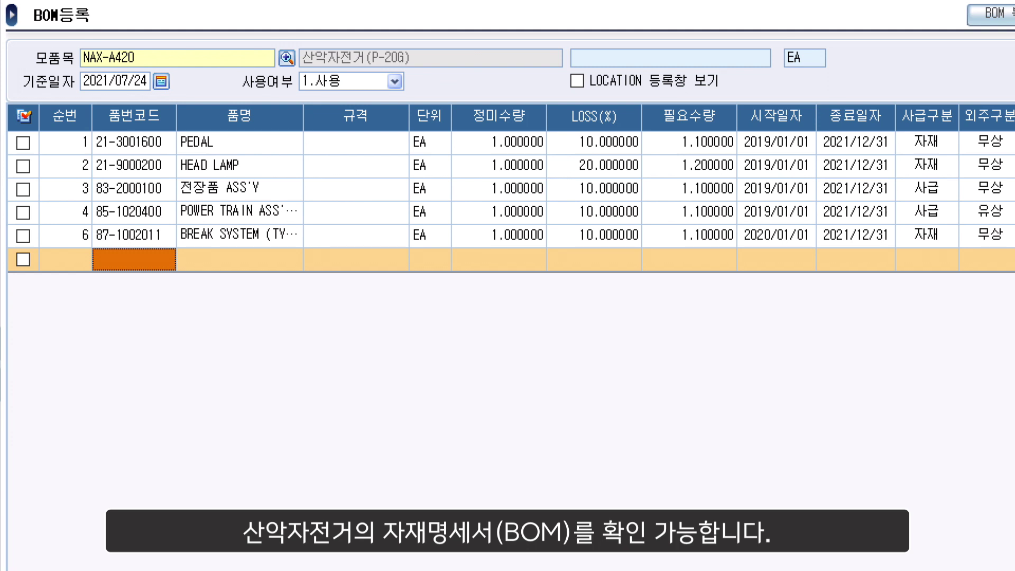
Check 외주구분, 필요수량 and 사급구분 across child items 83-2000100, 21-9000200, 87-1002011 and 85-1020400
left_click(155, 194)
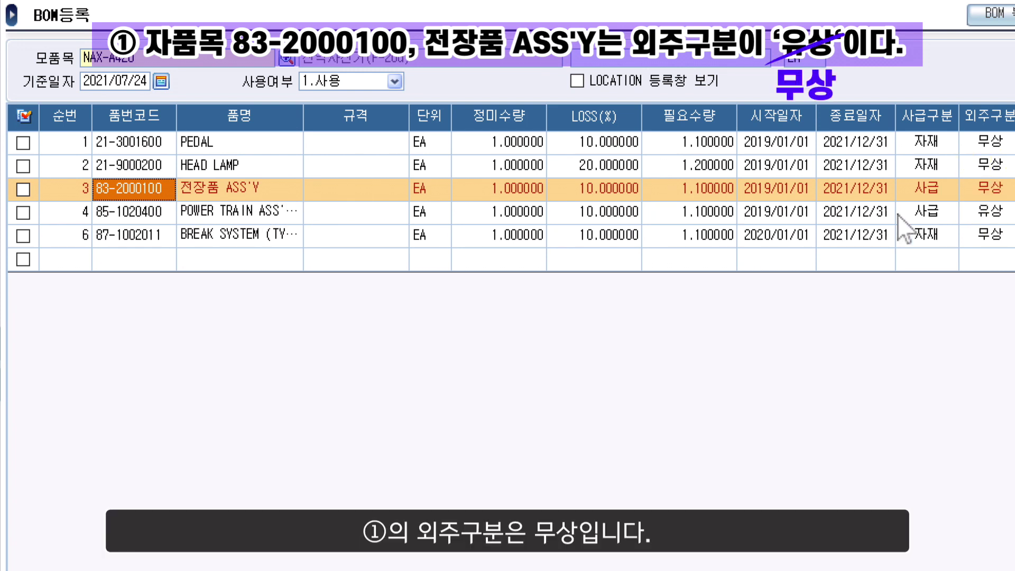
left_click(727, 175)
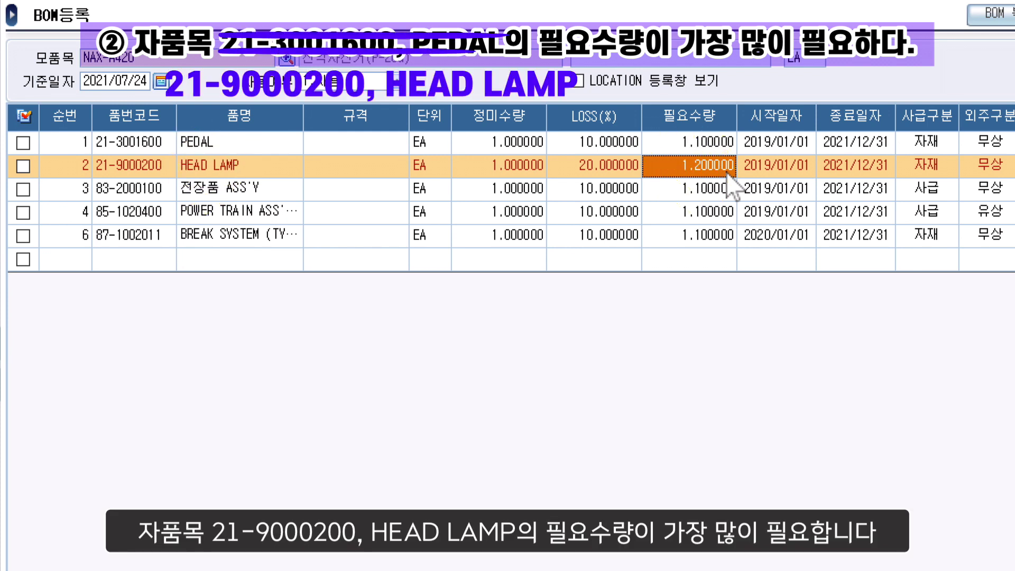
left_click(272, 238)
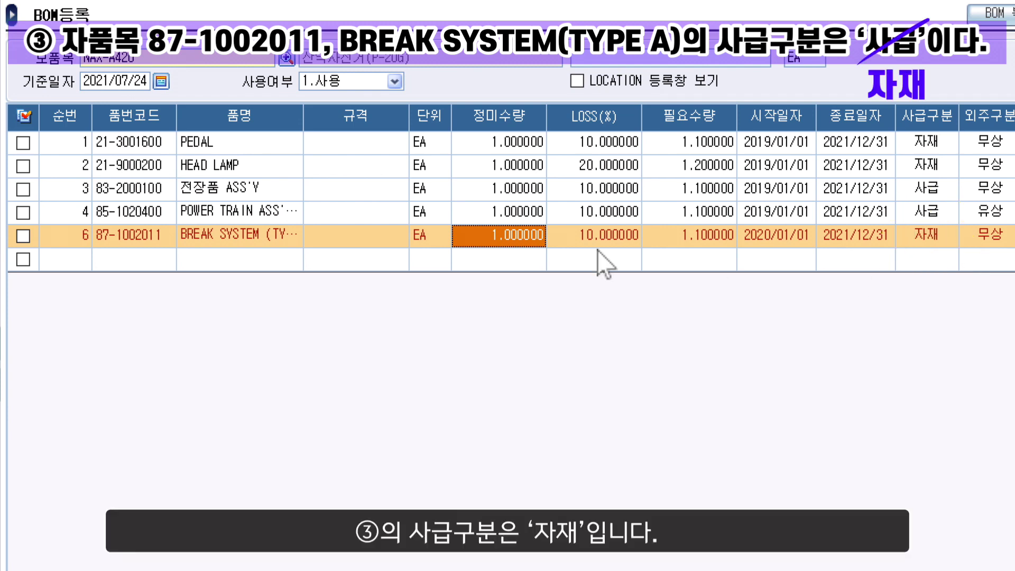
left_click(276, 213)
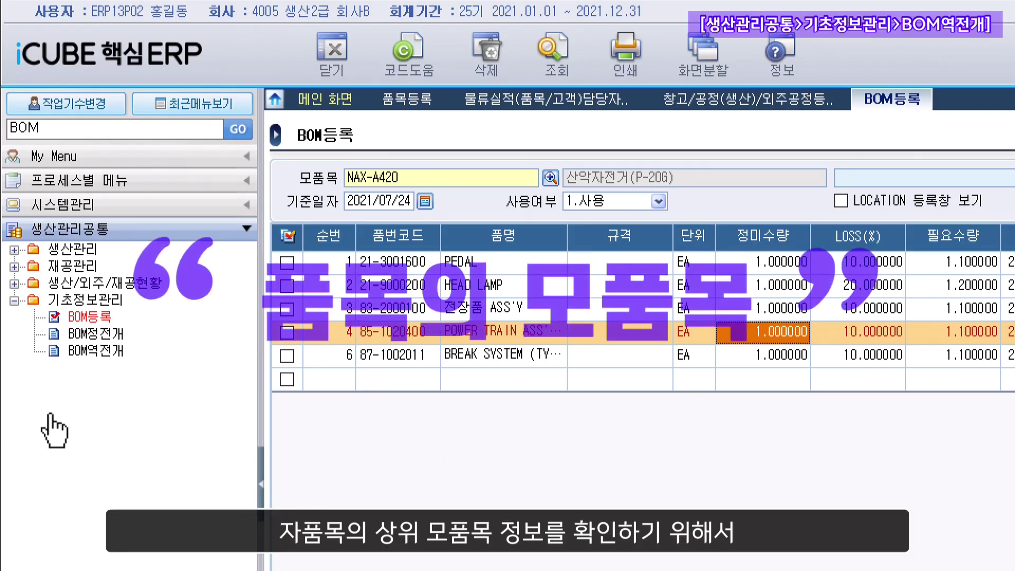
Search the program menus for BOM and open BOM역전개
left_click(95, 352)
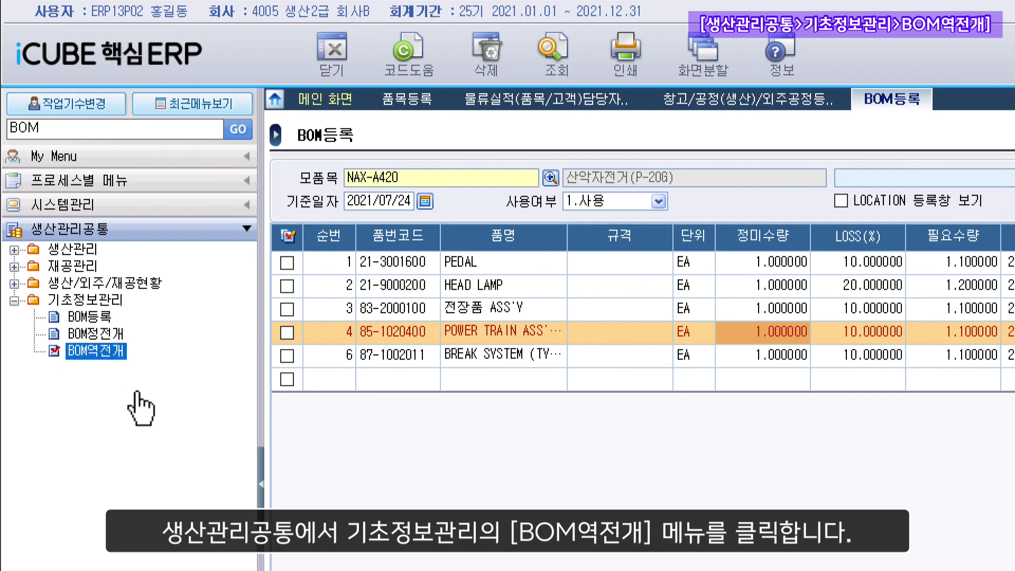
left_click(175, 134)
type("BO")
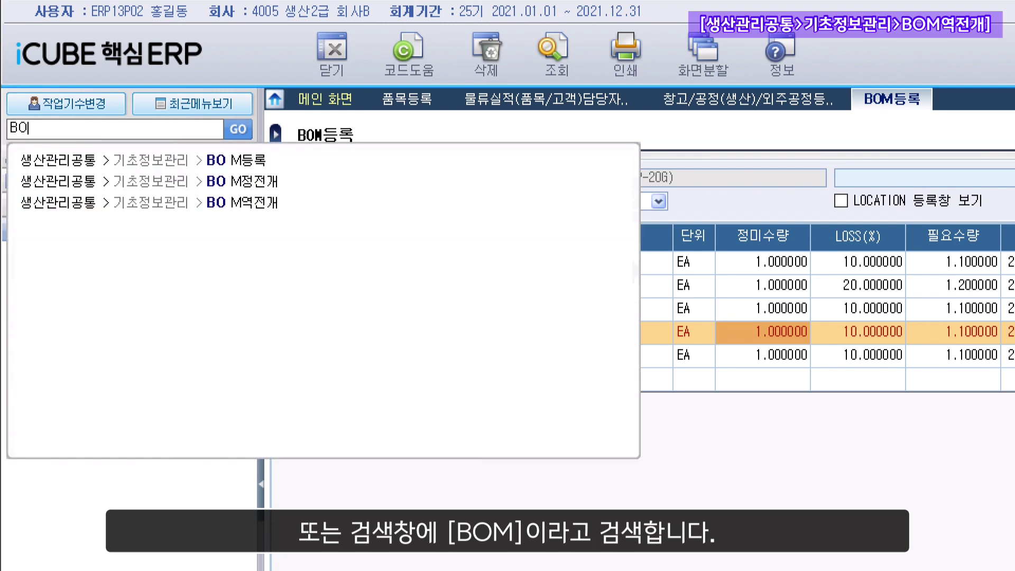
type("M")
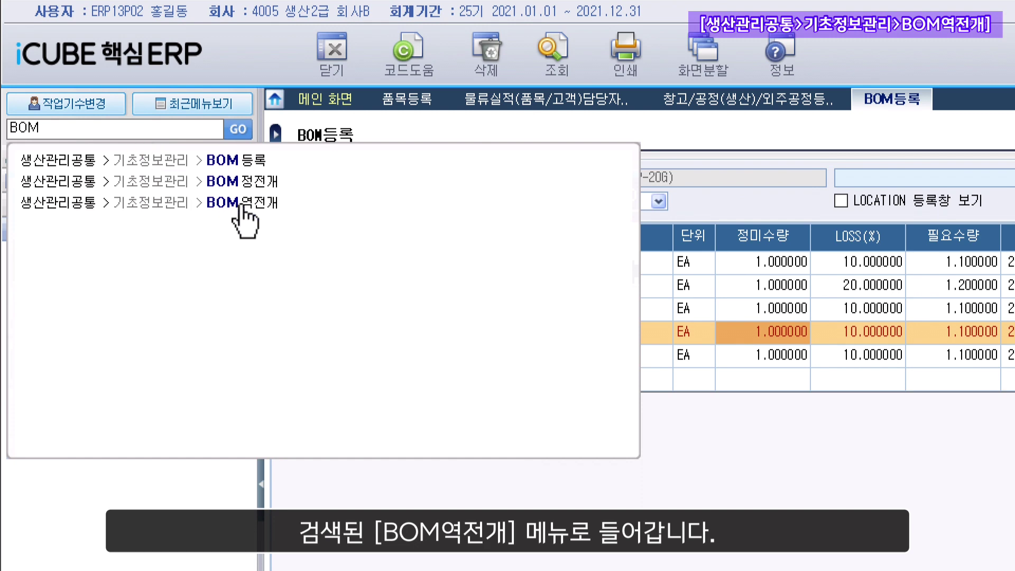
left_click(272, 207)
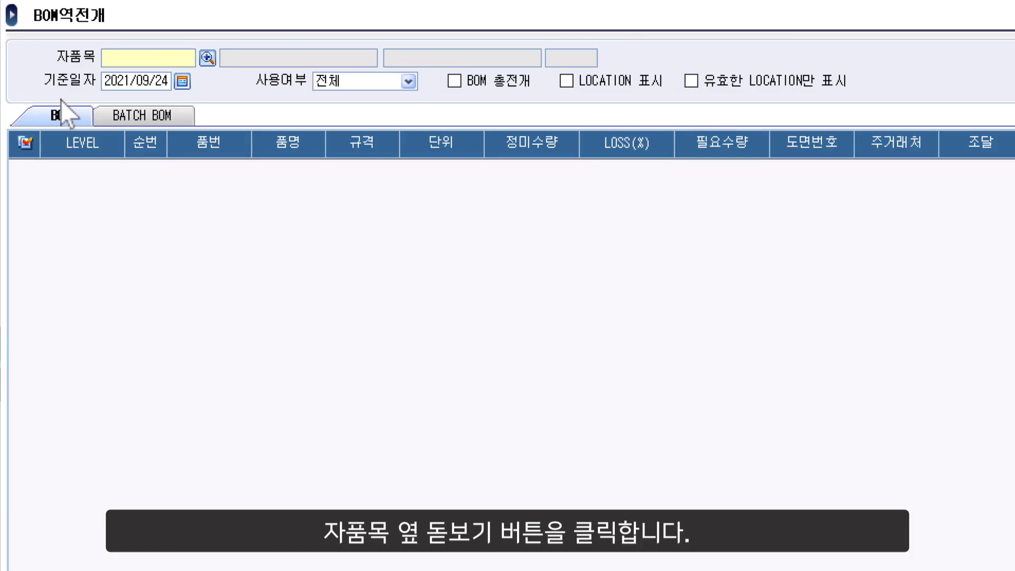
Look up 품번 21-9000200 and set 자품목 to that HEAD LAMP item
left_click(208, 58)
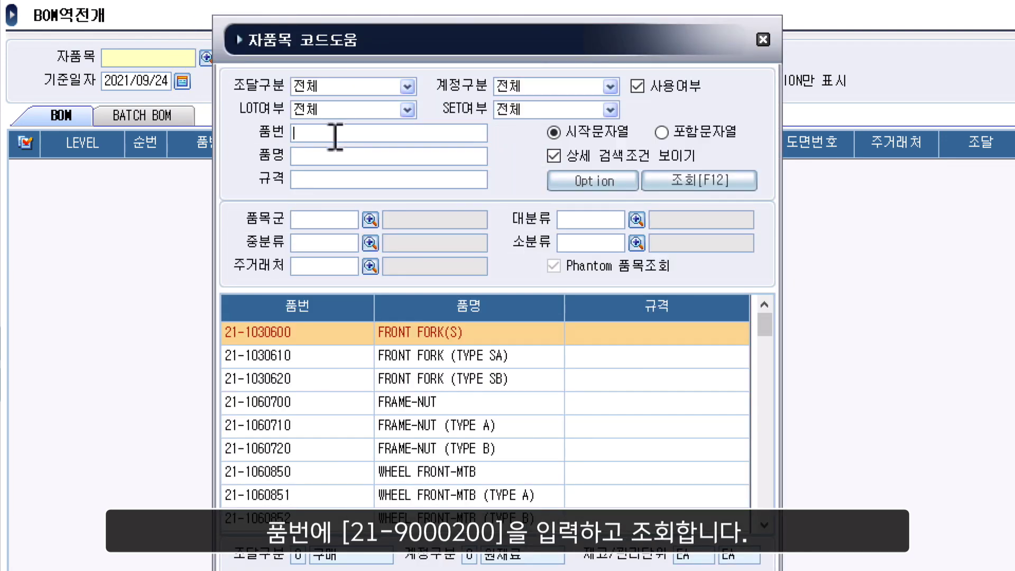
type("21-9000200")
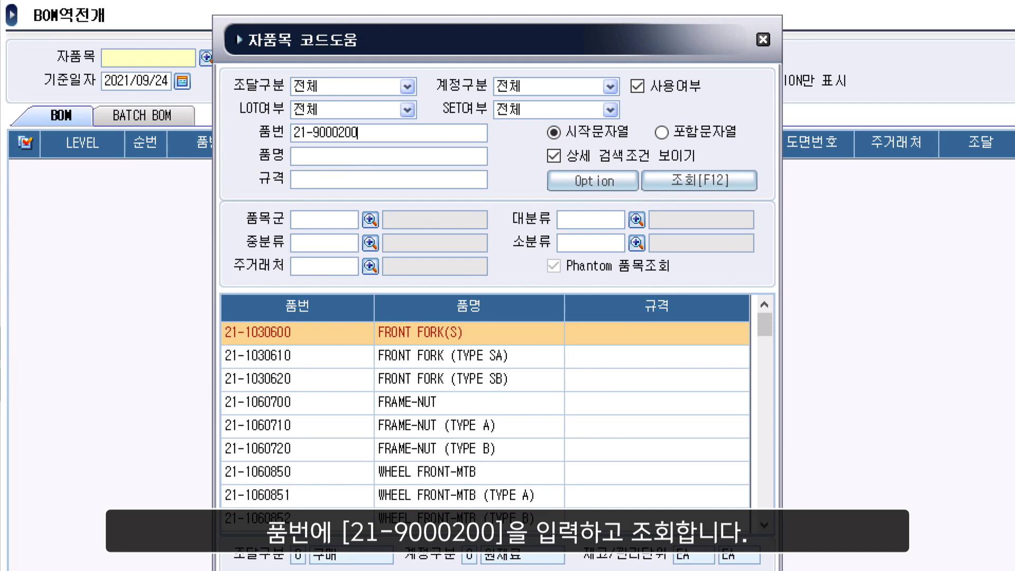
left_click(689, 185)
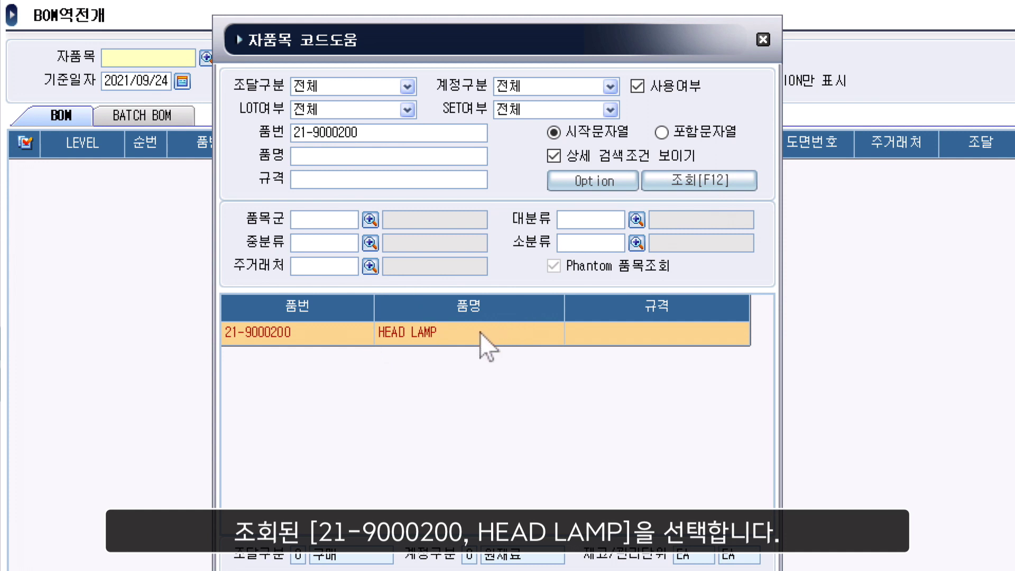
left_click(457, 341)
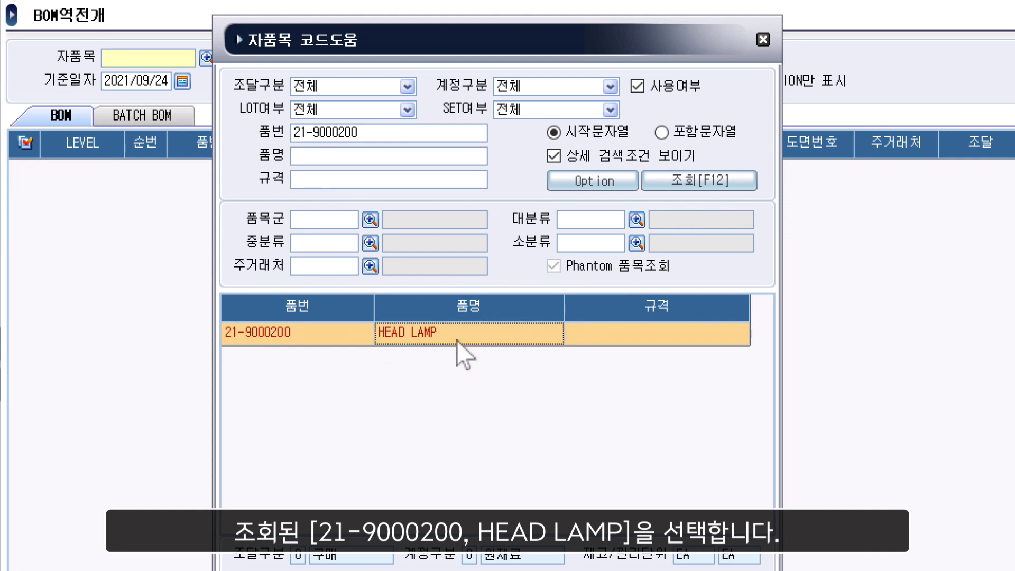
double_click(457, 333)
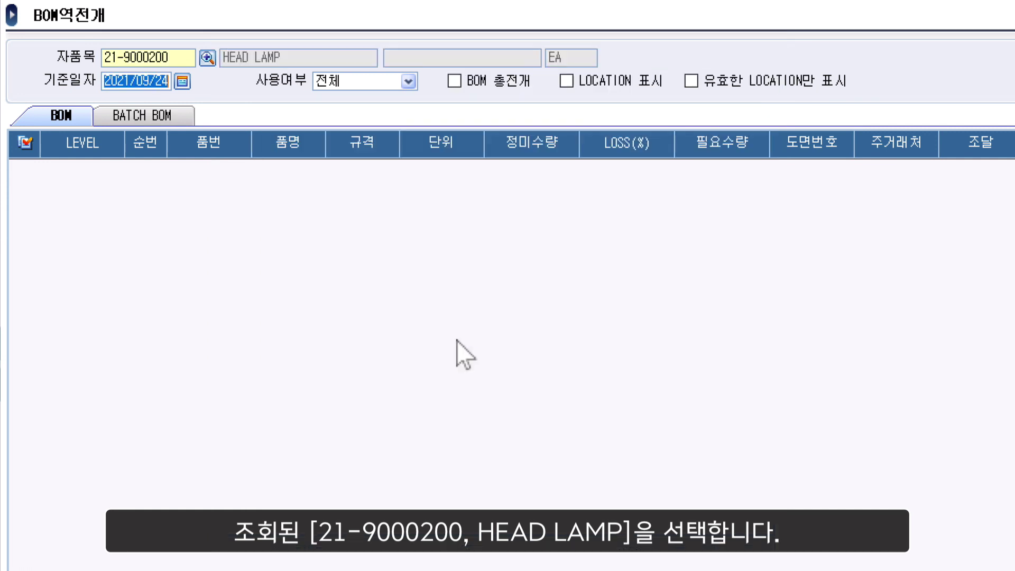
Retrieve HEAD LAMP's parent items with 기준일자 2021/07/24 and 사용여부 1. 여, and widen the 품명 column to show full names
left_click(184, 82)
left_click(523, 258)
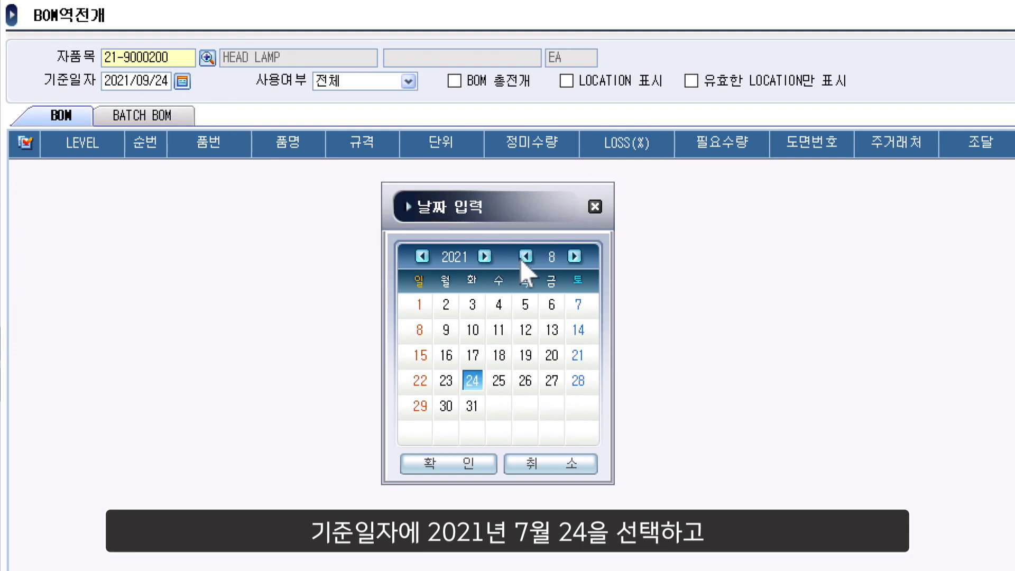
left_click(524, 258)
left_click(468, 464)
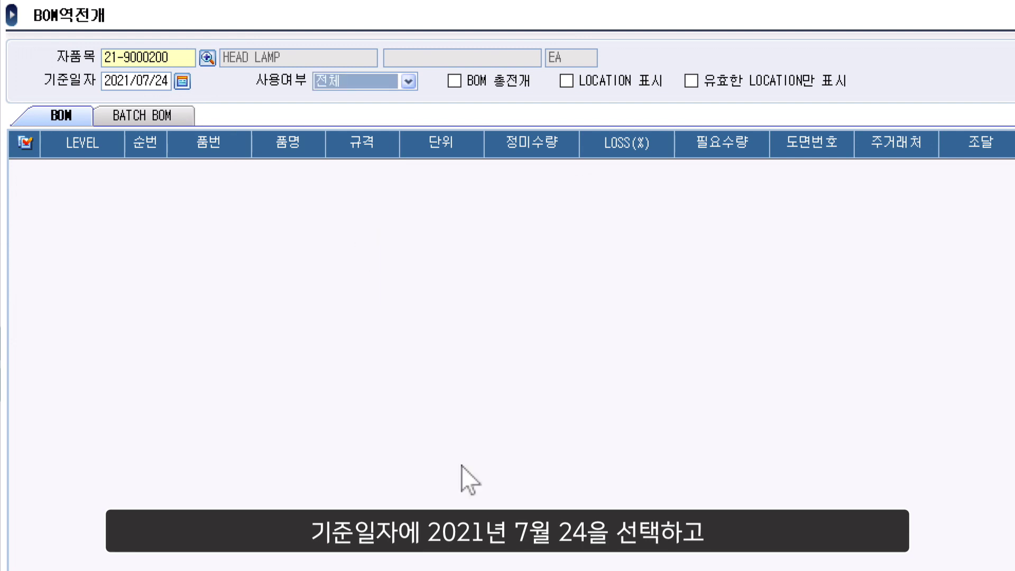
left_click(406, 82)
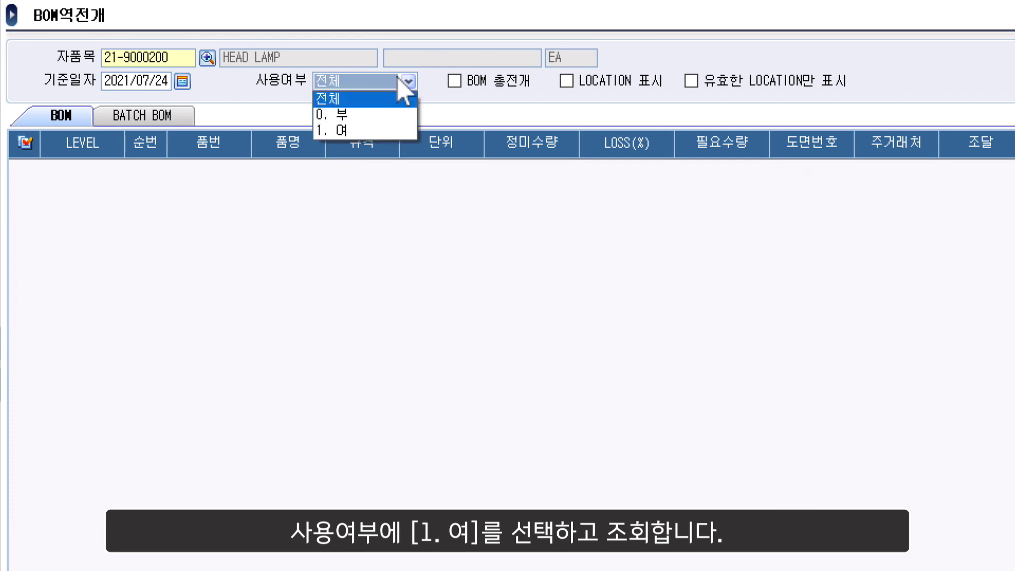
left_click(396, 131)
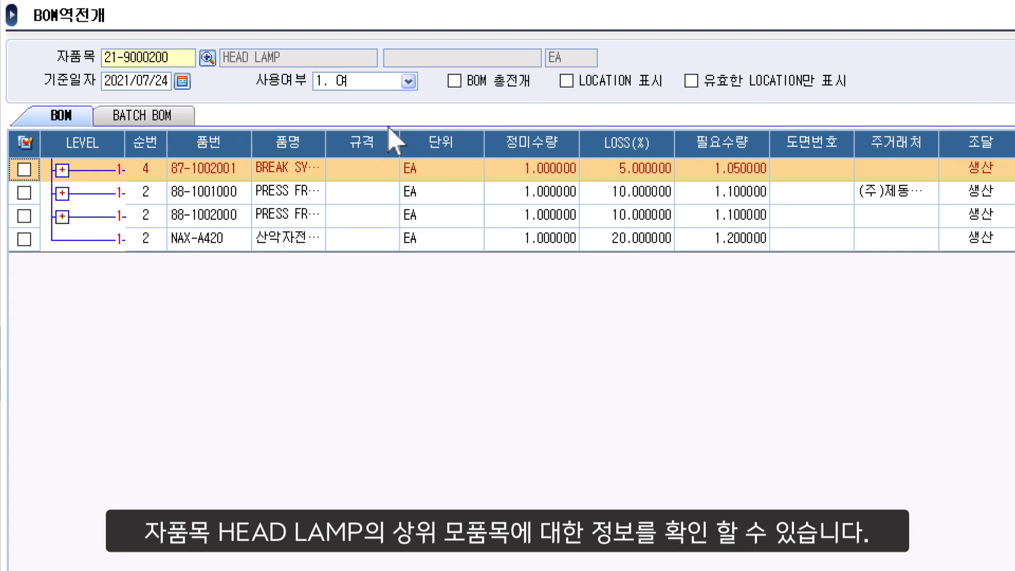
left_click_drag(327, 151, 381, 152)
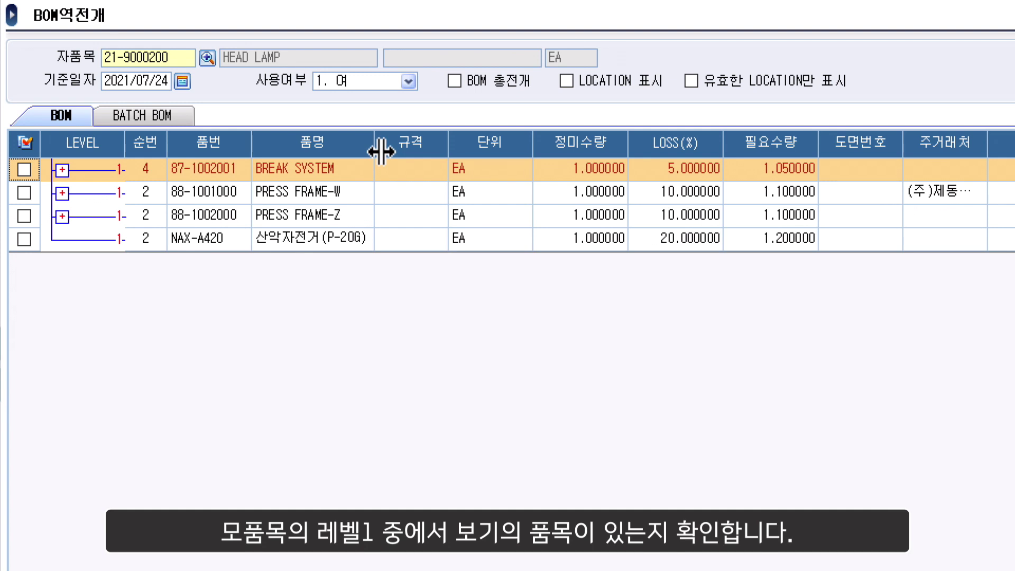
Check the level 1 parent items 87-1002001 BREAK SYSTEM, 88-1001000 PRESS FRAME-W and 88-1002000 PRESS FRAME-Z
left_click(373, 176)
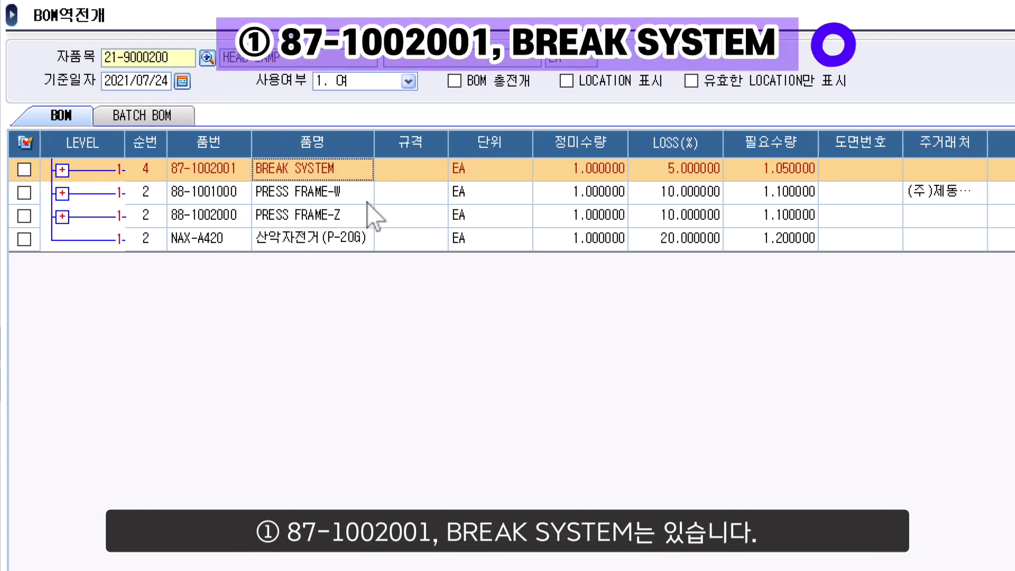
left_click(367, 201)
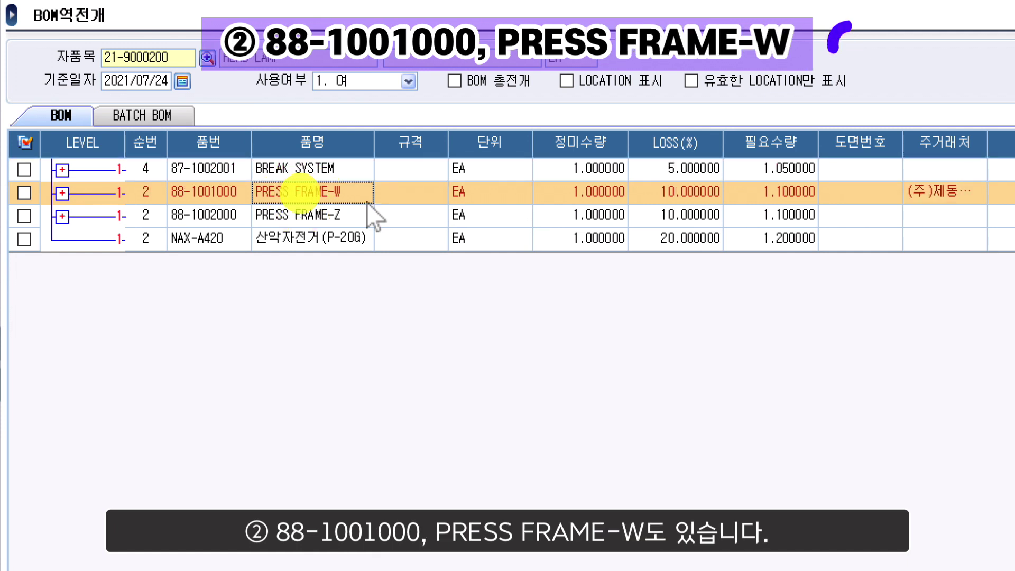
left_click(363, 223)
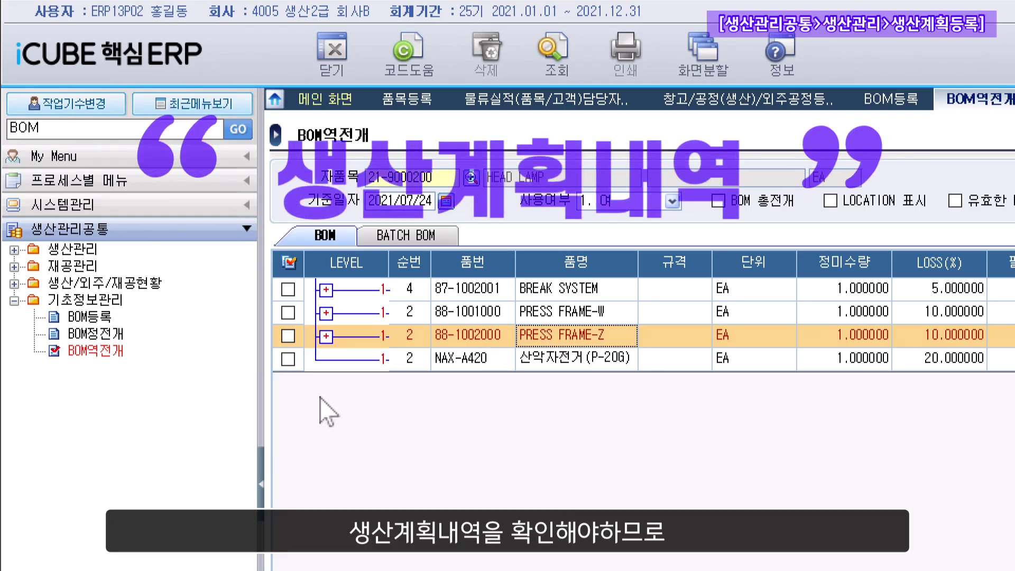
Locate 생산계획등록 under 생산관리, search the program menus for 생산계획 and open 생산계획등록
left_click(95, 253)
left_click(97, 256)
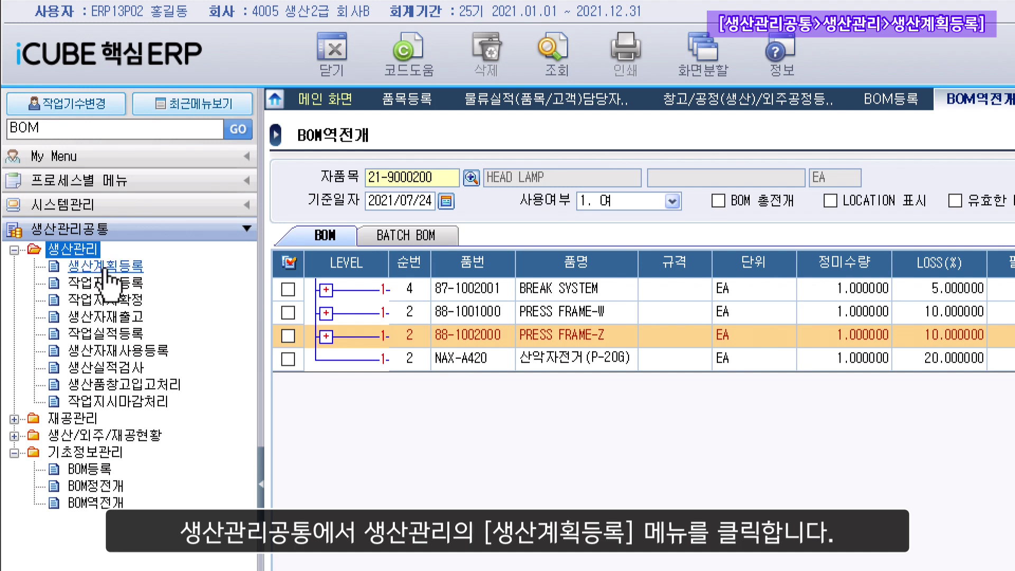
left_click(141, 269)
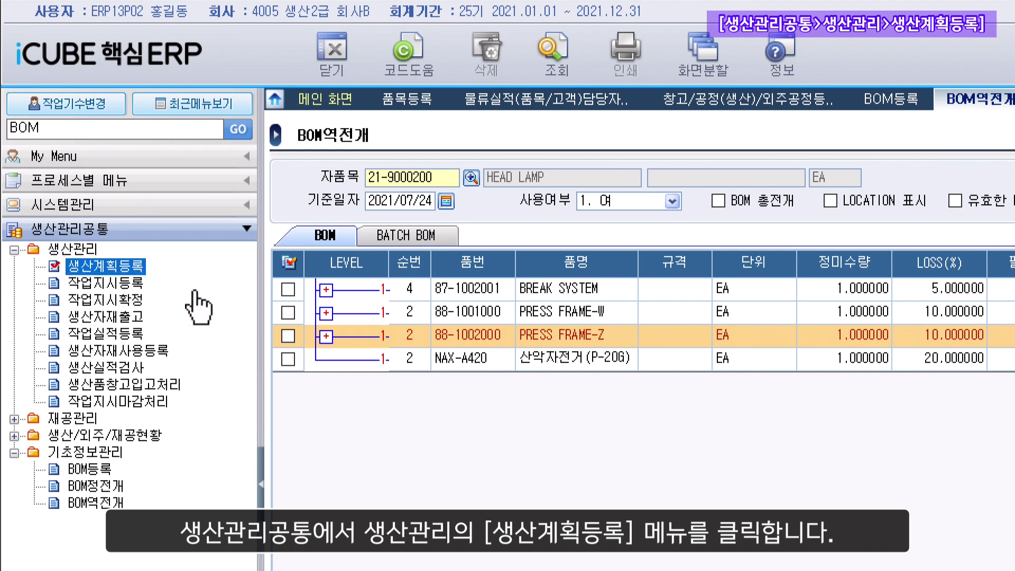
left_click(57, 132)
type("생산ㄱ")
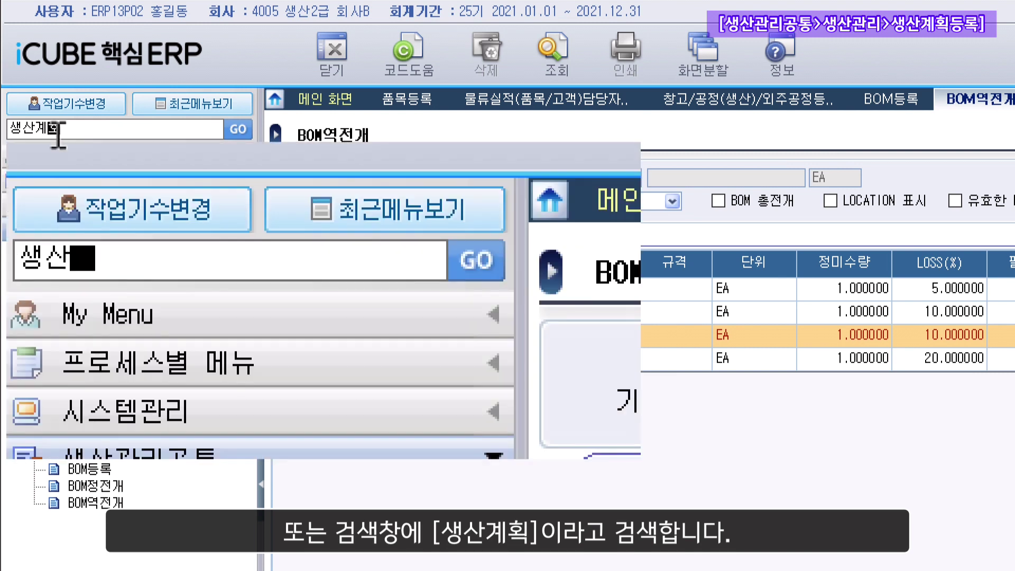
type("ㅖ획")
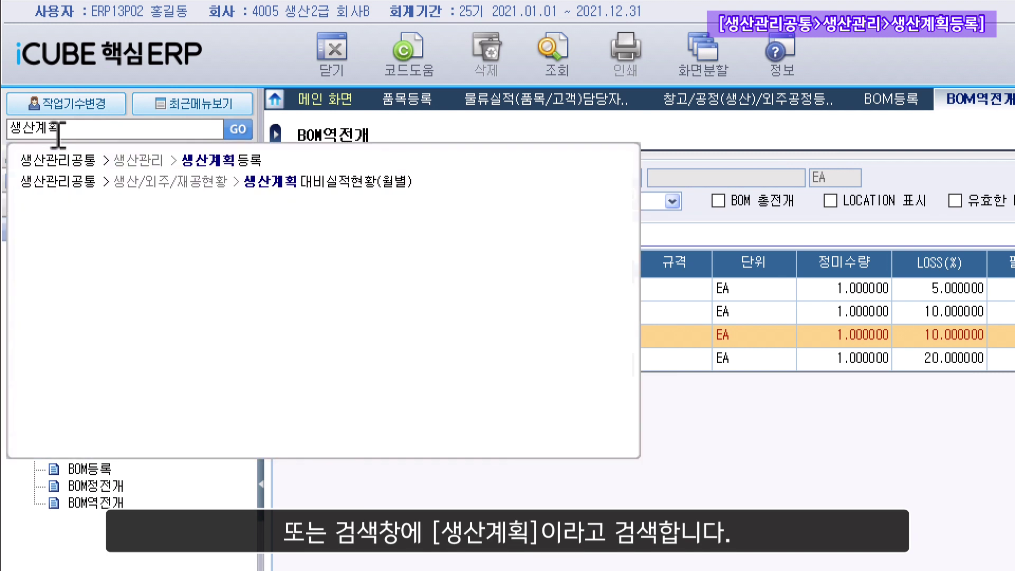
left_click(257, 162)
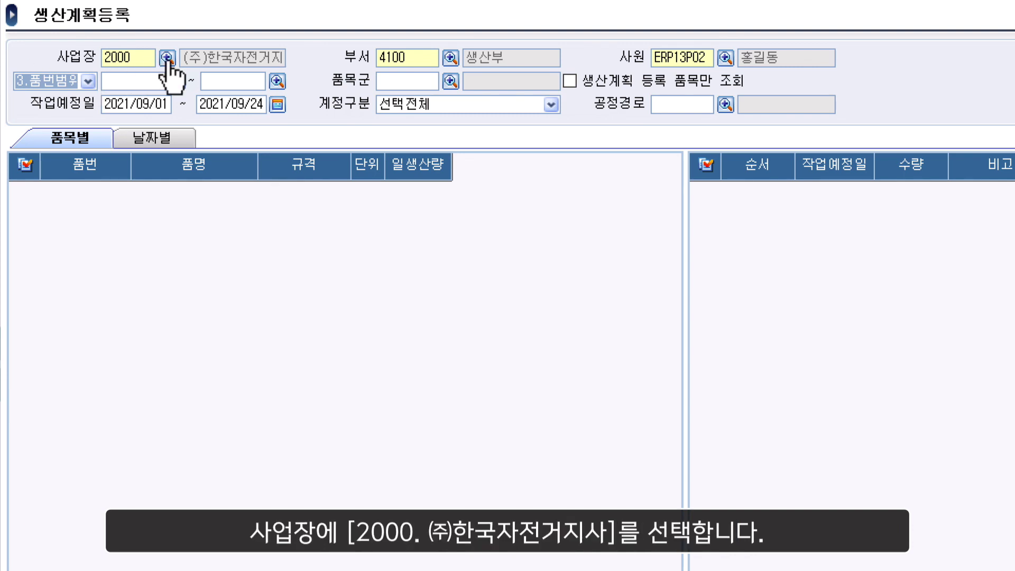
Retrieve production plans with 작업예정일 2021/06/01 to 2021/06/05 and 계정구분 4. 반제품
left_click(278, 104)
left_click(476, 258)
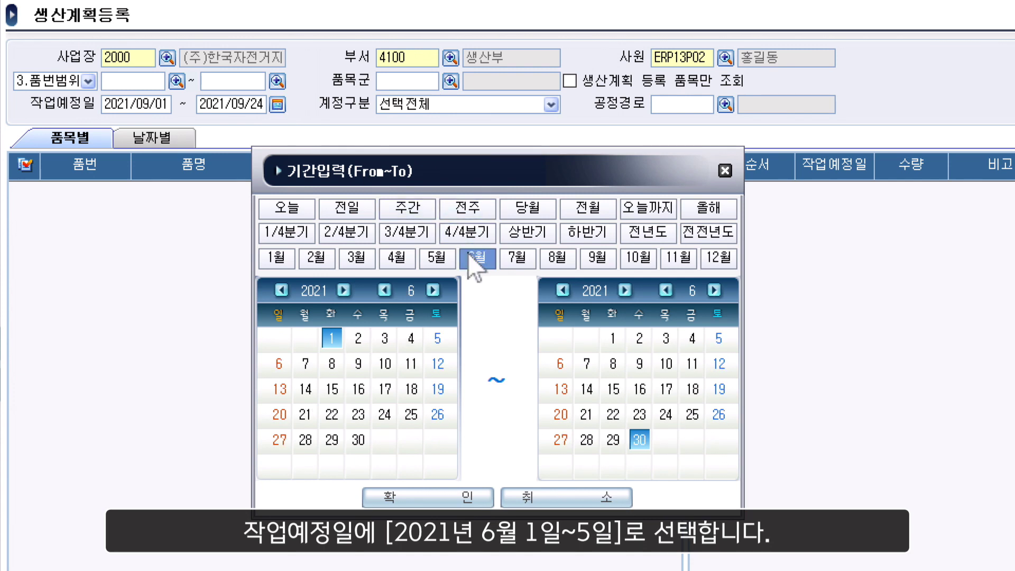
left_click(718, 338)
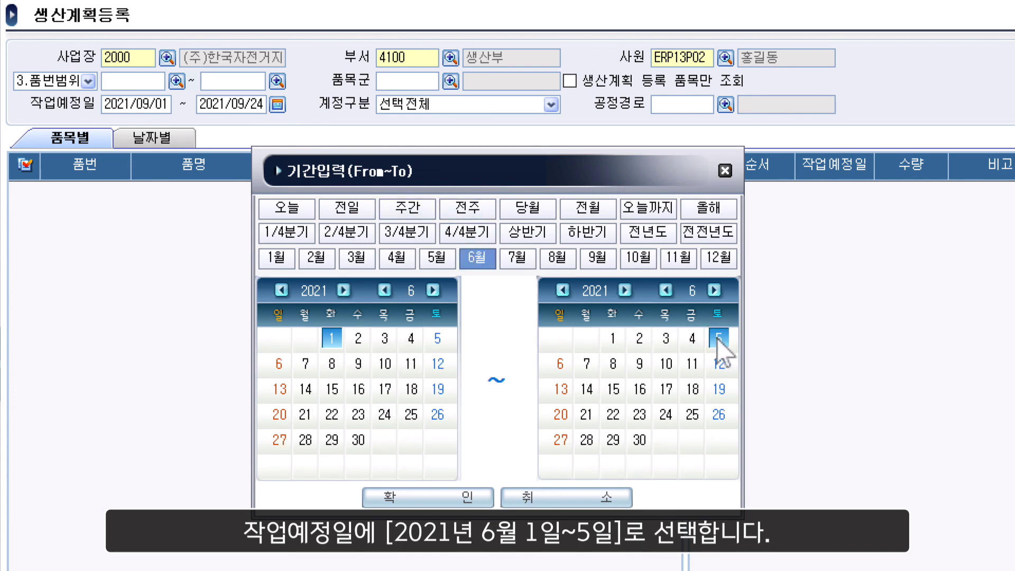
left_click(468, 499)
left_click(552, 104)
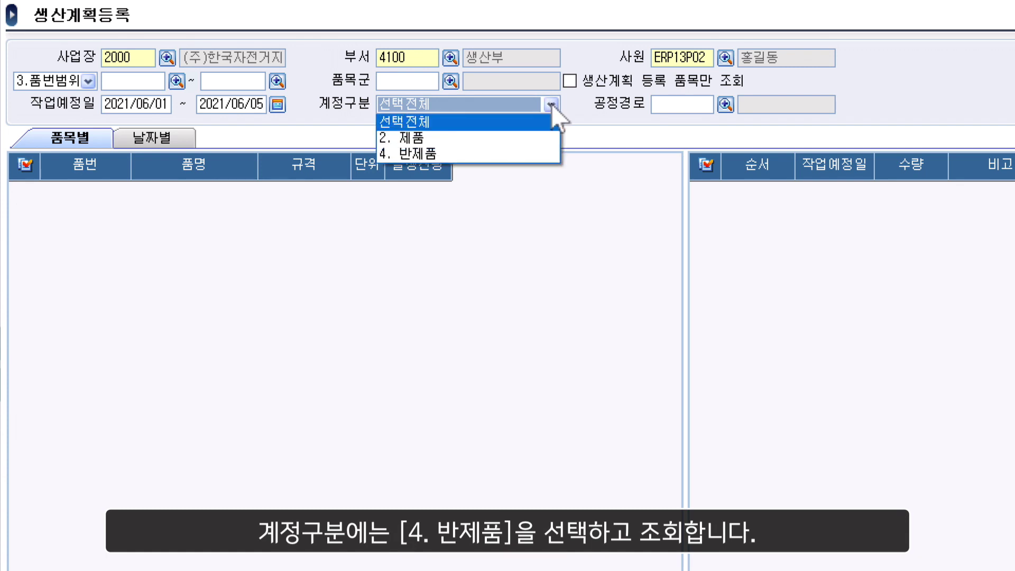
left_click(504, 154)
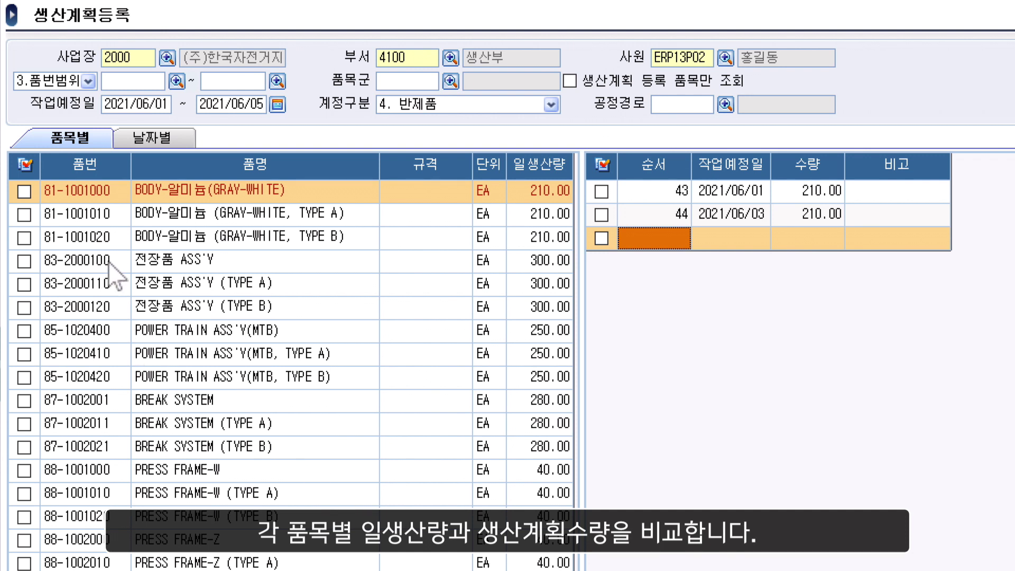
Compare 일생산량 with the 2021/06/05 planned 수량 for items 83-2000110 and 87-1002011
left_click(108, 290)
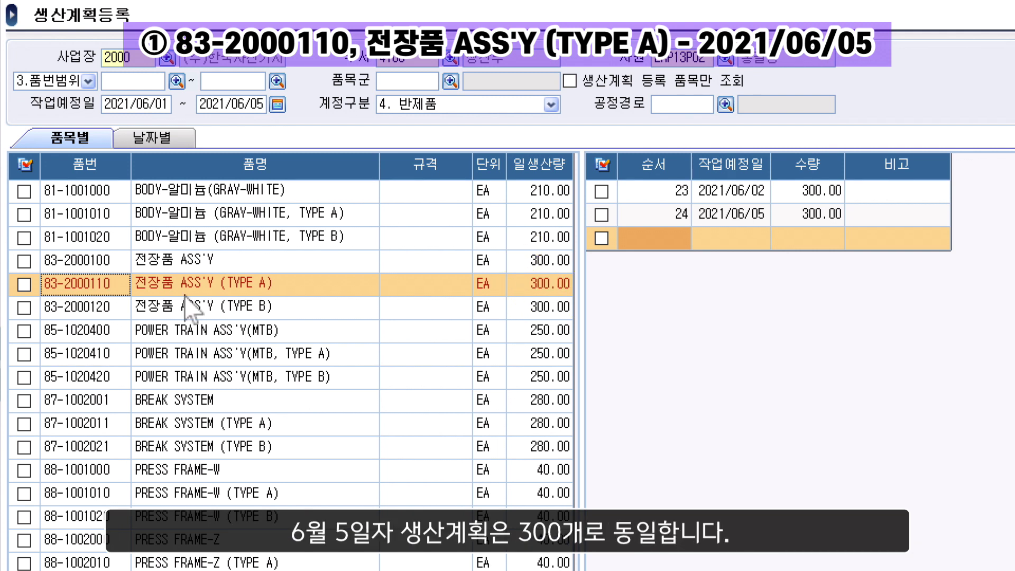
left_click(730, 214)
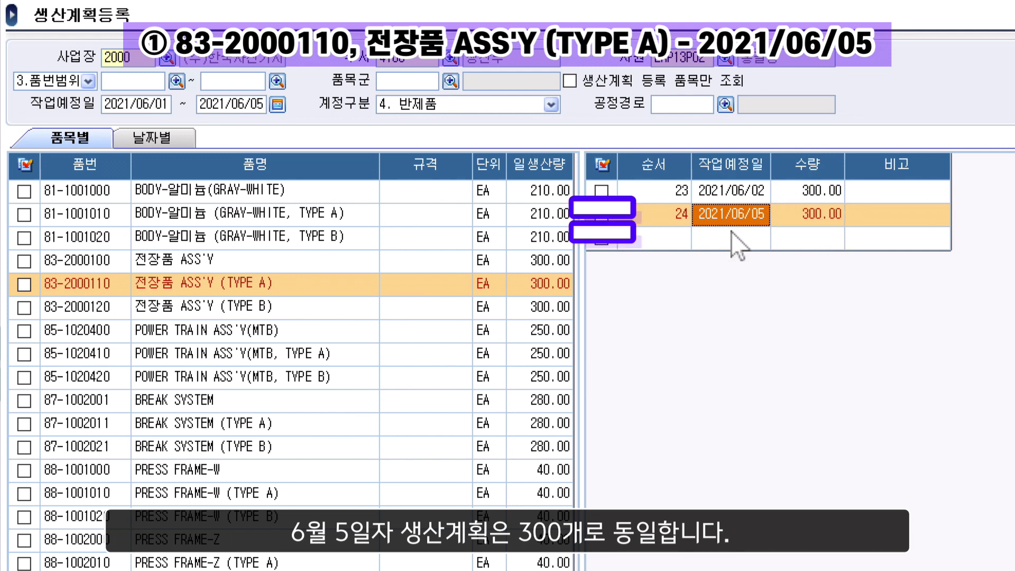
left_click(178, 430)
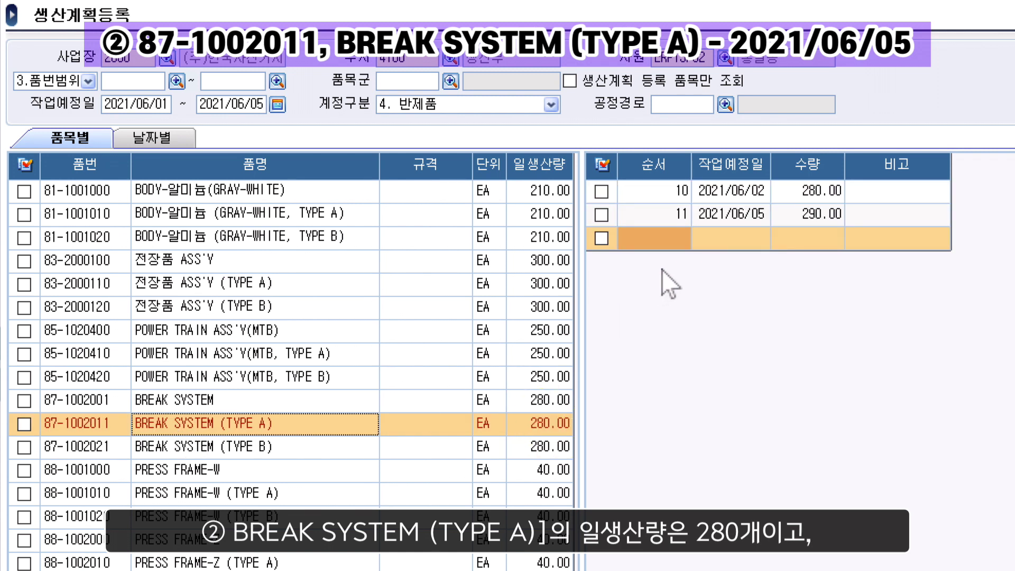
left_click(715, 219)
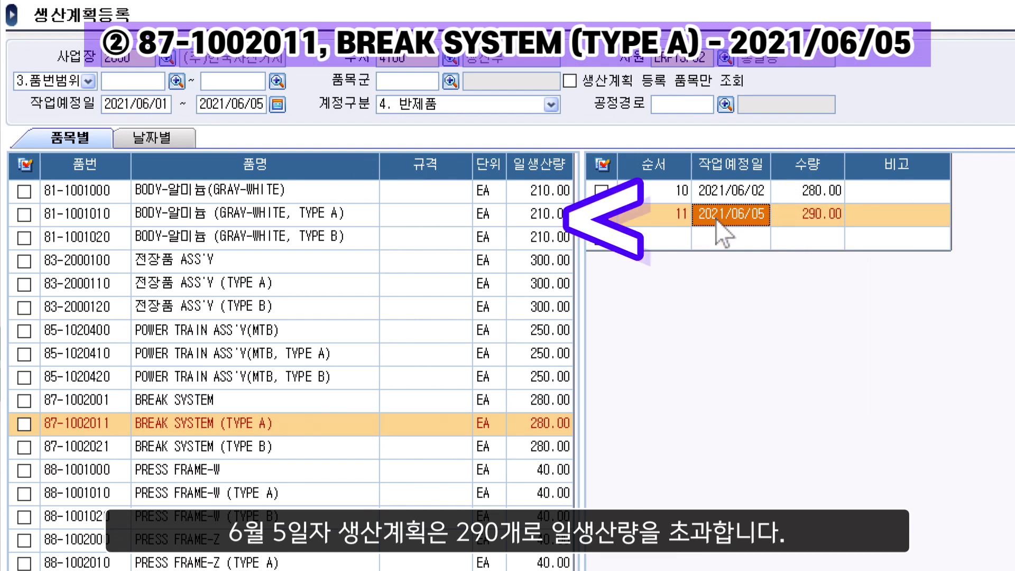
Compare 일생산량 with the 2021/06/02 planned 수량 for 88-1002020 and 85-1020400, and recheck the 2021/06/05 plan of 87-1002011
left_click(217, 553)
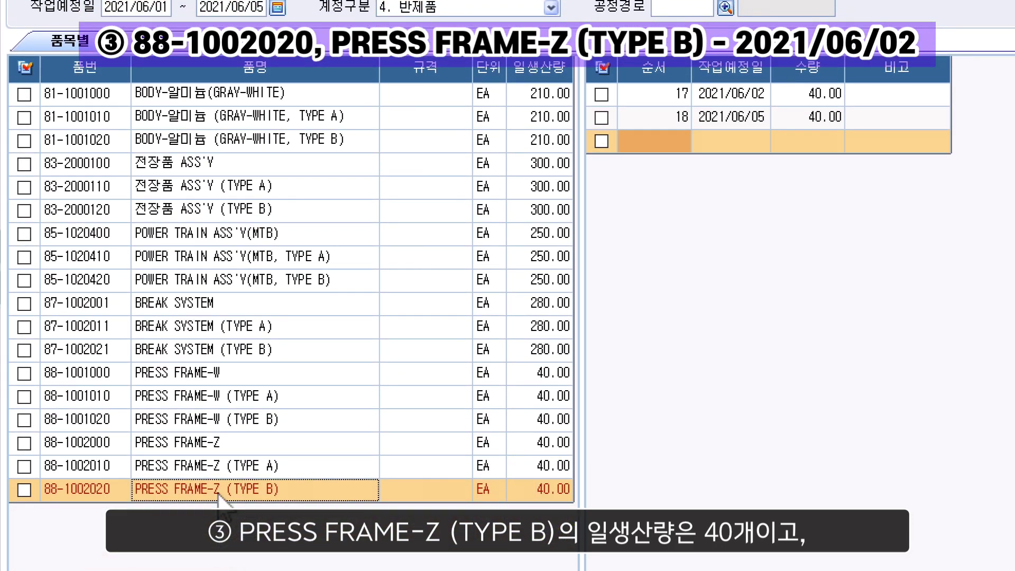
left_click(769, 99)
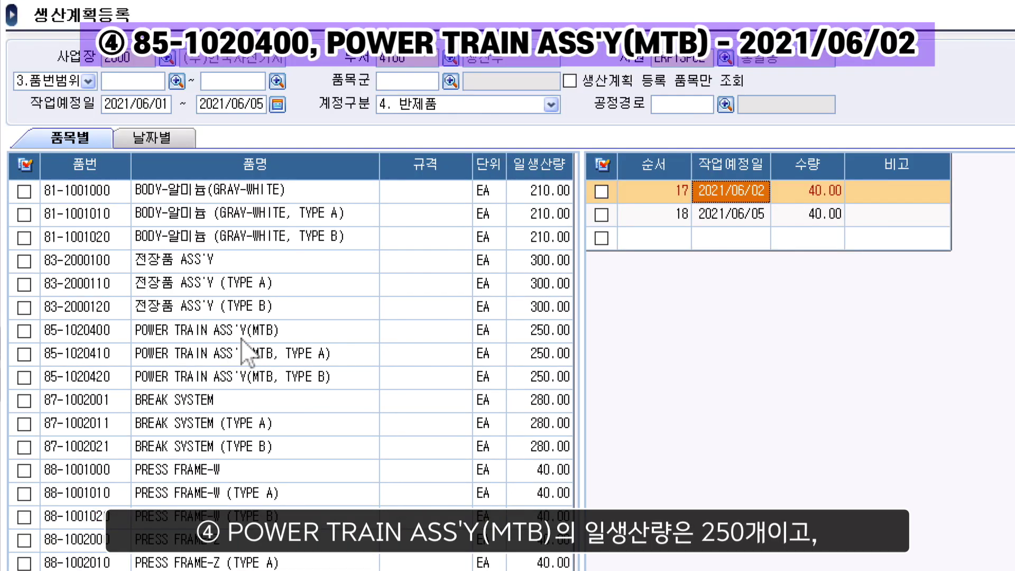
left_click(242, 243)
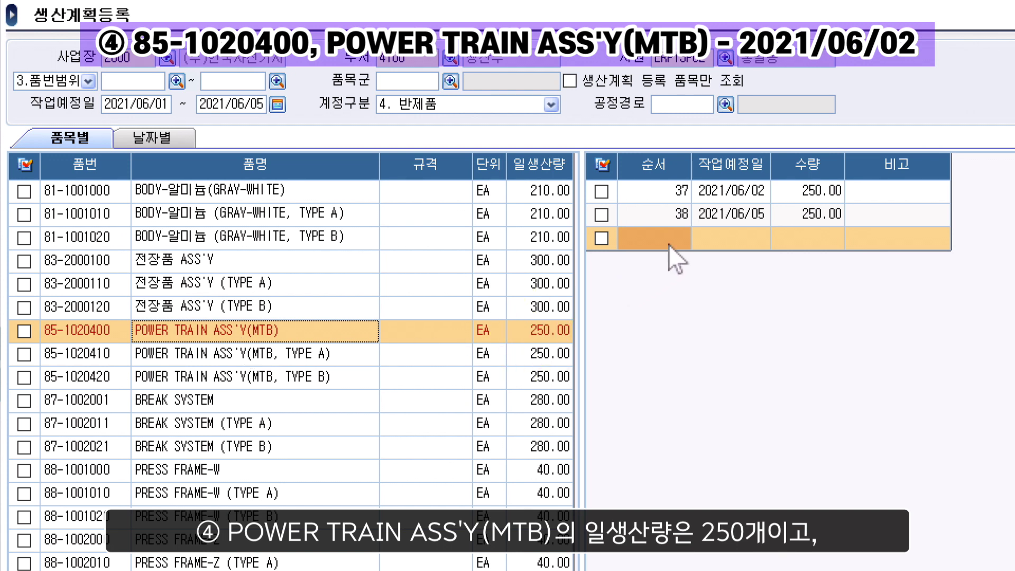
left_click(707, 195)
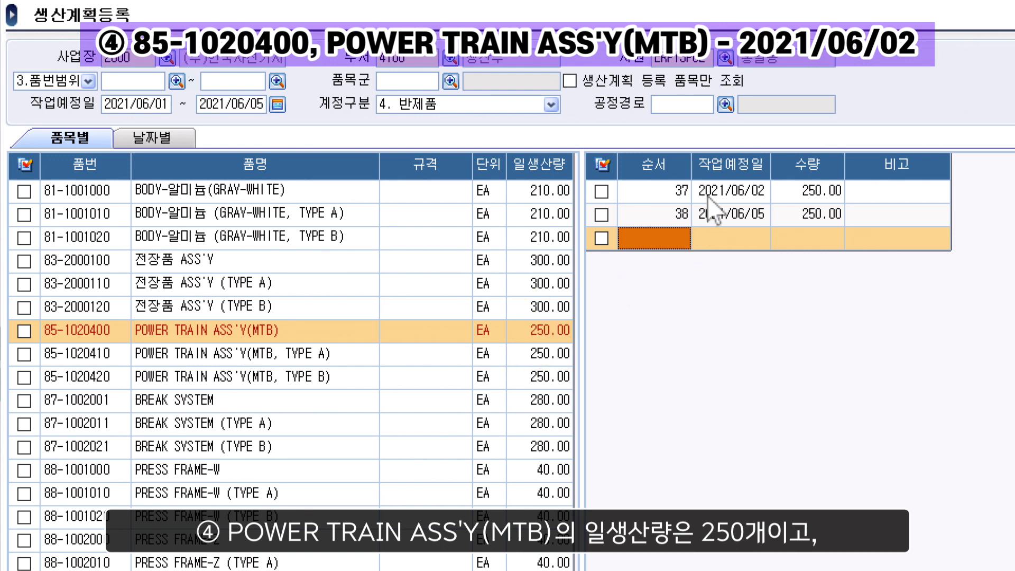
left_click(752, 200)
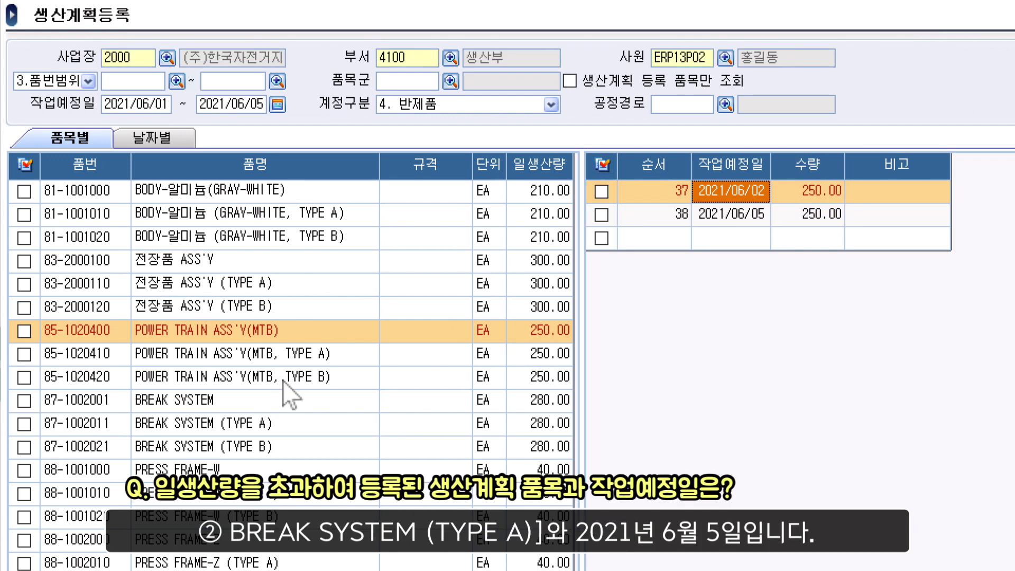
left_click(230, 426)
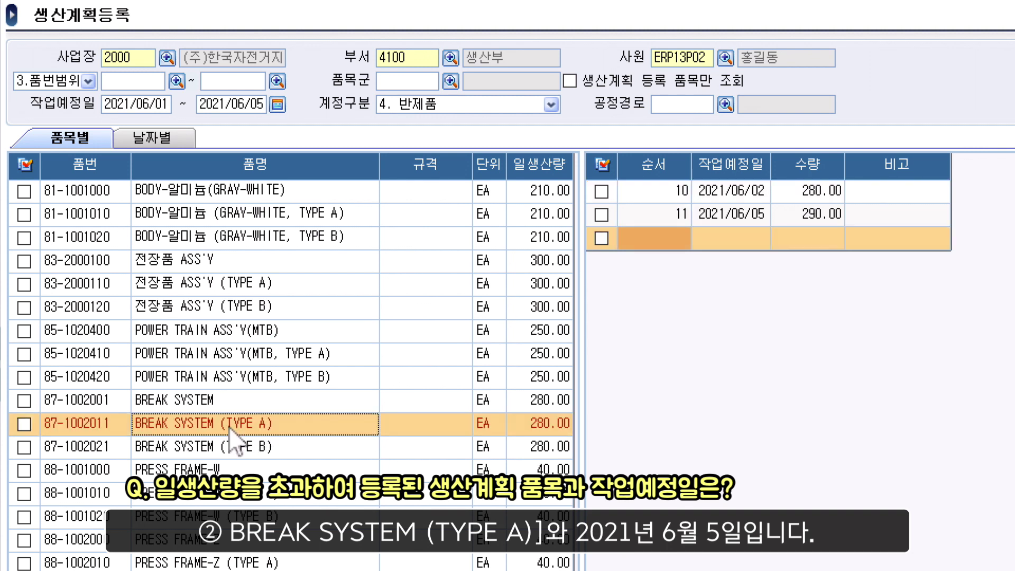
left_click(804, 220)
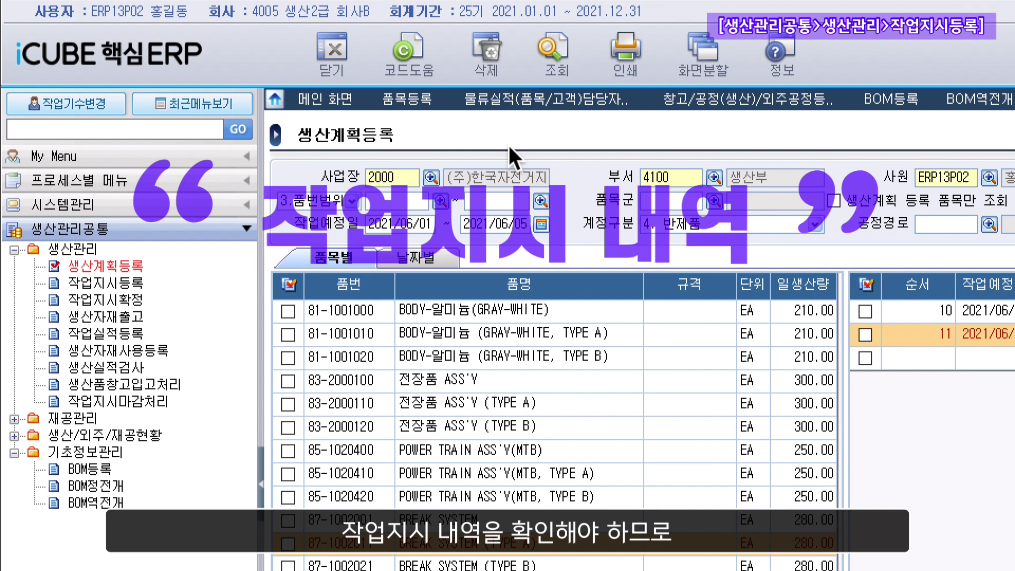
Search the program menus for 작업 and open 작업지시등록
left_click(97, 284)
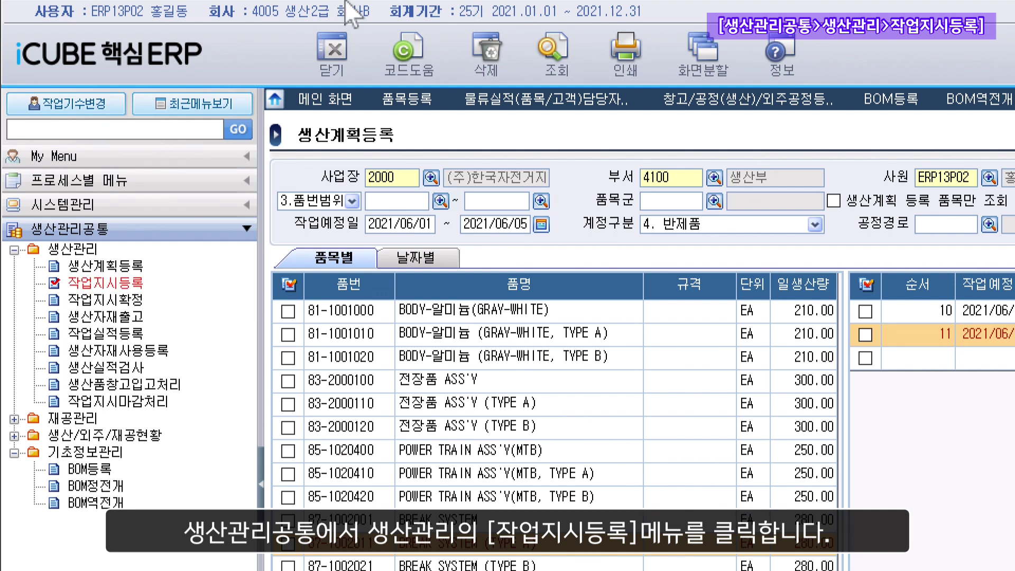
type("작업")
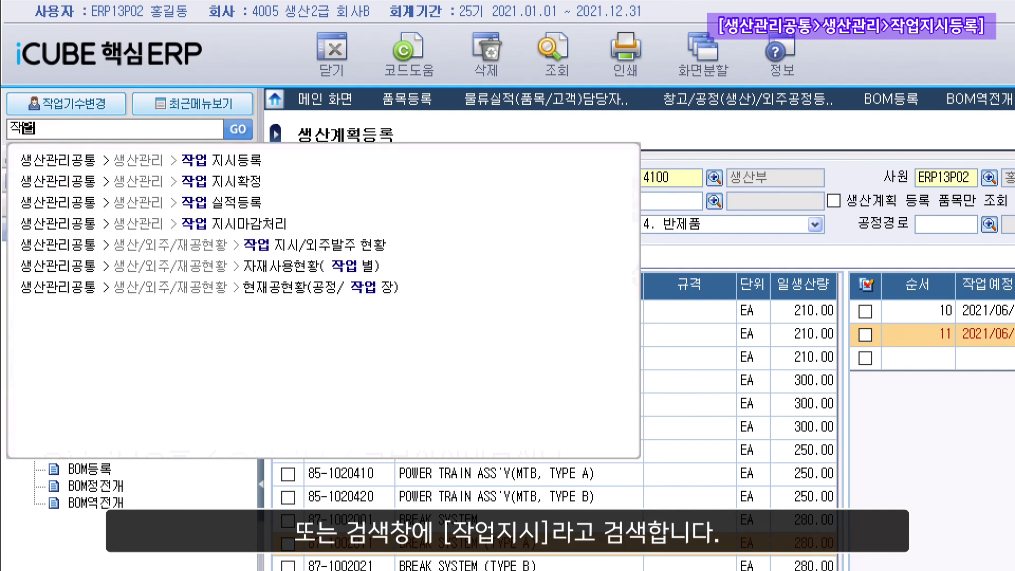
left_click(250, 164)
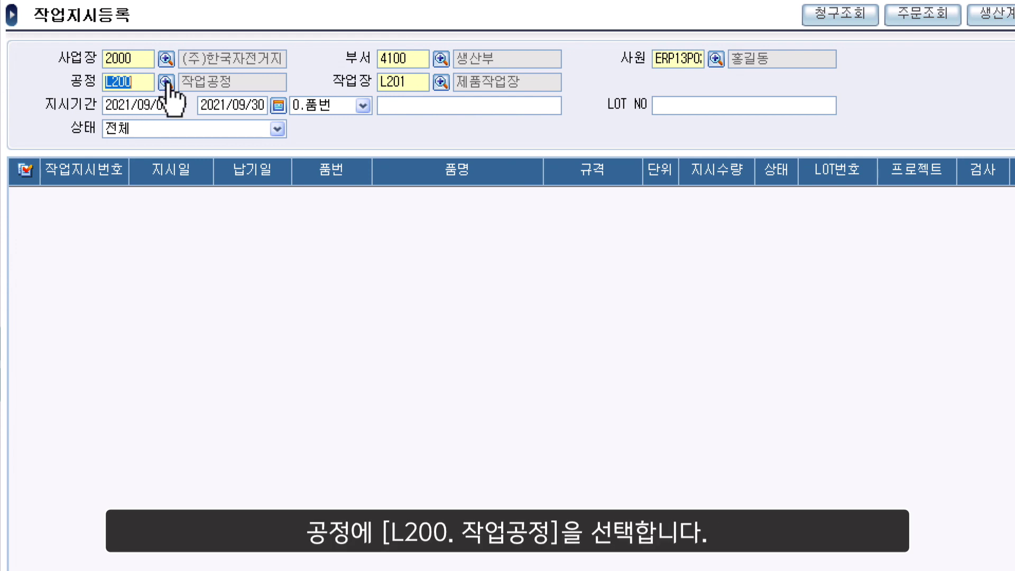
Set 공정 to L200 작업공정 and 작업장 to L201 제품작업장
left_click(166, 83)
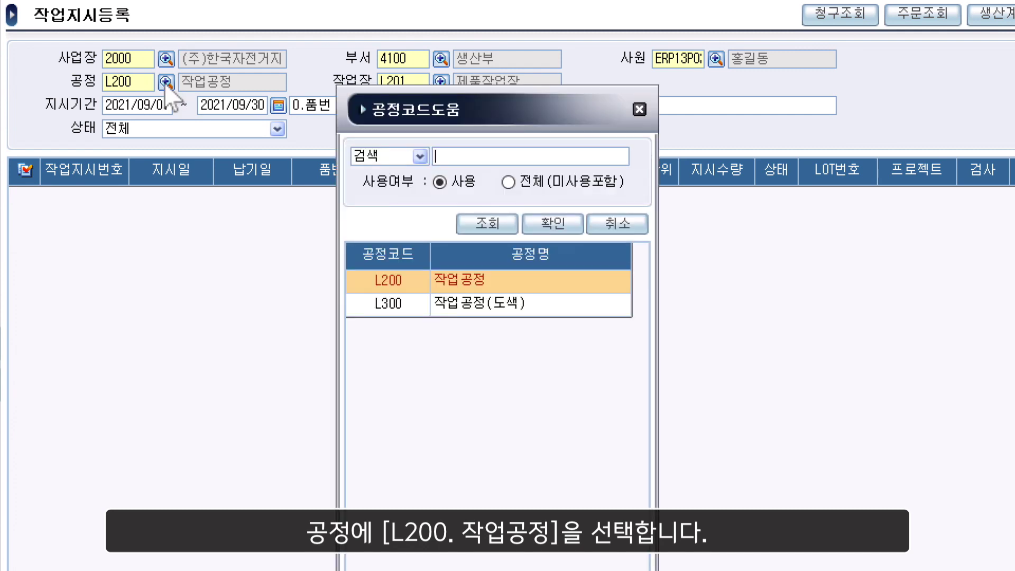
double_click(427, 274)
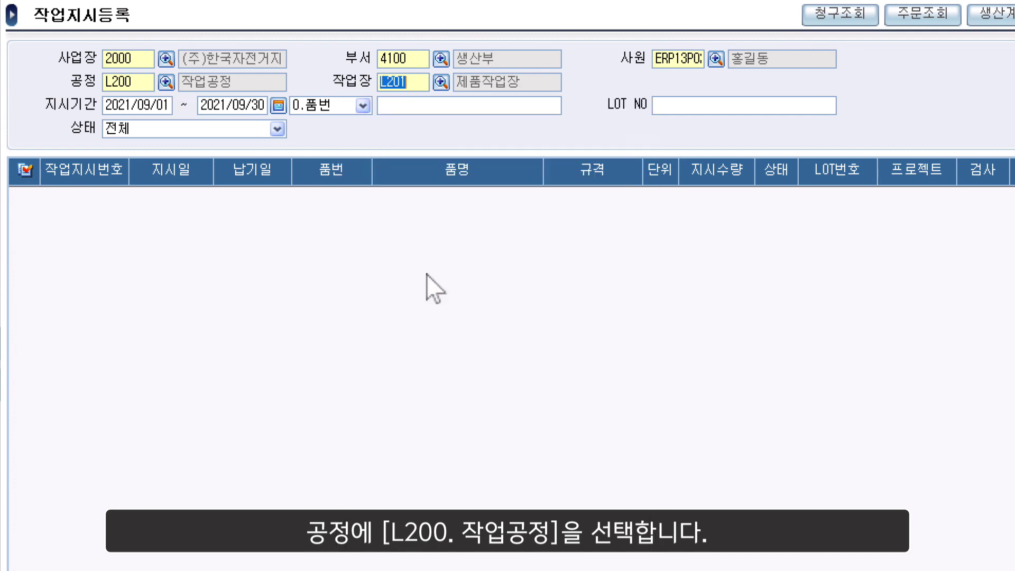
left_click(441, 83)
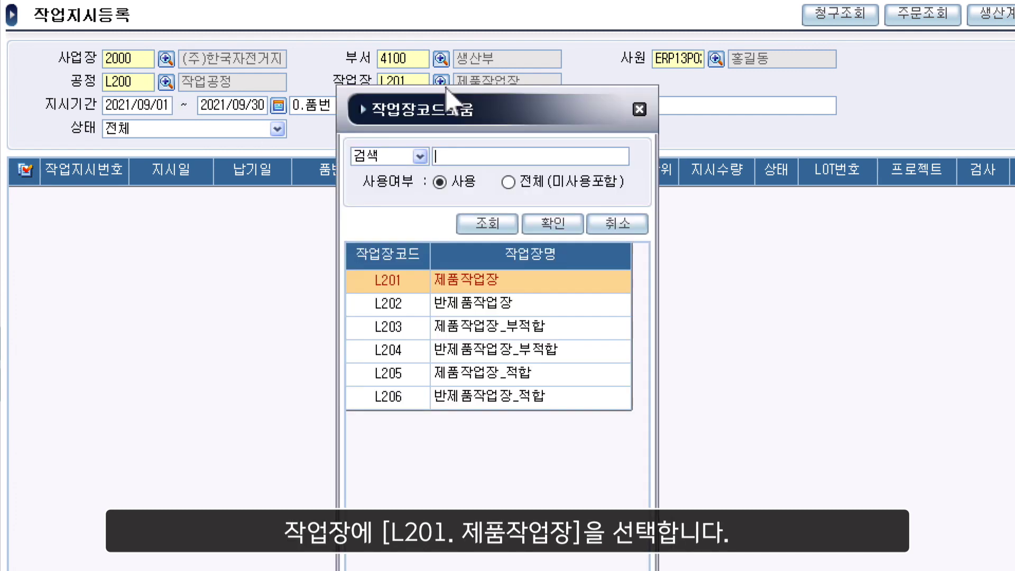
double_click(472, 291)
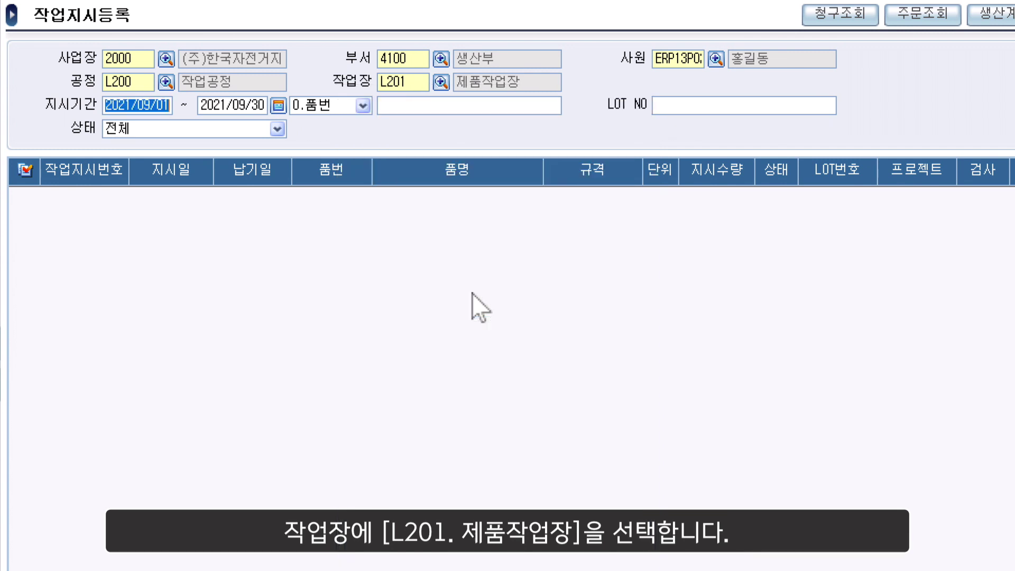
Retrieve the work orders with 지시기간 2021/06/06 to 2021/06/12
left_click(281, 110)
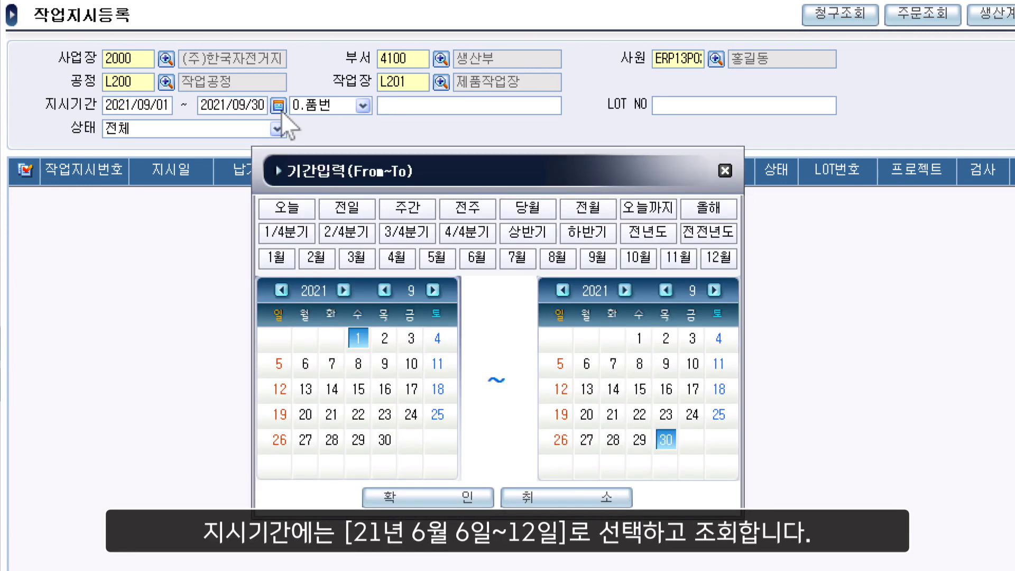
left_click(477, 258)
left_click(277, 364)
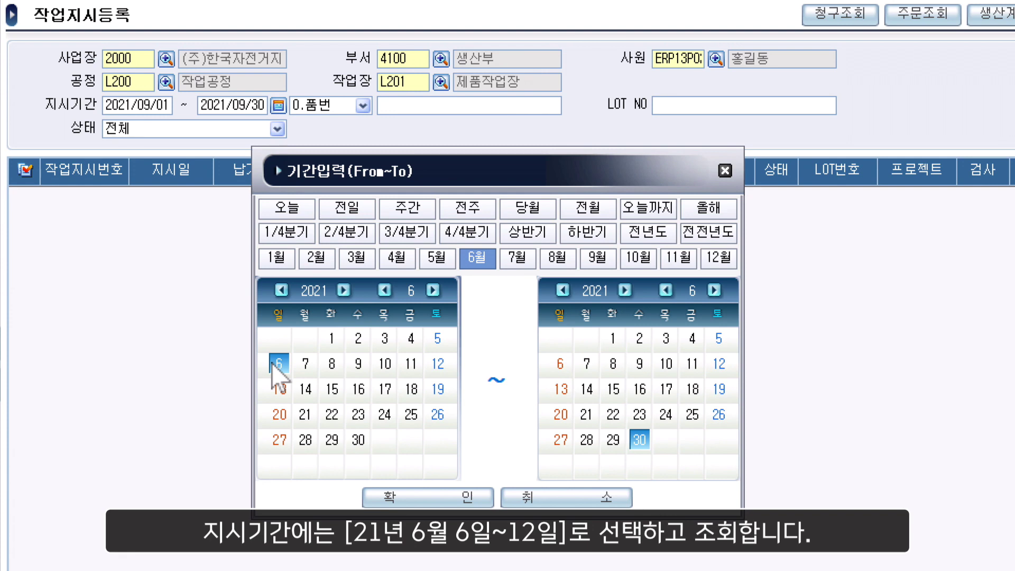
left_click(719, 364)
left_click(389, 497)
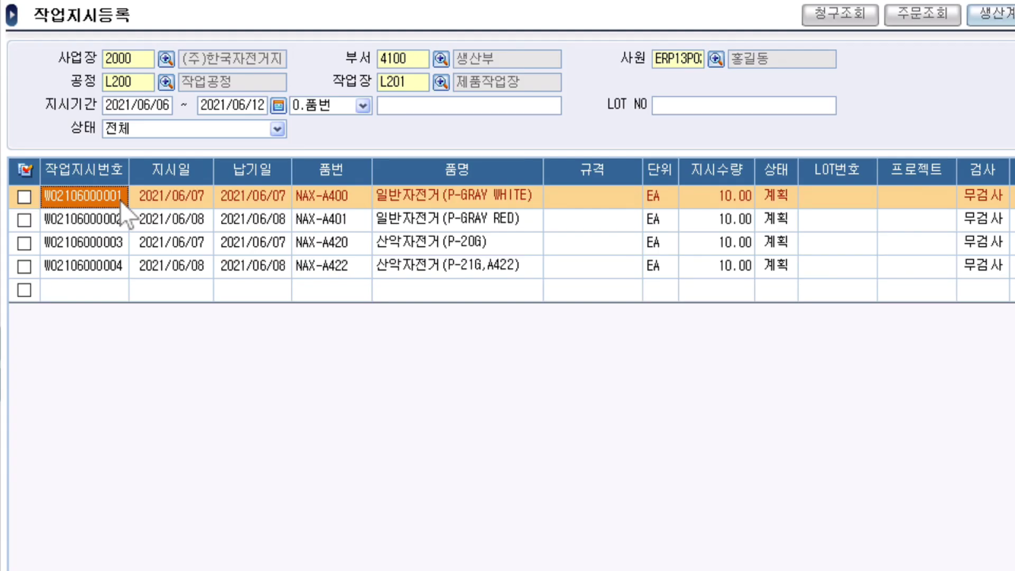
View the [작업지시등록] 이력정보 of the first work order, for item NAX-A400
right_click(122, 202)
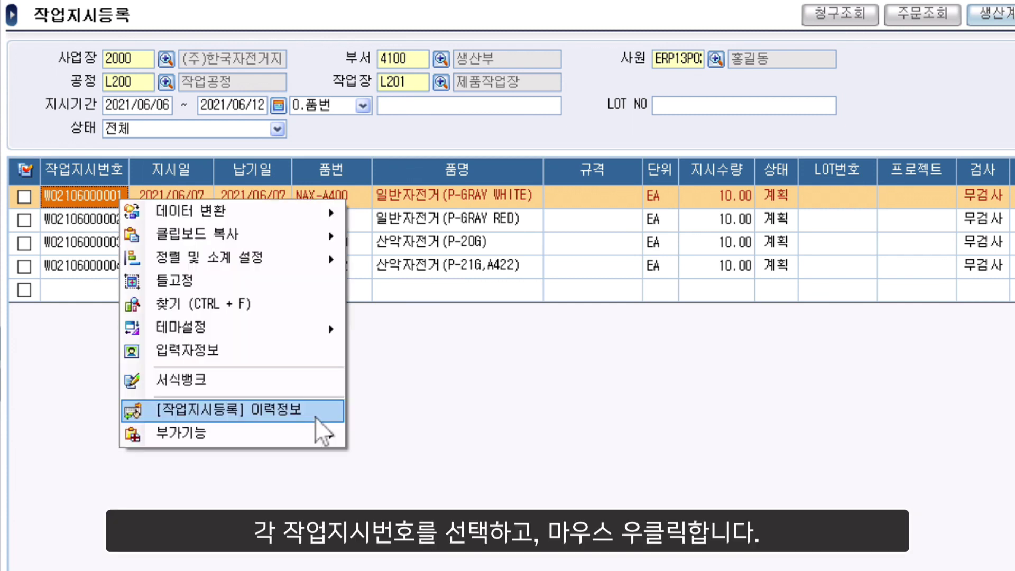
left_click(315, 417)
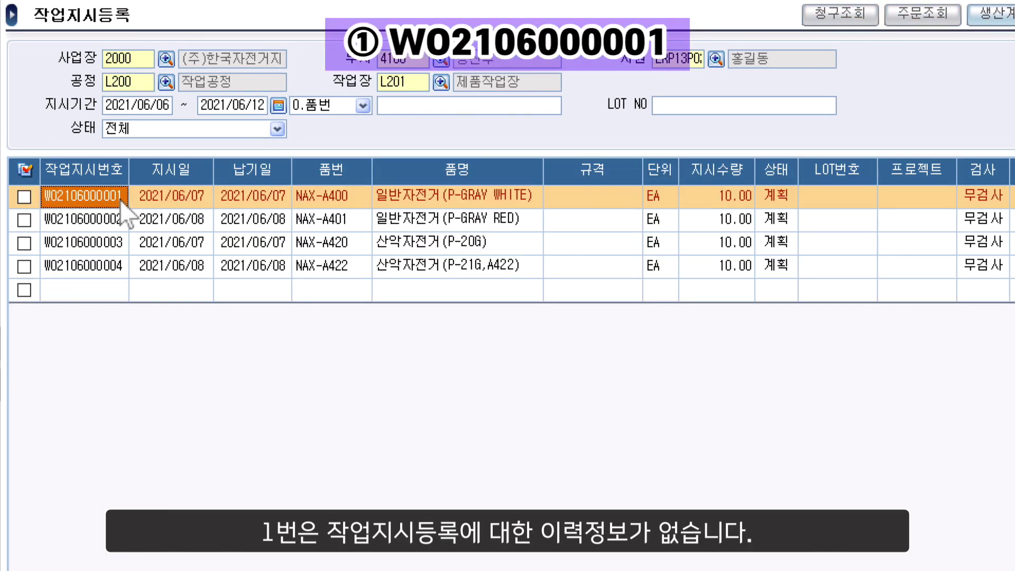
View the [작업지시등록] 이력정보 of the work orders for items NAX-A400 and NAX-A401
right_click(120, 198)
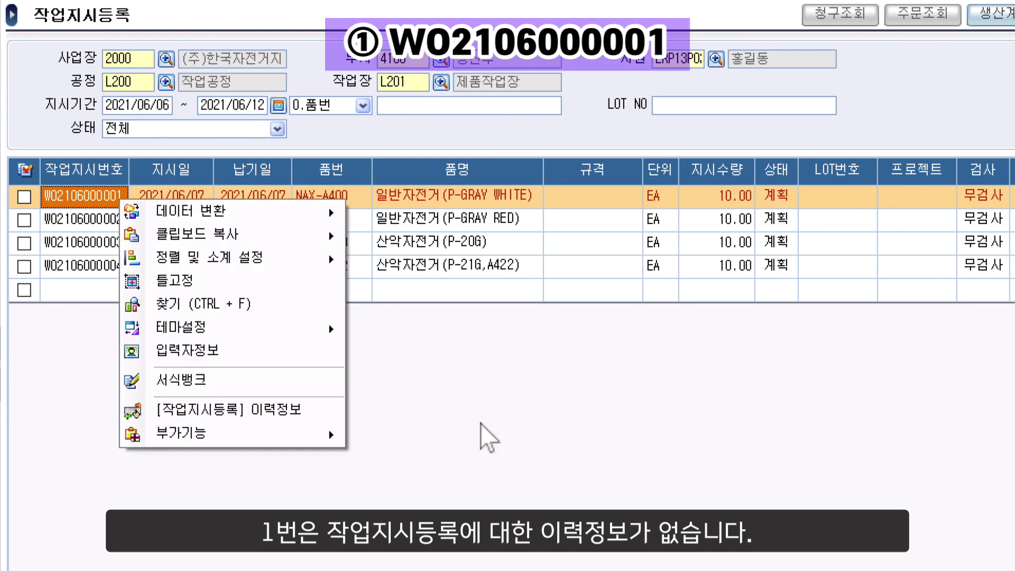
left_click(316, 416)
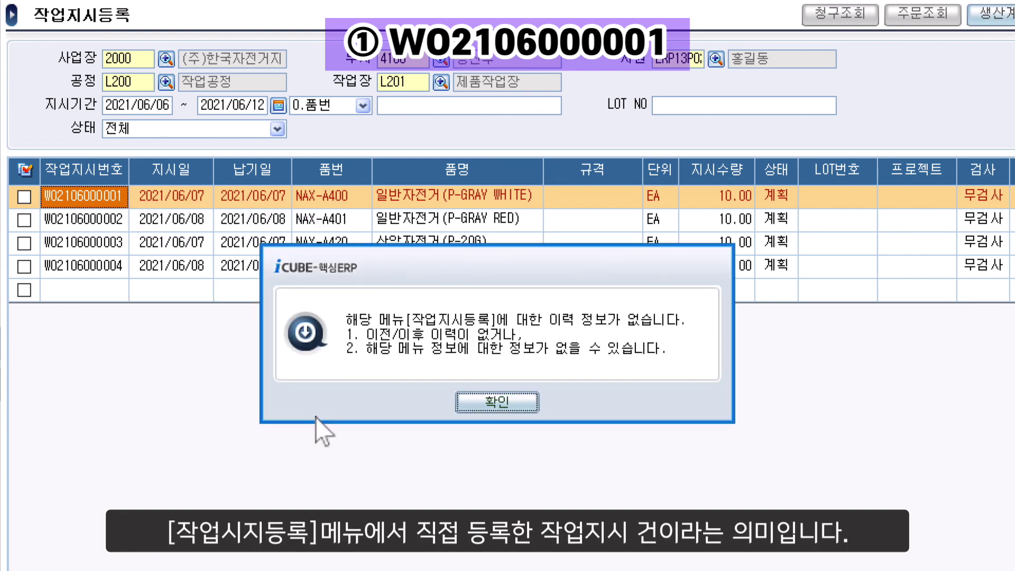
left_click(484, 408)
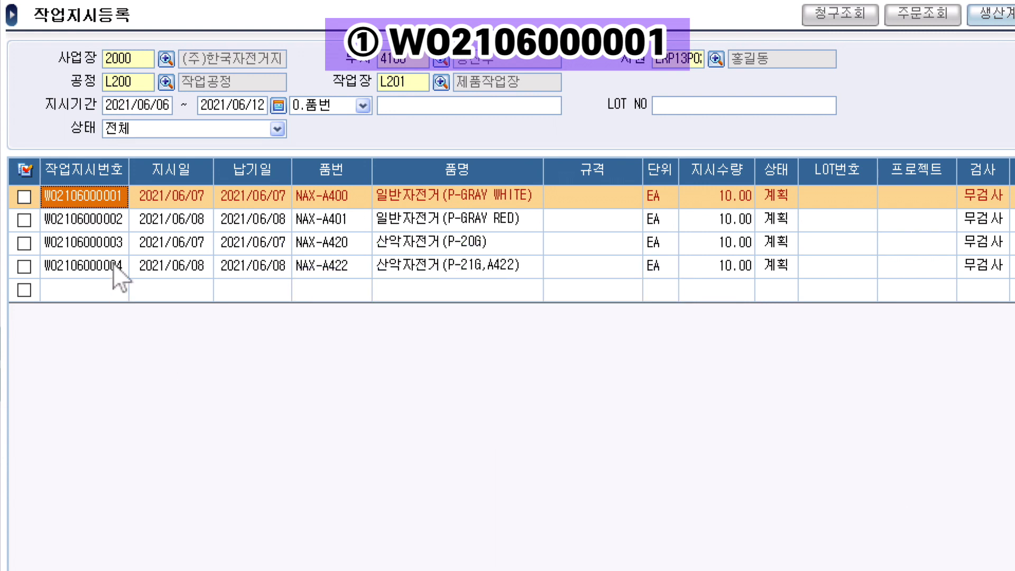
left_click(127, 227)
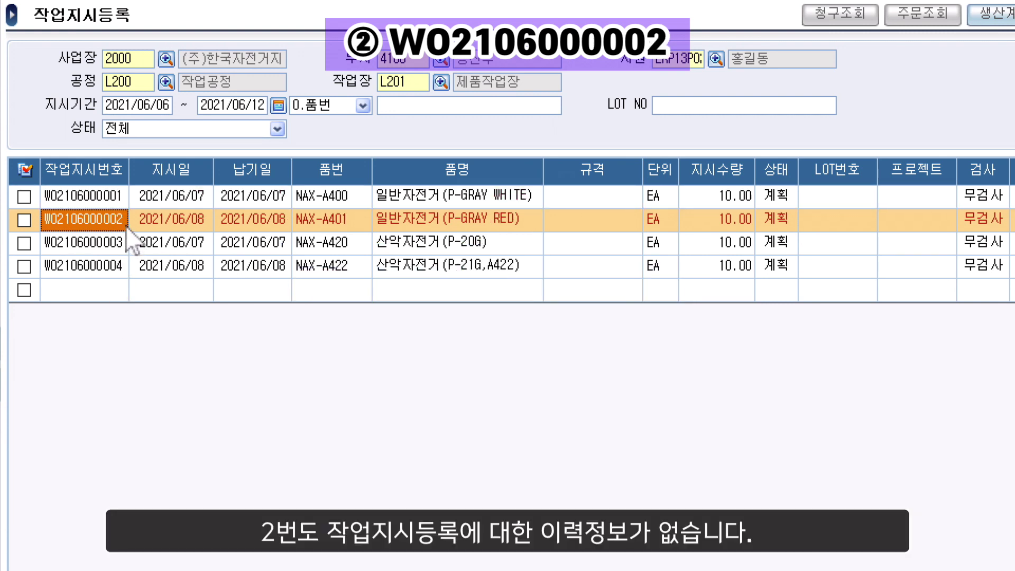
right_click(127, 228)
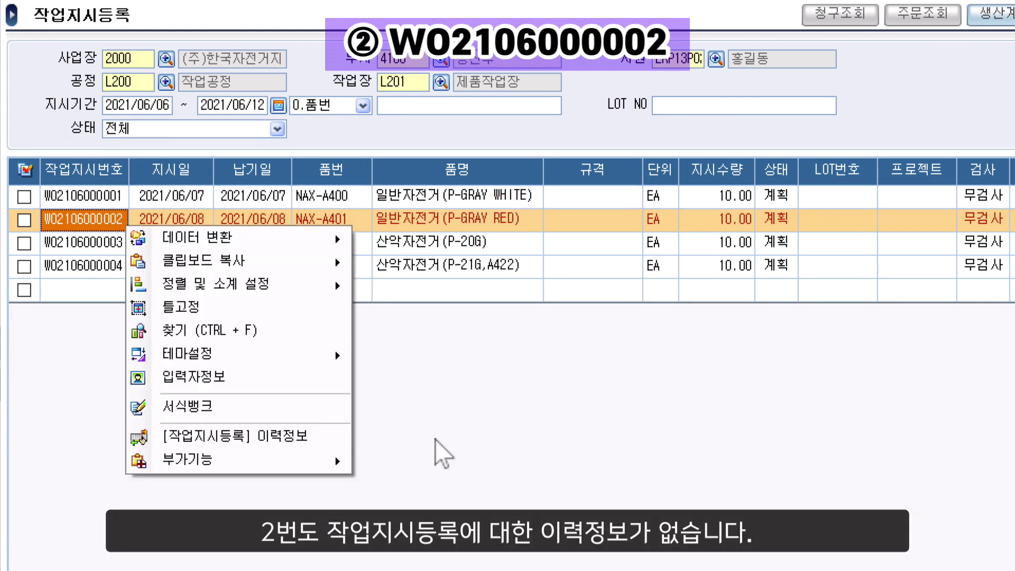
left_click(311, 441)
left_click(520, 409)
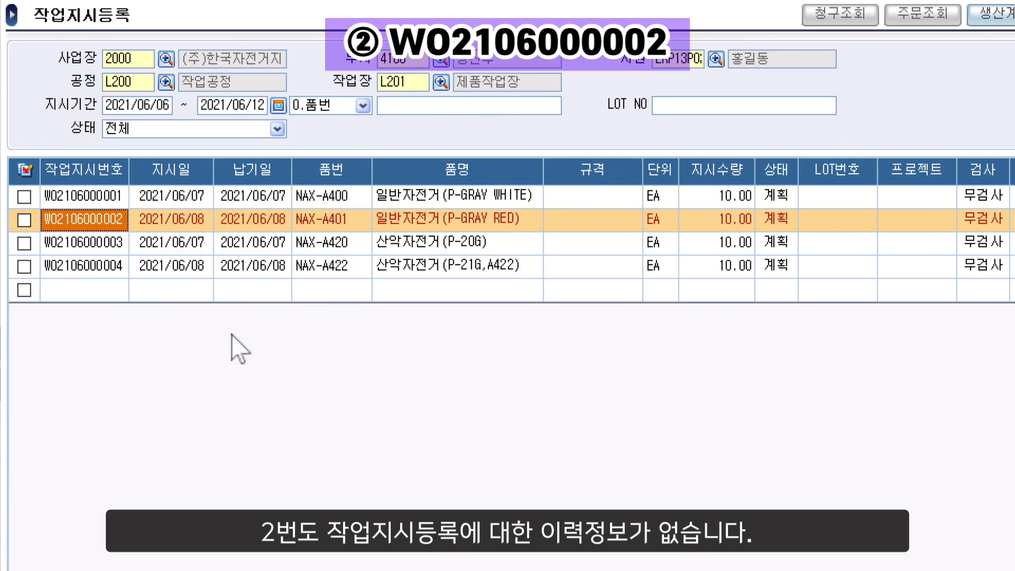
View the [작업지시등록] 이력정보 of the work orders for items NAX-A420 and NAX-A422
left_click(125, 245)
right_click(118, 246)
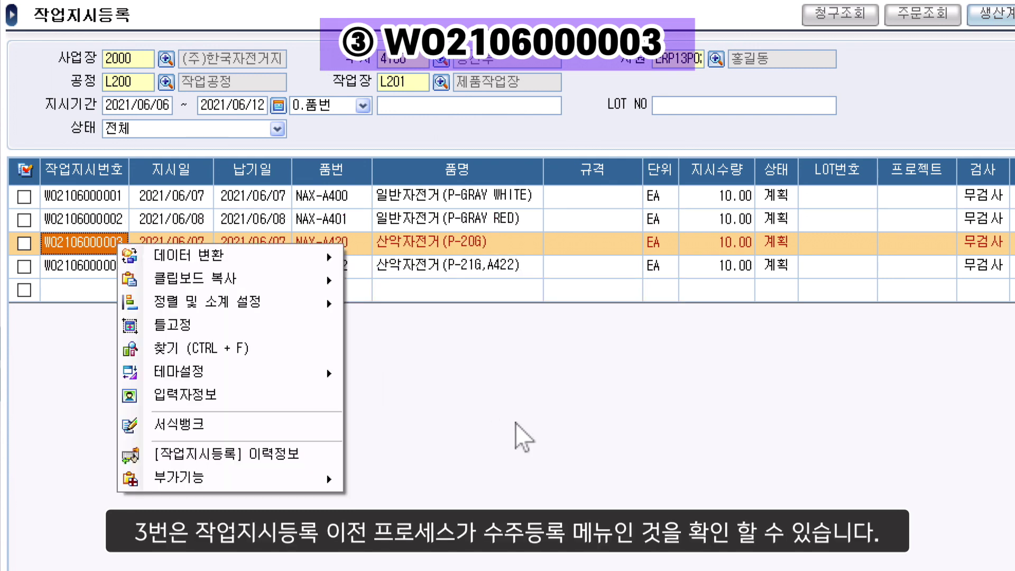
left_click(307, 458)
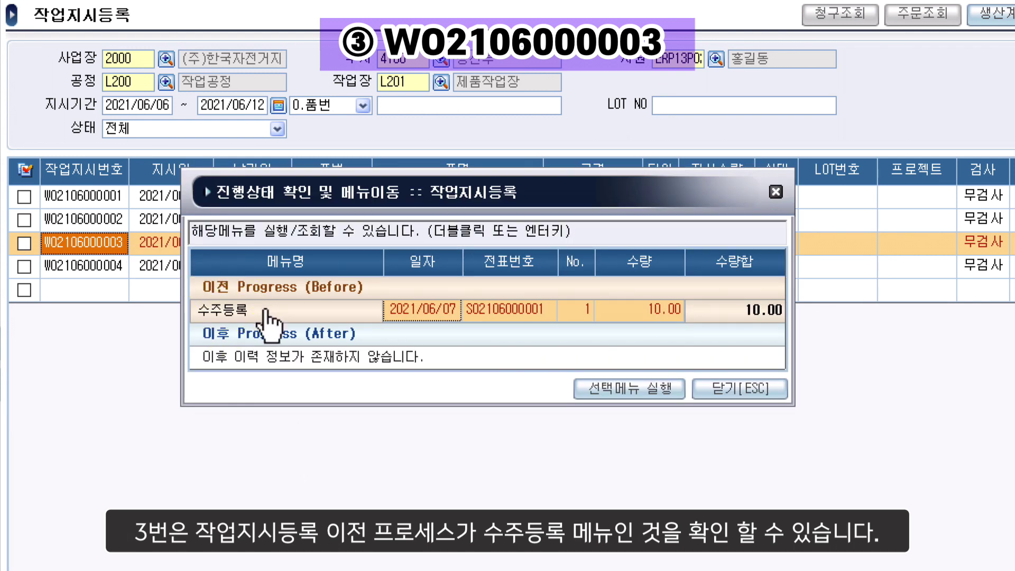
left_click(719, 395)
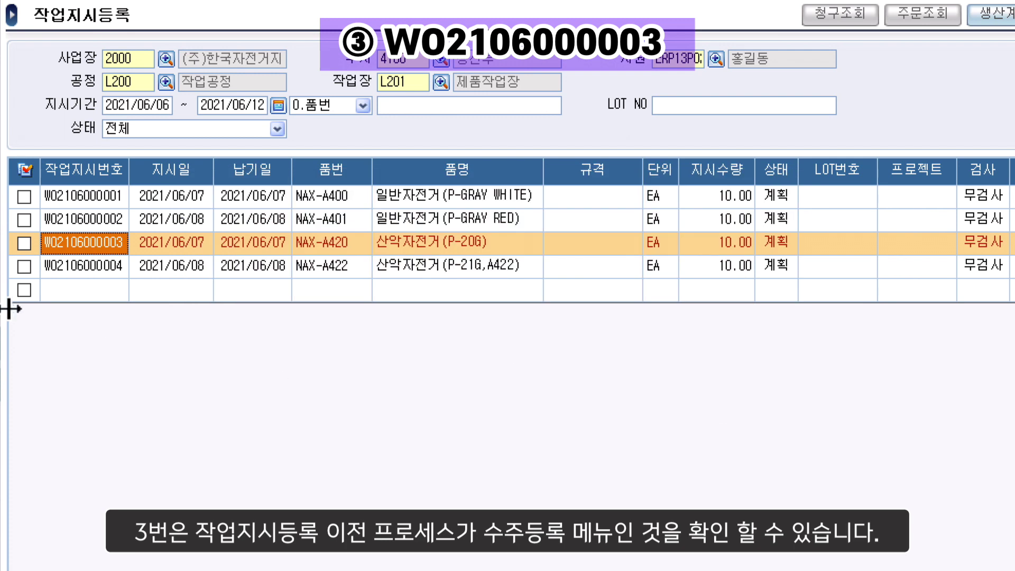
left_click(127, 273)
right_click(126, 271)
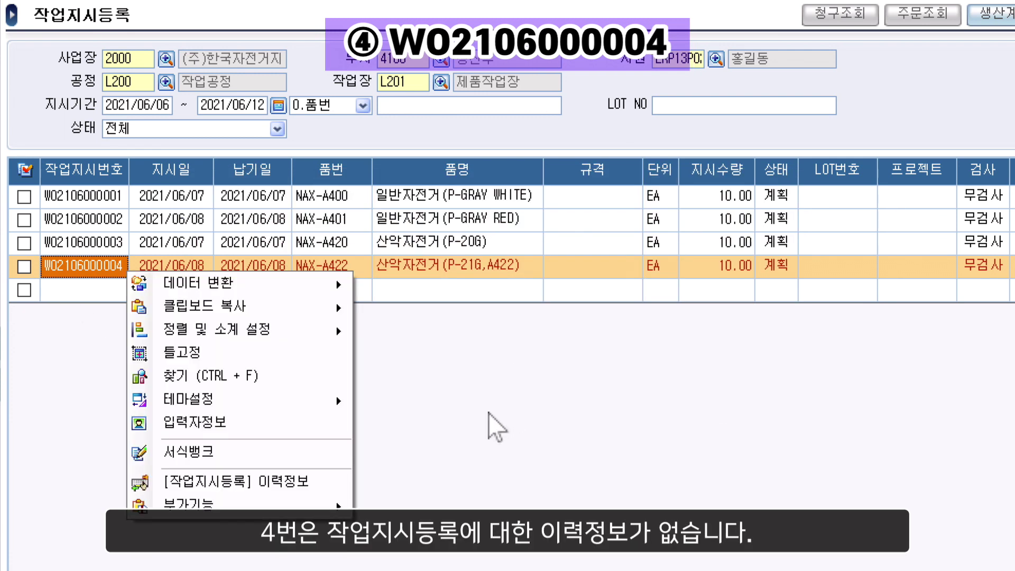
left_click(303, 482)
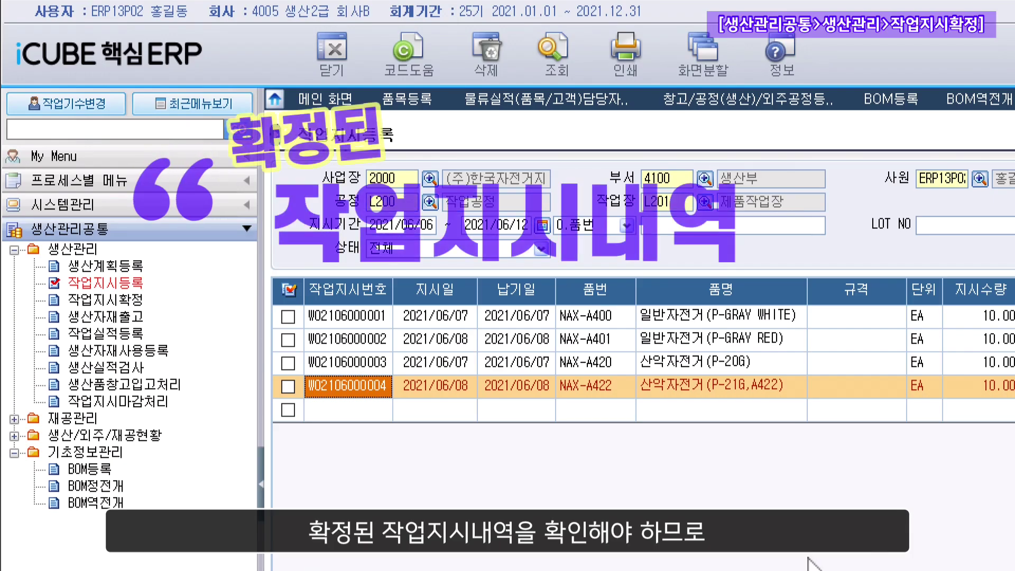
Search the program menus for 작업지시 and open 작업지시확정
left_click(136, 302)
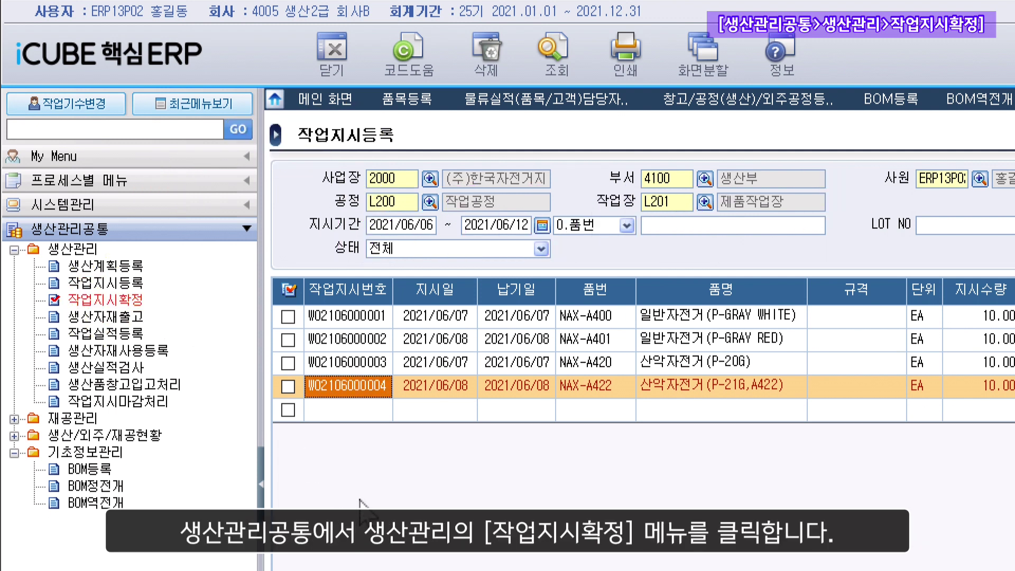
left_click(122, 132)
type("작업지시")
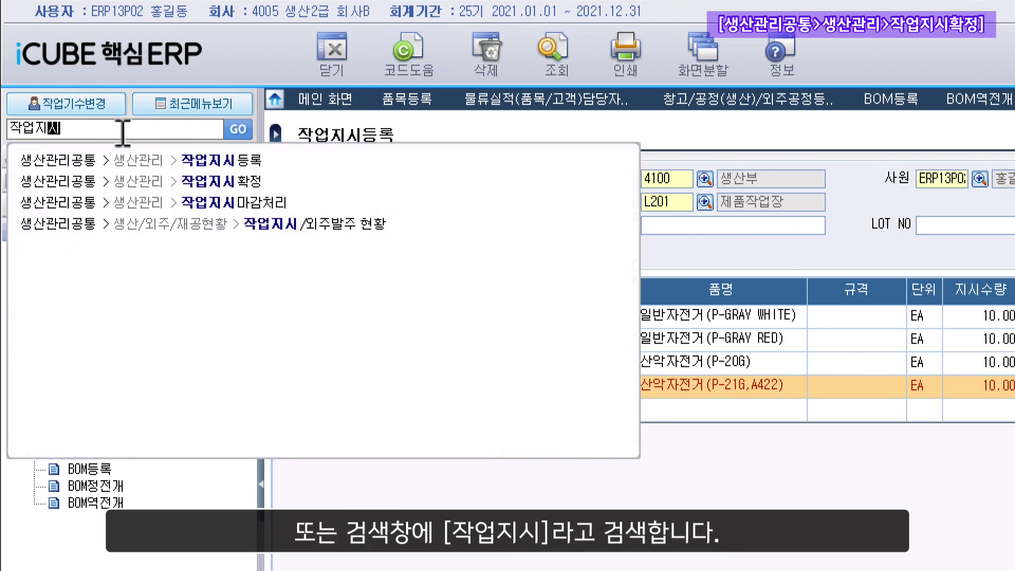
left_click(266, 184)
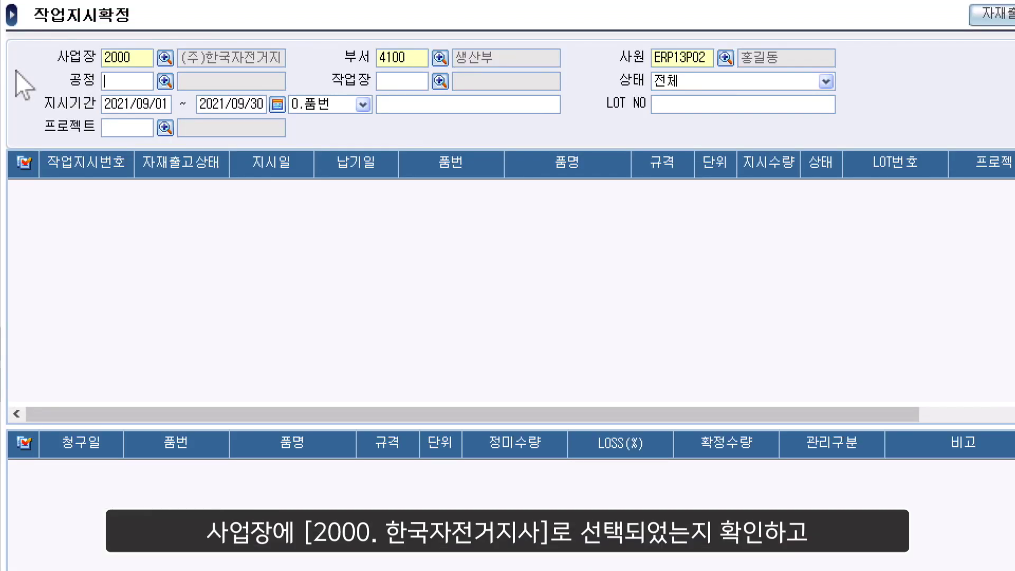
Set 공정 to L200 작업공정 and 작업장 to L202 반제품작업장
left_click(167, 81)
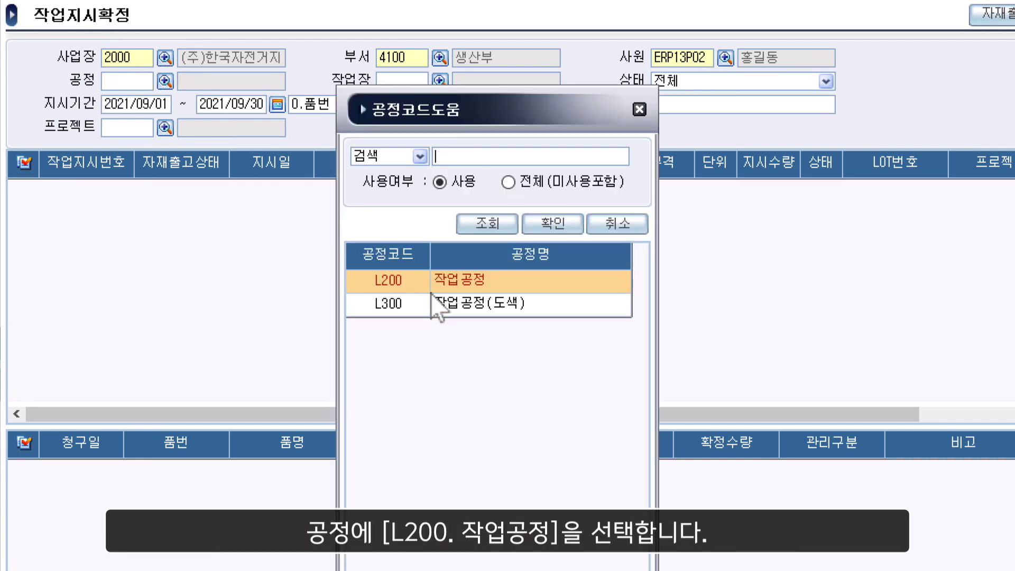
double_click(493, 285)
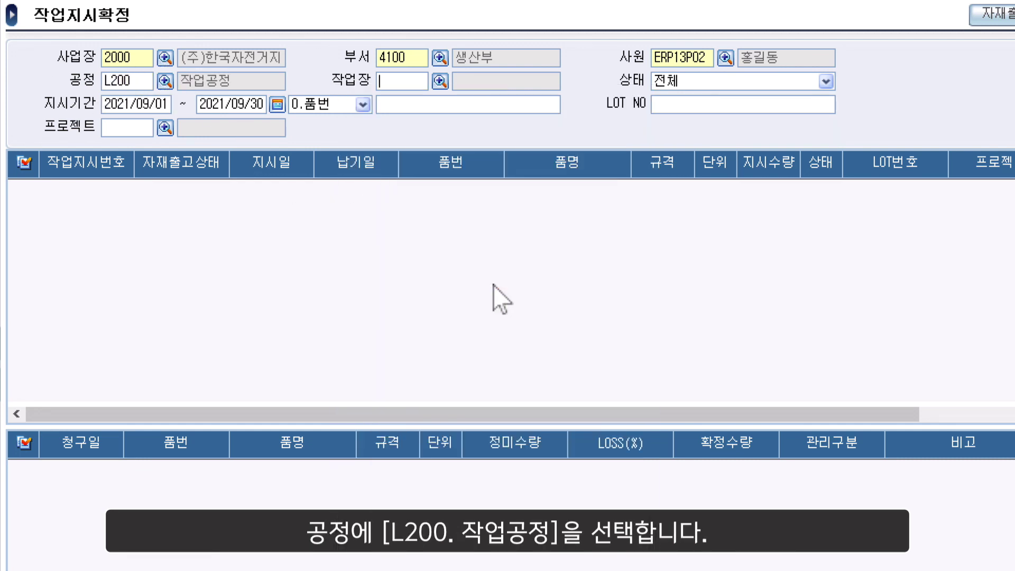
left_click(440, 81)
double_click(422, 303)
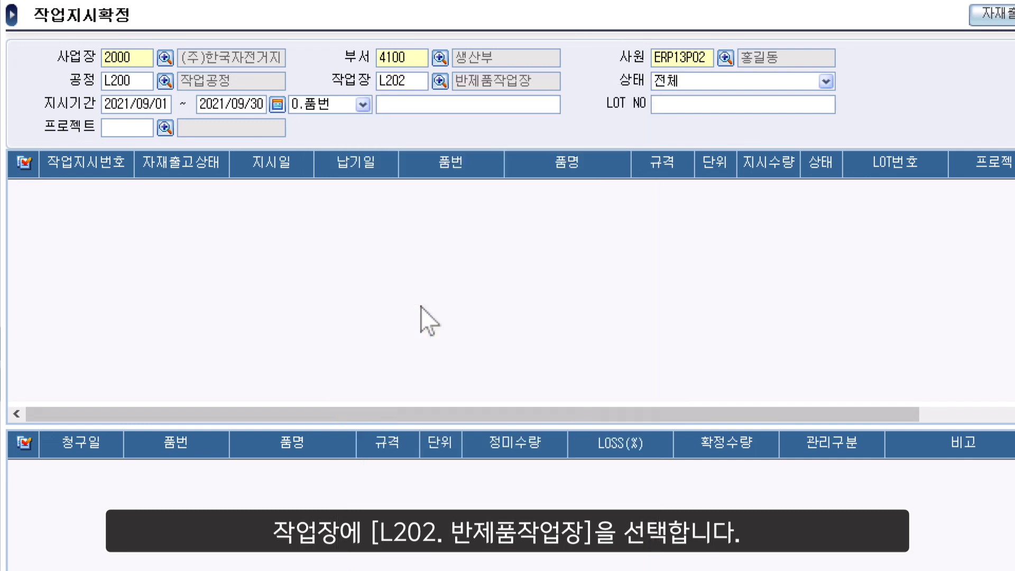
Retrieve the work orders with 지시기간 2021/06/13 to 2021/06/19
left_click(277, 104)
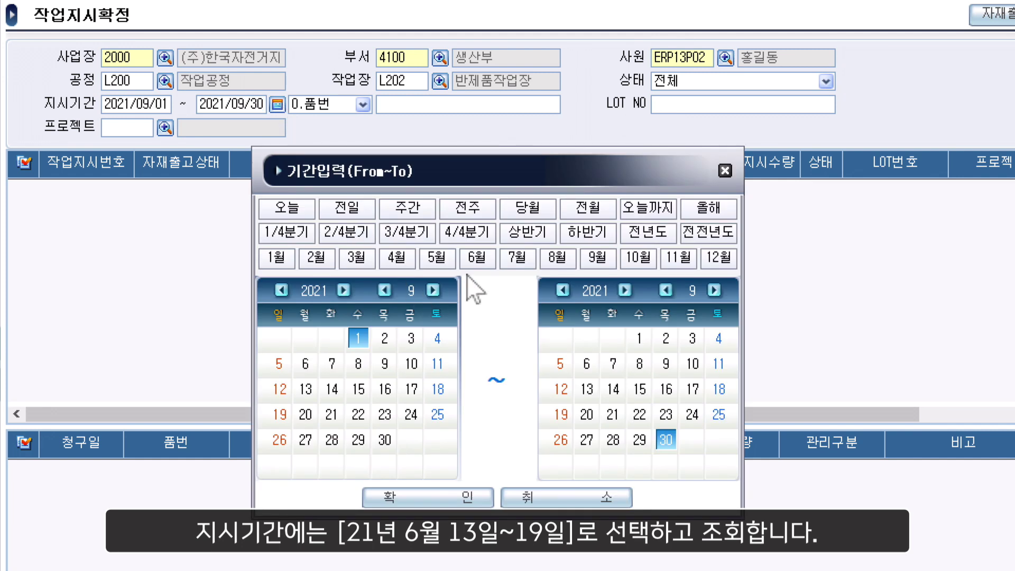
left_click(477, 258)
left_click(279, 390)
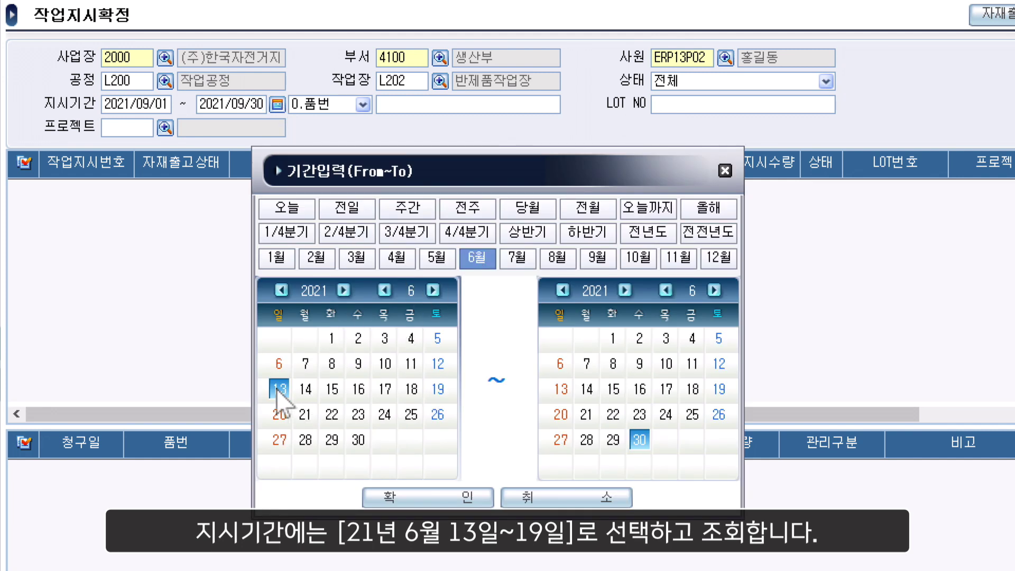
left_click(719, 389)
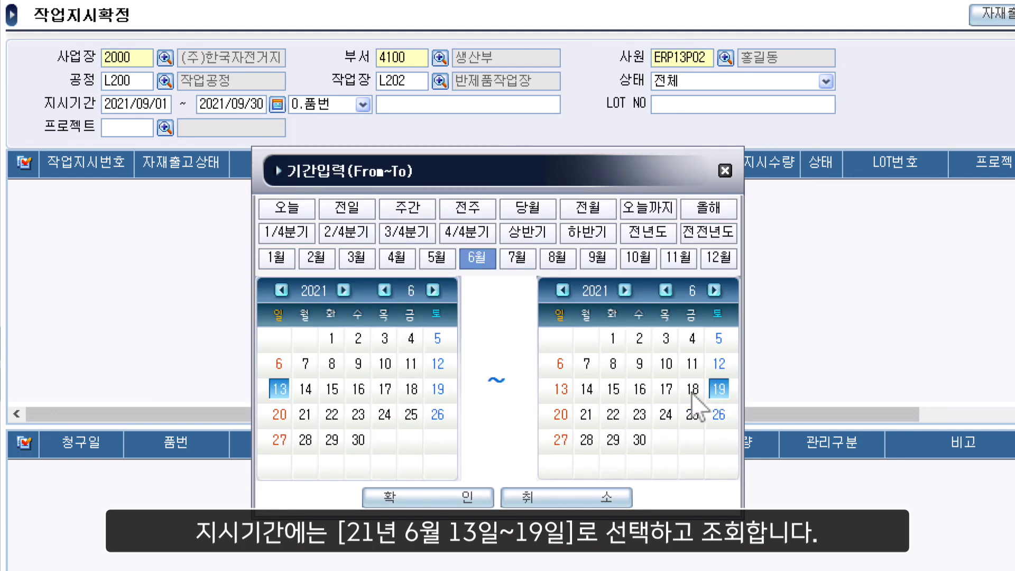
left_click(465, 499)
left_click(666, 1)
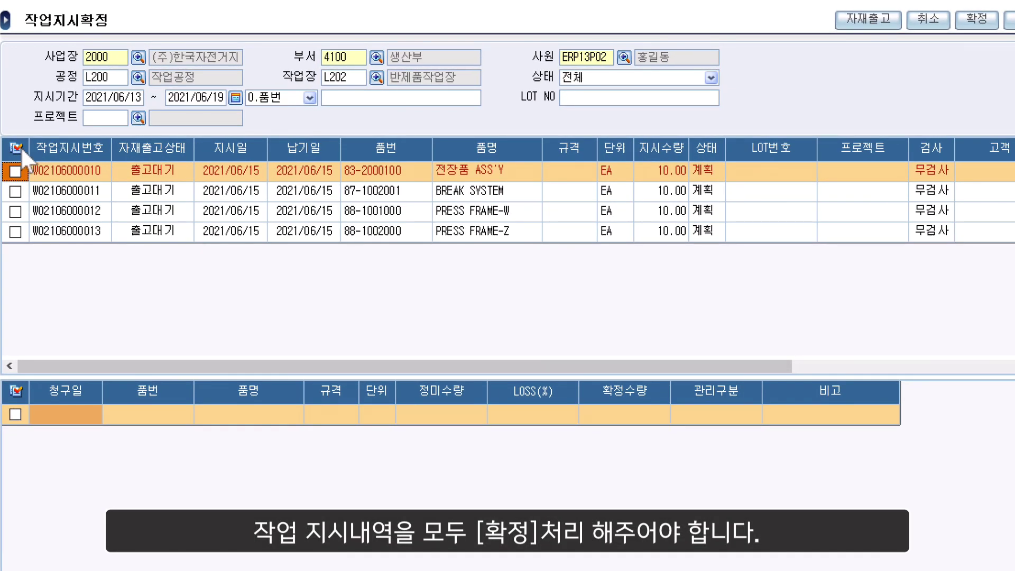
Confirm (확정) all the listed work orders with 사용일 2021/06/15
left_click(21, 148)
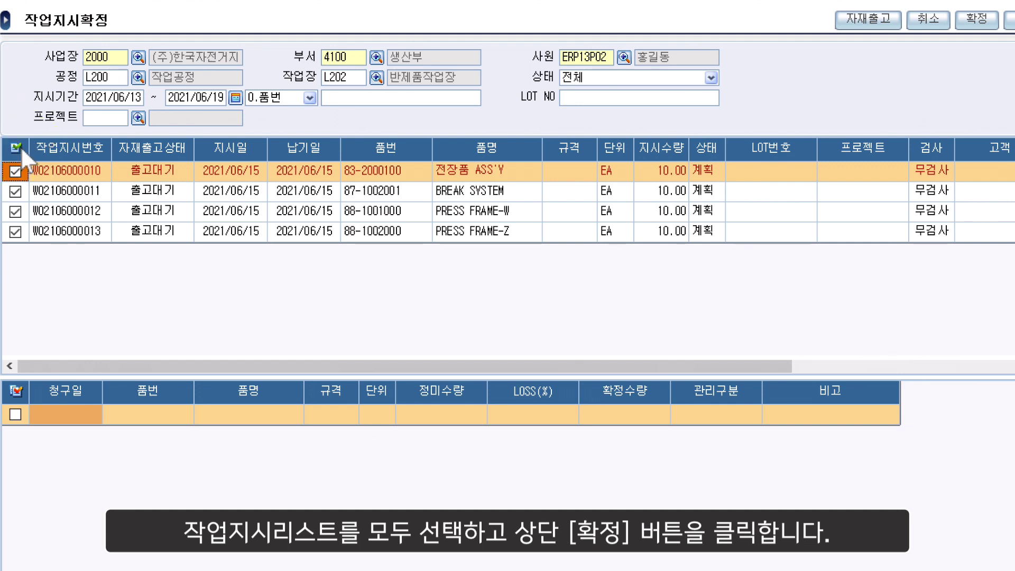
left_click(977, 22)
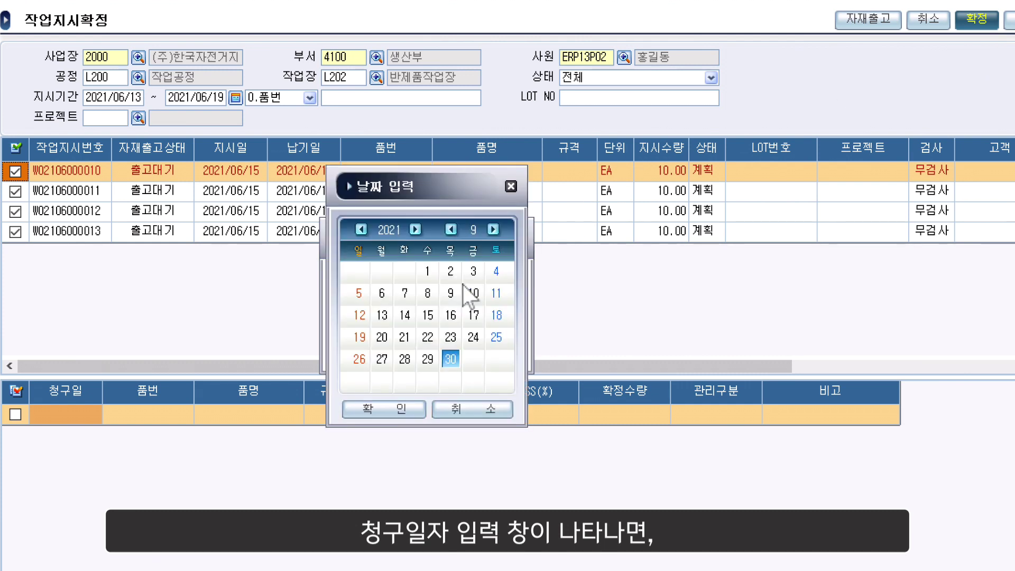
left_click(463, 282)
left_click(450, 229)
left_click(451, 229)
left_click(450, 229)
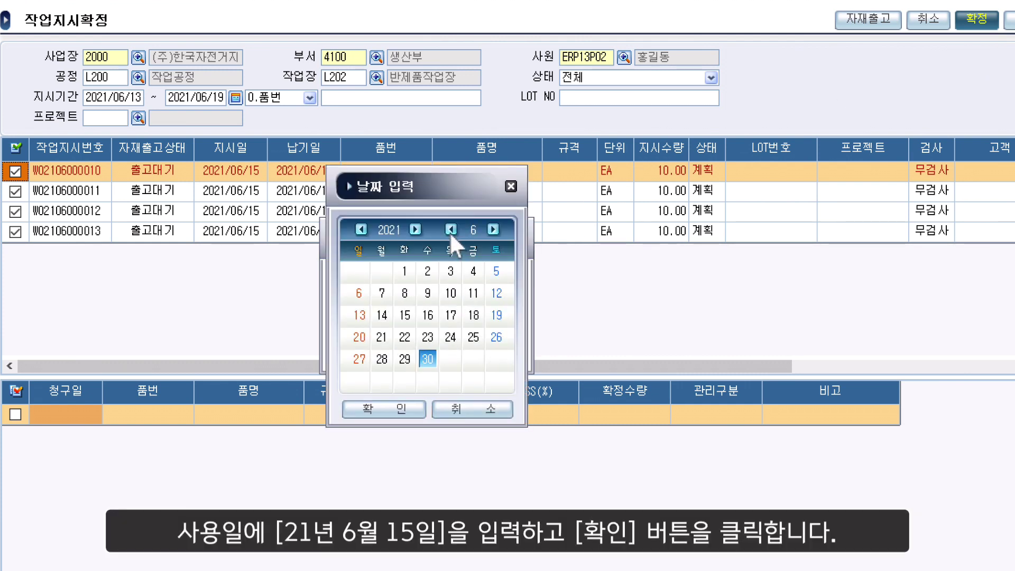
left_click(406, 316)
left_click(392, 412)
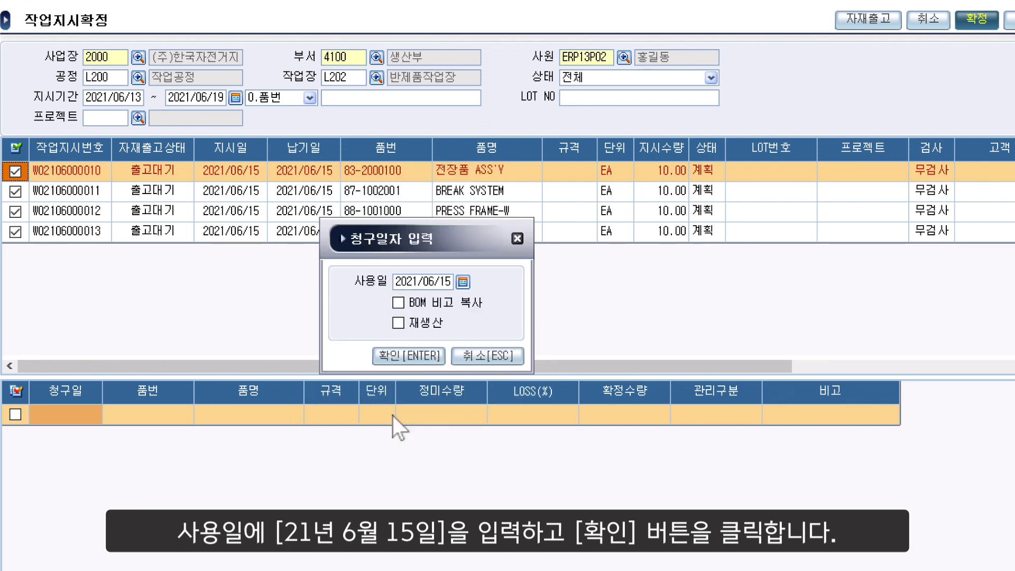
left_click(427, 355)
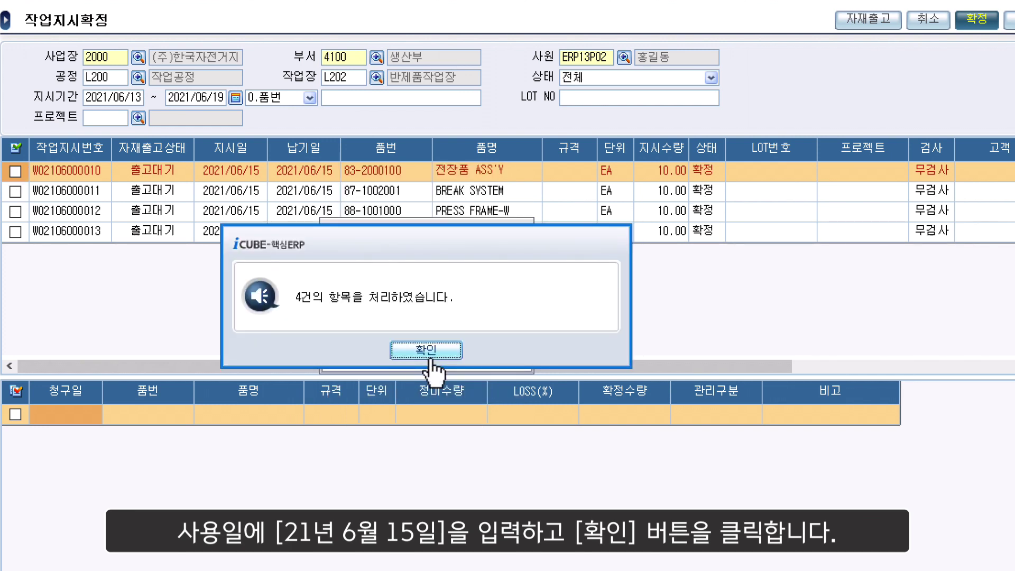
left_click(430, 357)
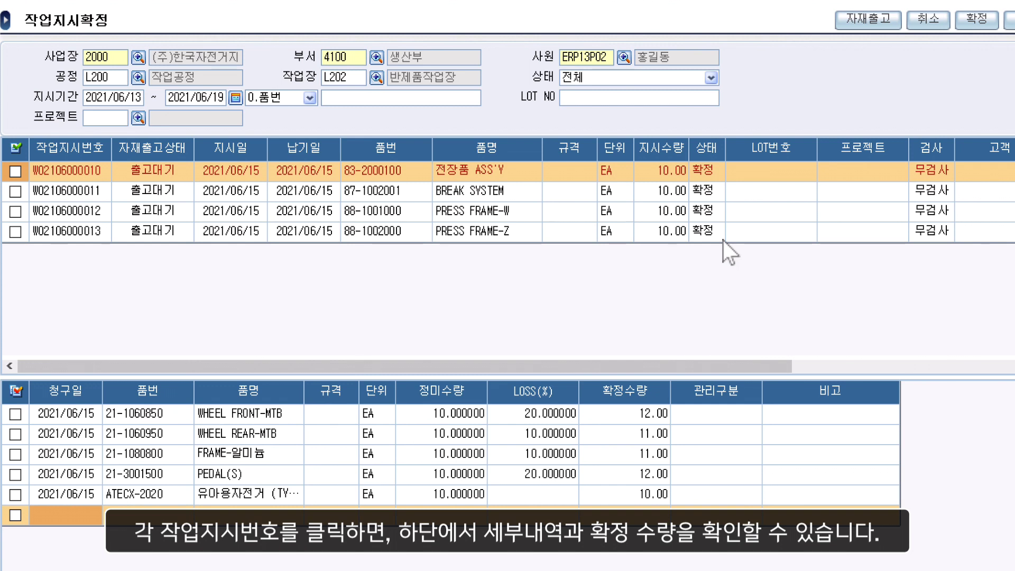
Examine the 확정수량 total of the material details for each of the four confirmed work orders
left_click(109, 168)
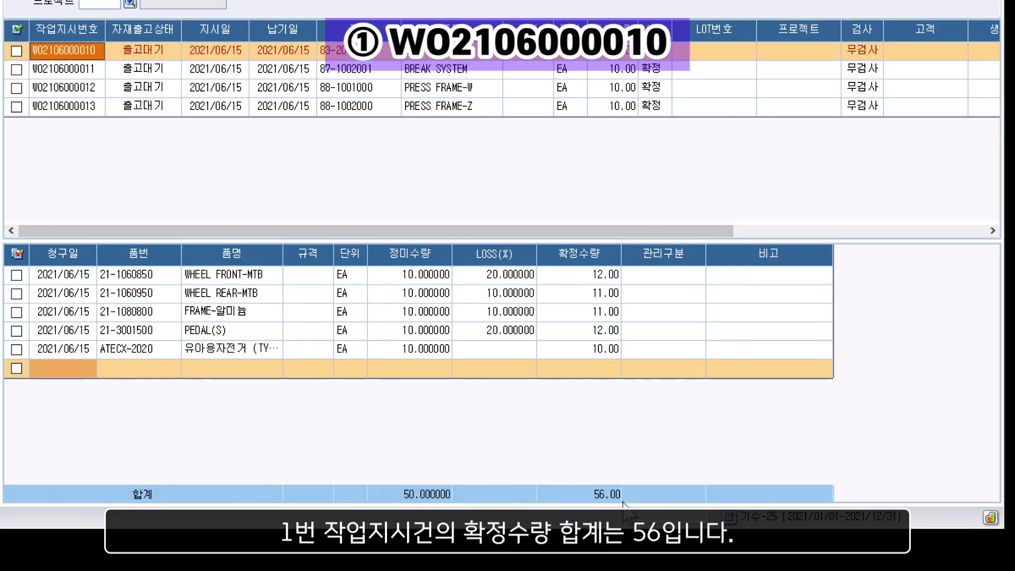
left_click(115, 71)
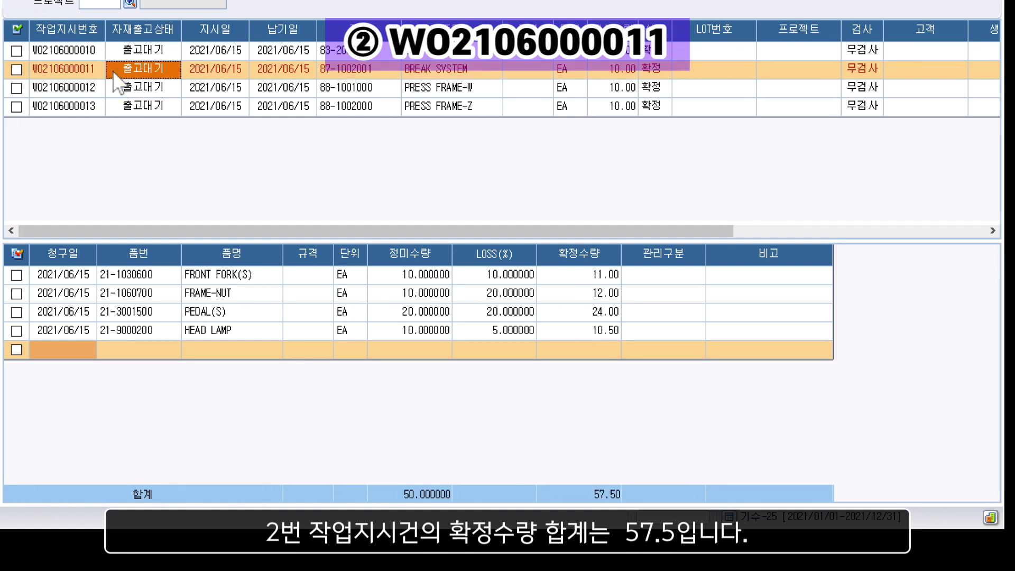
left_click(103, 95)
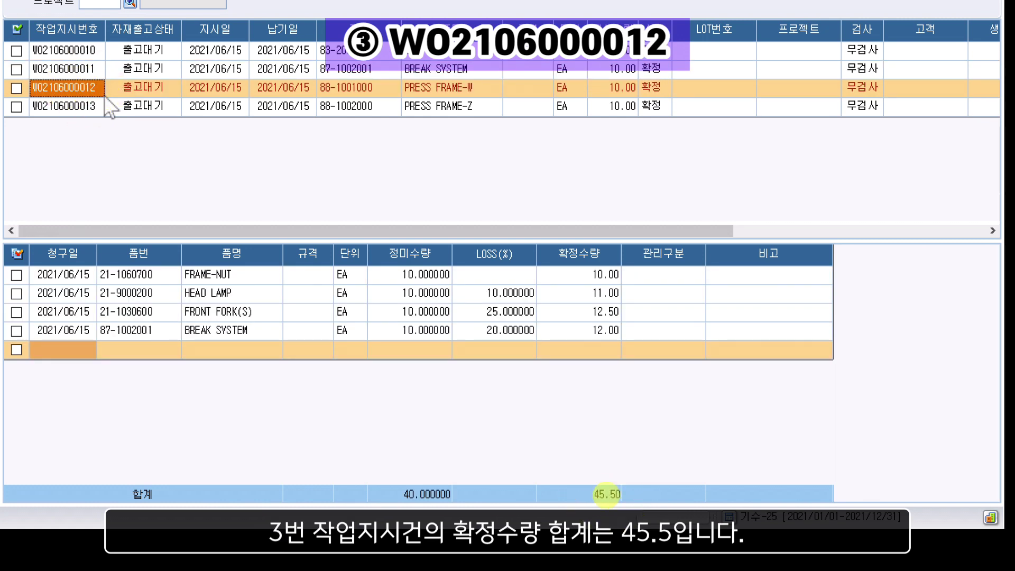
left_click(107, 106)
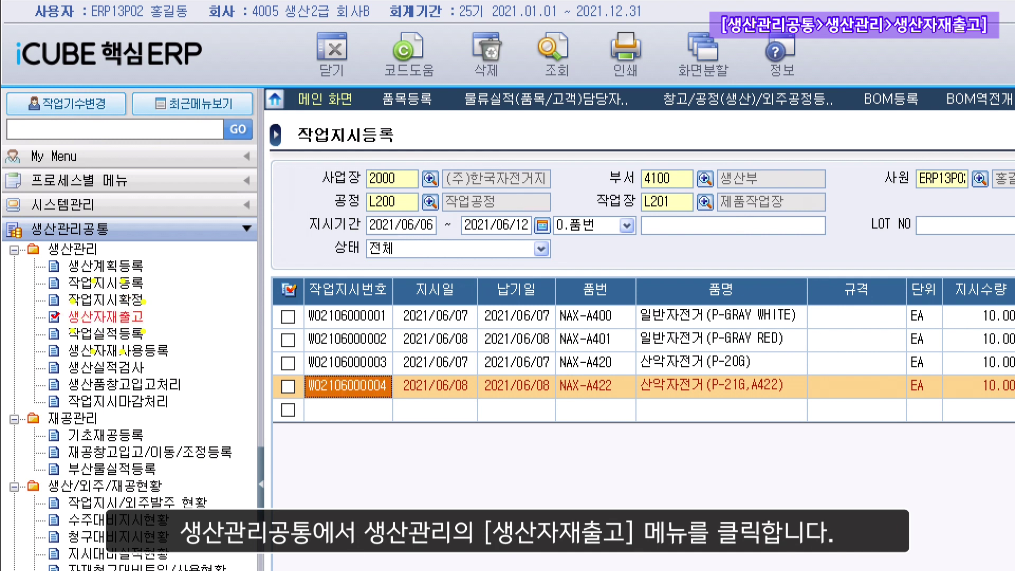
Search the program menus for 자재출고, open 생산자재출고 and select 사업장 2000
left_click(161, 129)
type("자")
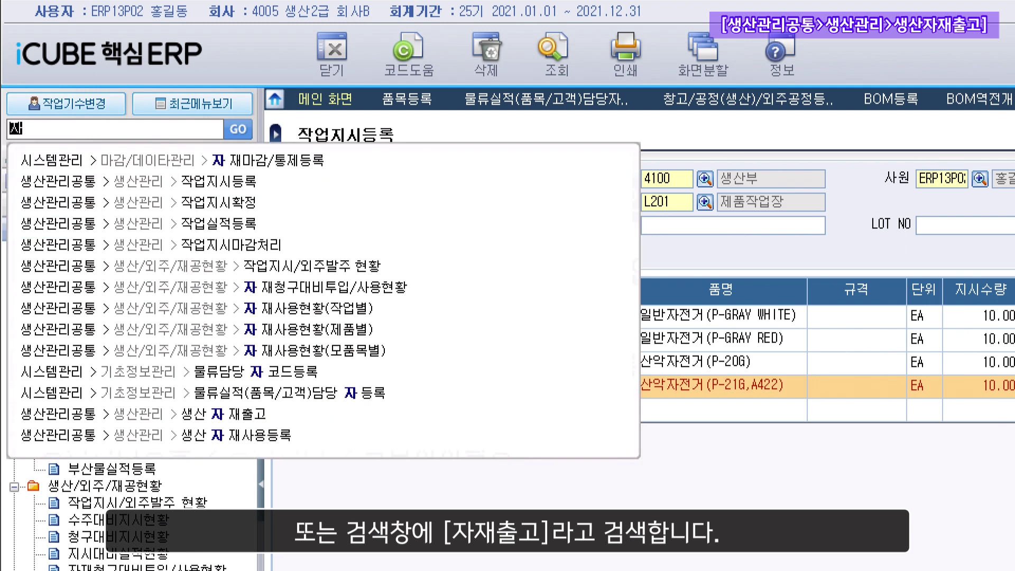
type("재출고")
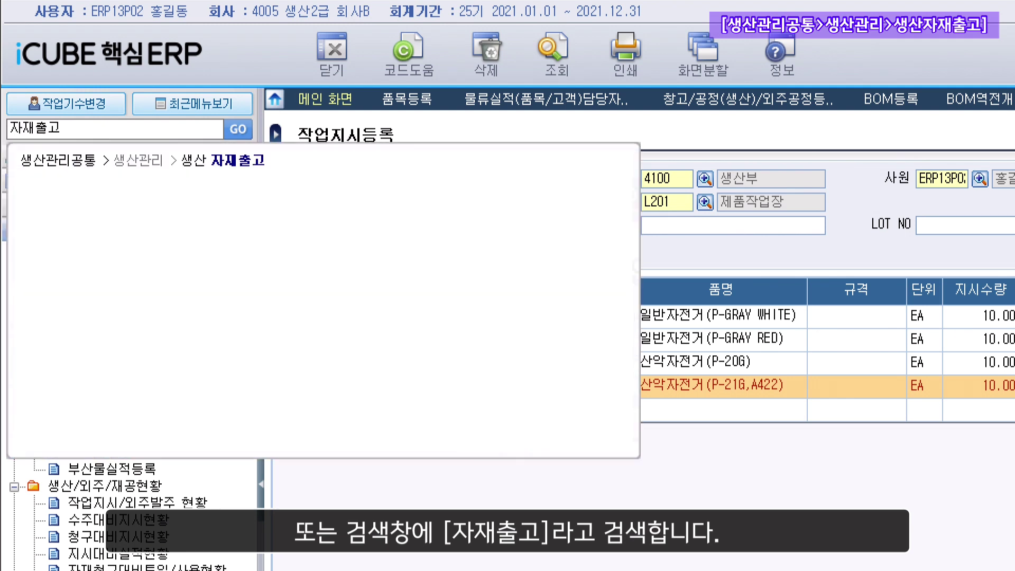
left_click(253, 161)
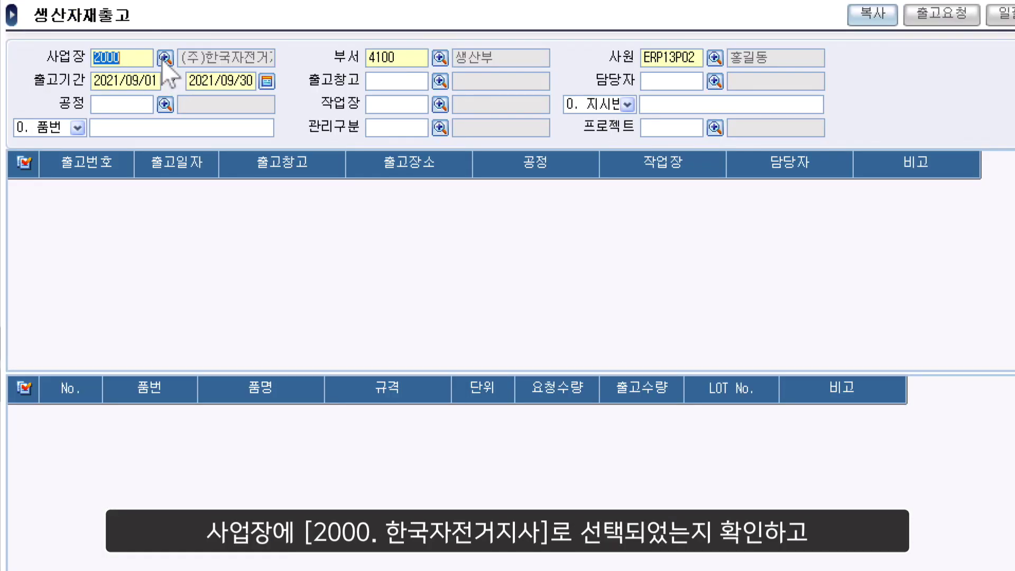
left_click(427, 179)
double_click(515, 306)
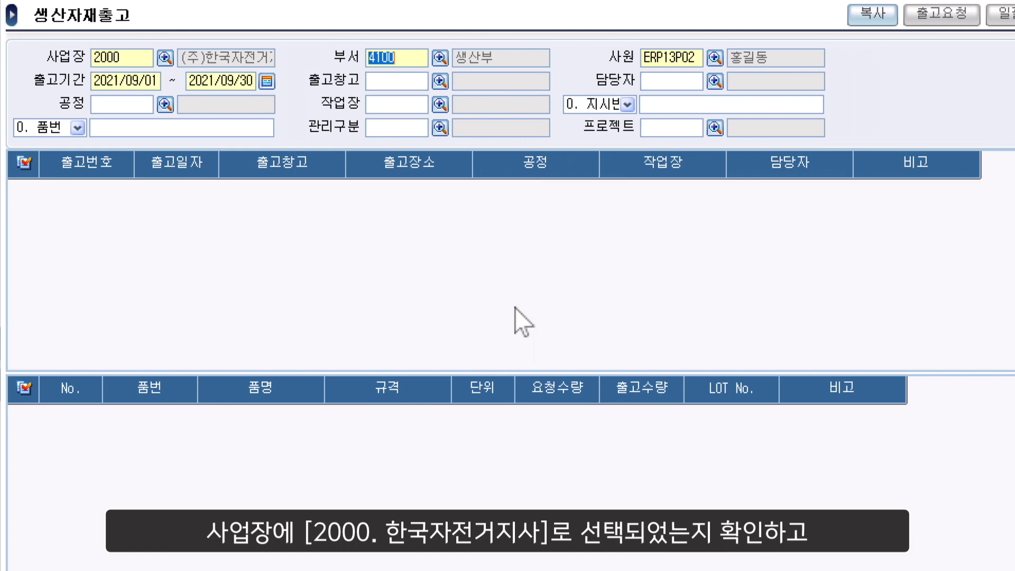
Retrieve the production material issues with 출고기간 2021/06/20 to 2021/06/26
left_click(274, 89)
left_click(476, 257)
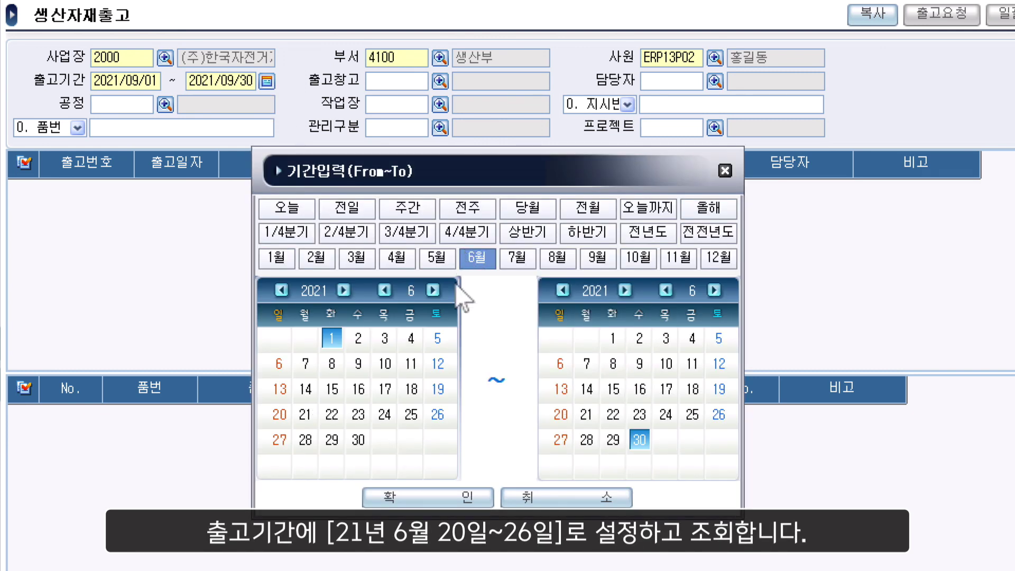
left_click(279, 415)
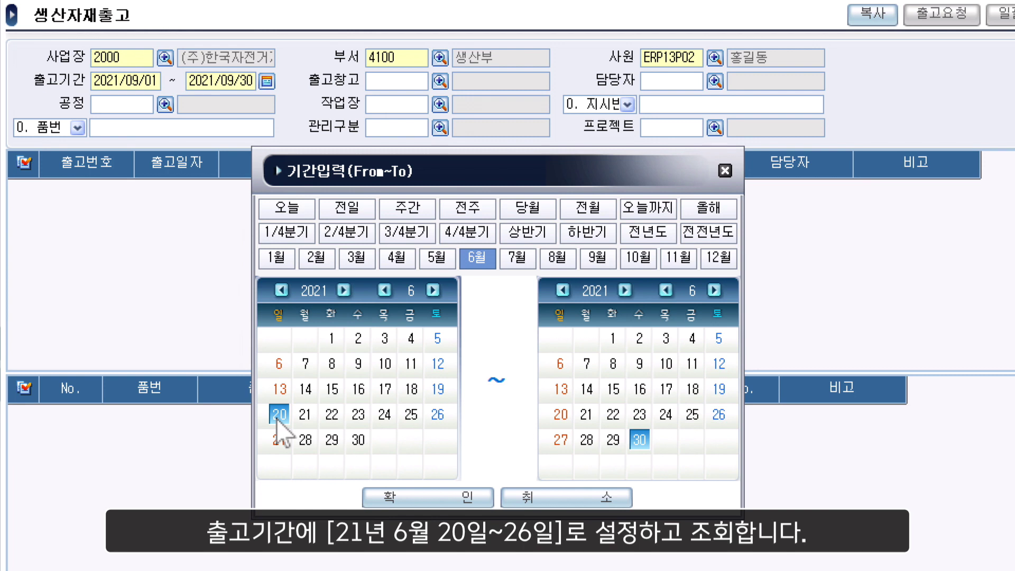
left_click(720, 416)
left_click(443, 498)
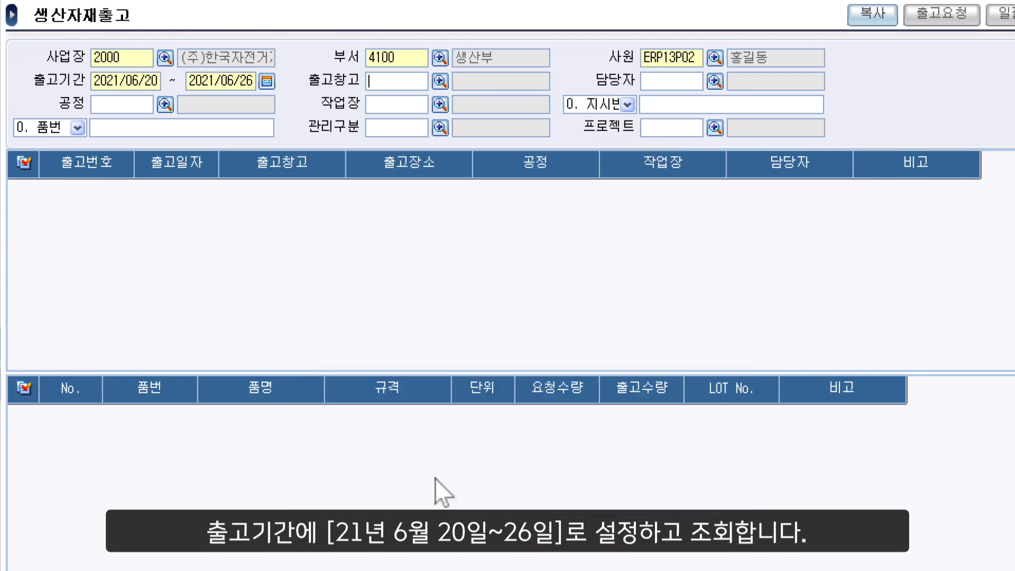
key("F12")
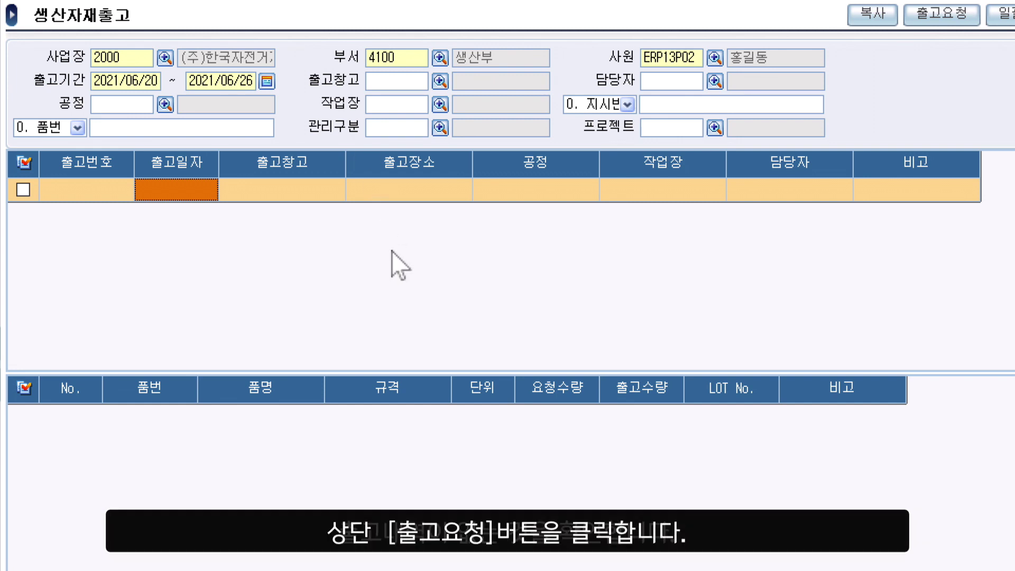
Open the 출고요청 lookup and set its 청구기간 to 2021/06/20 through 2021/06/26
left_click(974, 24)
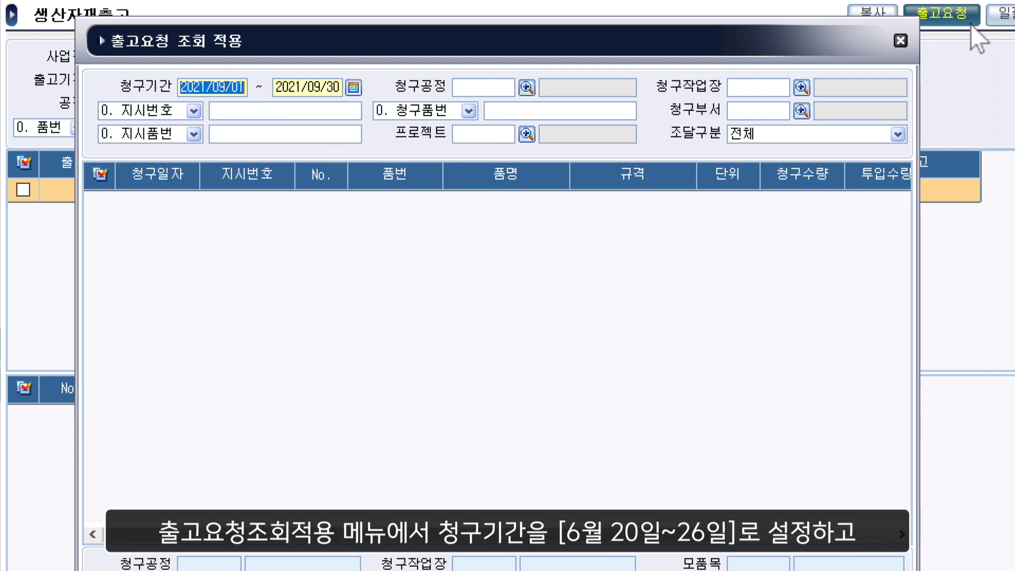
left_click(358, 87)
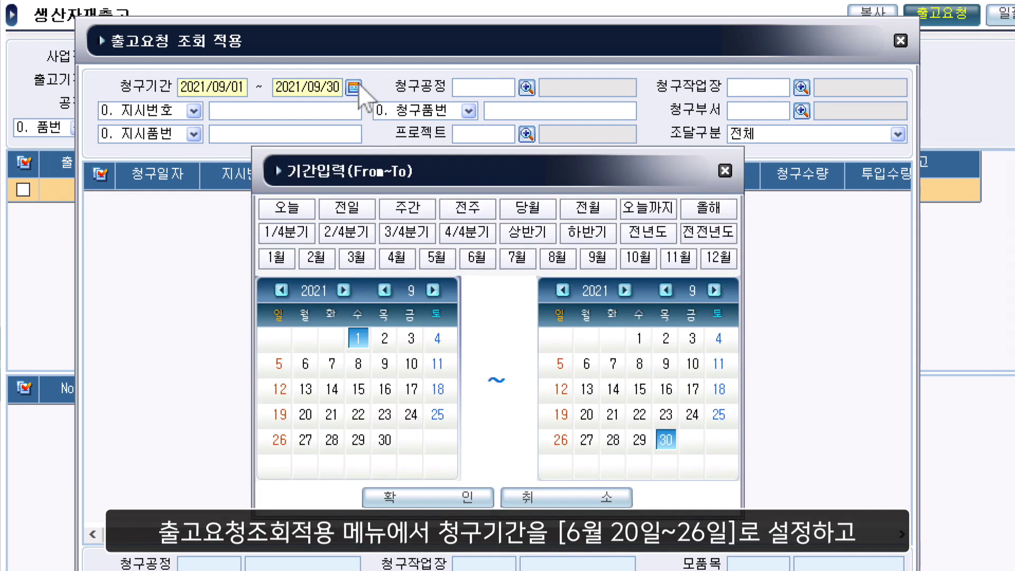
left_click(477, 258)
left_click(280, 415)
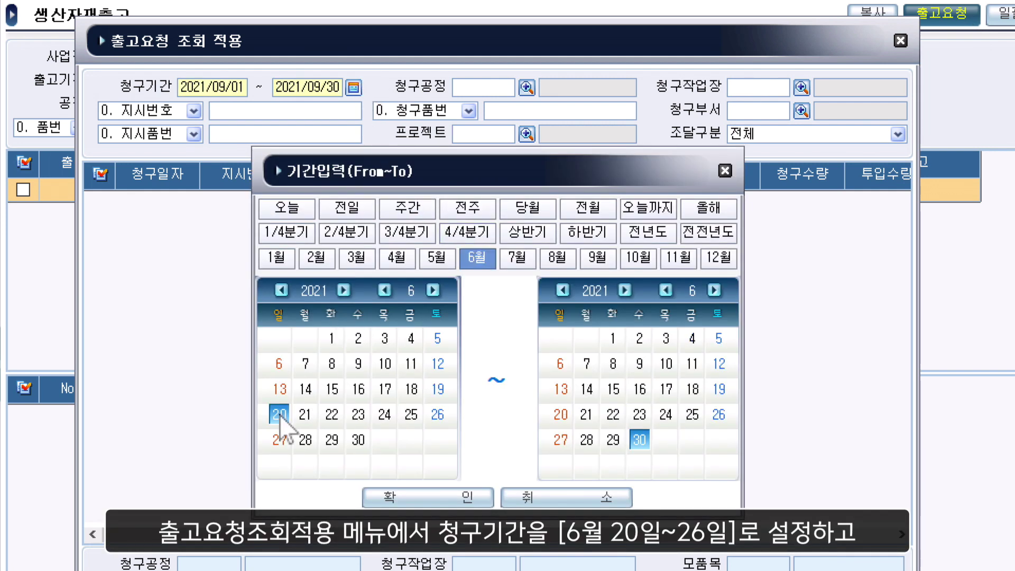
left_click(718, 414)
left_click(450, 498)
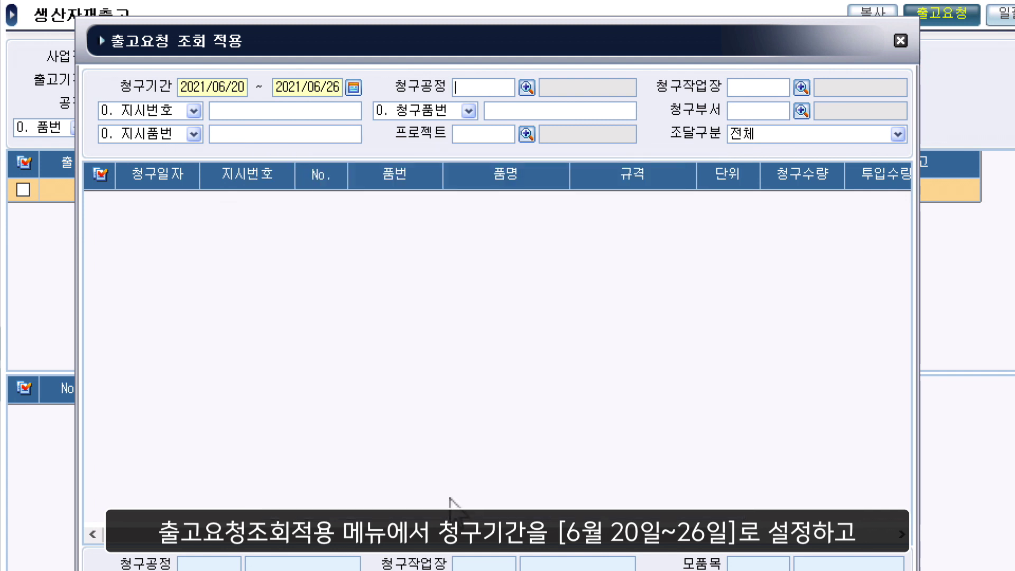
Retrieve the issue requests for 청구품번 21-3001600 and check the requested quantity of each PEDAL row
left_click(525, 111)
type("21")
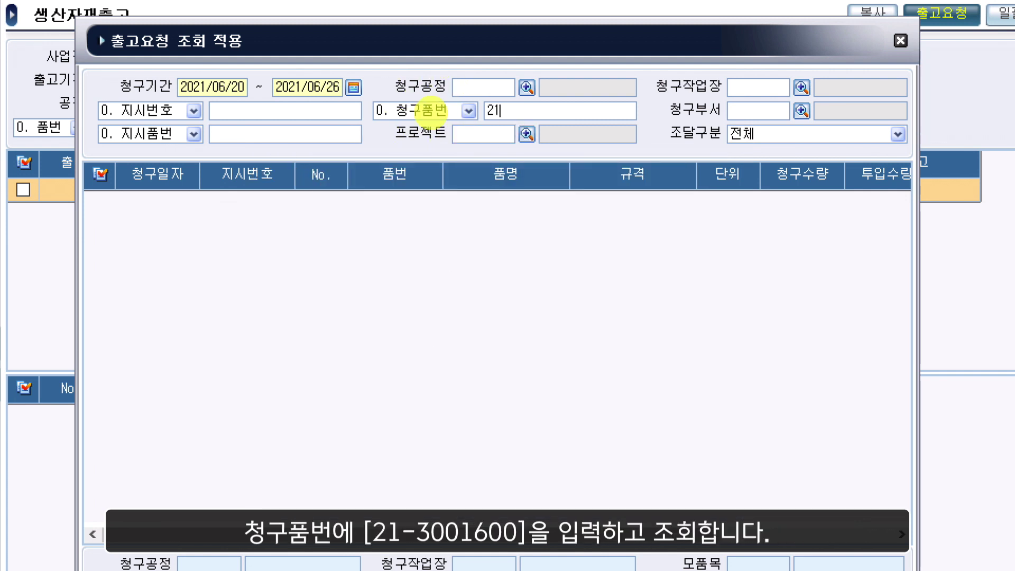
type("-3001")
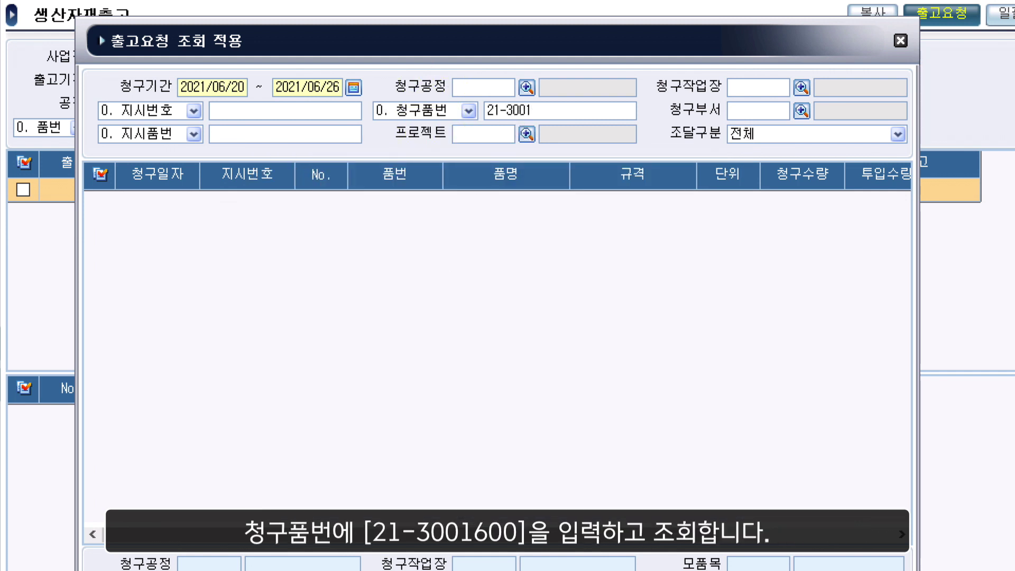
type("600")
key("F12")
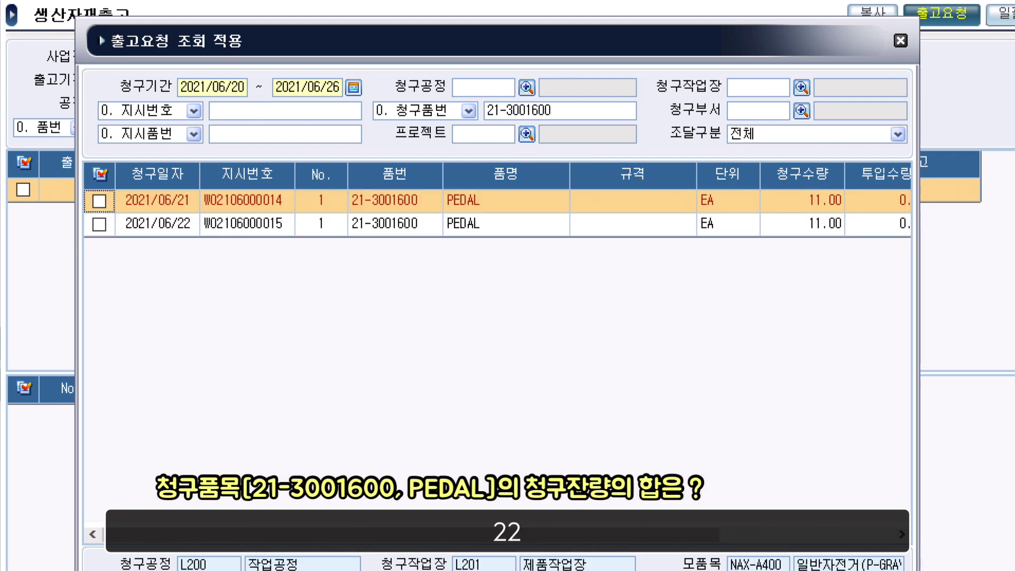
left_click(501, 225)
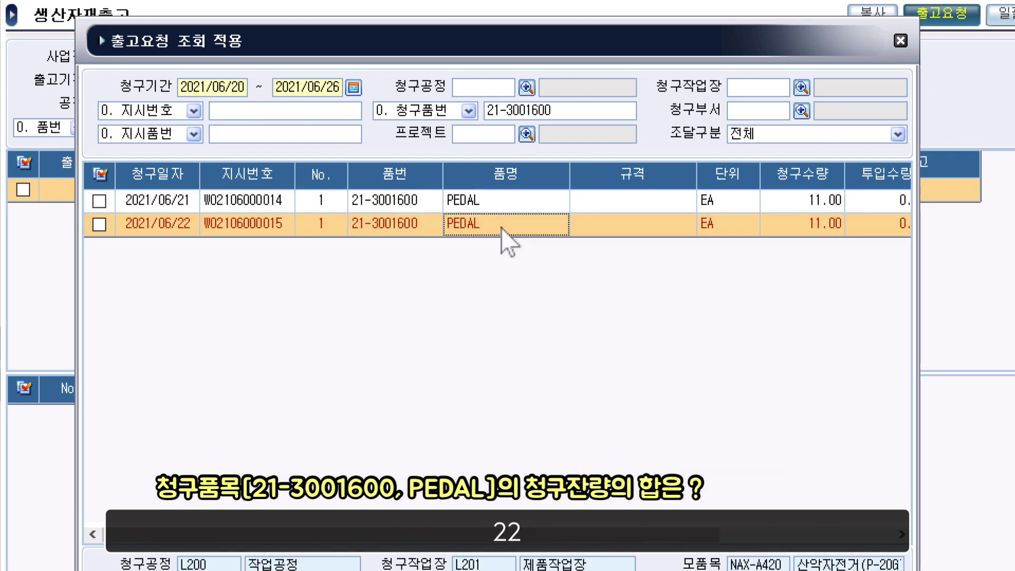
left_click(822, 225)
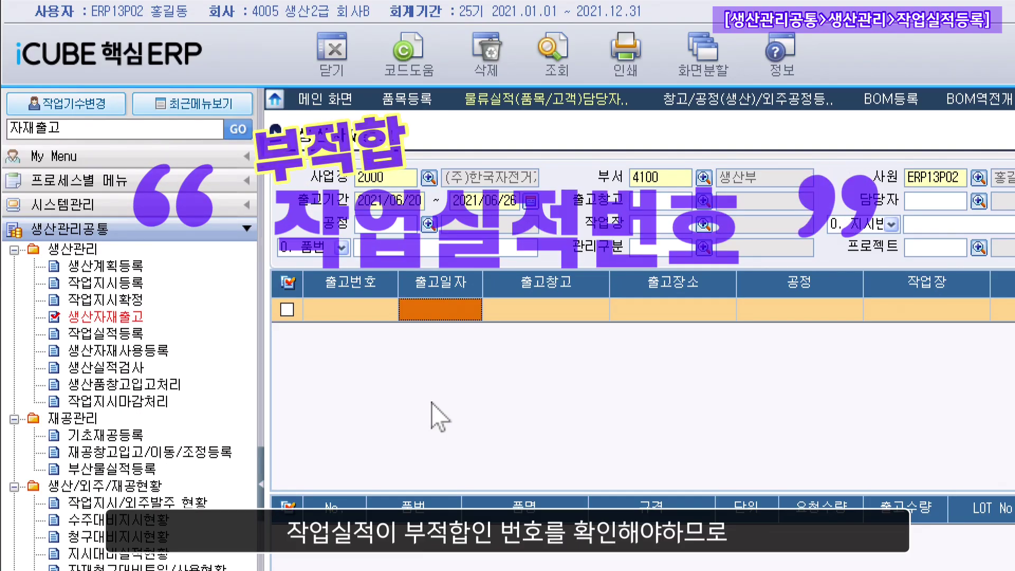
Search the program menus for 작업실적, open 작업실적등록 and select 사업장 2000
left_click(151, 334)
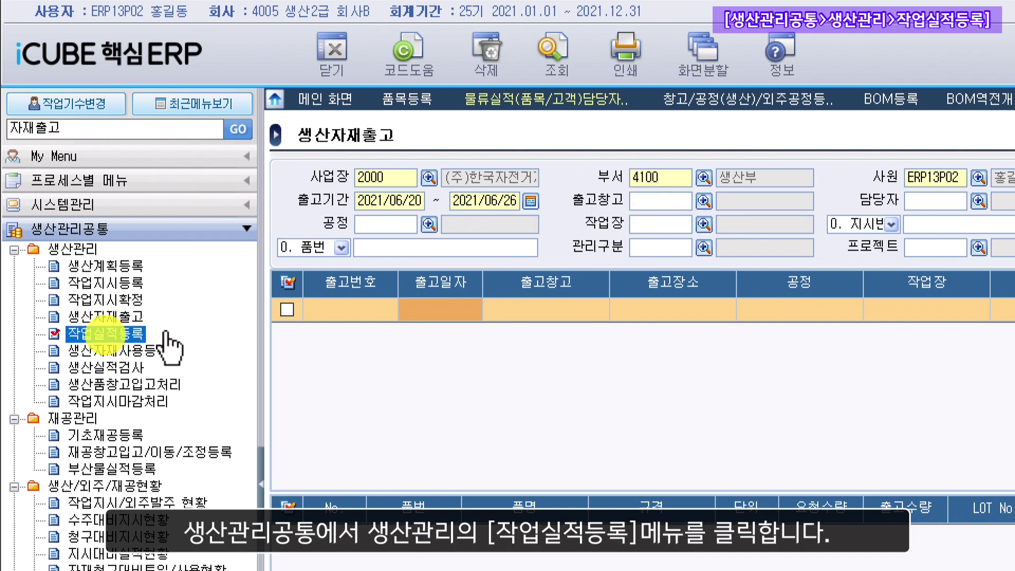
left_click(108, 129)
key("BackSpace")
type("작업실적")
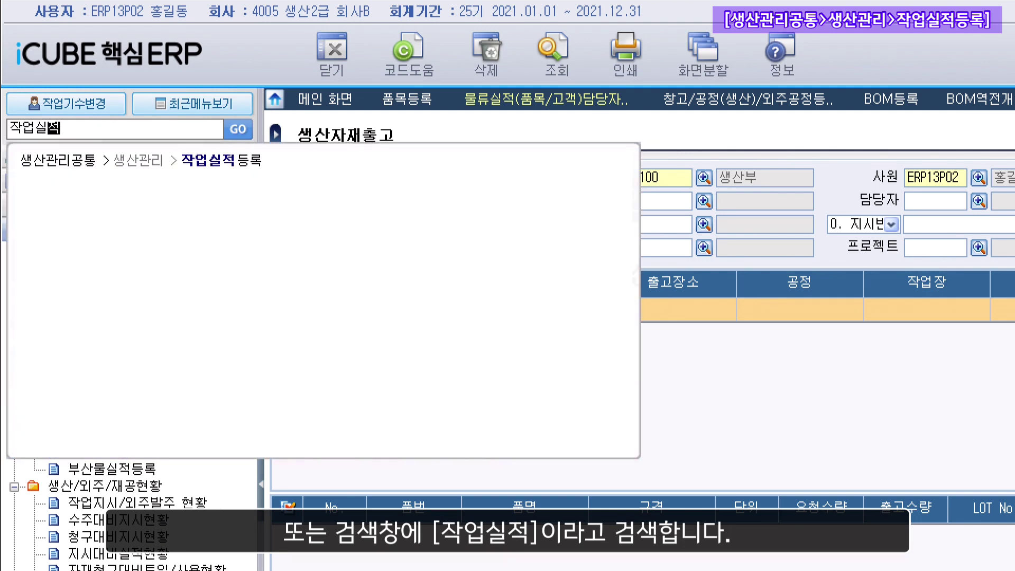
left_click(258, 165)
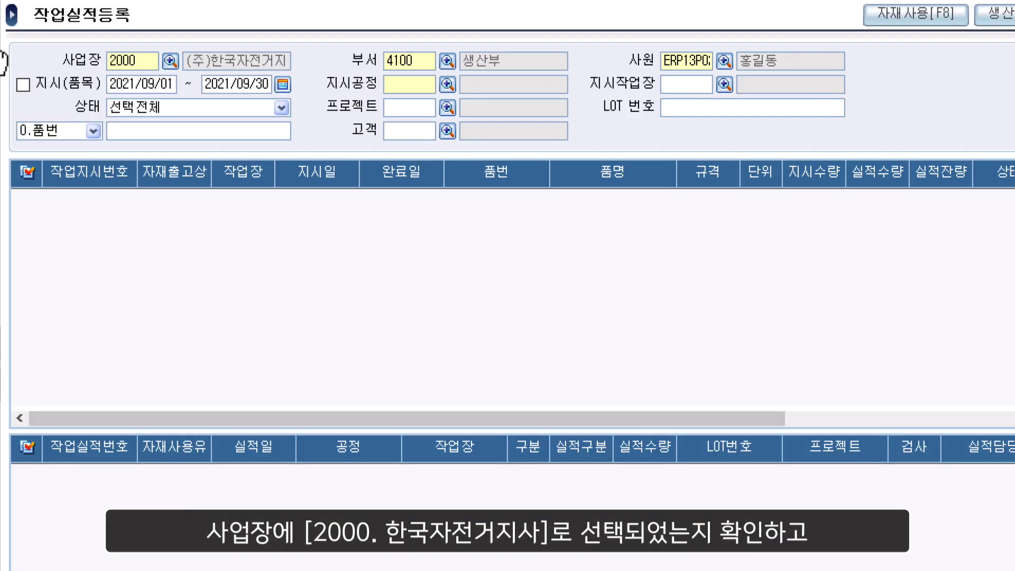
left_click(171, 62)
double_click(444, 303)
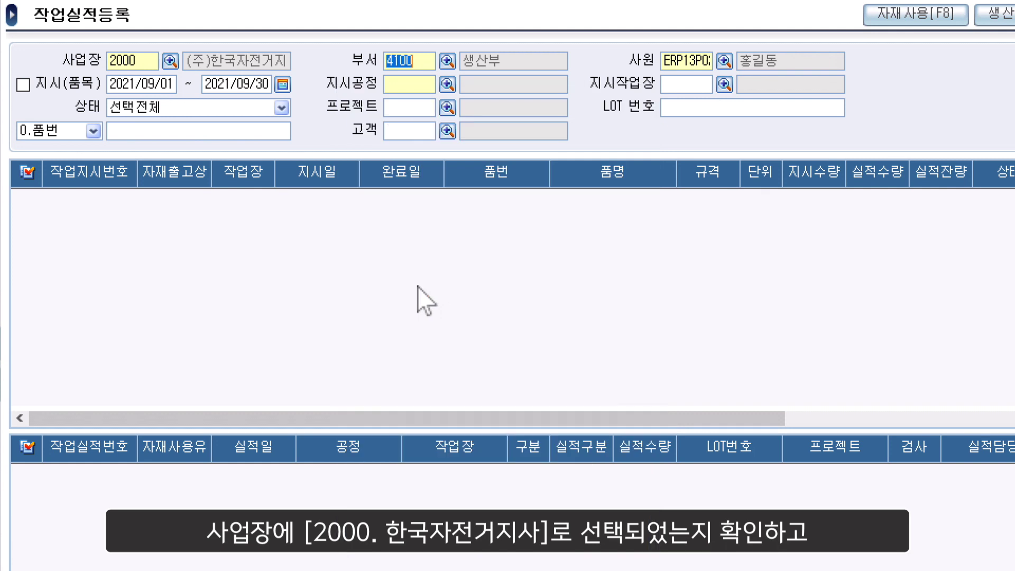
Set the 지시(품목) period to 2021/06/27 through 2021/06/30
left_click(283, 84)
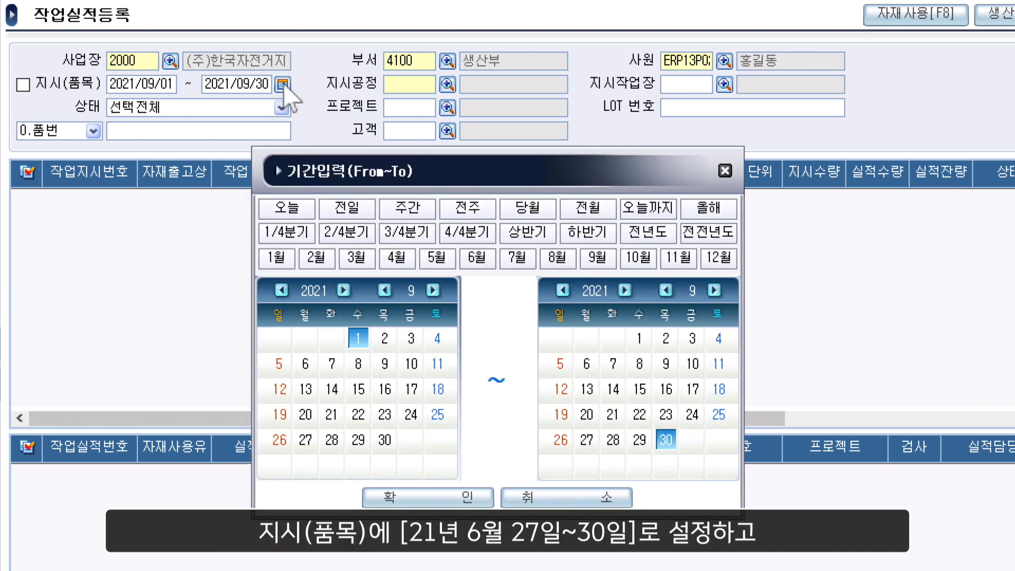
left_click(476, 258)
left_click(280, 439)
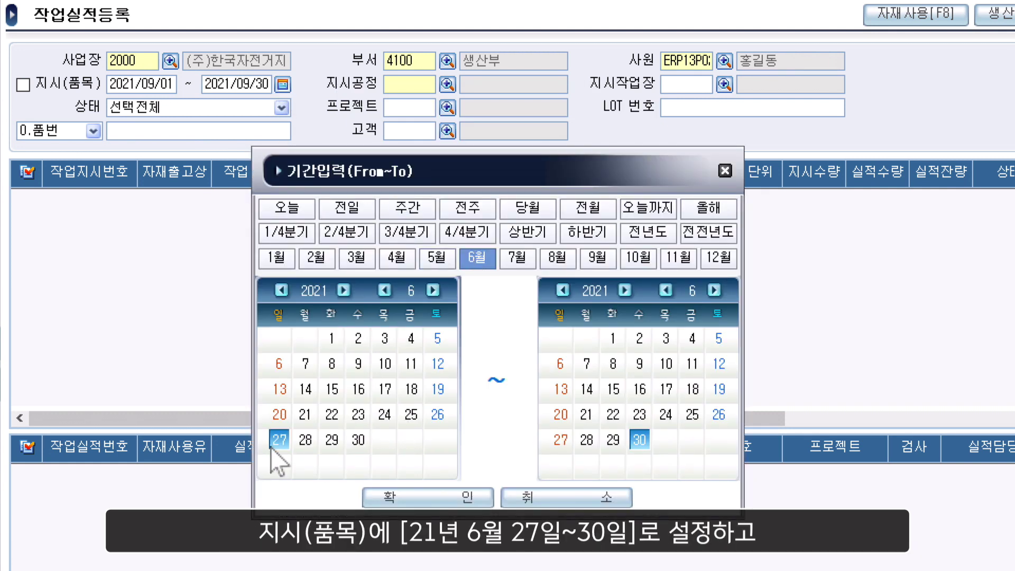
left_click(472, 498)
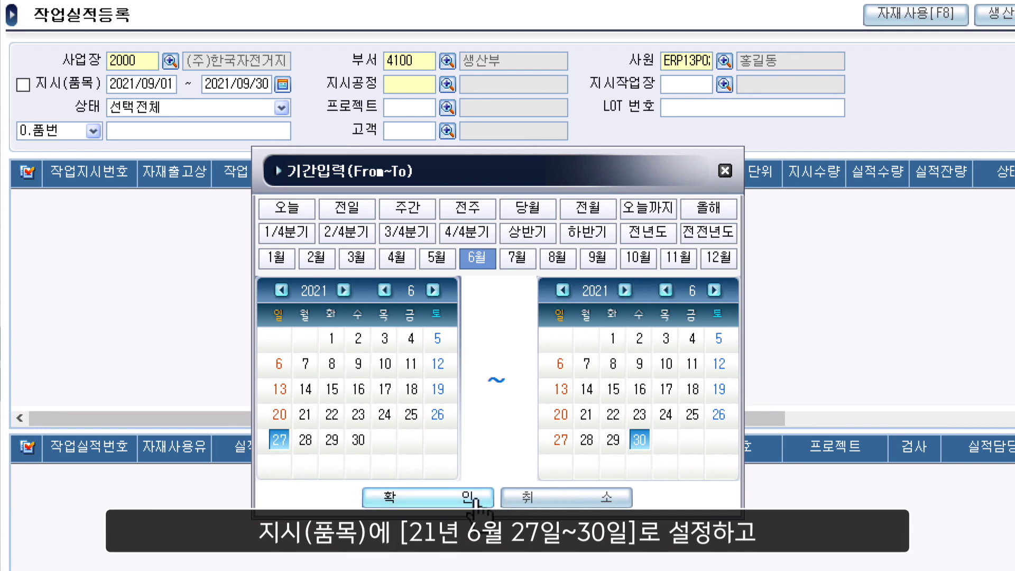
Retrieve the work orders for 지시공정 L200 작업공정 and 지시작업장 L202 반제품작업장
left_click(447, 84)
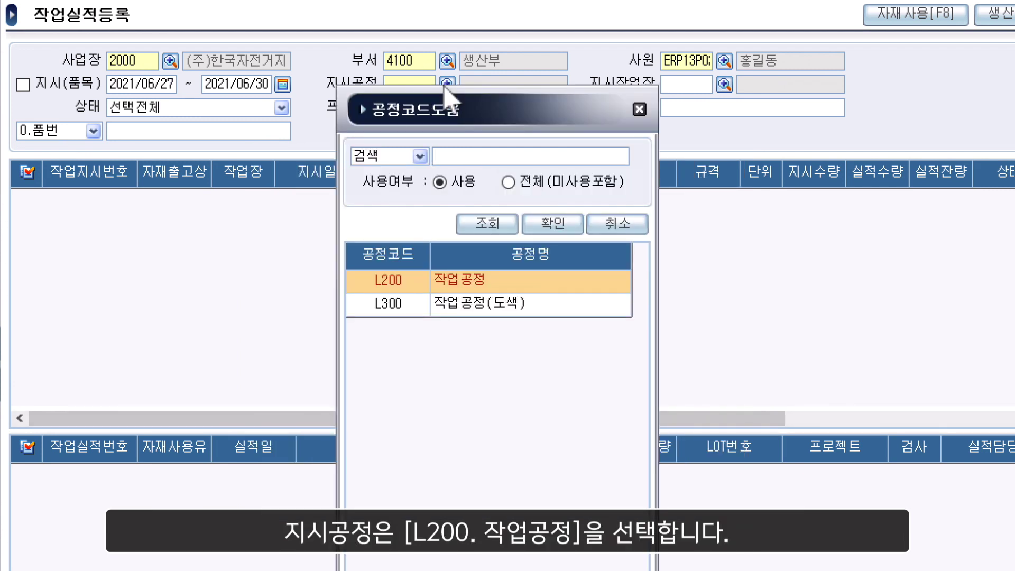
double_click(428, 278)
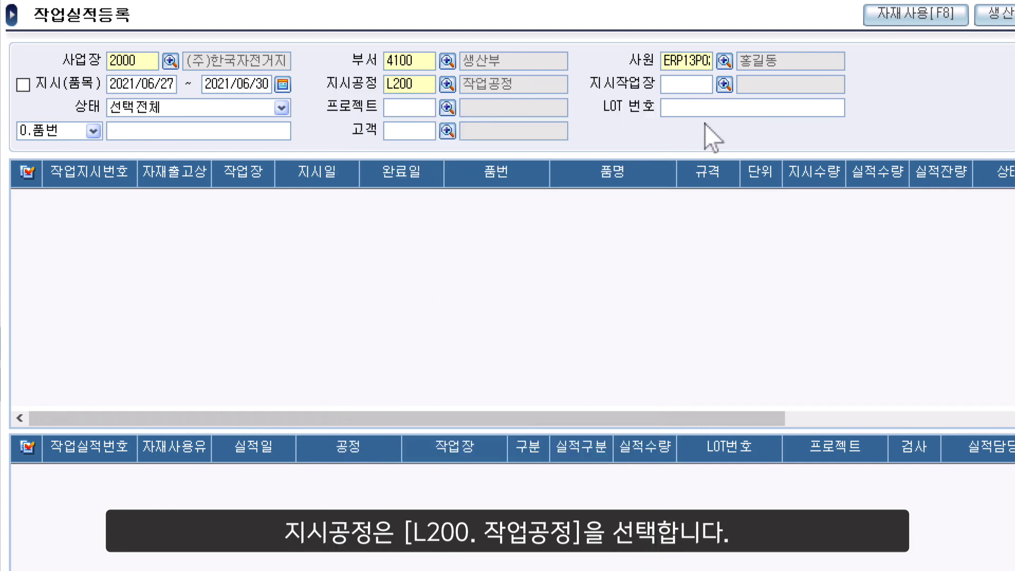
left_click(724, 85)
left_click(478, 310)
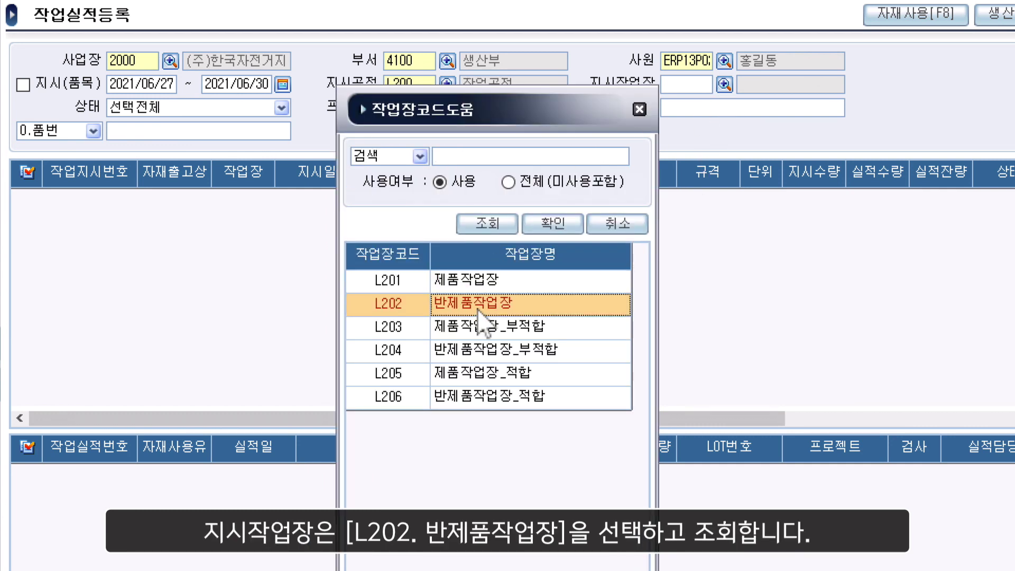
double_click(478, 310)
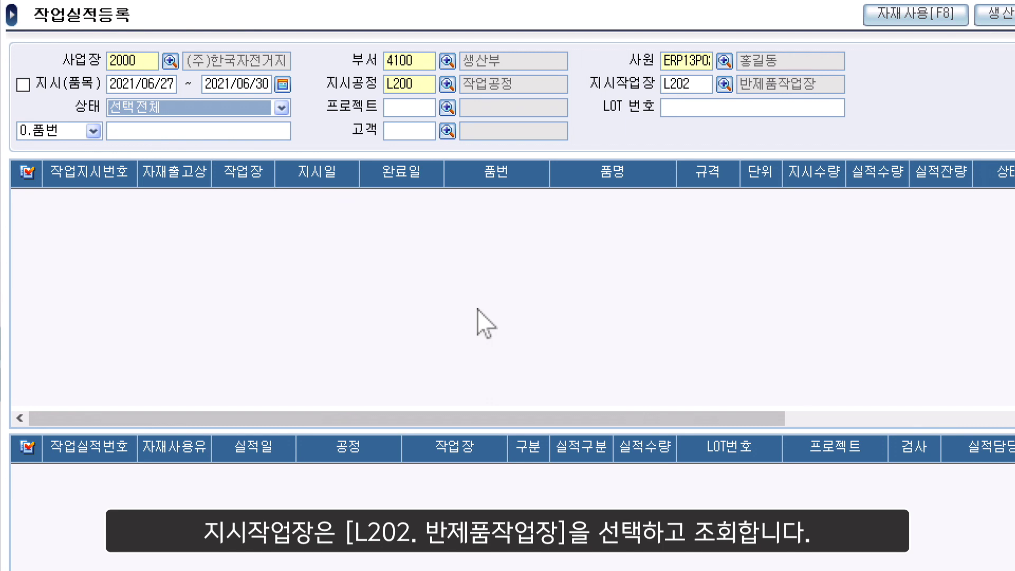
key("F12")
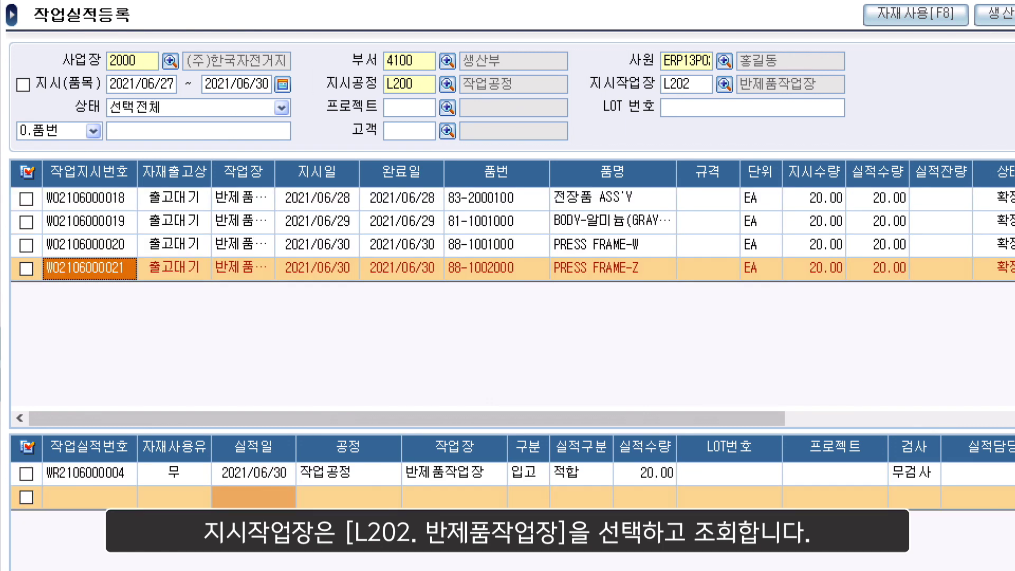
Examine the 실적구분 of the work result registered for each of the four listed work orders
left_click(132, 199)
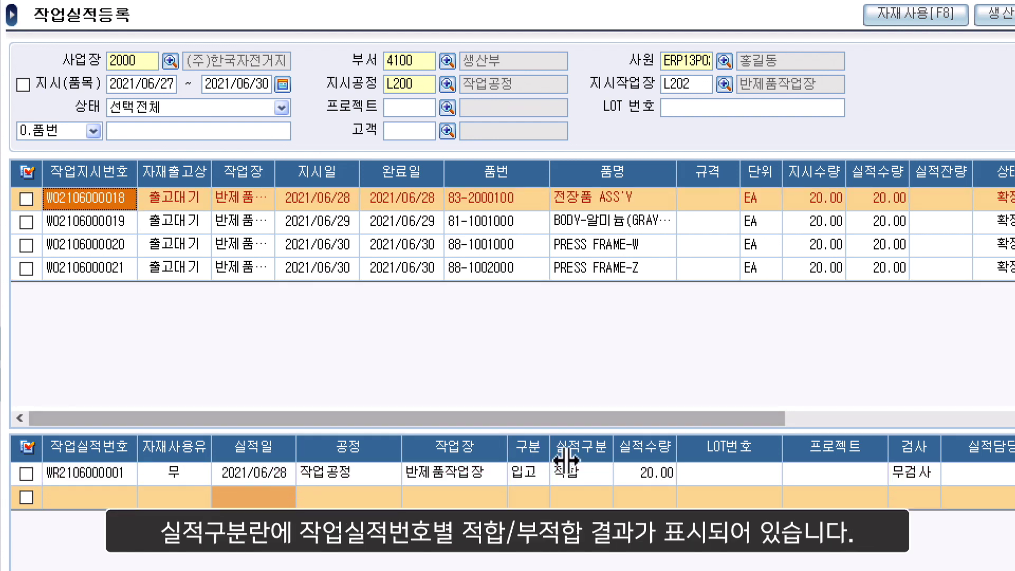
left_click(581, 473)
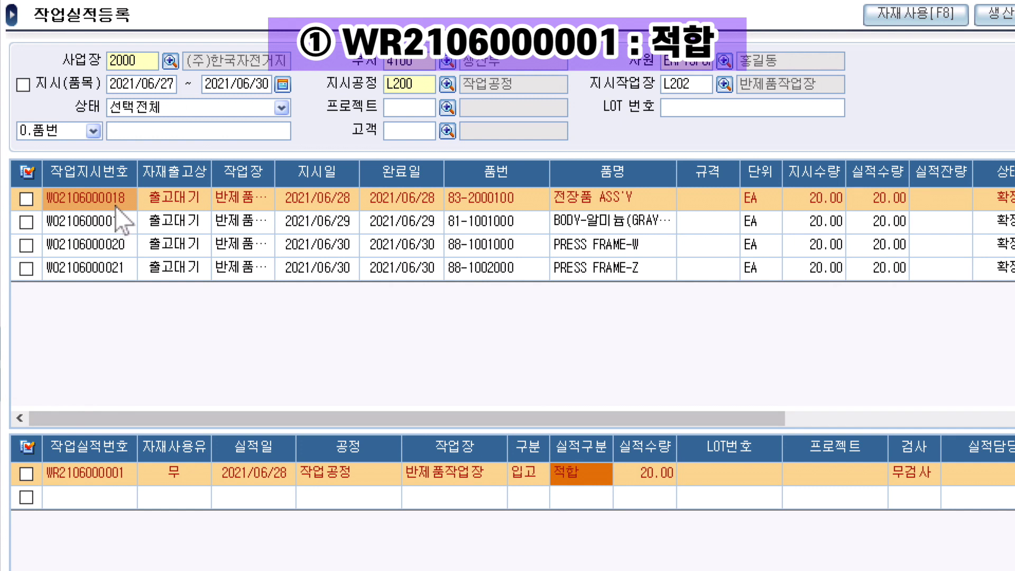
left_click(121, 223)
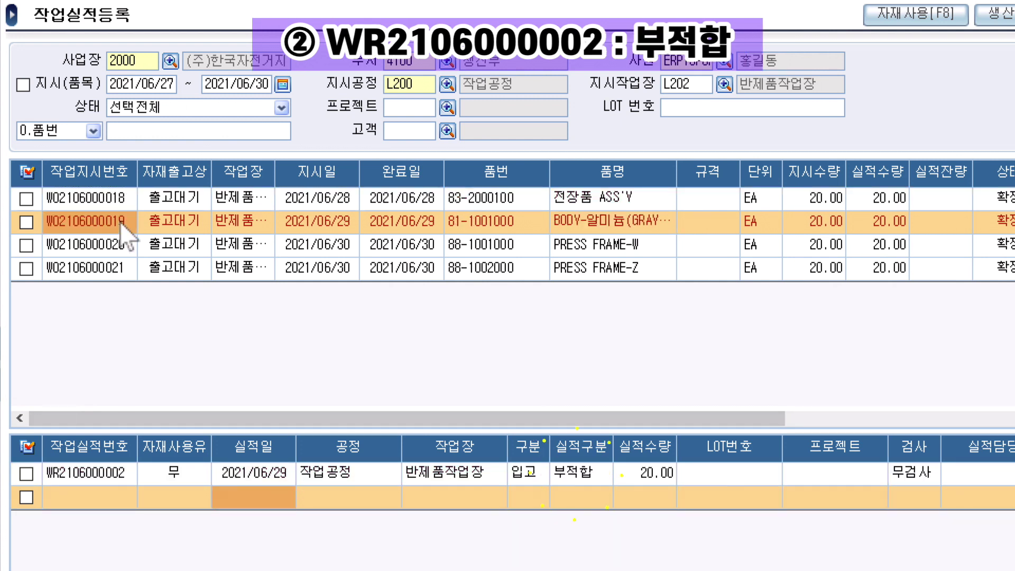
left_click(121, 254)
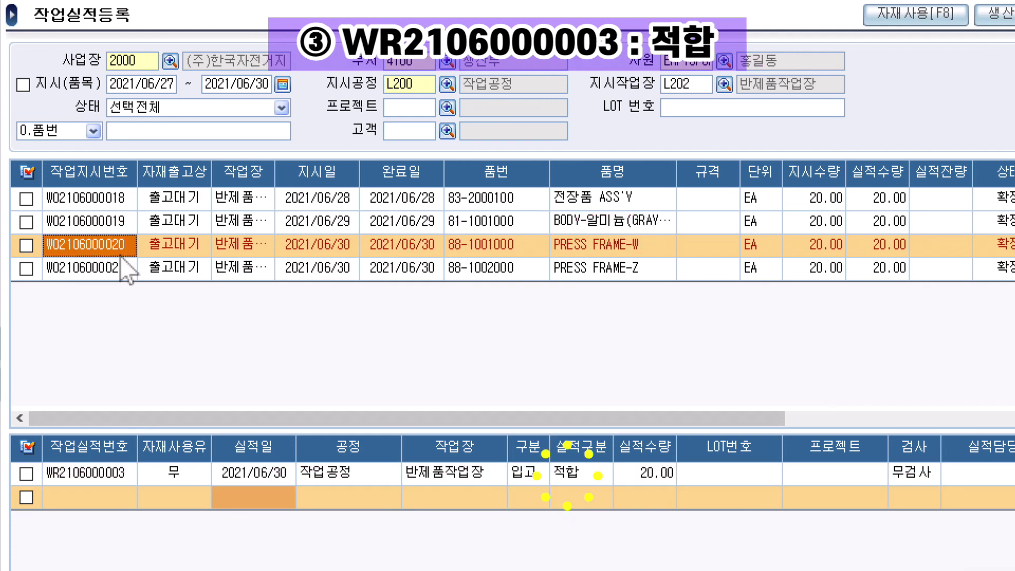
left_click(124, 268)
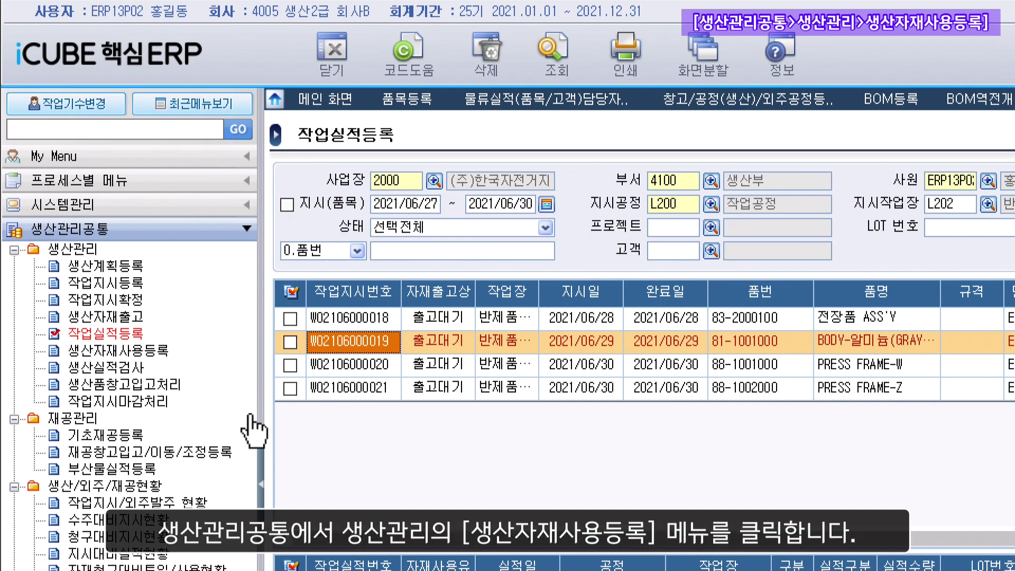
Search the program menus for 생산자재 and open 생산자재사용등록
left_click(151, 352)
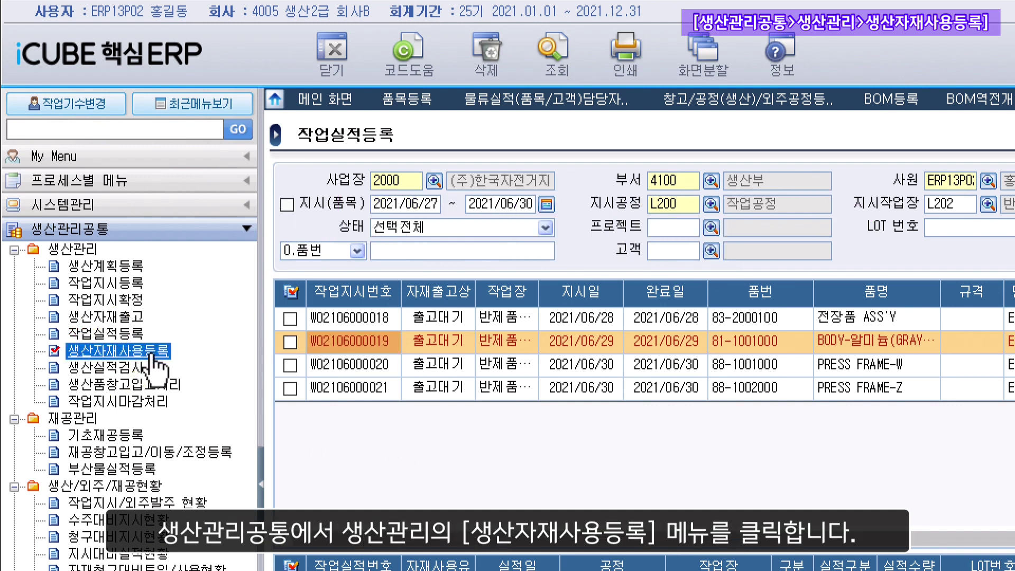
left_click(179, 132)
type("생산자")
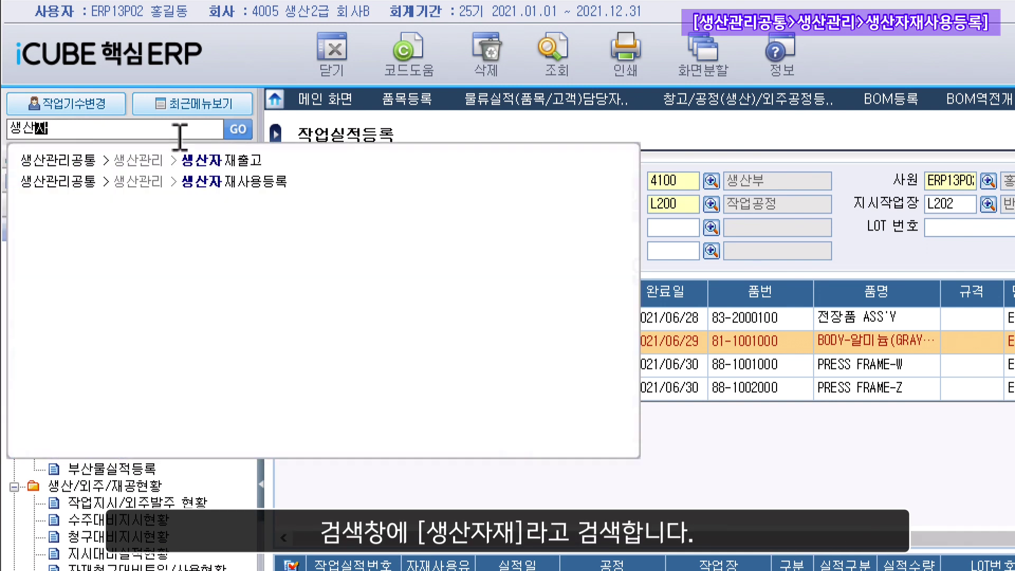
type("재")
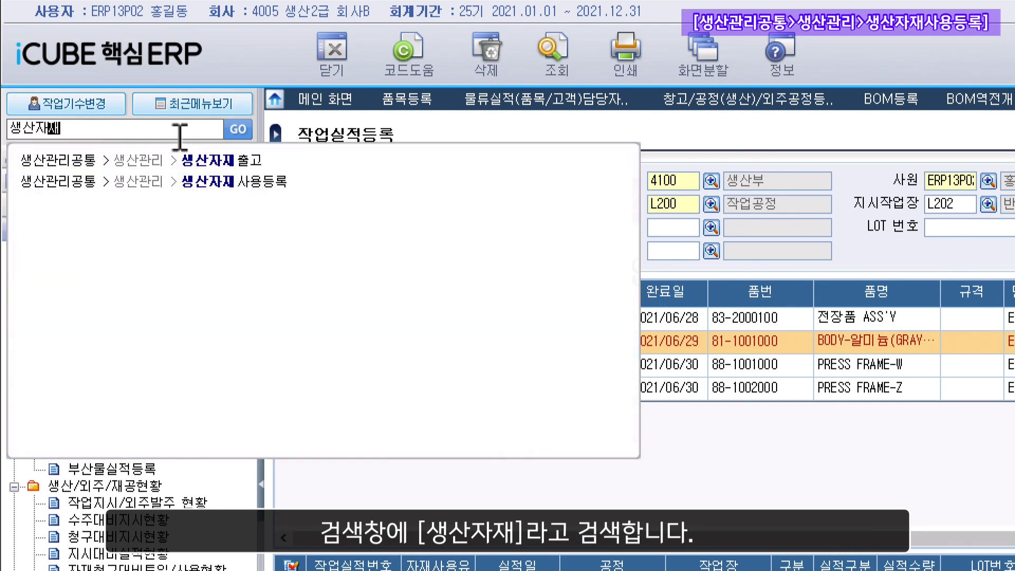
left_click(244, 181)
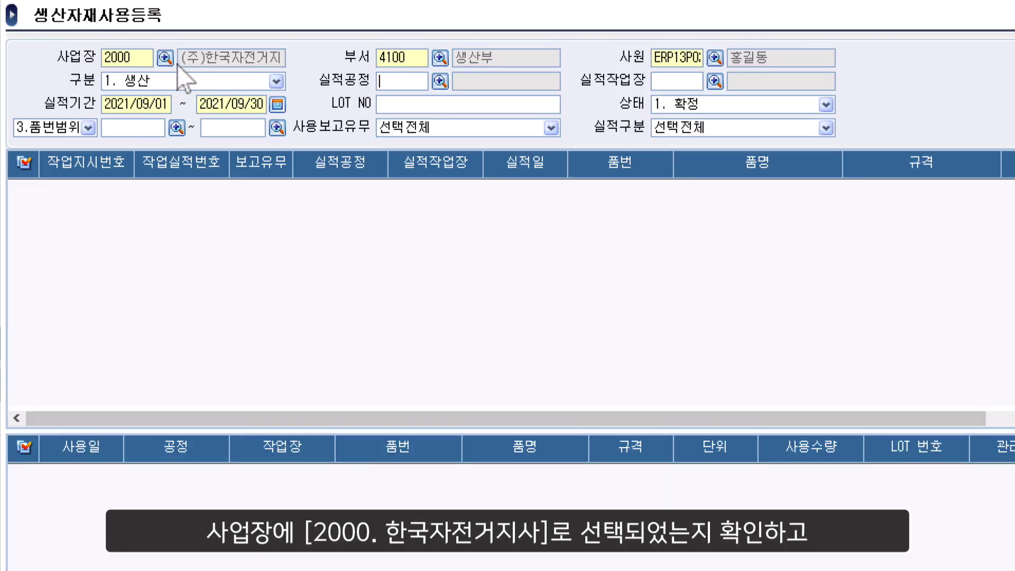
Set 구분 to 1. 생산, 실적공정 to L200 작업공정 and 실적작업장 to L201 제품작업장
left_click(278, 81)
left_click(278, 84)
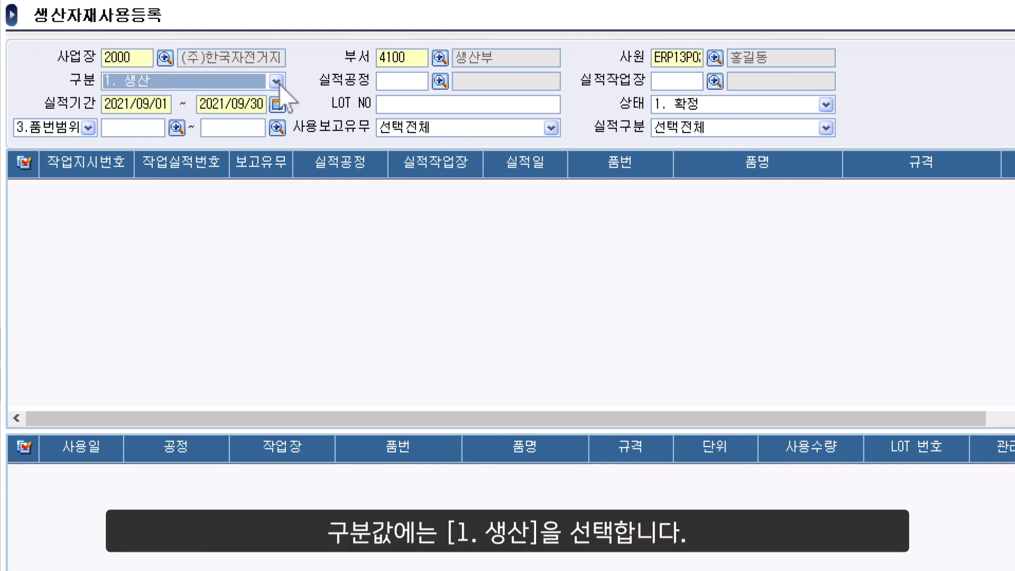
left_click(440, 82)
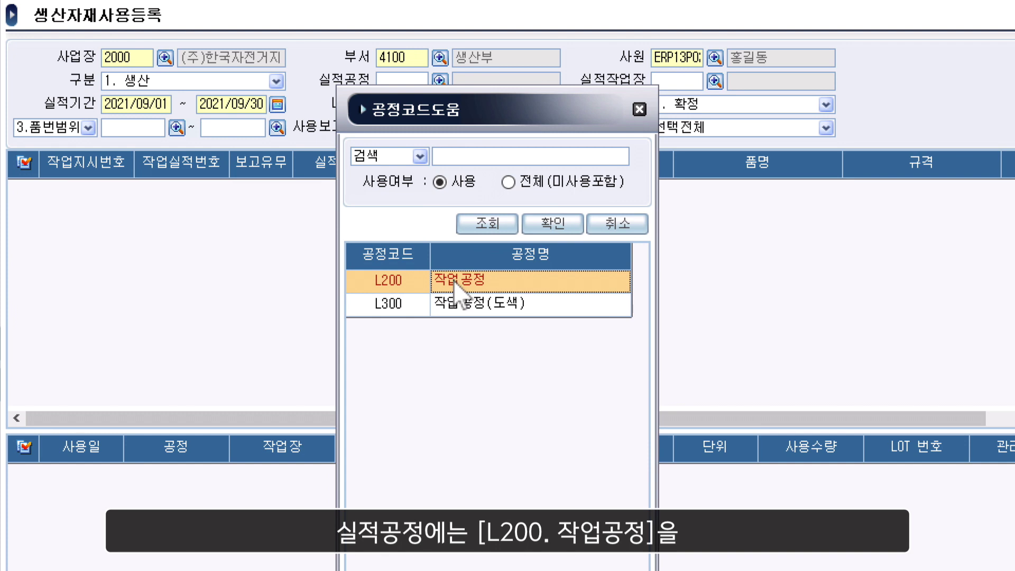
double_click(480, 287)
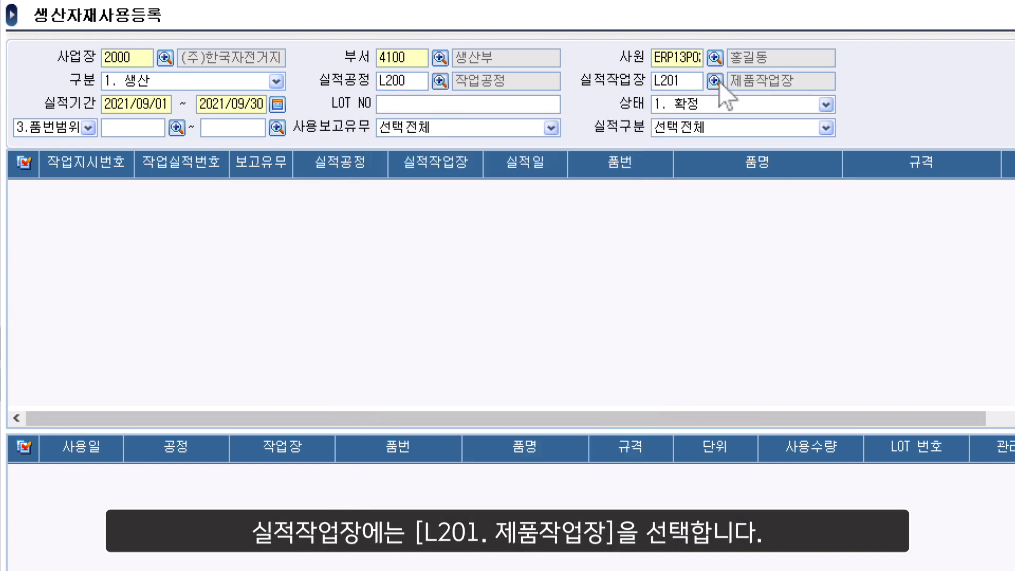
left_click(715, 81)
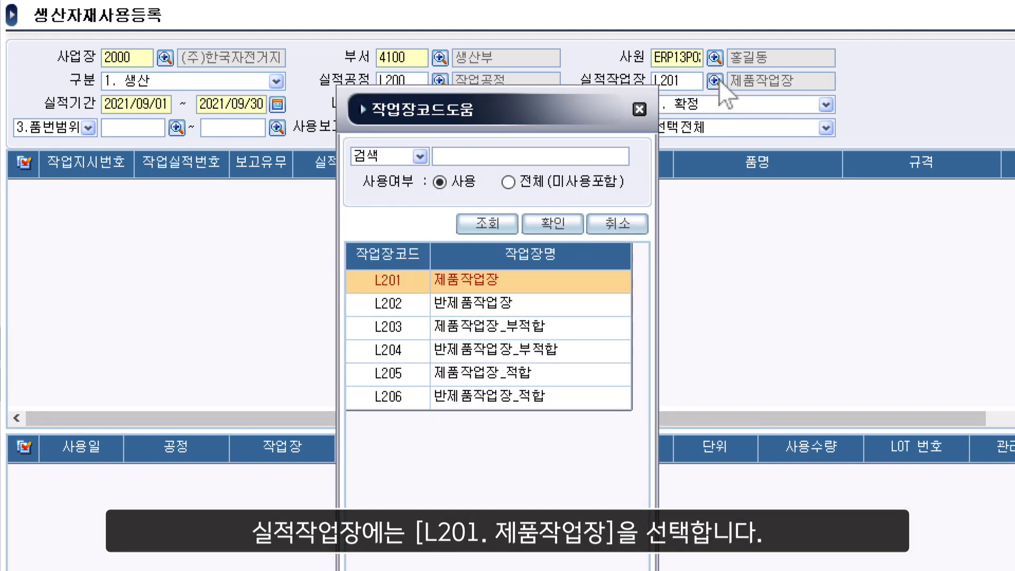
double_click(566, 286)
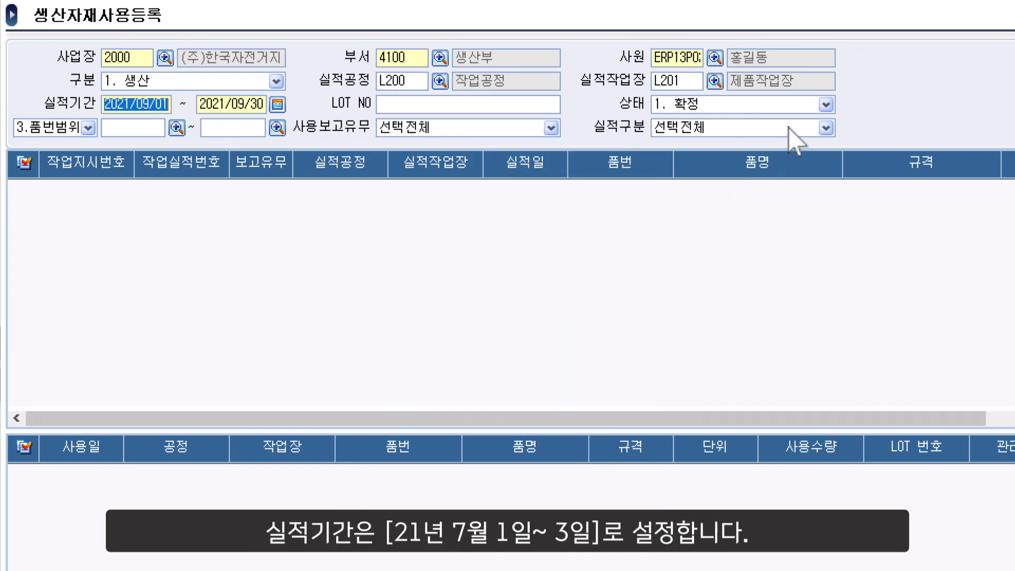
Set the 실적기간 to 2021/07/01 through 2021/07/03 and retrieve the work results with 상태 1. 확정
left_click(277, 104)
left_click(519, 258)
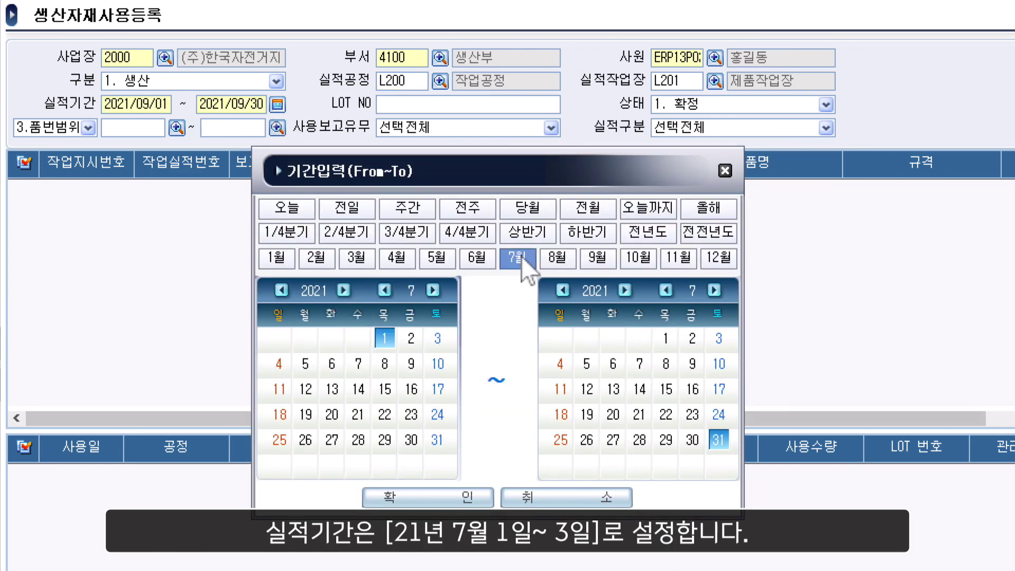
left_click(718, 338)
left_click(415, 496)
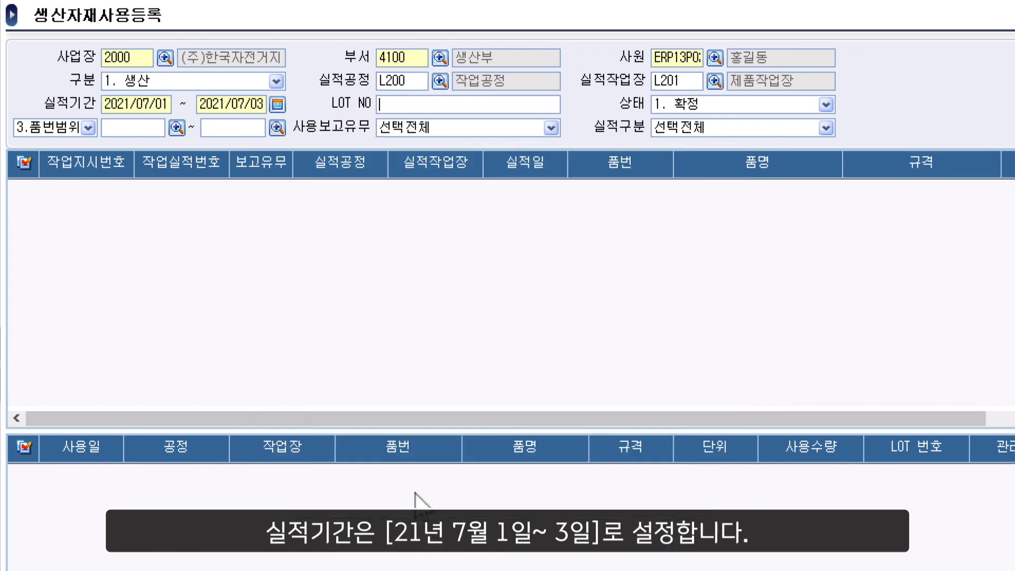
left_click(821, 106)
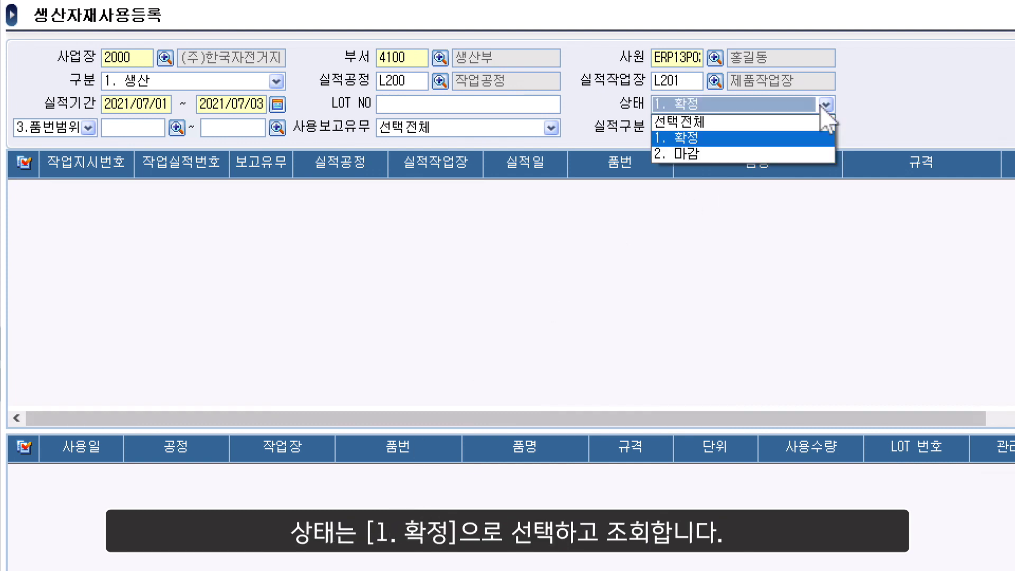
left_click(820, 107)
key("F12")
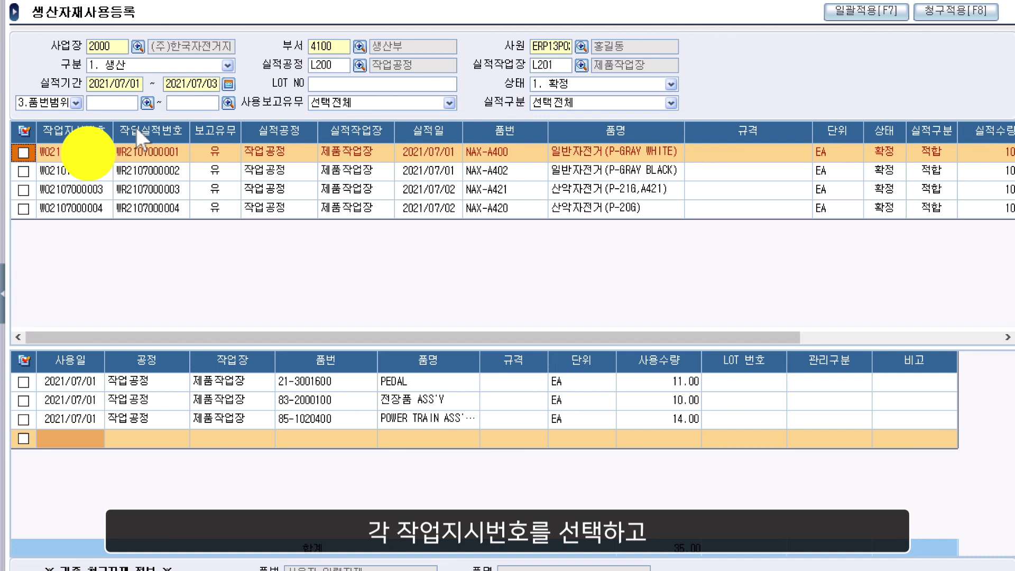
Check the 적용예정량, 적용수량 and 잔량 of the requested materials for the first two listed work results
left_click(122, 193)
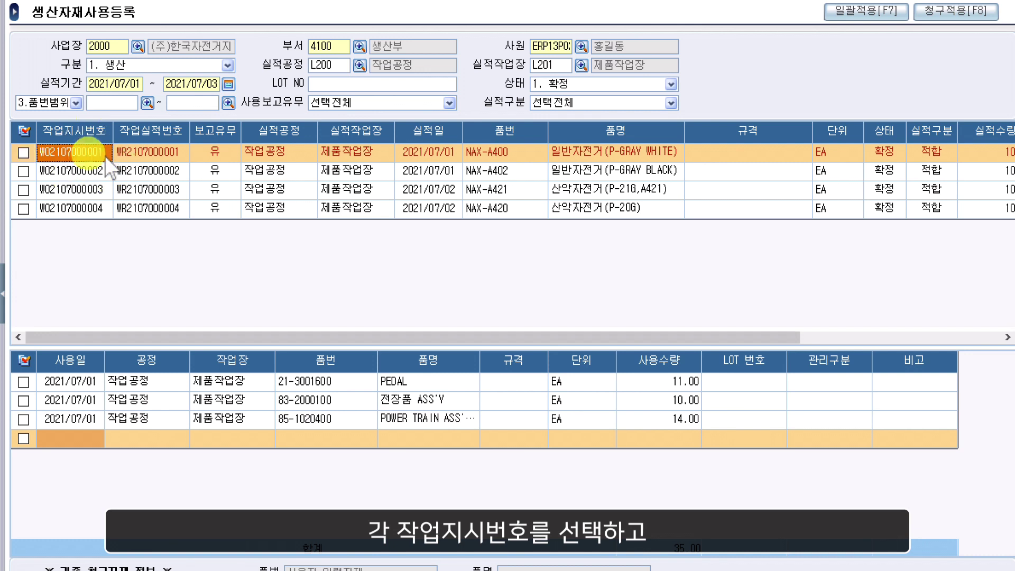
left_click(947, 20)
left_click(948, 21)
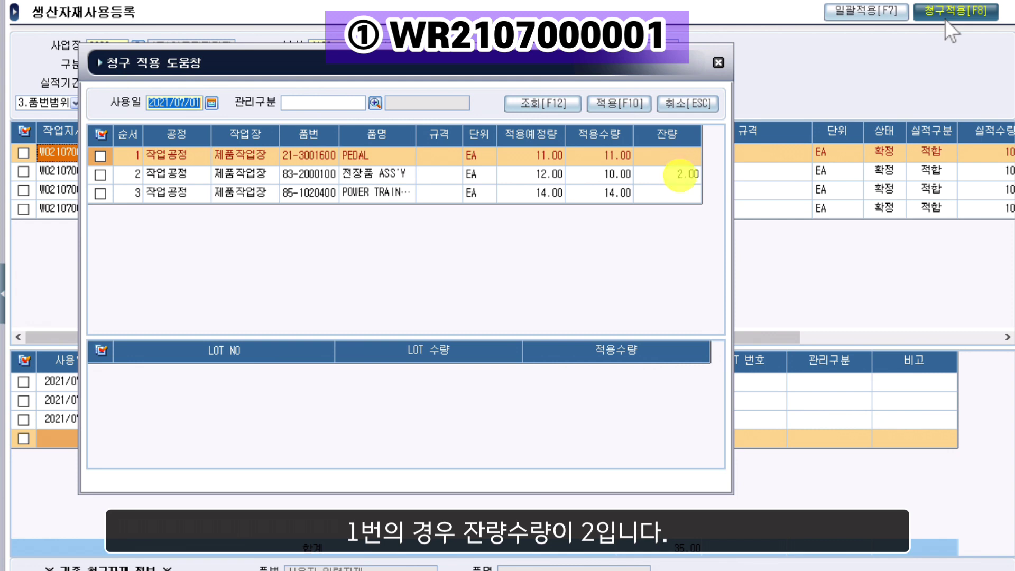
left_click(718, 63)
key("Down")
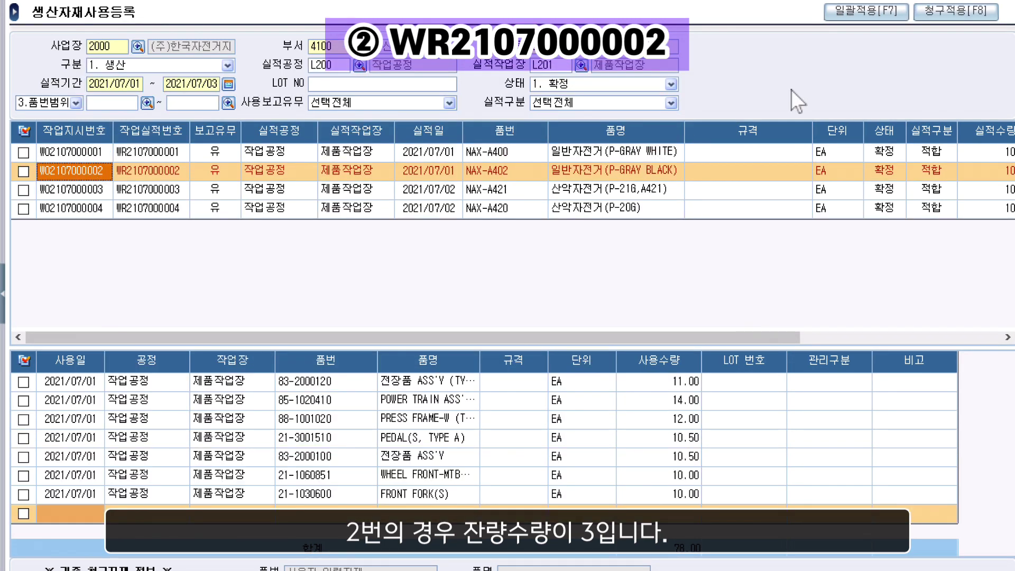
left_click(993, 12)
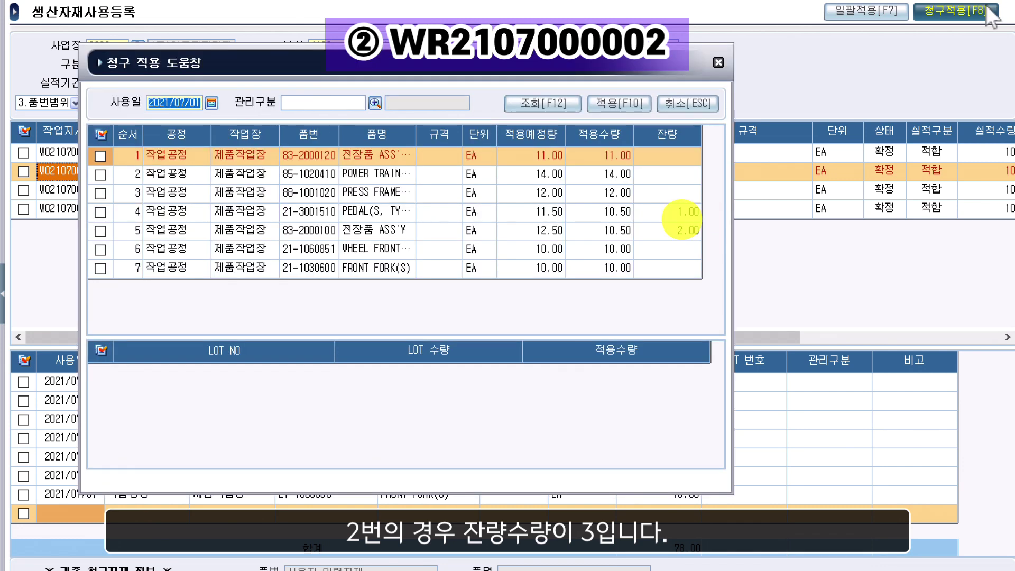
left_click(726, 66)
Check the 적용예정량, 적용수량 and 잔량 of the requested materials for the third and fourth listed work results
key("Down")
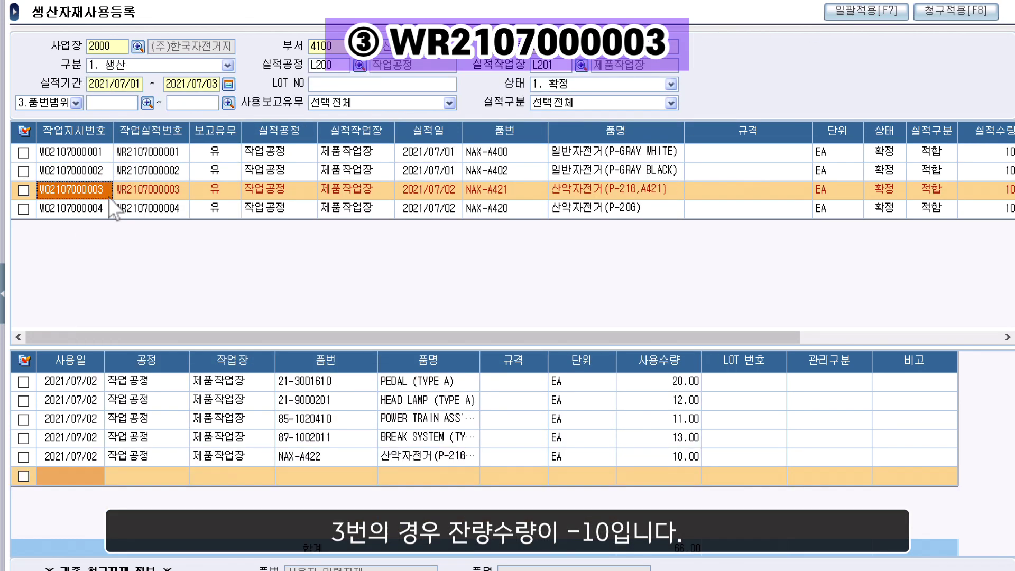
left_click(985, 18)
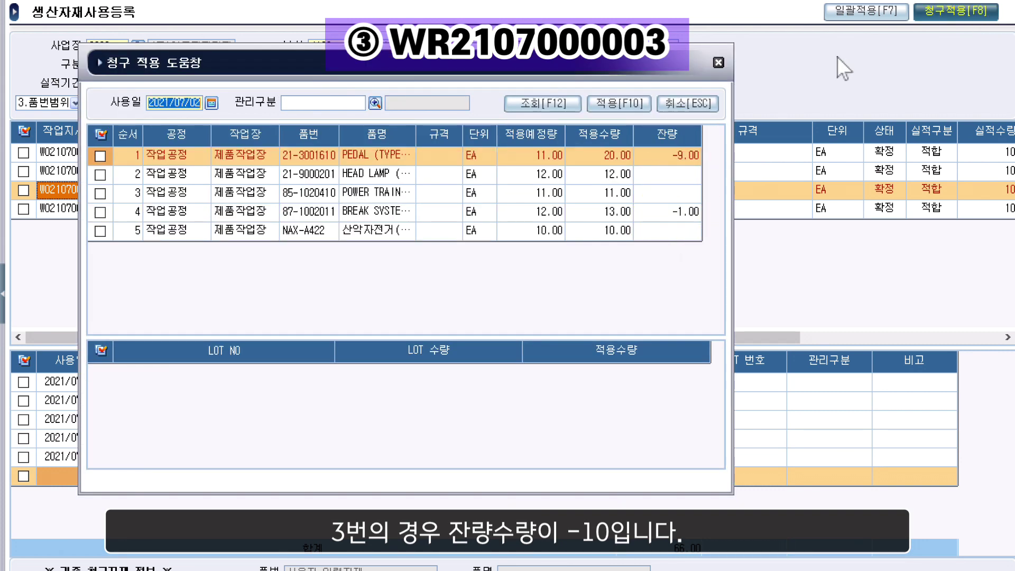
left_click(719, 63)
left_click(148, 207)
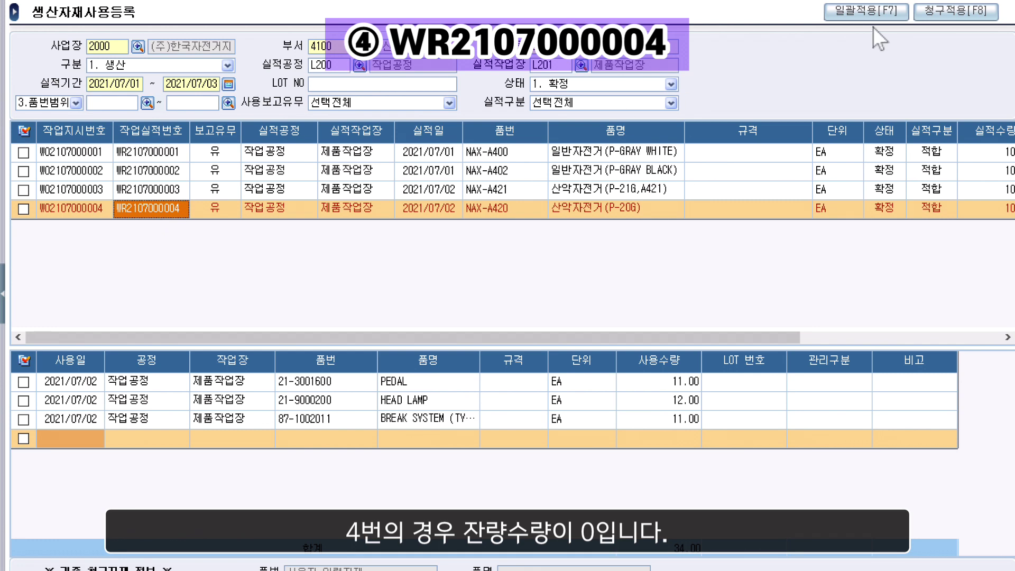
left_click(961, 14)
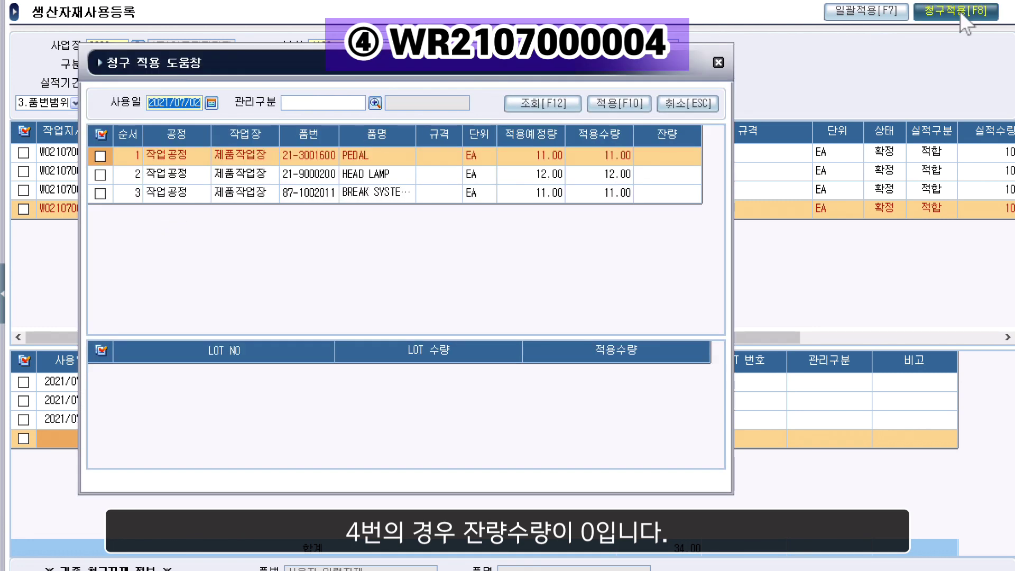
left_click(718, 62)
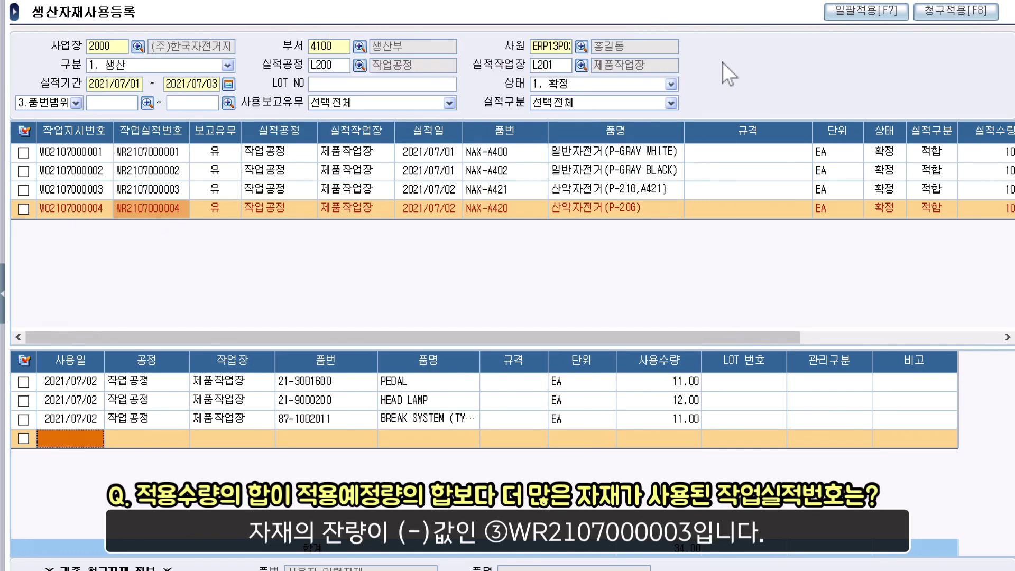
left_click(230, 195)
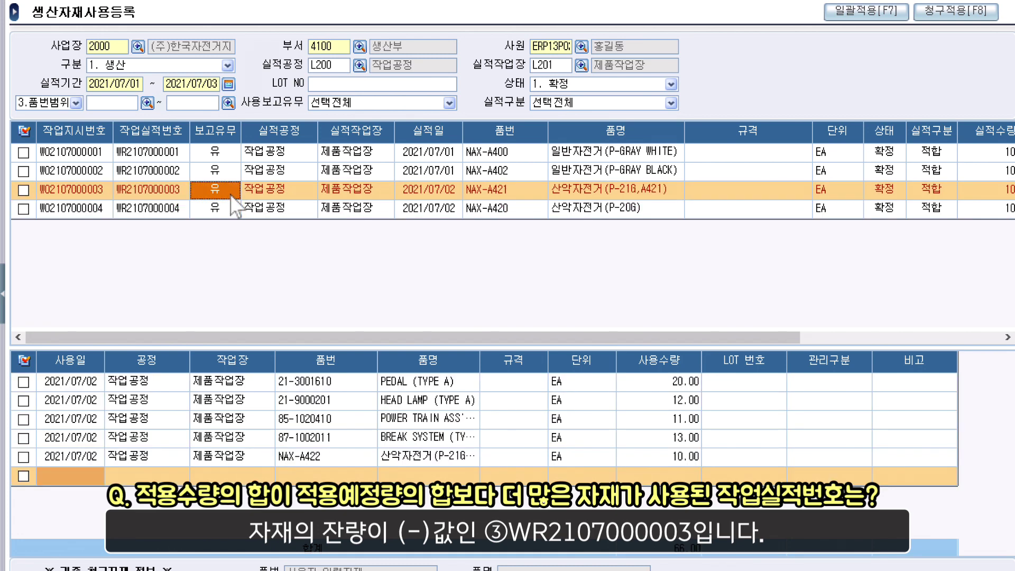
left_click(985, 19)
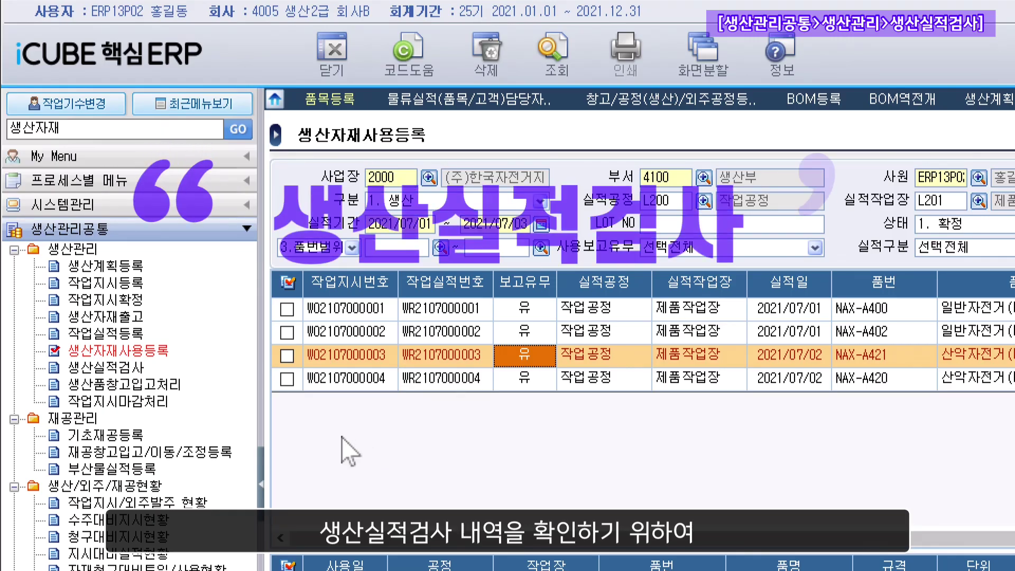
Search the program menus for 생산실적 and open 생산실적검사
left_click(136, 375)
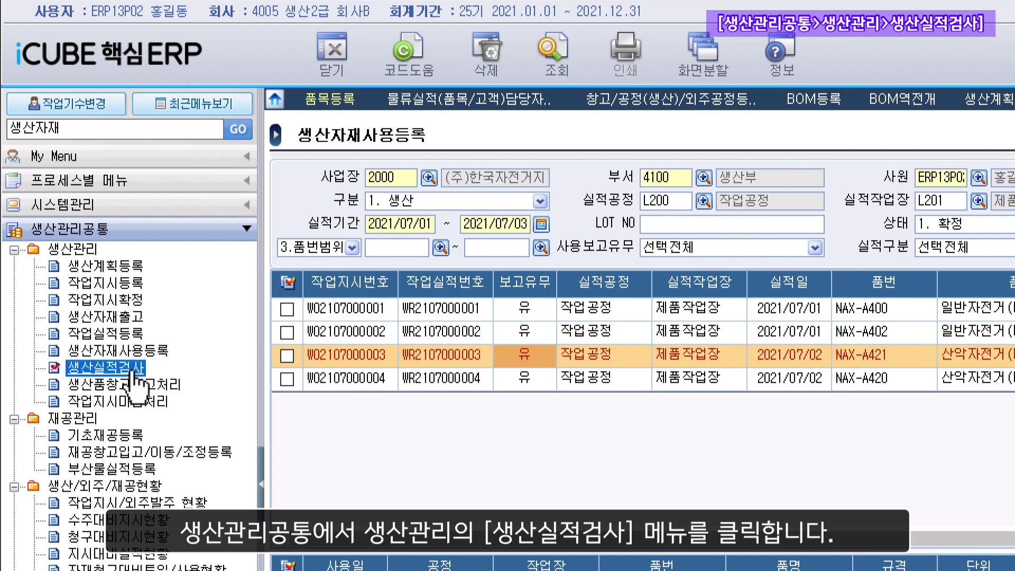
double_click(162, 132)
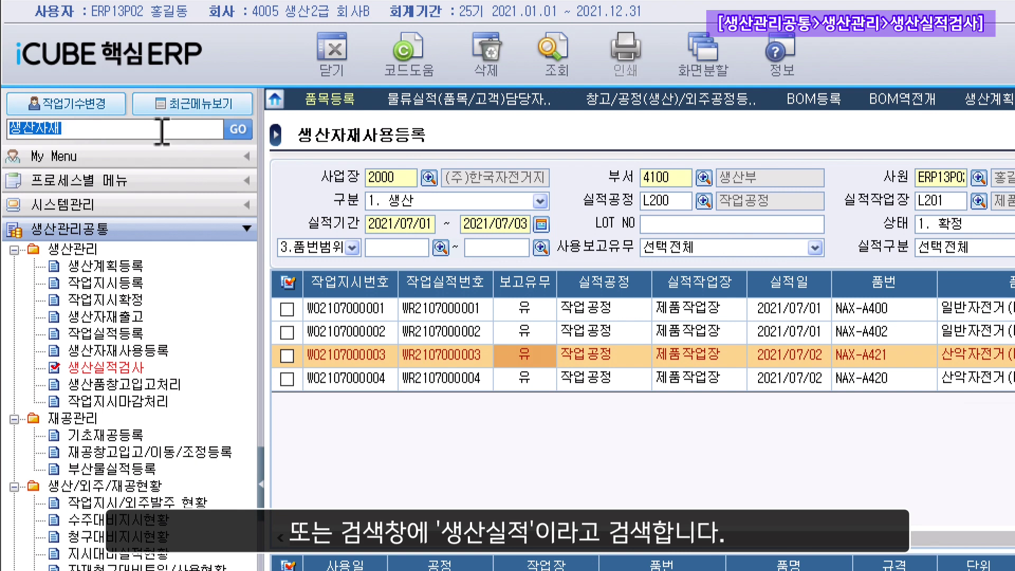
type("생산실적")
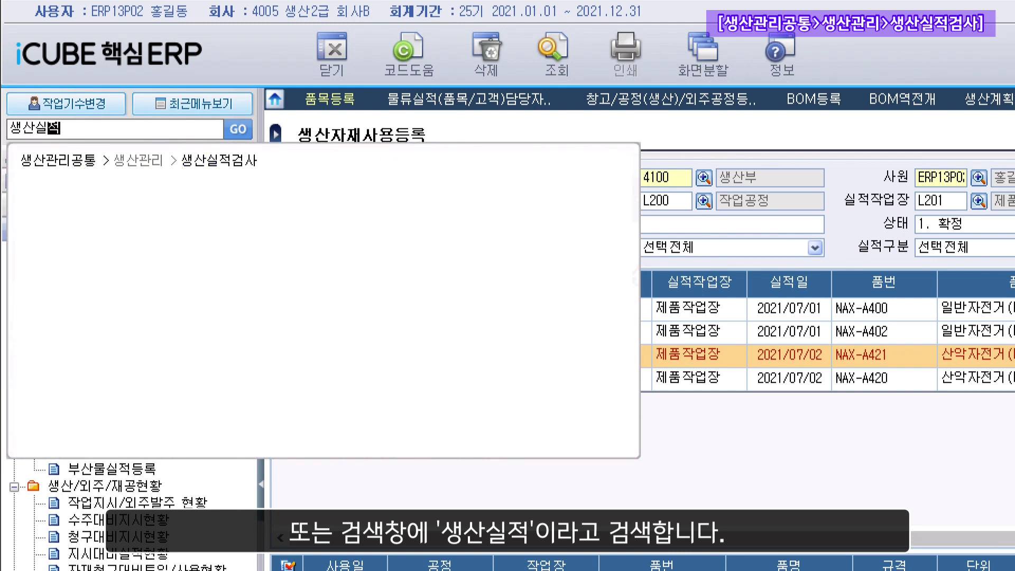
left_click(221, 160)
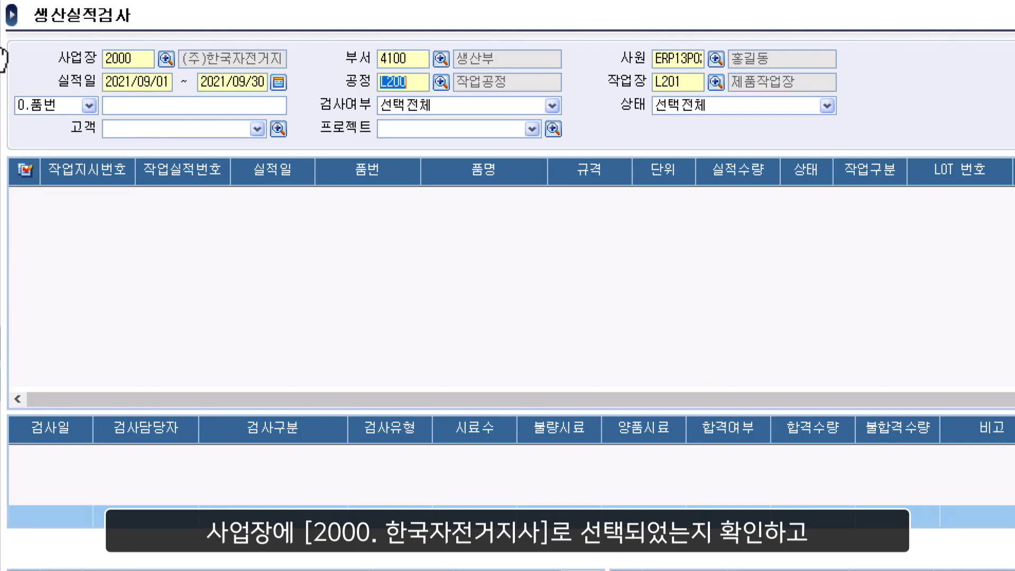
Set the 실적일 period to 2021/07/04 through 2021/07/10
left_click(286, 86)
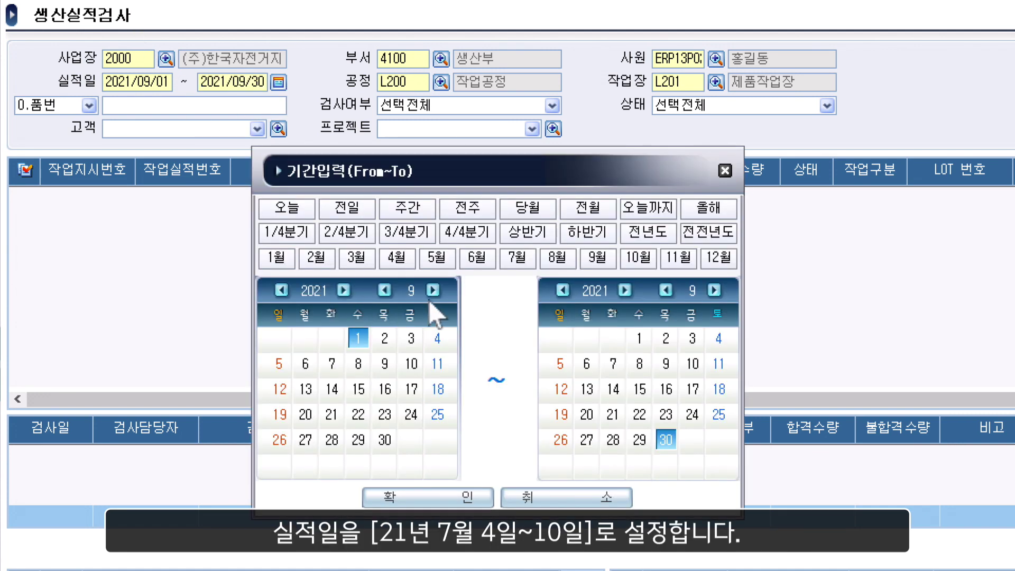
left_click(517, 258)
left_click(278, 367)
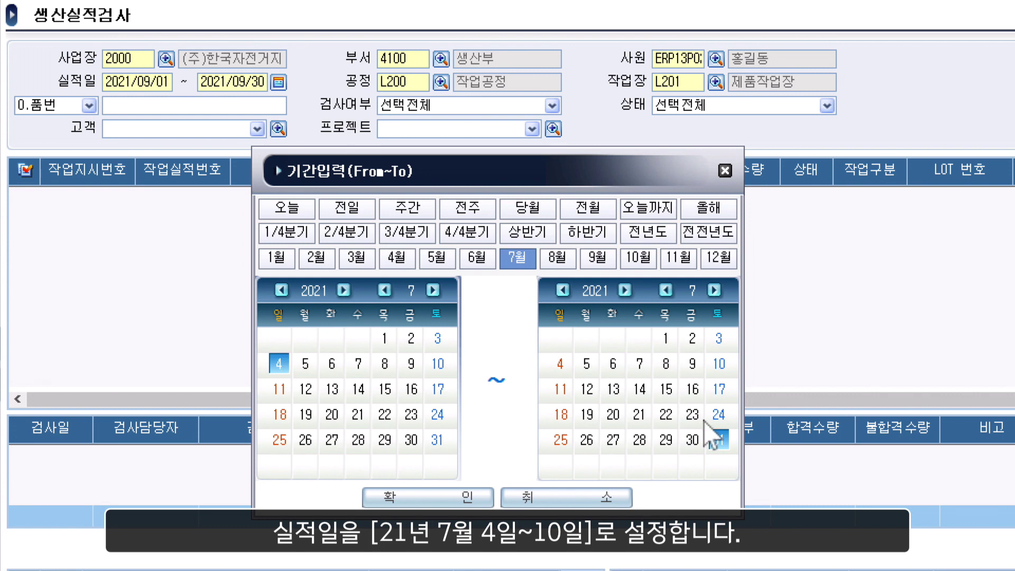
left_click(718, 367)
left_click(438, 498)
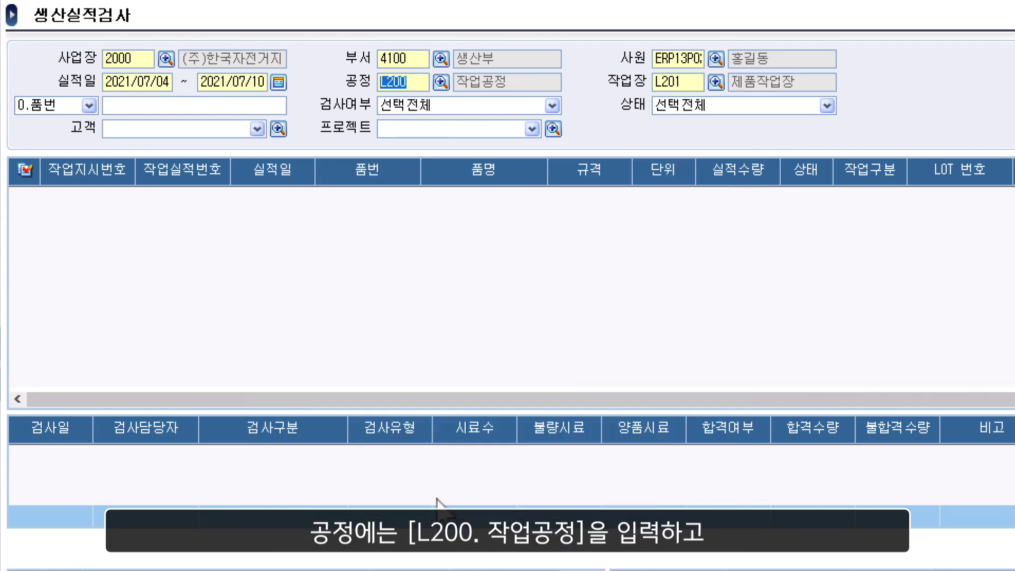
Retrieve the work results to inspect for 공정 L200 작업공정 and 작업장 L201 제품작업장
left_click(441, 82)
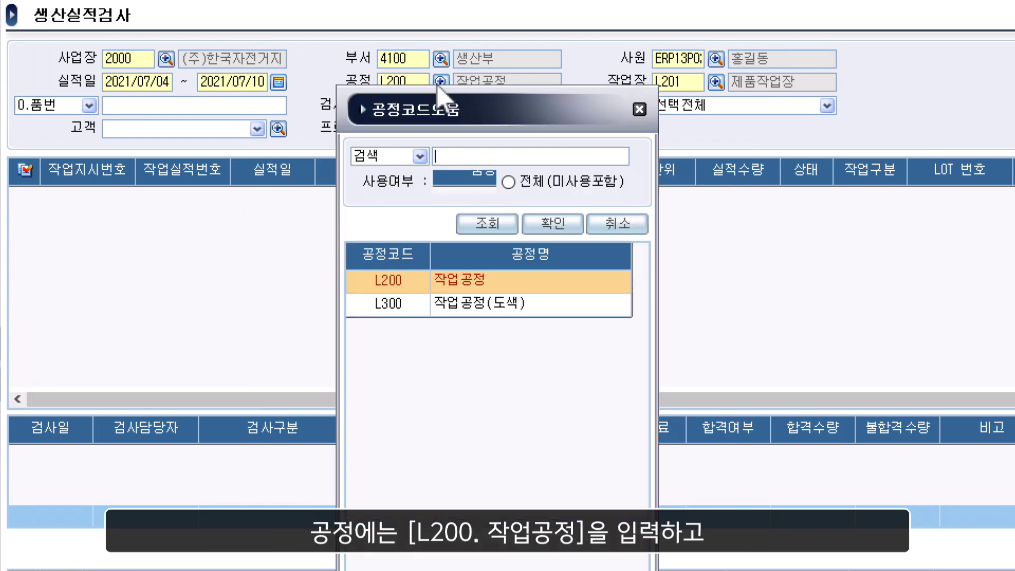
double_click(466, 277)
left_click(716, 82)
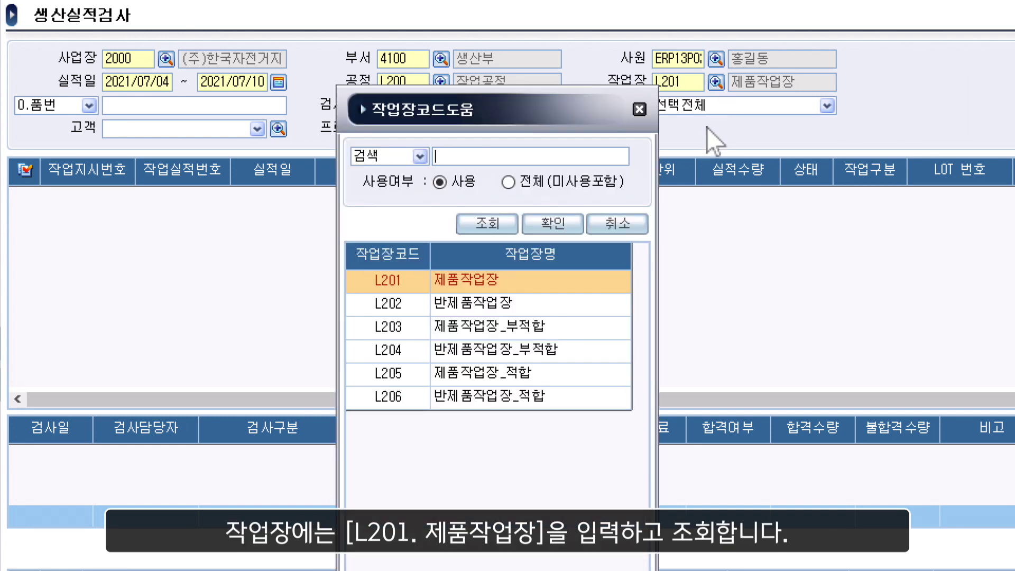
double_click(519, 285)
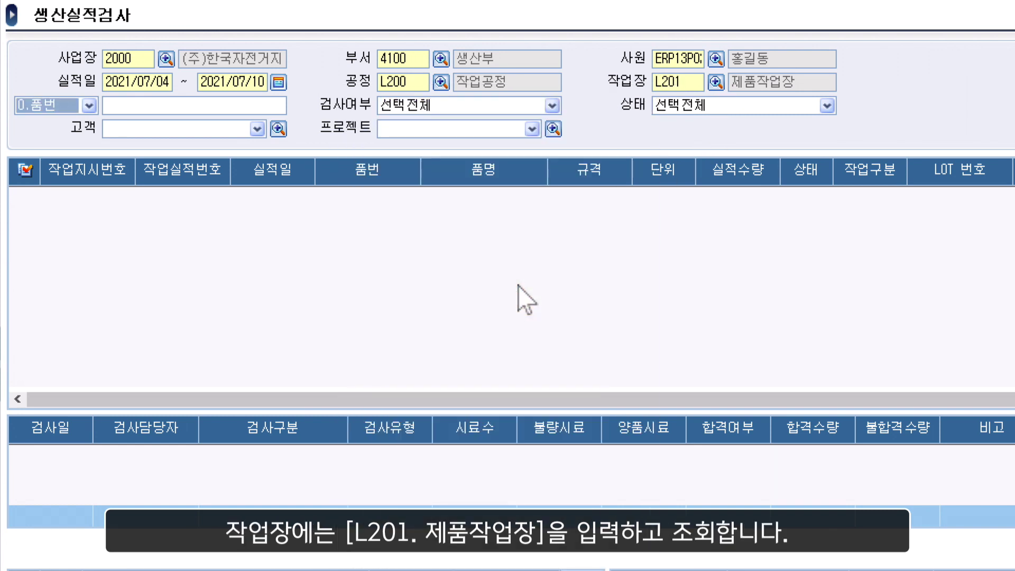
key("Return")
key("Return")
key("Return")
key("Return")
key("Return")
key("Return")
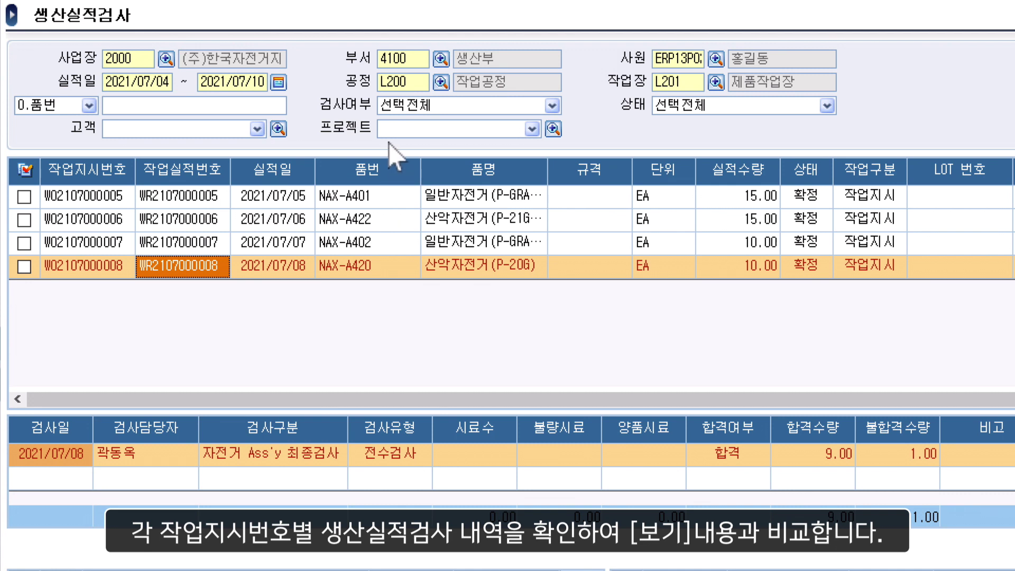
Examine the 검사담당자, 검사구분 and 합격수량 of the inspection registered for each of the four listed work results
left_click(411, 196)
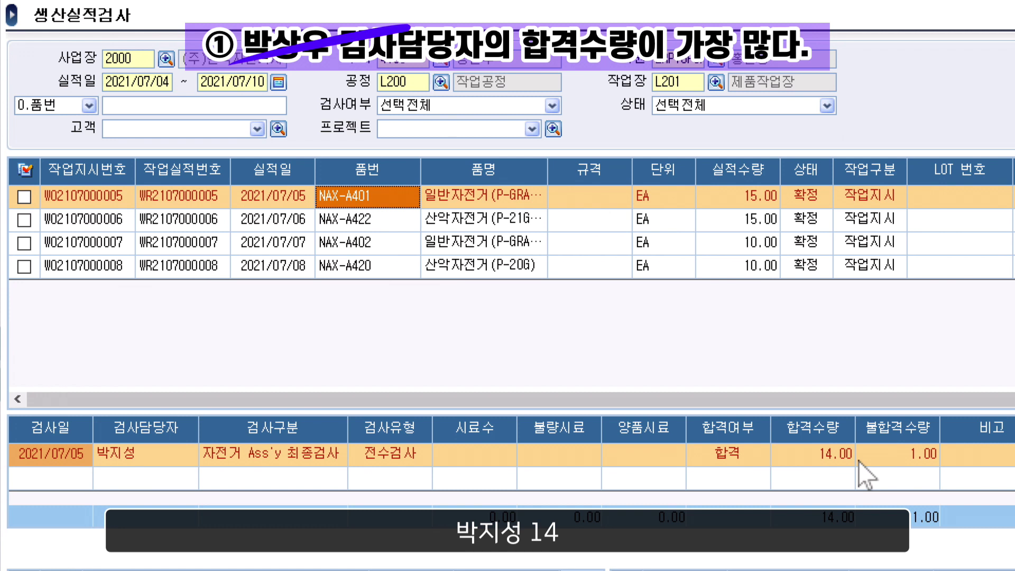
left_click(410, 223)
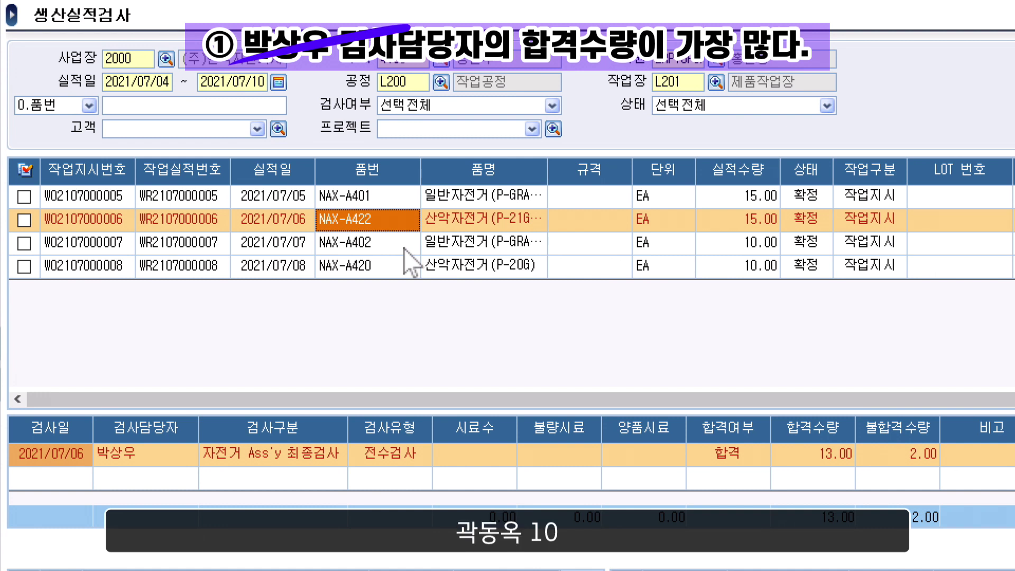
left_click(404, 248)
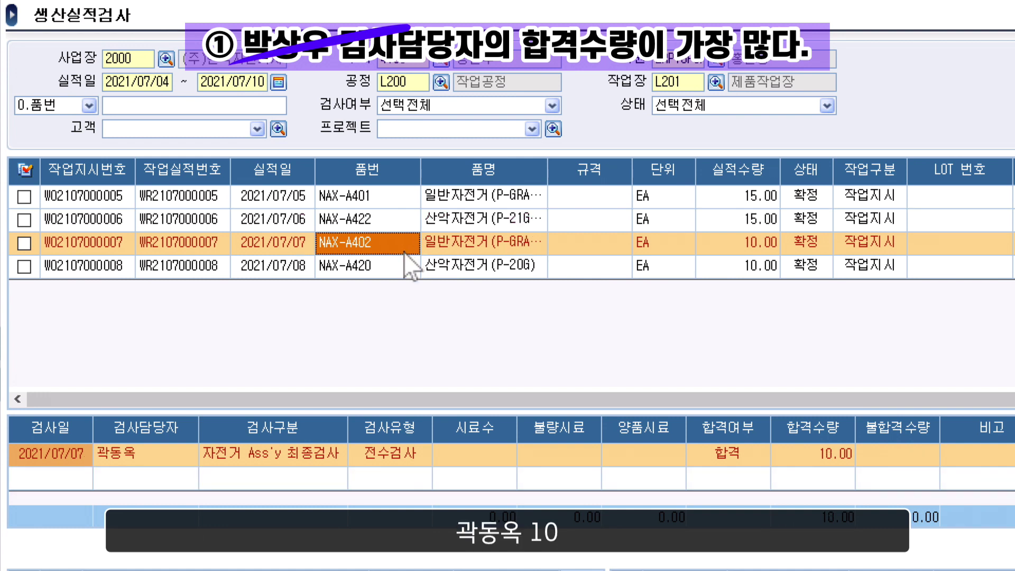
left_click(404, 273)
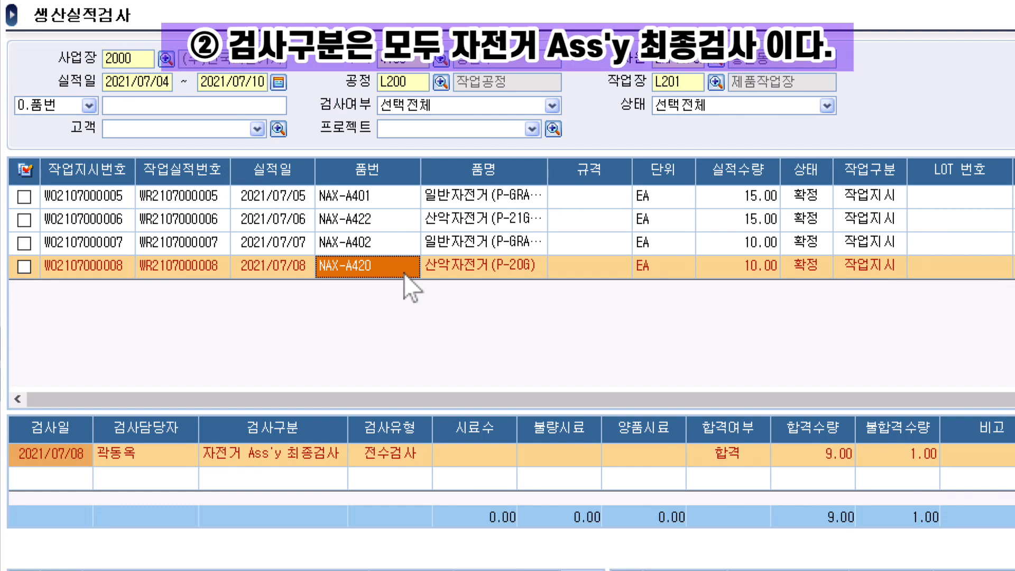
Compare the 검사구분 and 검사유형 of the inspections registered for all four listed work results
left_click(382, 199)
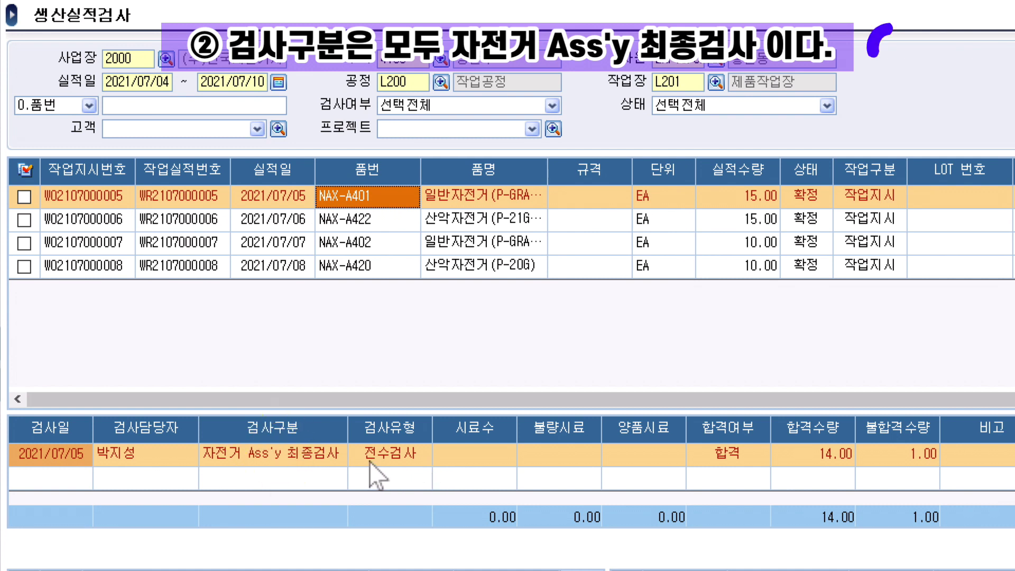
left_click(396, 222)
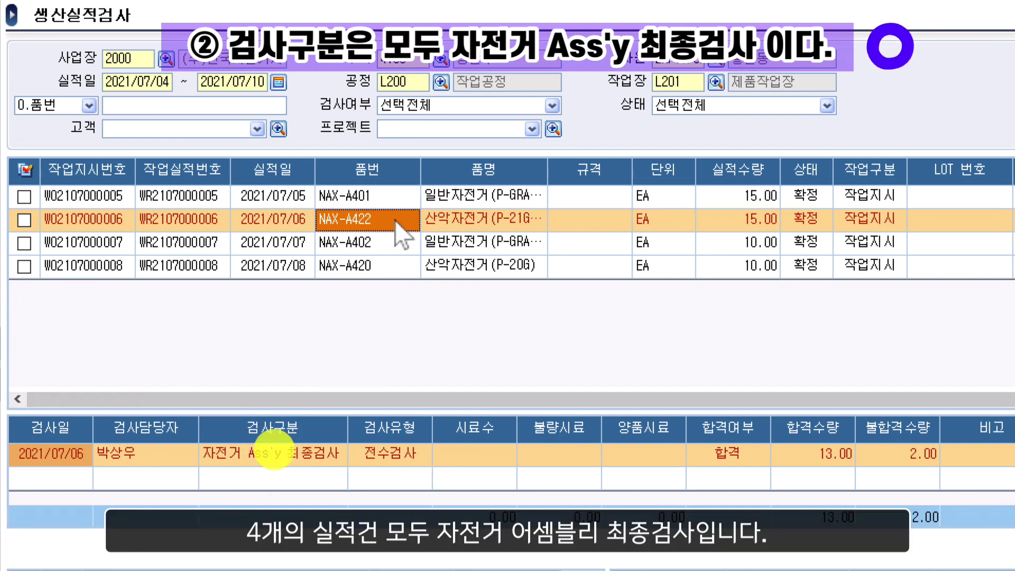
left_click(398, 246)
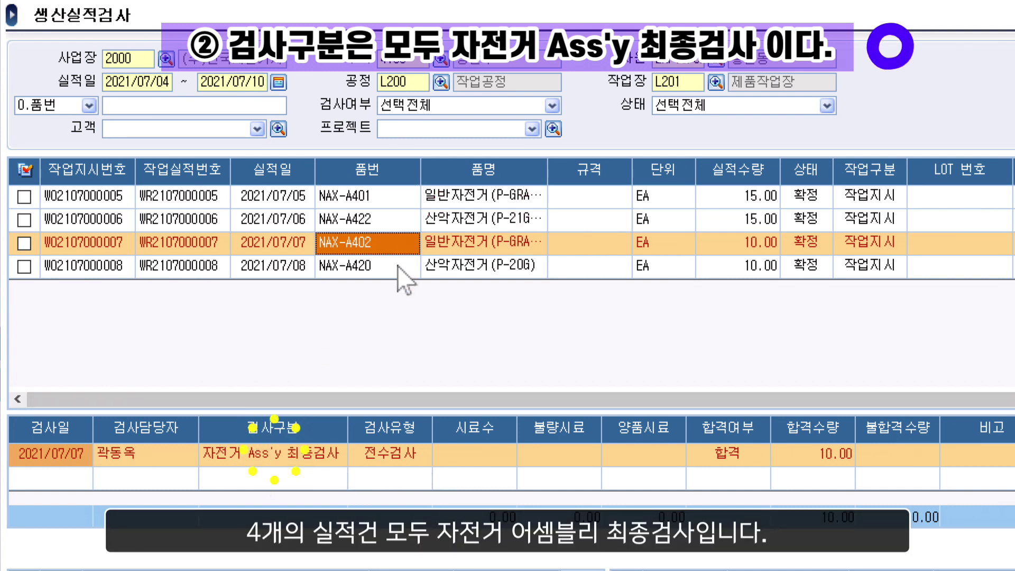
left_click(398, 270)
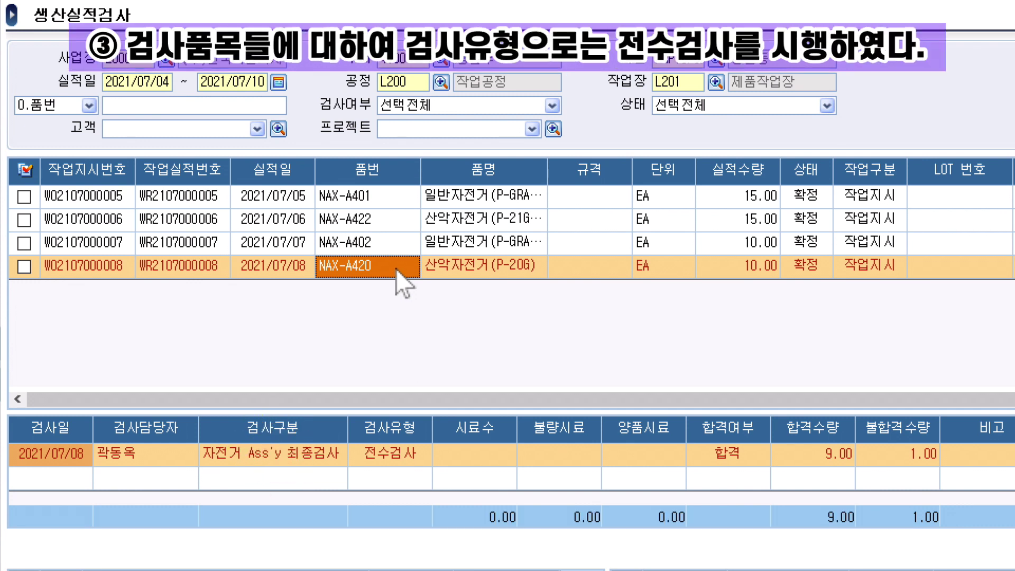
left_click(382, 204)
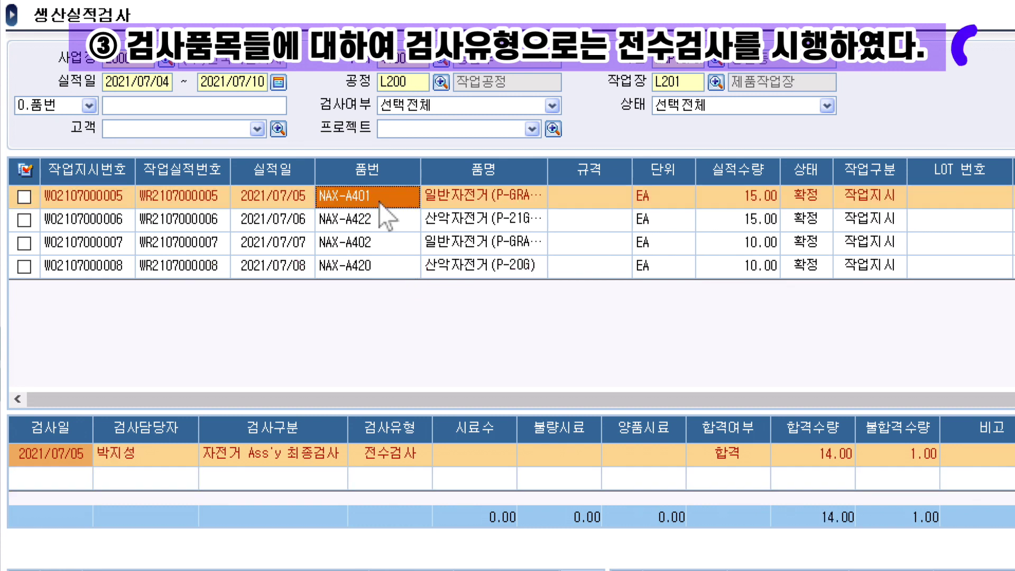
left_click(386, 221)
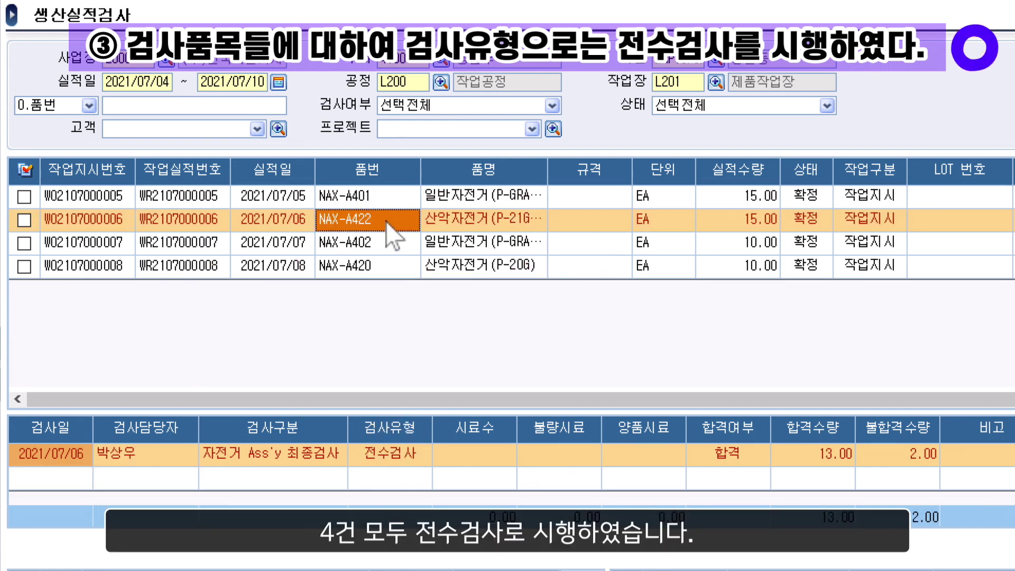
left_click(392, 248)
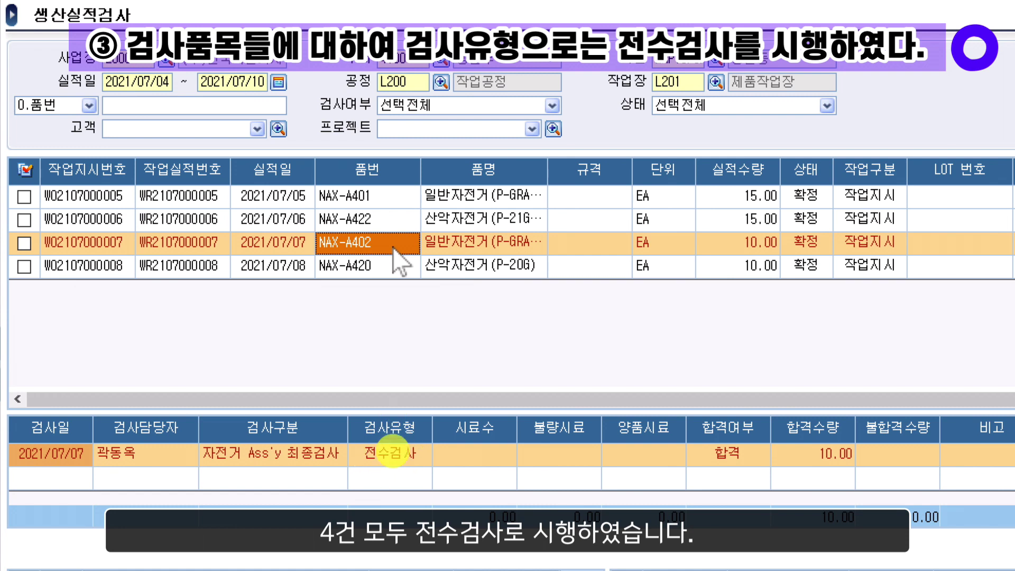
left_click(395, 269)
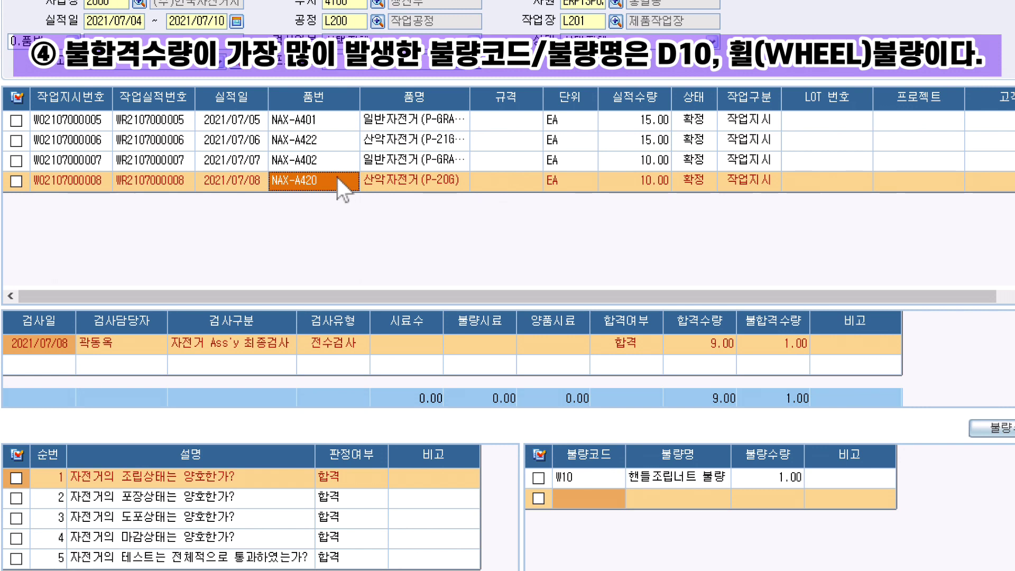
Check the 불량코드, 불량명 and 불량수량 recorded in the inspection of each of the four work results
left_click(327, 129)
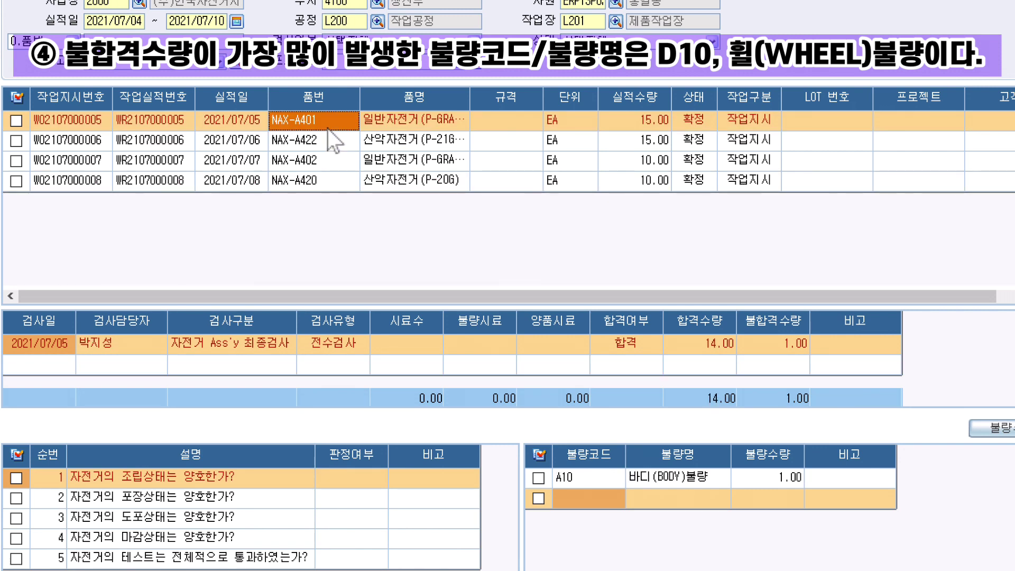
left_click(724, 482)
left_click(585, 477)
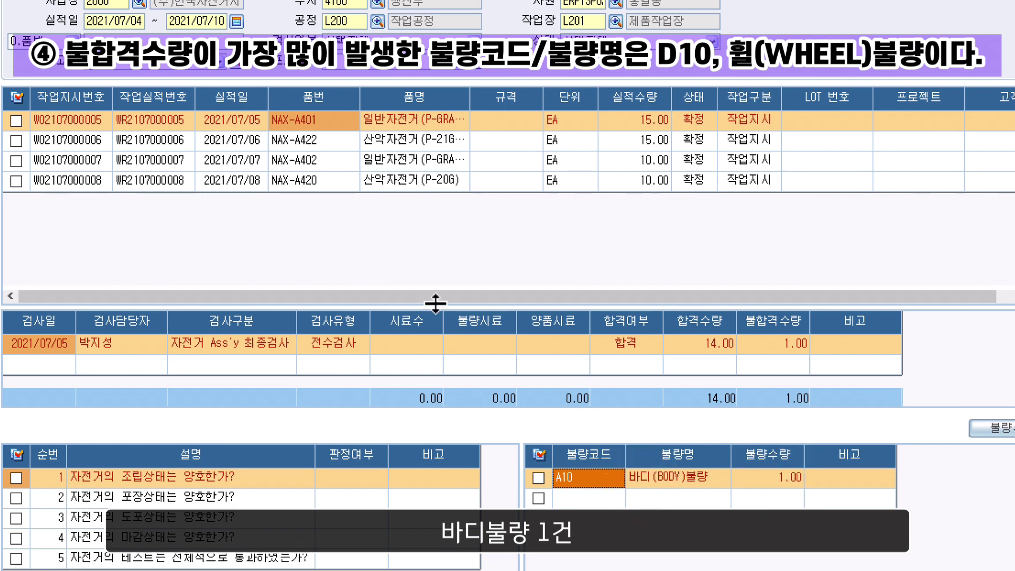
left_click(301, 141)
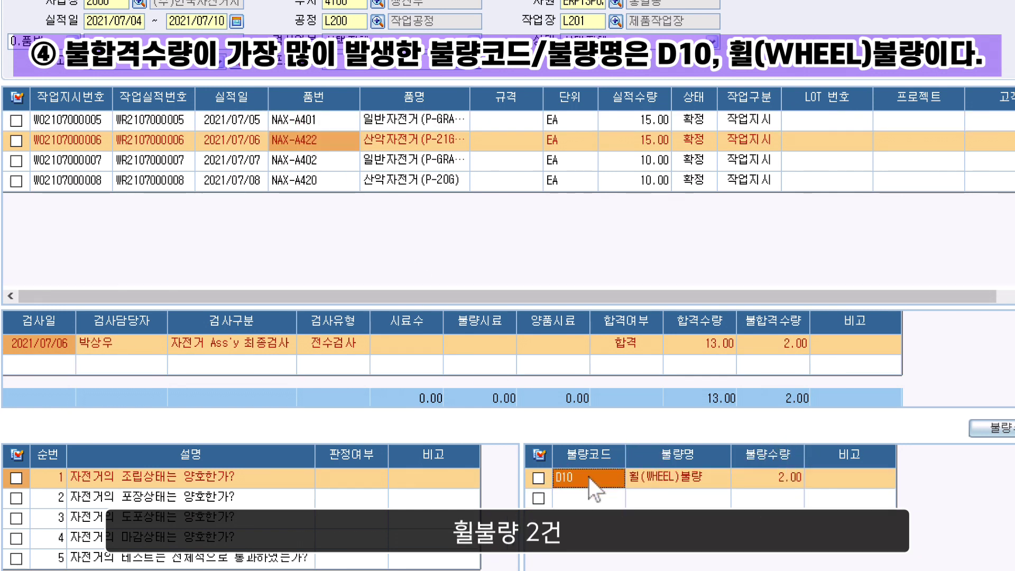
left_click(588, 477)
left_click(315, 160)
left_click(325, 181)
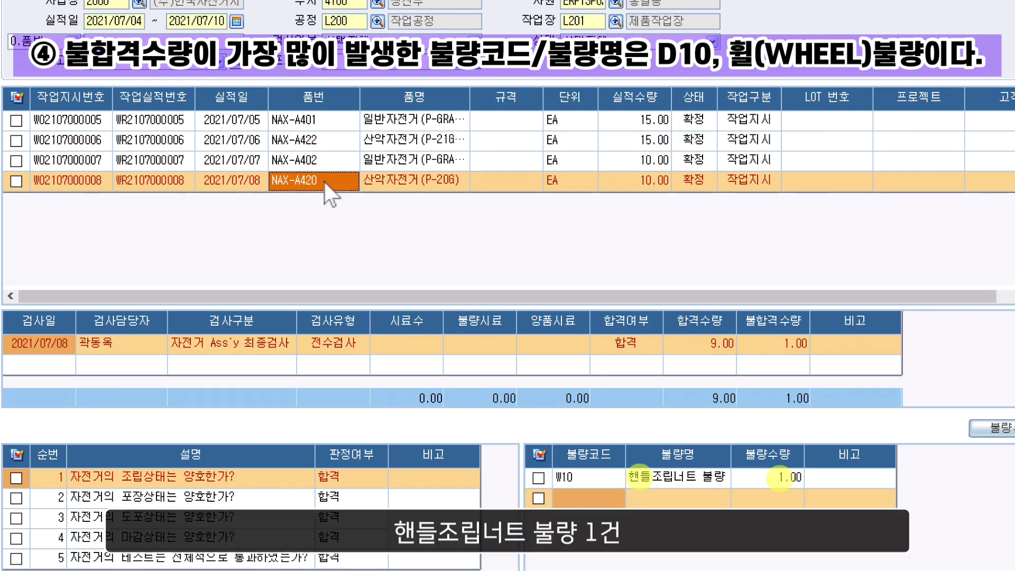
left_click(593, 484)
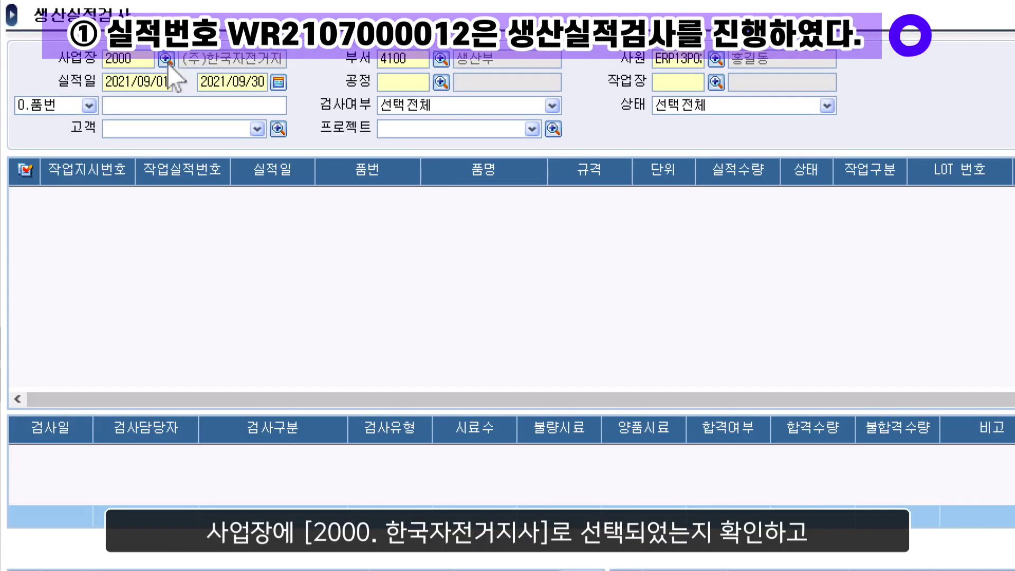
Select 사업장 2000 (주)한국자전거지사 and set the 실적일 period to 2021/07/11 through 2021/07/17
left_click(429, 178)
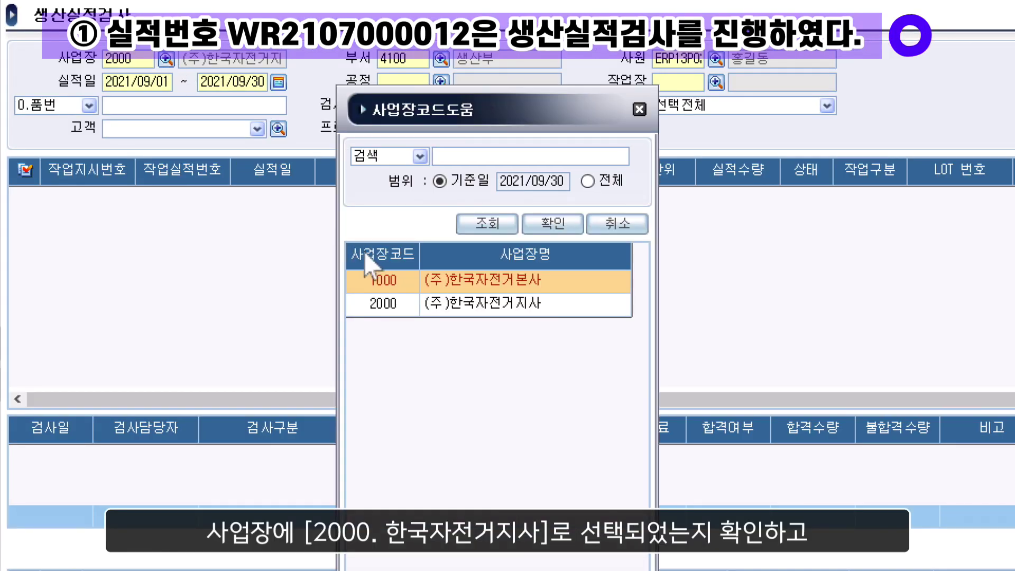
double_click(431, 303)
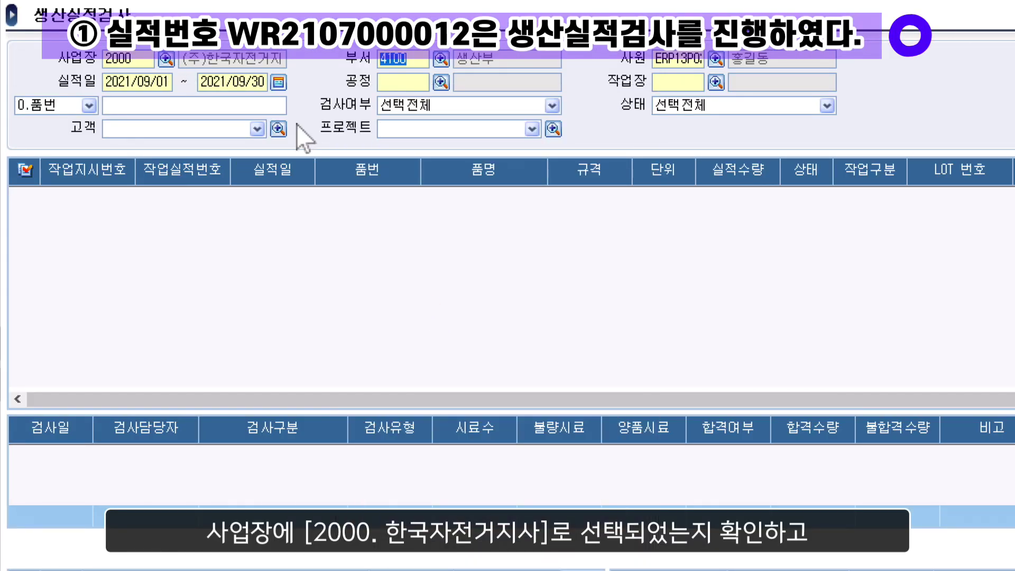
left_click(279, 82)
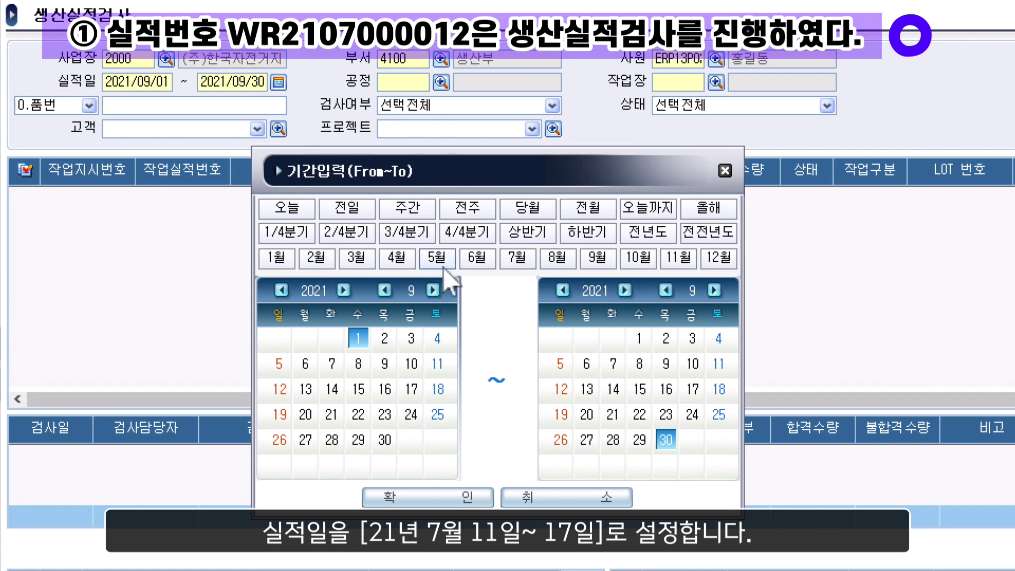
left_click(517, 257)
left_click(280, 389)
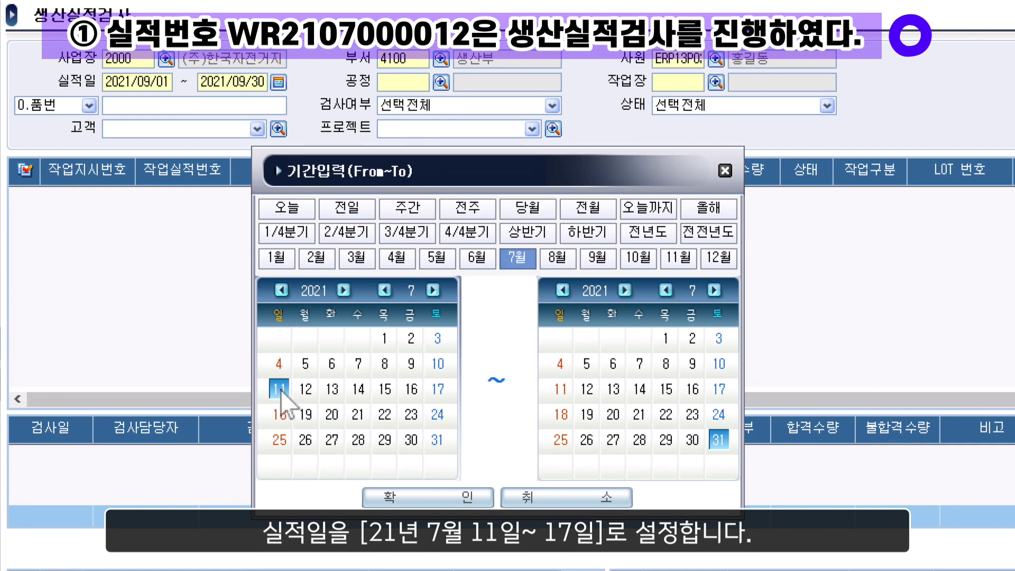
left_click(720, 389)
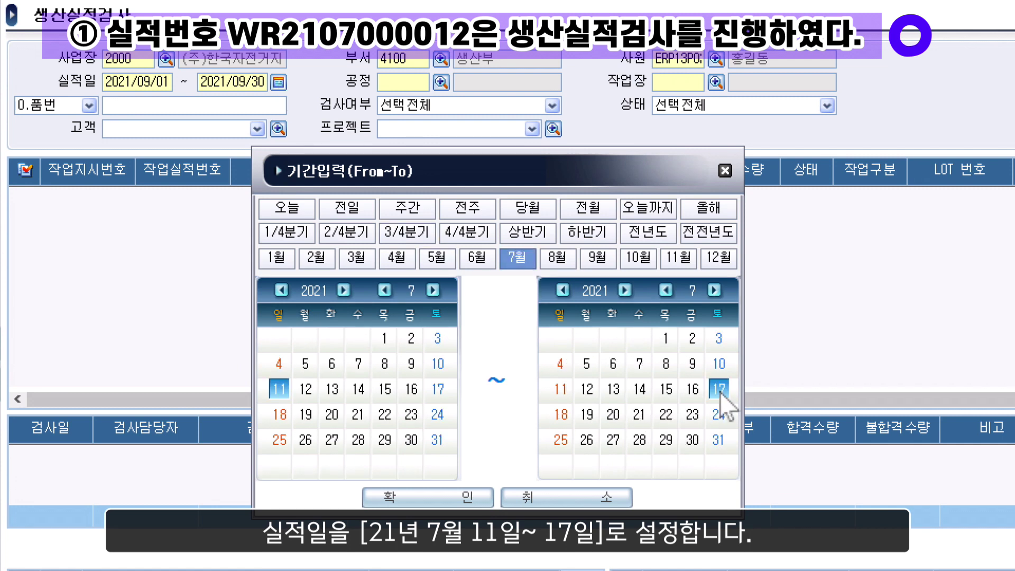
left_click(470, 500)
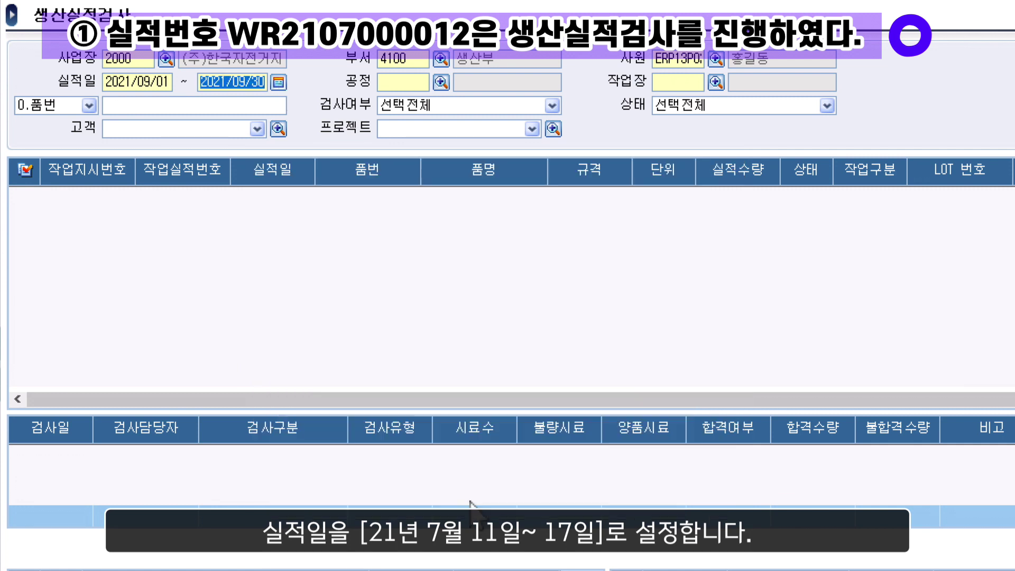
Set 공정 to L200 작업공정 and 작업장 to L202 반제품작업장 for the inspection query
left_click(441, 84)
left_click(414, 281)
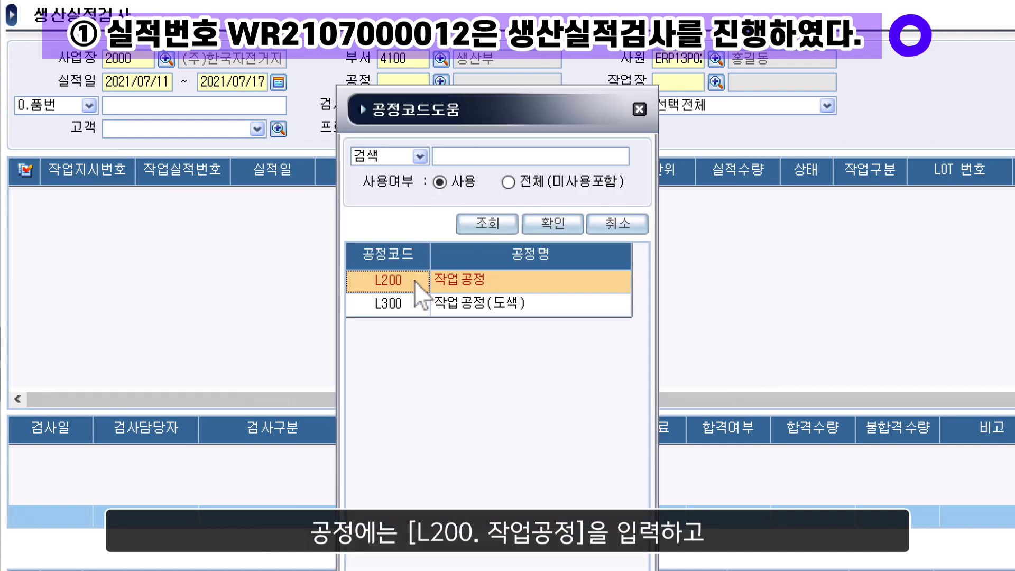
double_click(414, 281)
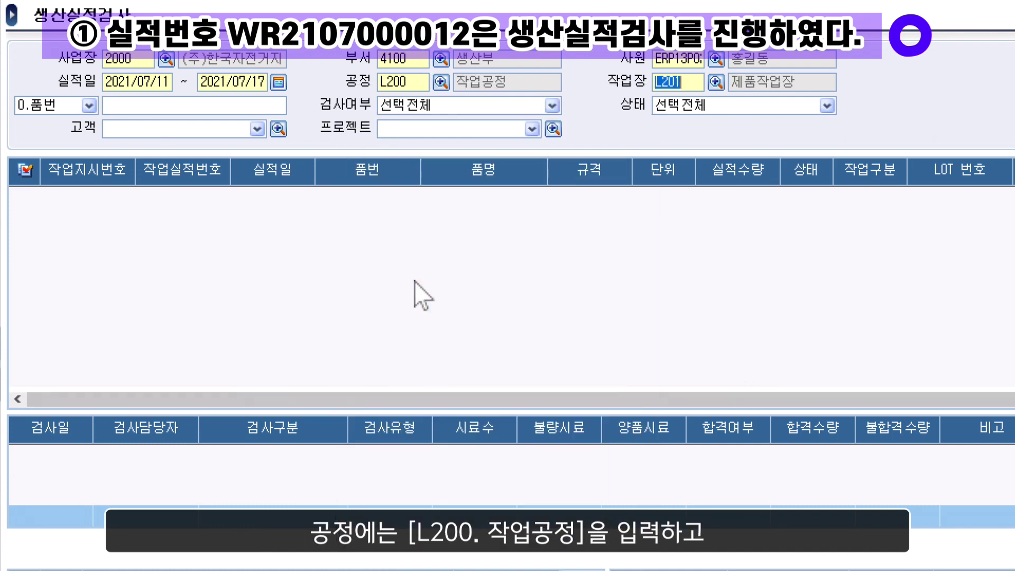
left_click(716, 82)
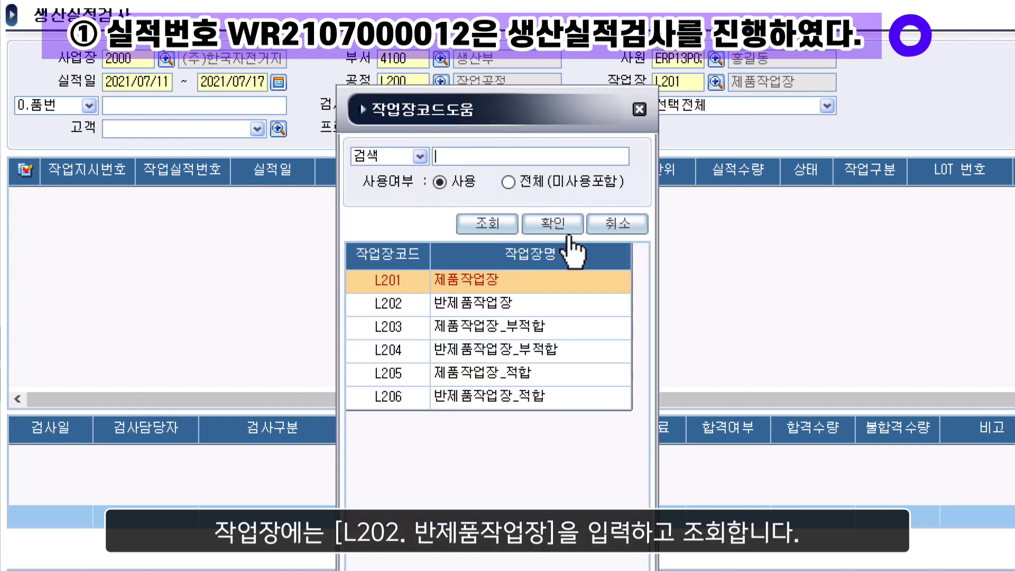
left_click(483, 309)
double_click(484, 309)
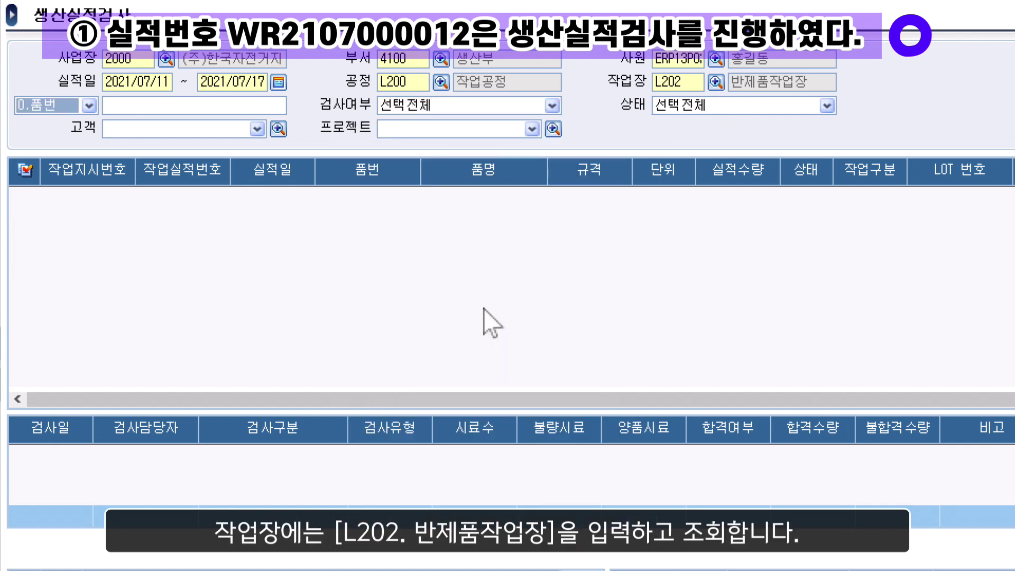
Retrieve the matching work results and check the inspection registered for the PRESS FRAME-Z result dated 2021/07/15
key("Return")
key("Return")
key("Return")
key("Return")
key("Return")
key("Return")
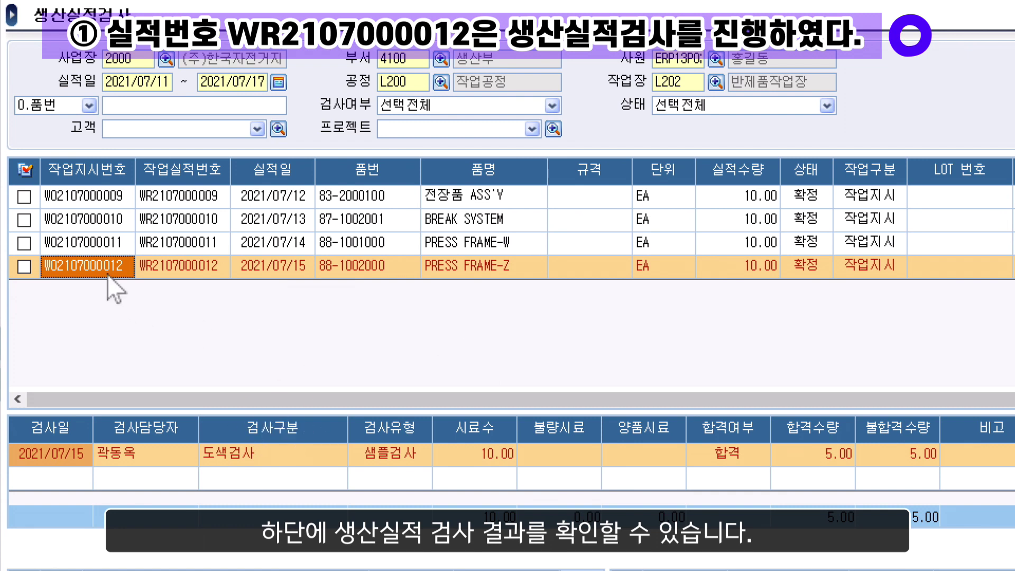
left_click(214, 271)
left_click(266, 464)
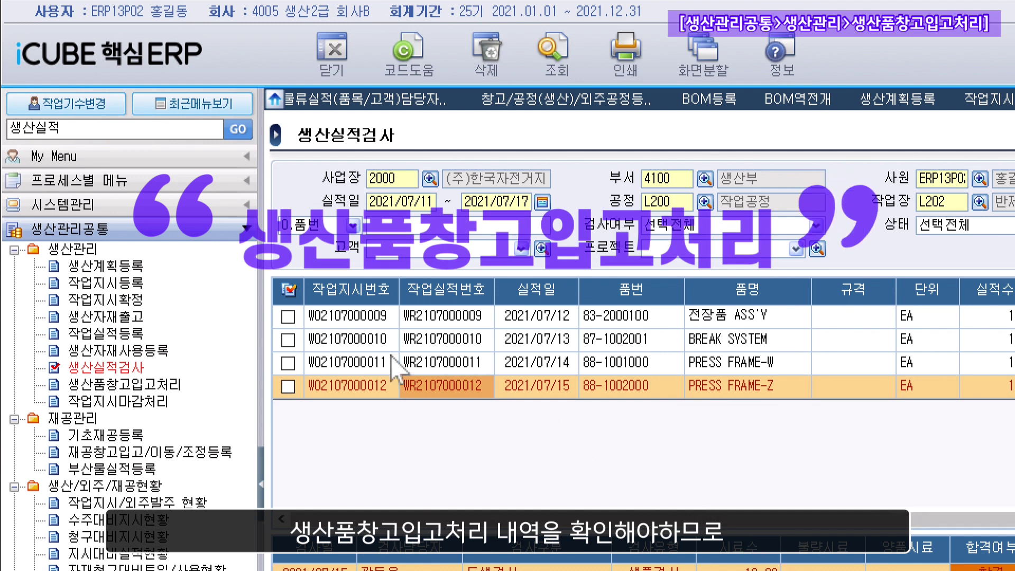
Open 생산품창고입고처리 and set the 실적기간 to 2021/07/11 through 2021/07/17
left_click(174, 391)
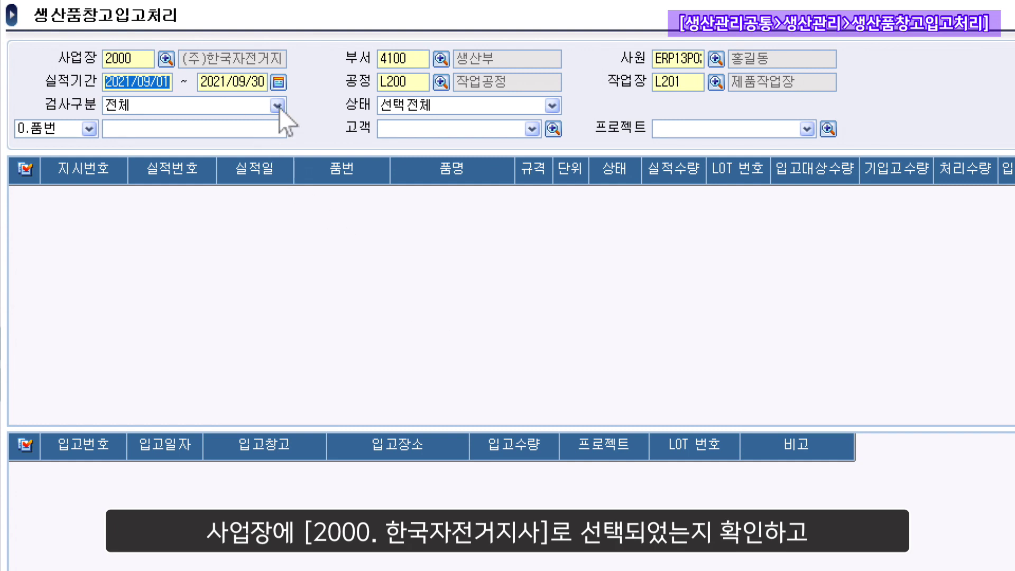
left_click(279, 82)
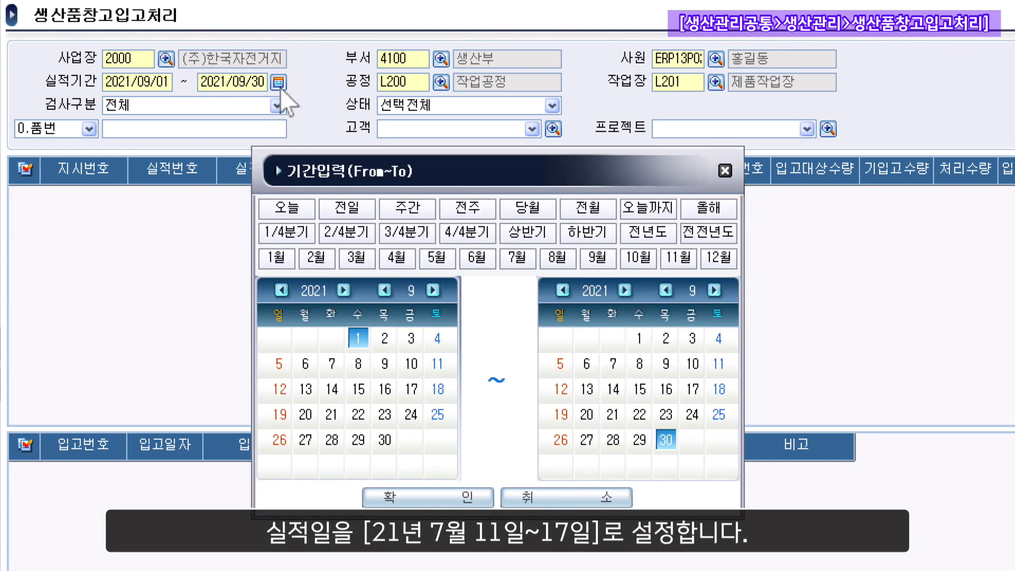
left_click(520, 265)
left_click(279, 392)
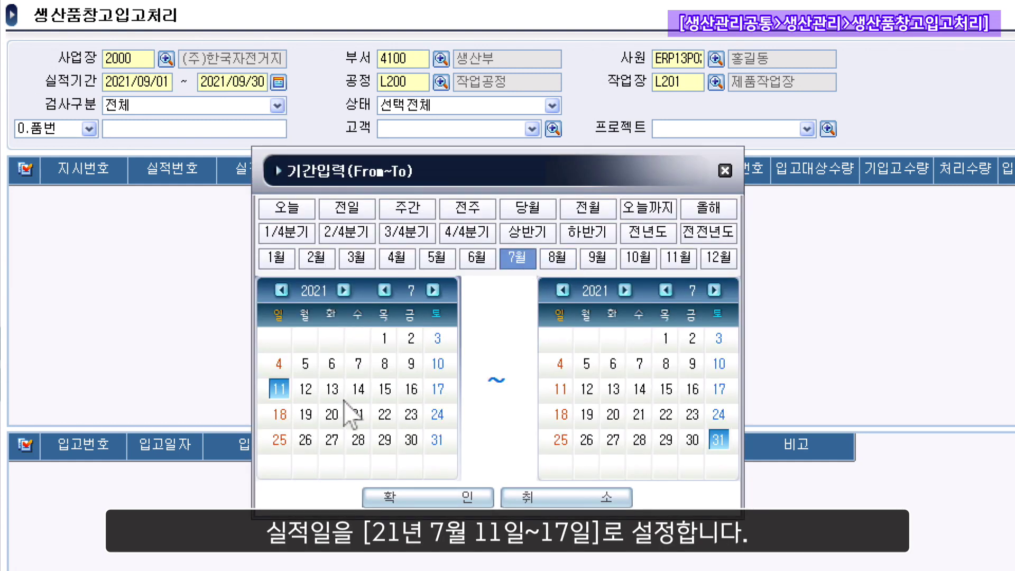
left_click(720, 390)
left_click(486, 498)
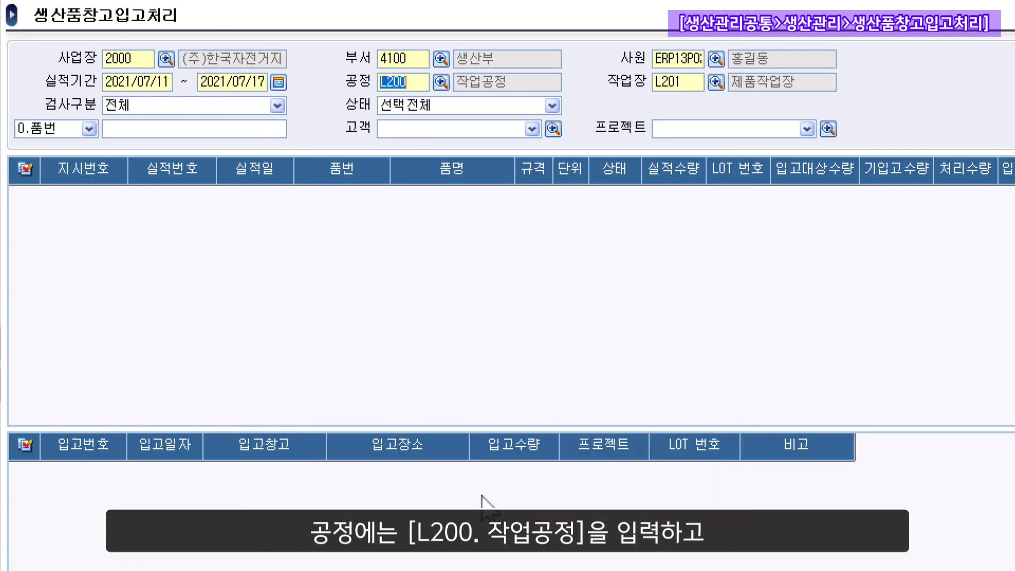
Retrieve the warehouse receipt records for 공정 L200 작업공정 and 작업장 L202 반제품작업장
key("Return")
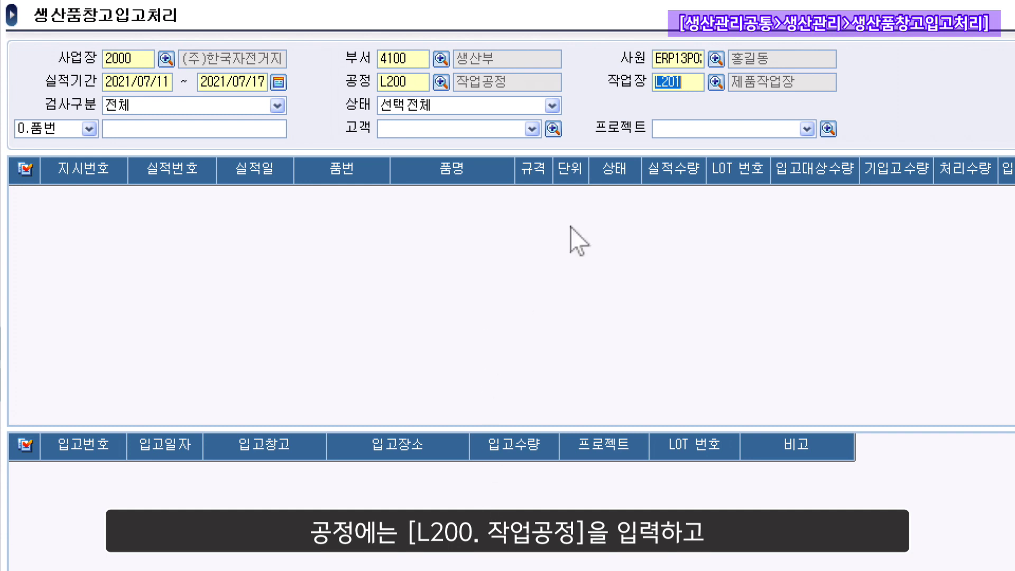
left_click(716, 82)
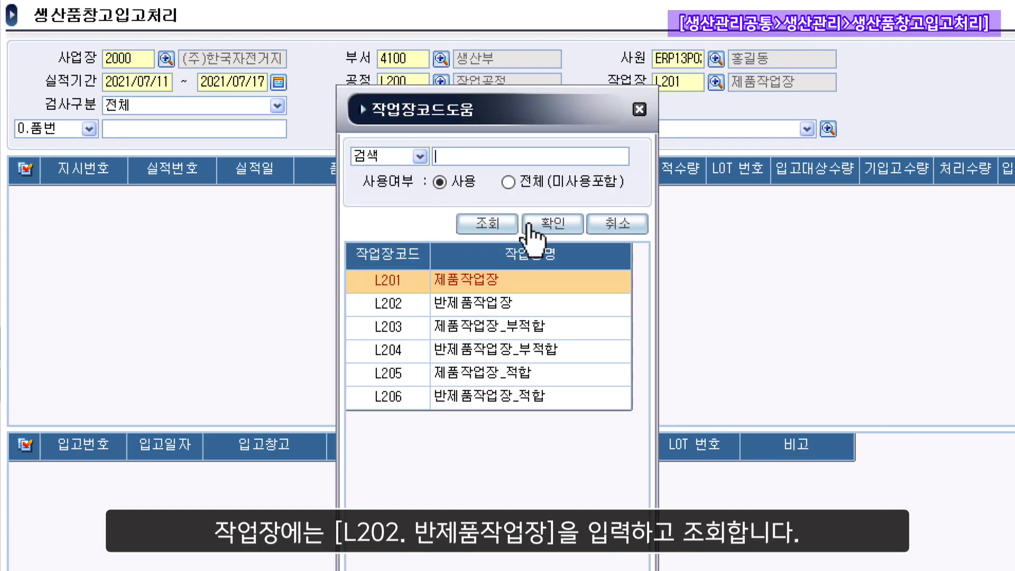
double_click(472, 304)
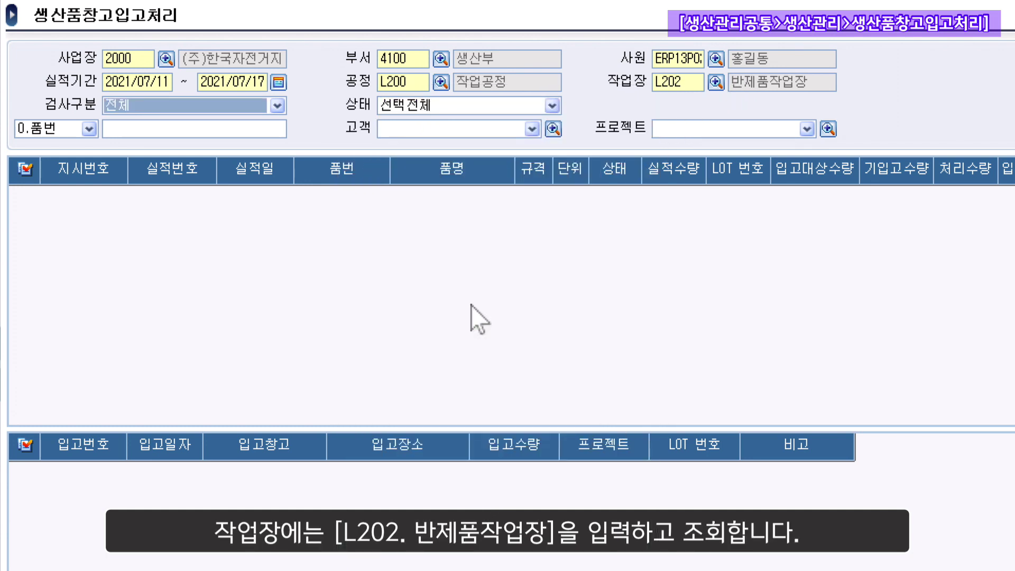
key("Return")
key("Return")
key("Return")
key("Return")
key("Return")
key("Return")
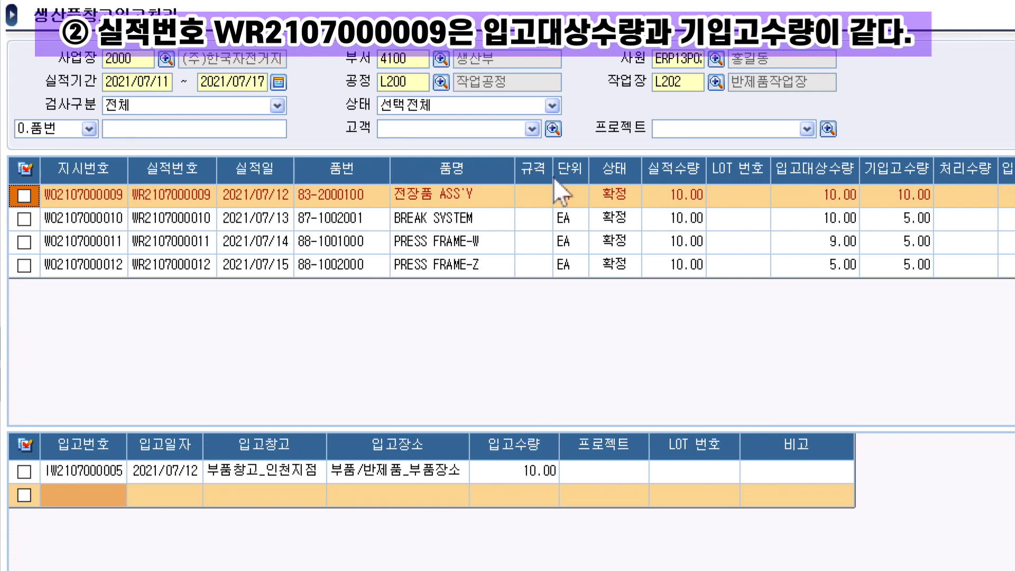
left_click(910, 196)
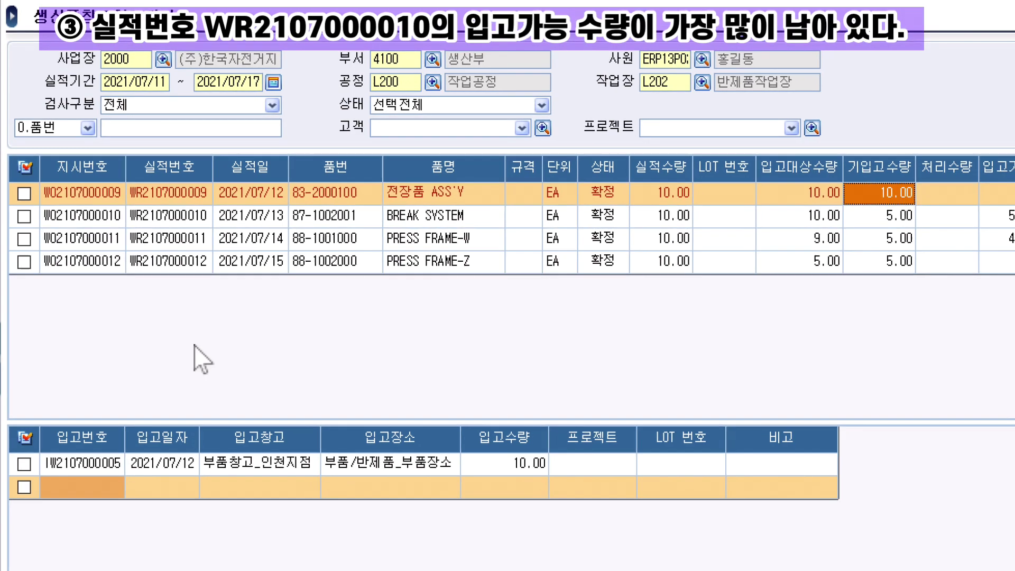
left_click(74, 218)
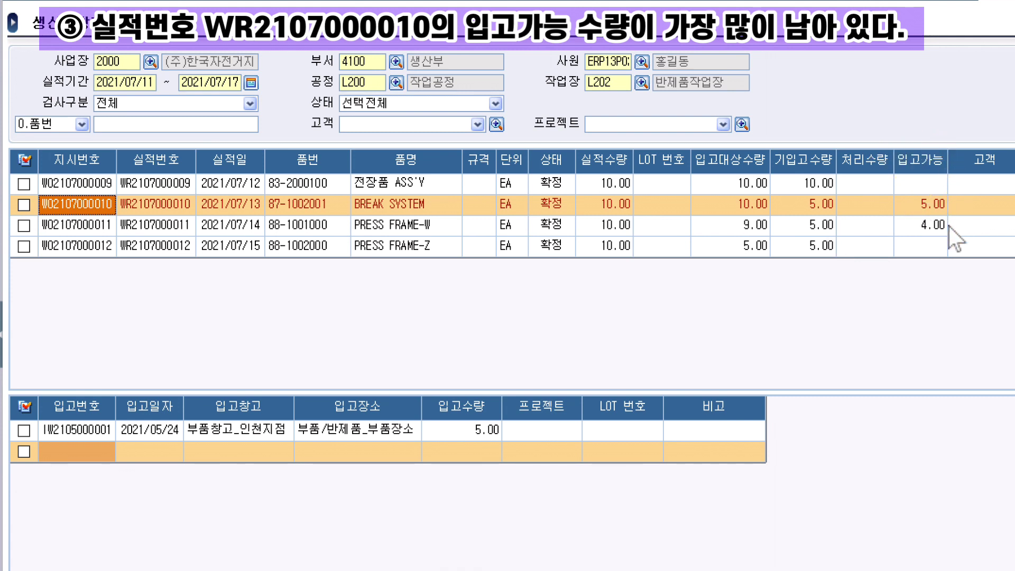
left_click_drag(952, 169, 978, 166)
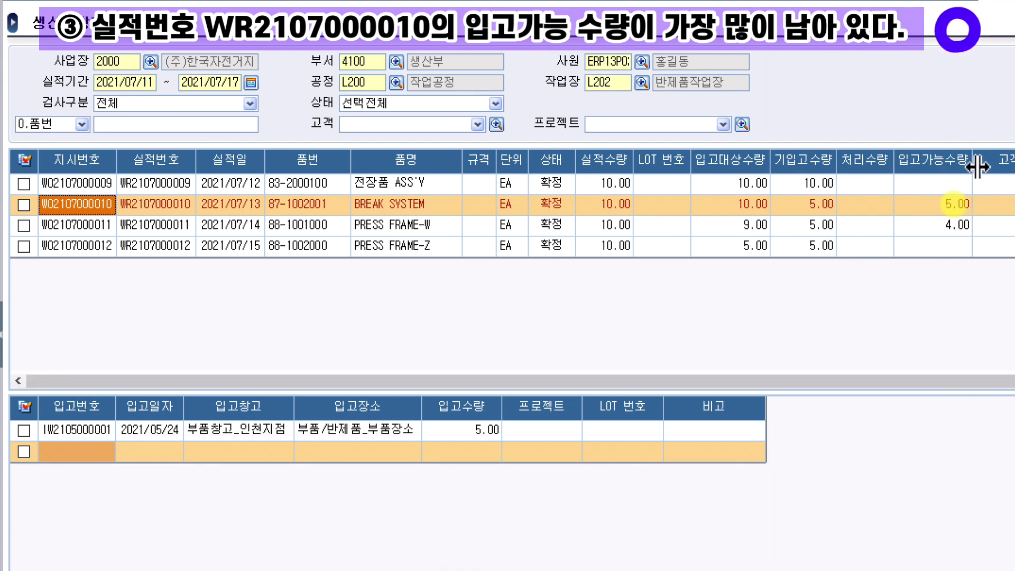
left_click(954, 205)
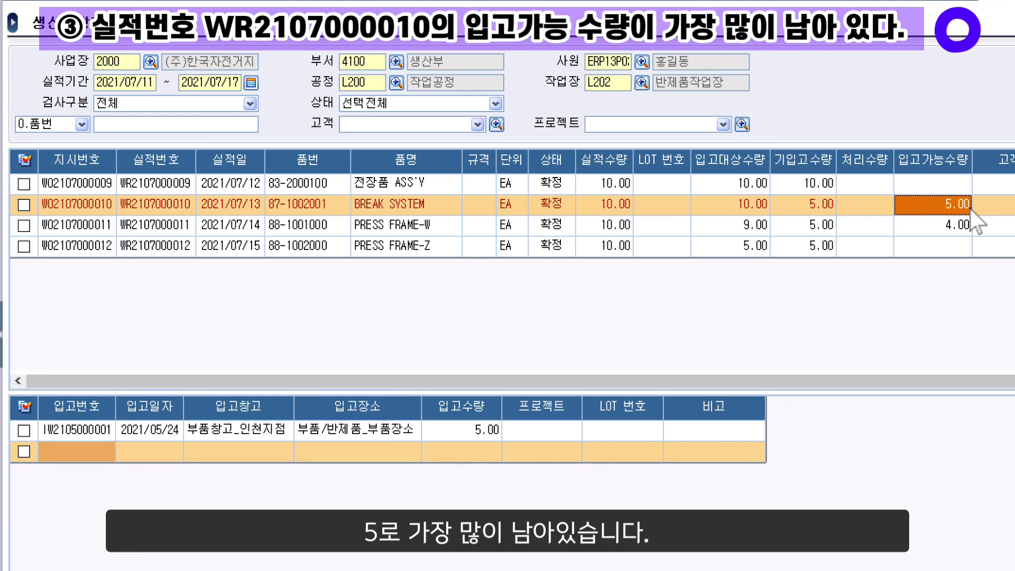
left_click(192, 226)
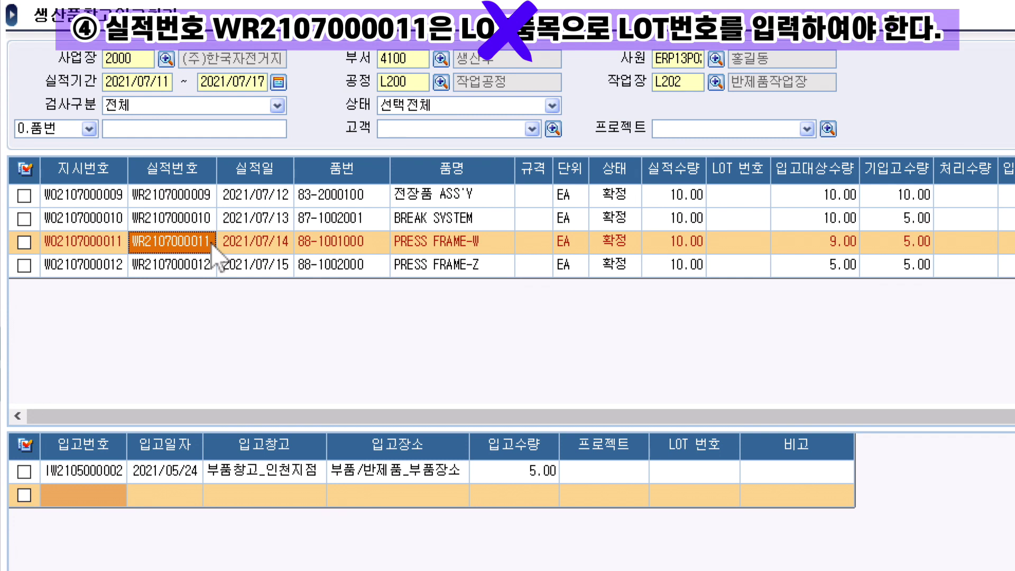
right_click(213, 247)
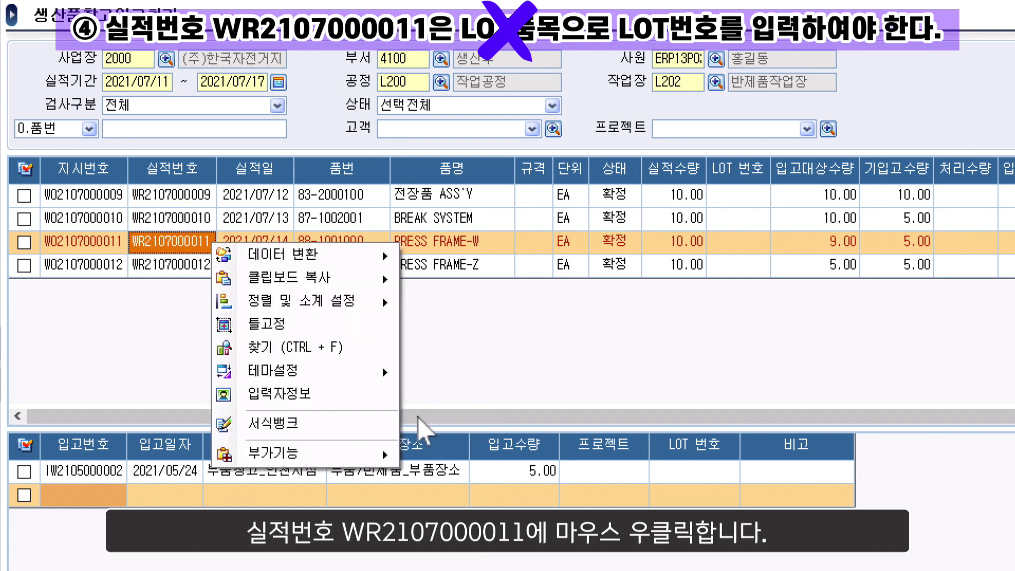
mouse_move(370, 460)
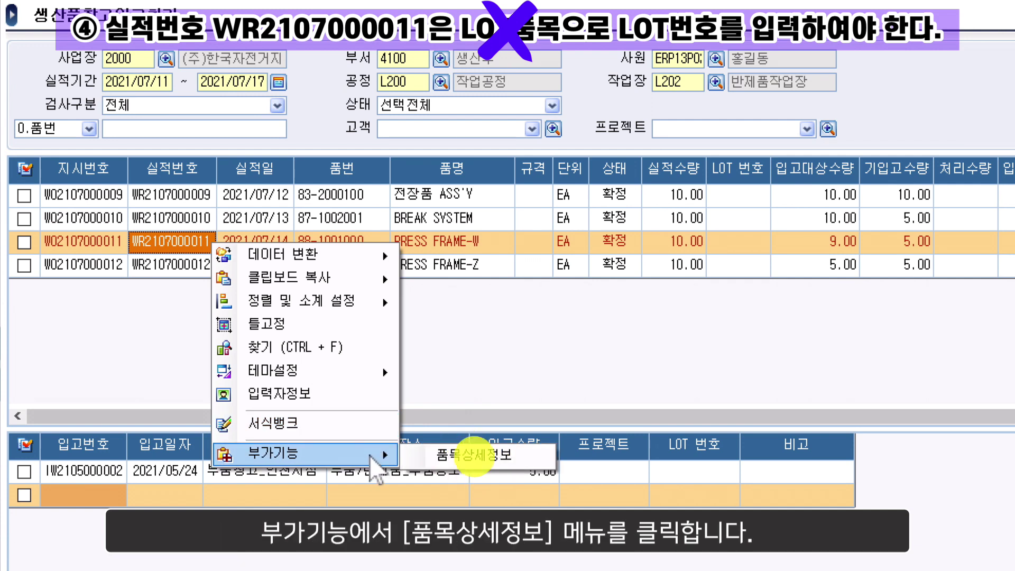
left_click(417, 460)
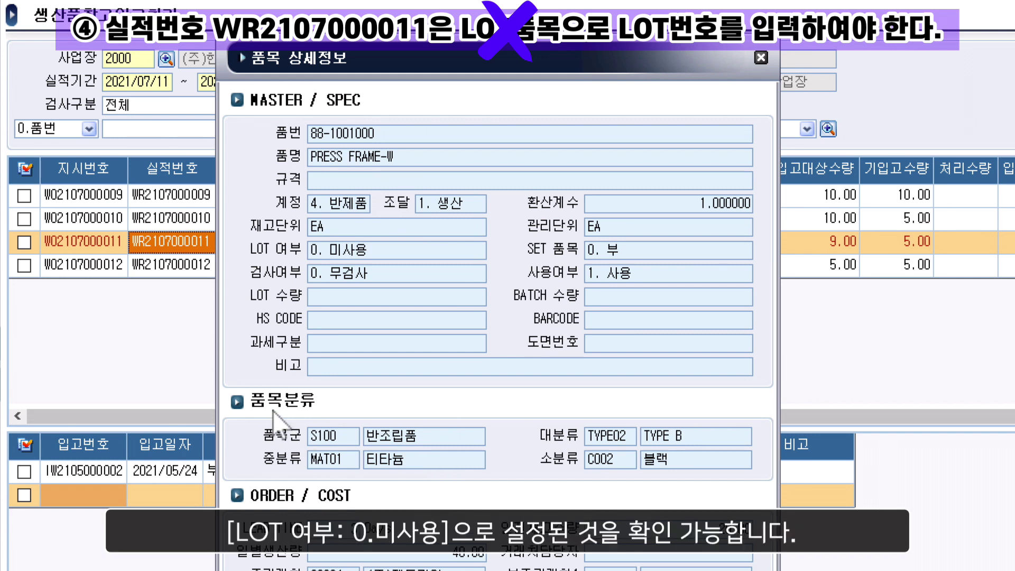
left_click(387, 256)
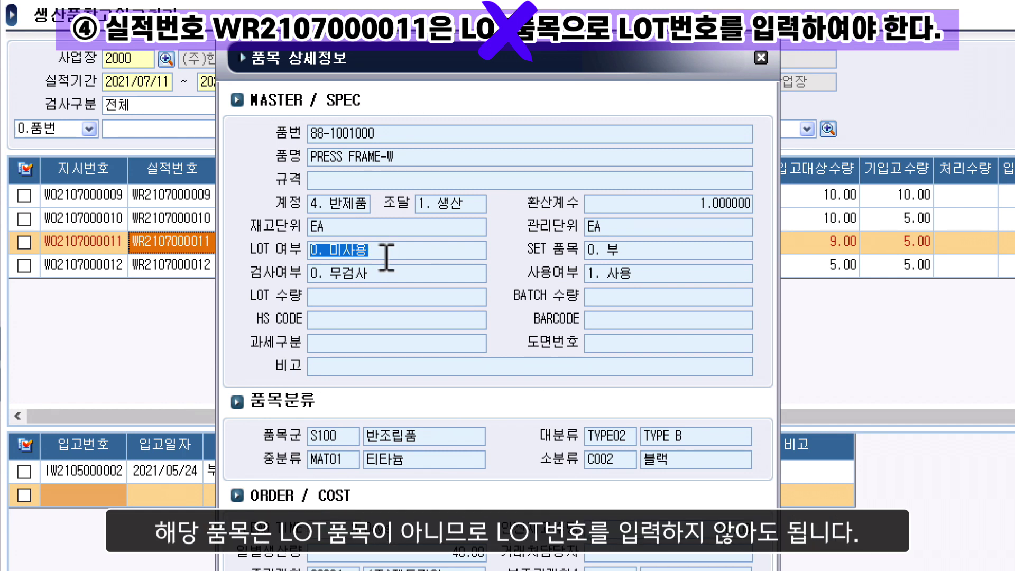
key("Escape")
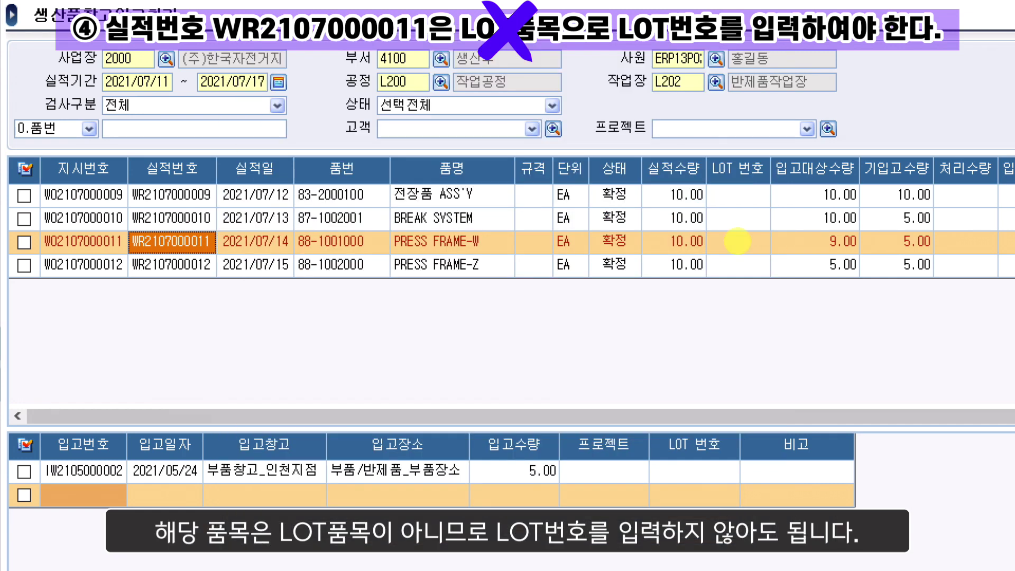
left_click(762, 247)
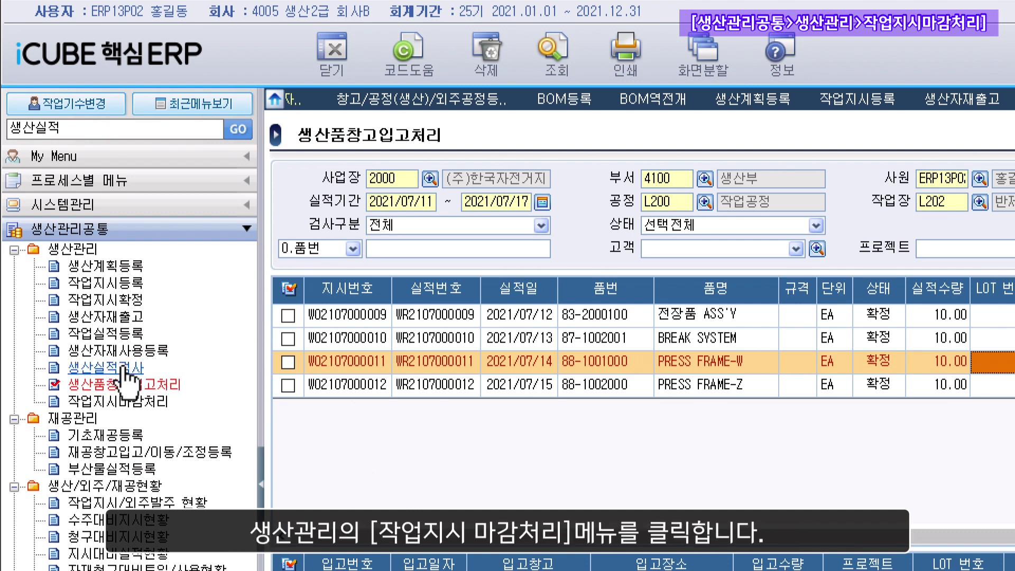
Search the program menus for 작업지시 and open 작업지시마감처리
left_click(136, 403)
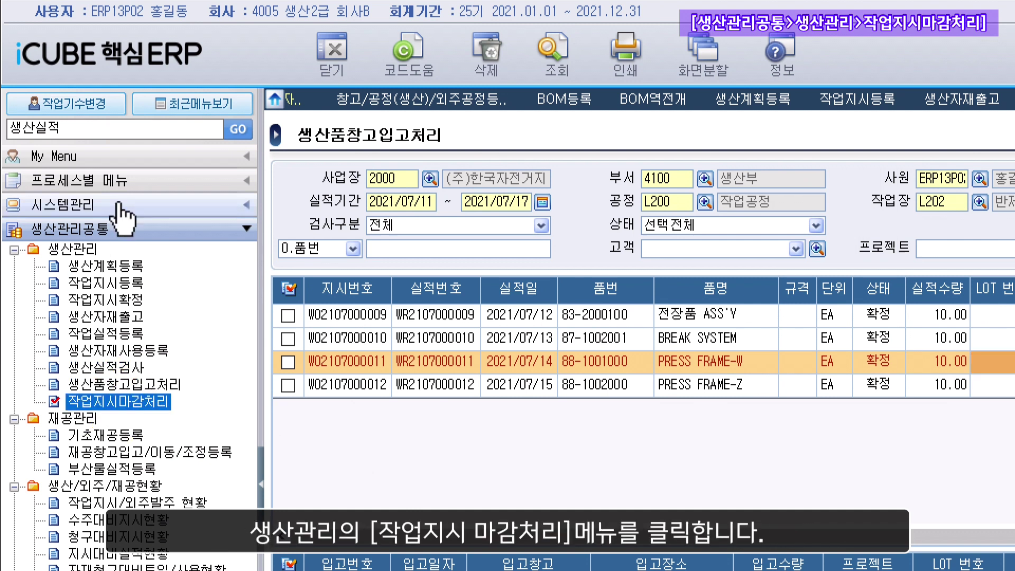
left_click(152, 129)
key("BackSpace")
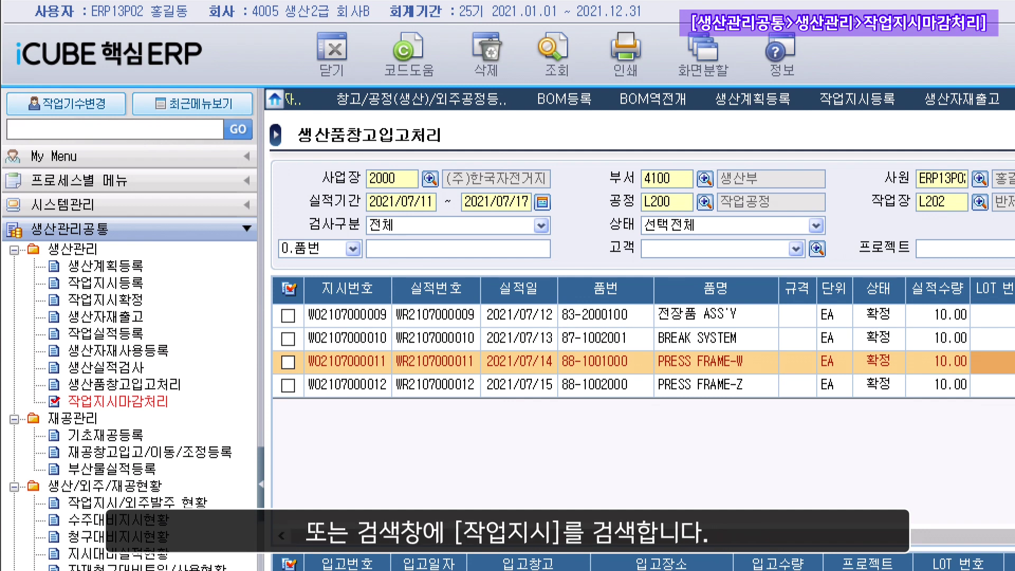
type("작업지시")
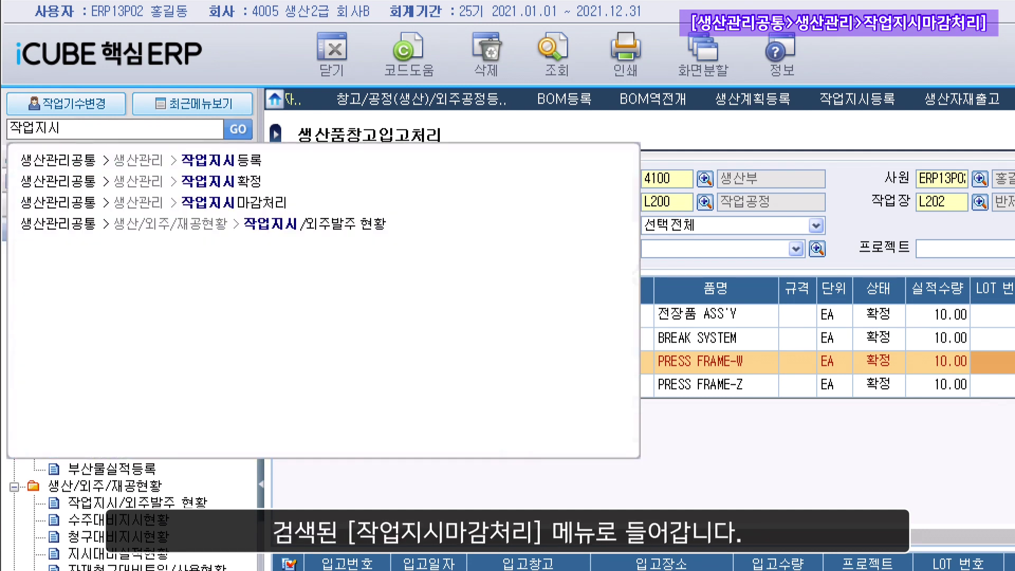
left_click(263, 204)
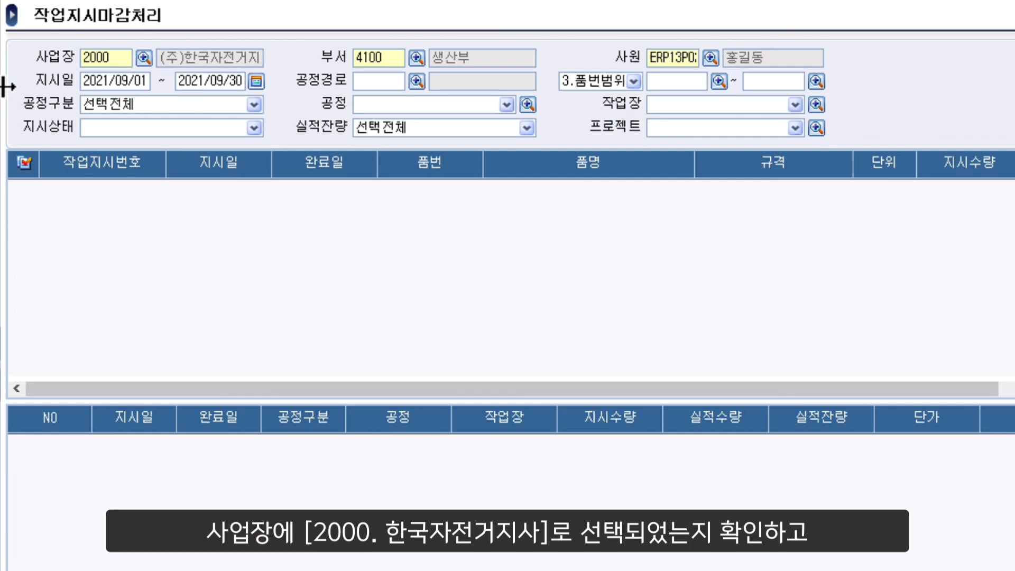
Set the 지시일 period to 2021/07/18 through 2021/07/24
left_click(250, 83)
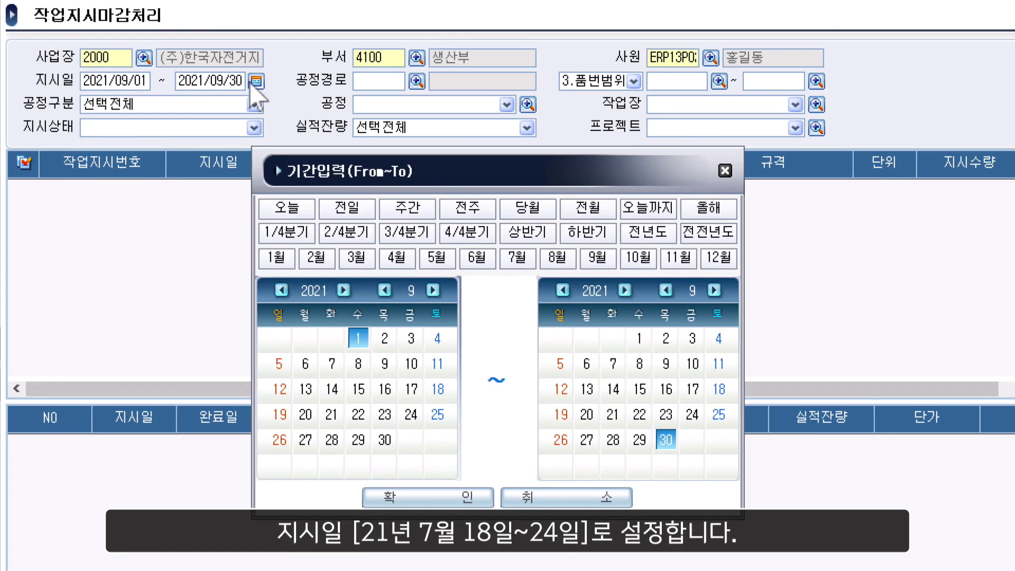
left_click(517, 258)
left_click(279, 414)
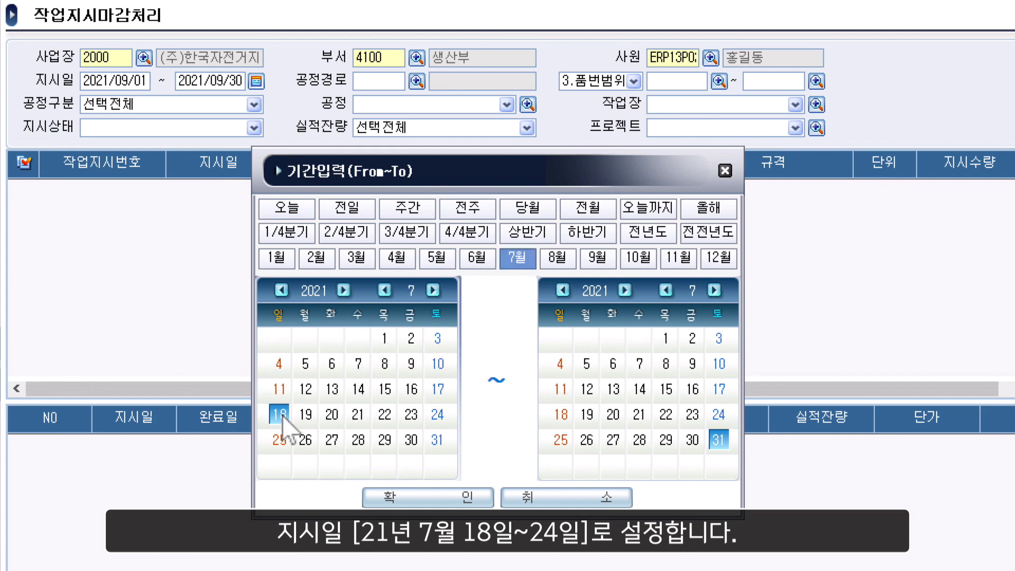
left_click(718, 414)
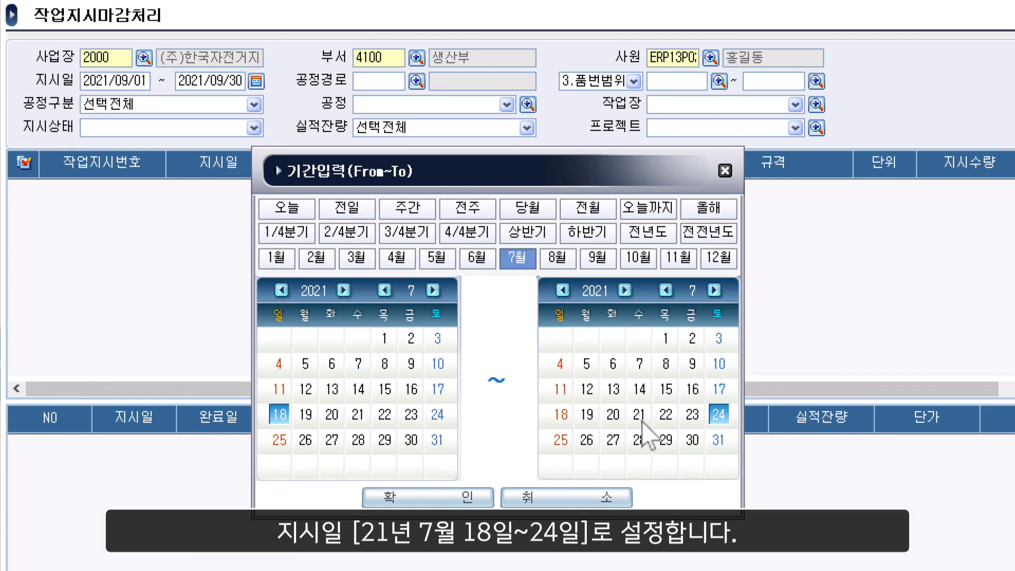
left_click(470, 497)
Set 공정 to L200 작업공정 and 작업장 to L201 제품작업장 for the work order closing query
left_click(253, 107)
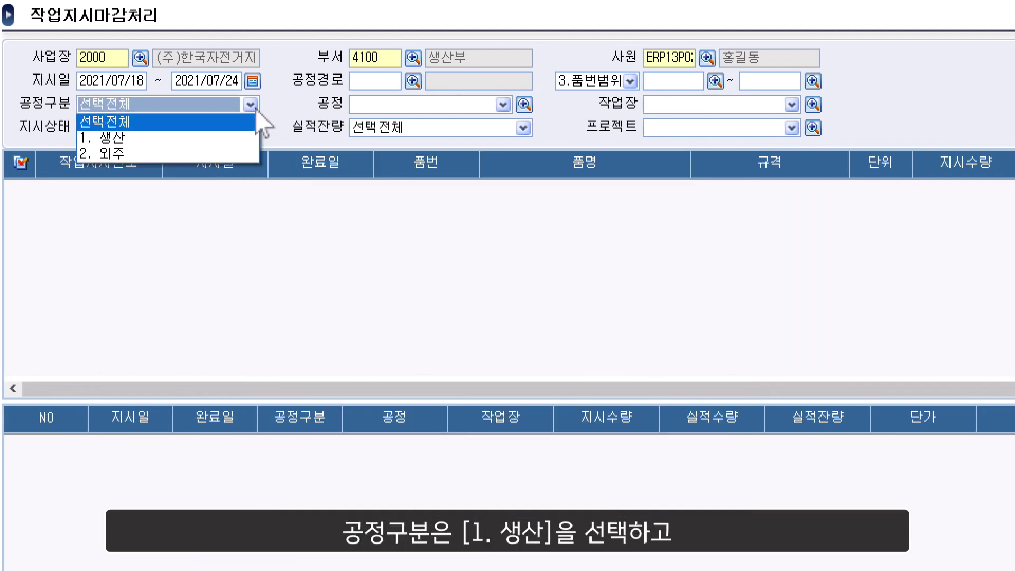
left_click(237, 143)
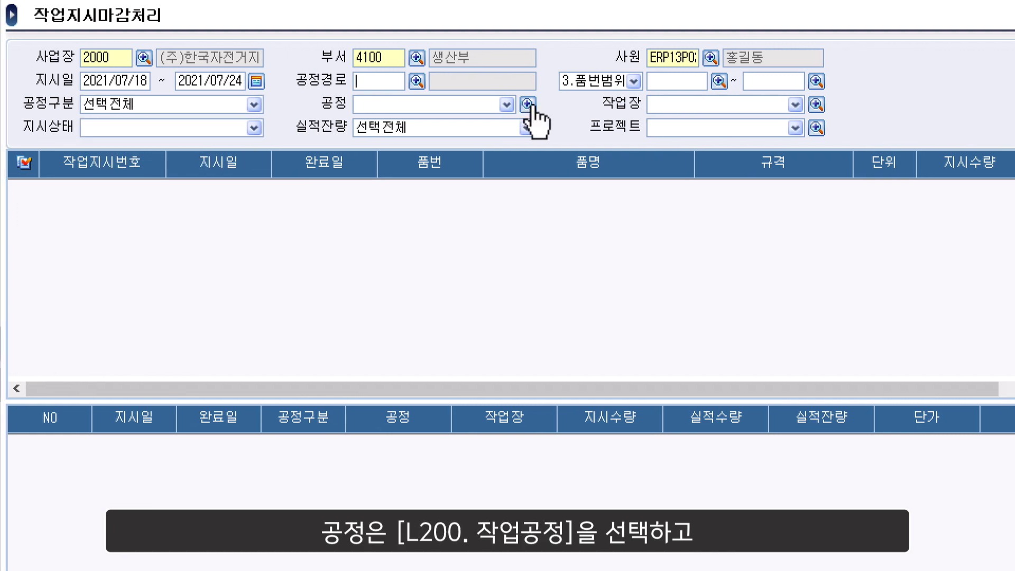
left_click(524, 104)
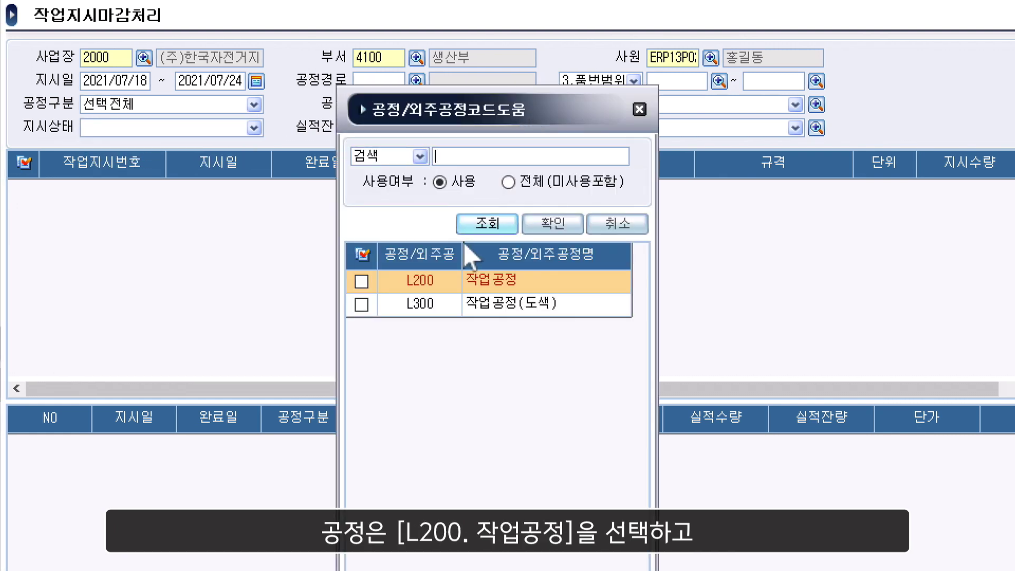
left_click(361, 282)
left_click(553, 225)
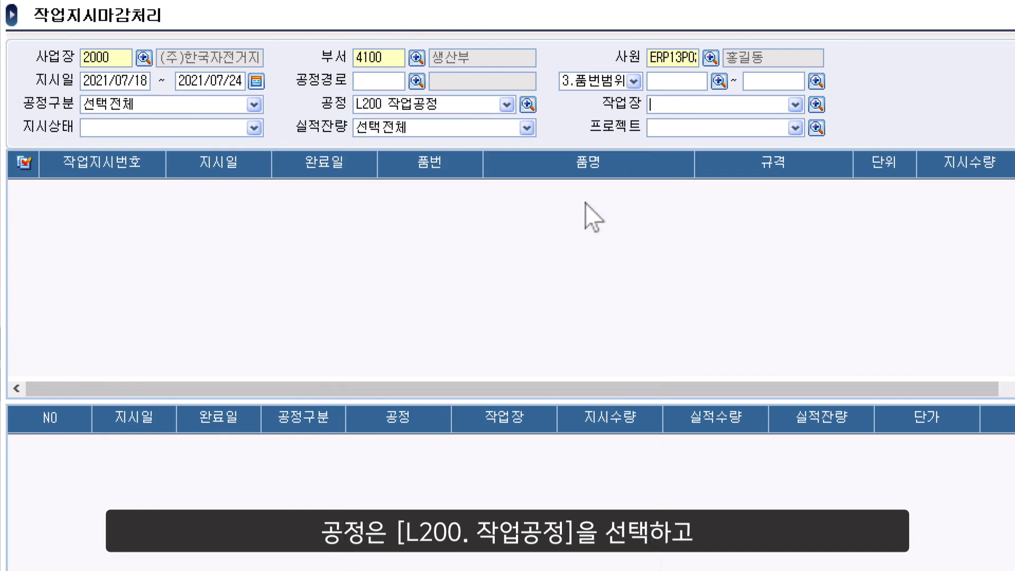
left_click(817, 105)
left_click(361, 281)
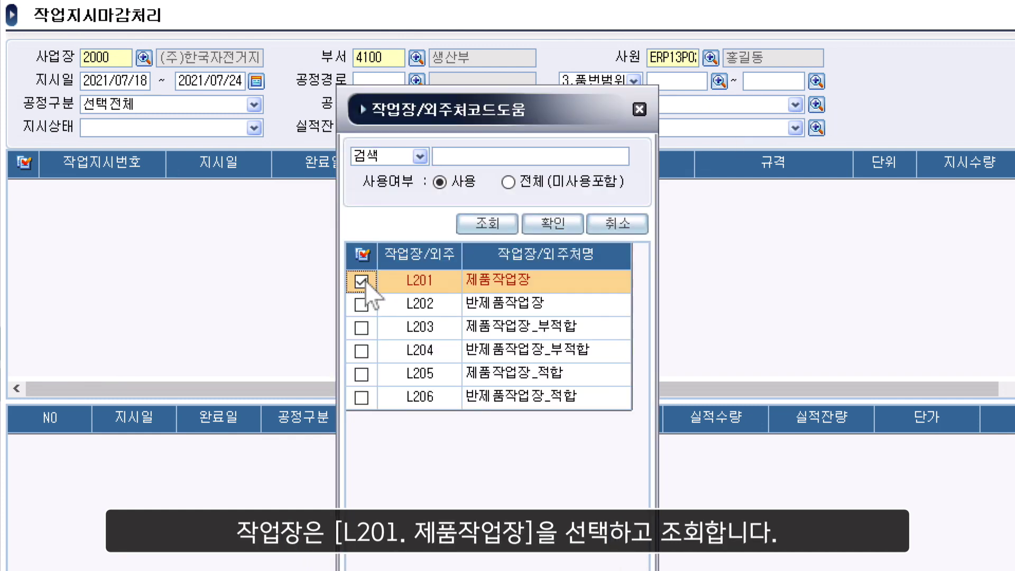
left_click(554, 224)
key("Return")
key("Return")
key("Return")
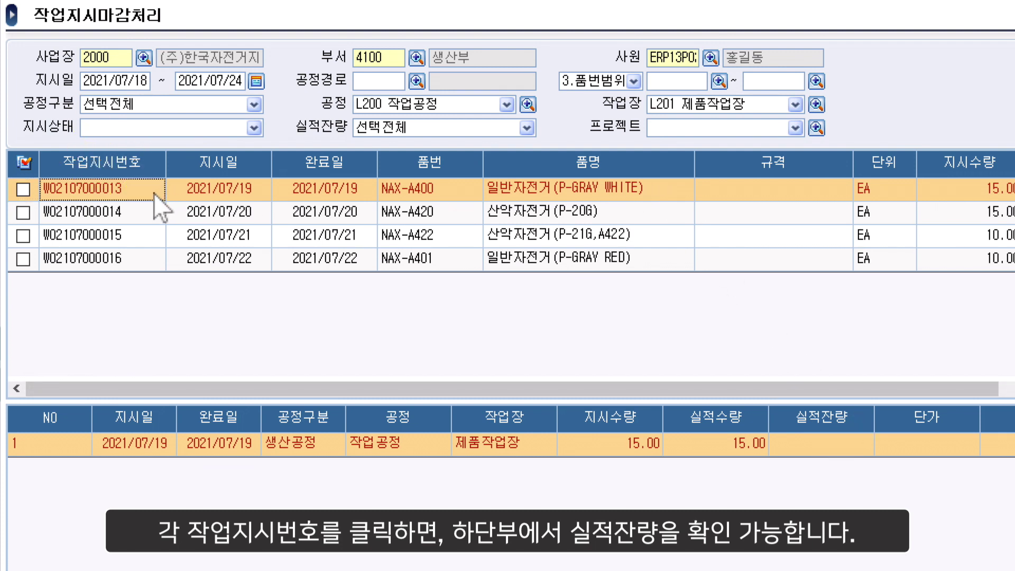
left_click(157, 216)
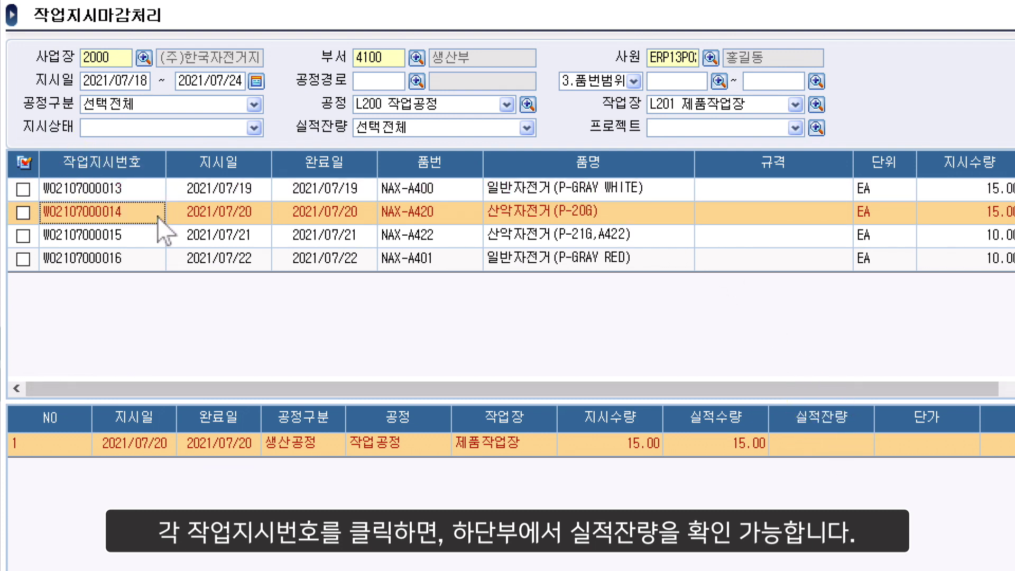
left_click(160, 238)
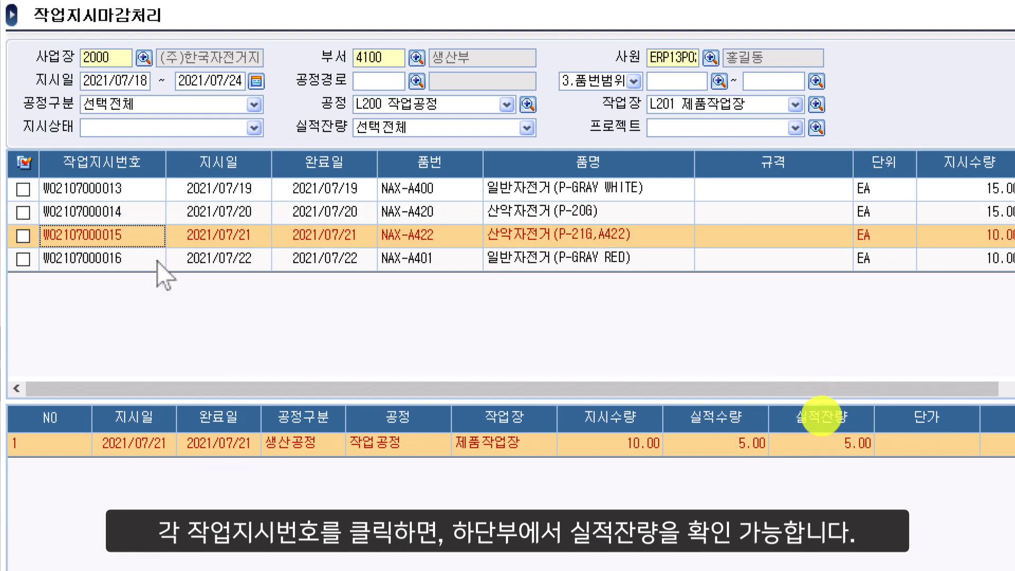
left_click(157, 261)
left_click(154, 240)
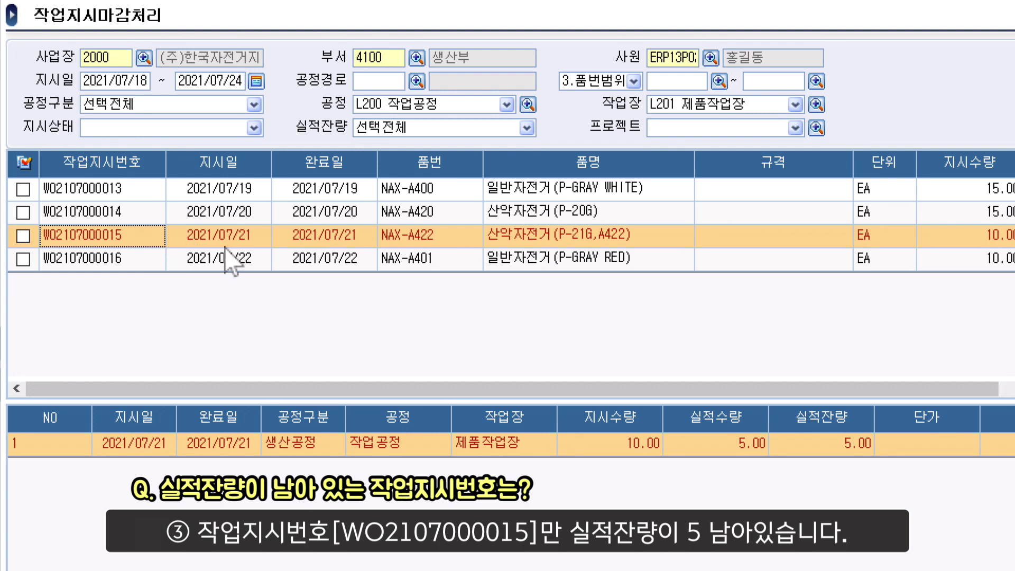
left_click(852, 445)
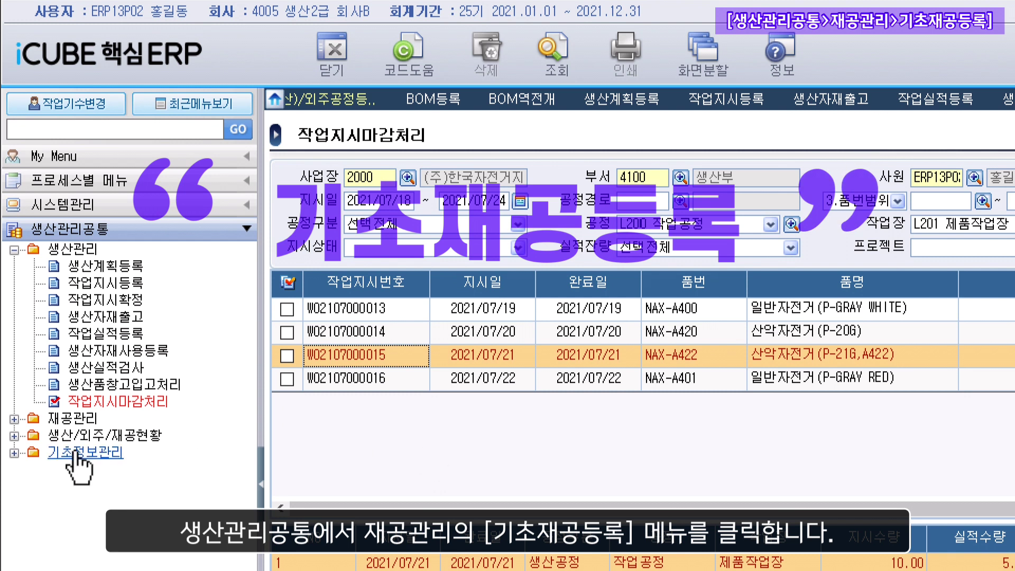
Expand 재공관리, search the program menus for 재공 and open 기초재공등록
left_click(73, 418)
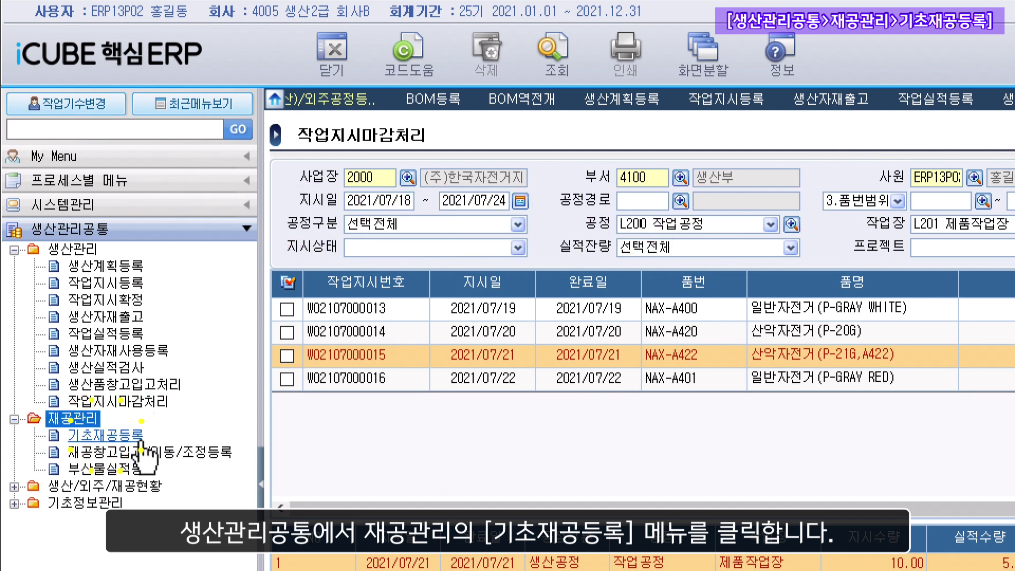
left_click(139, 438)
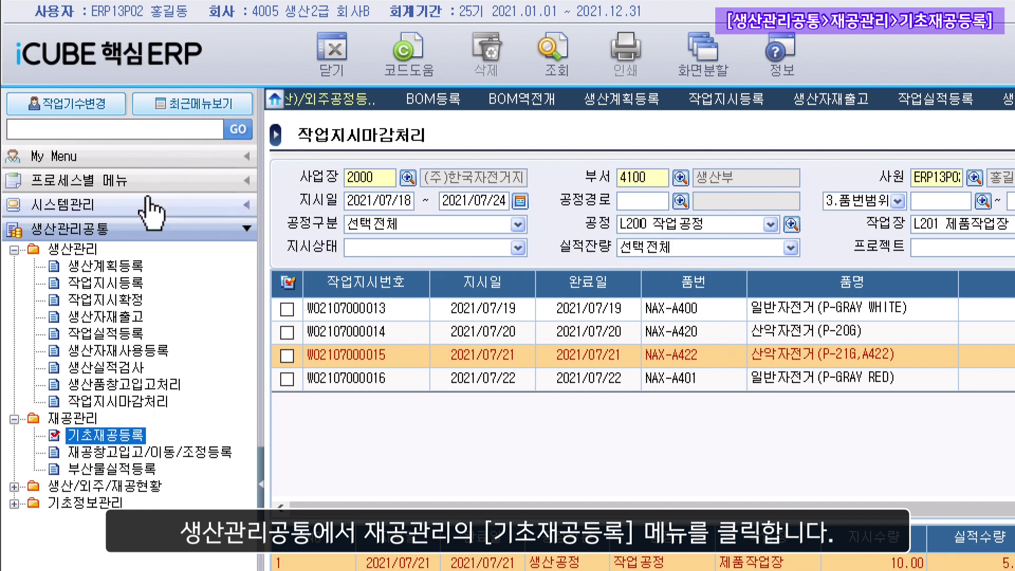
left_click(170, 132)
type("재")
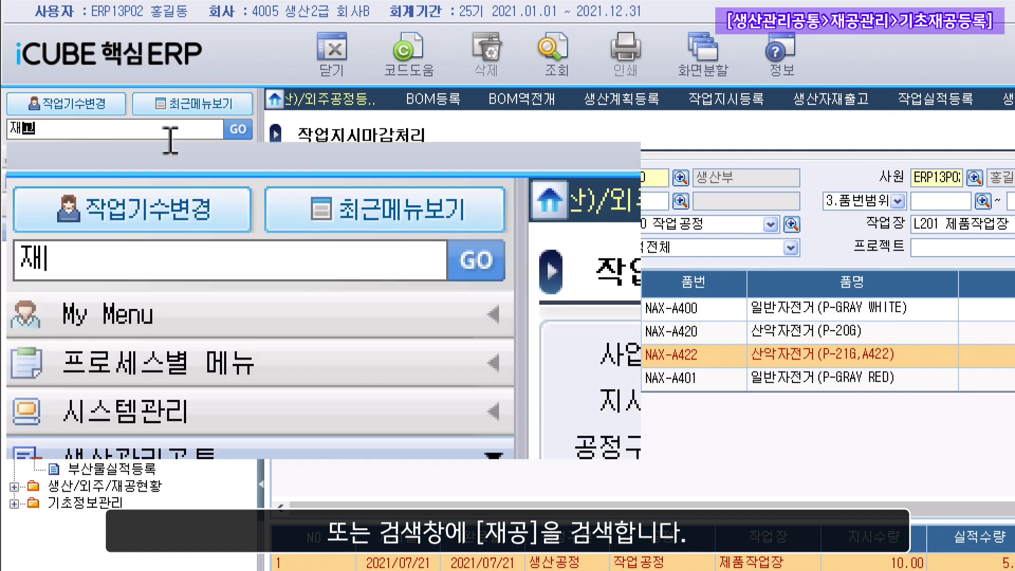
type("공")
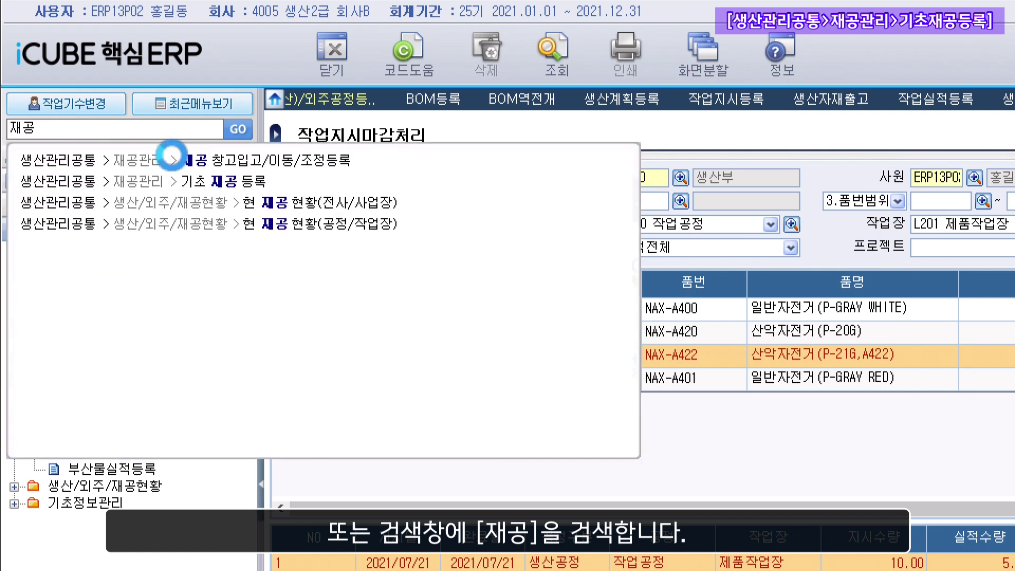
left_click(227, 183)
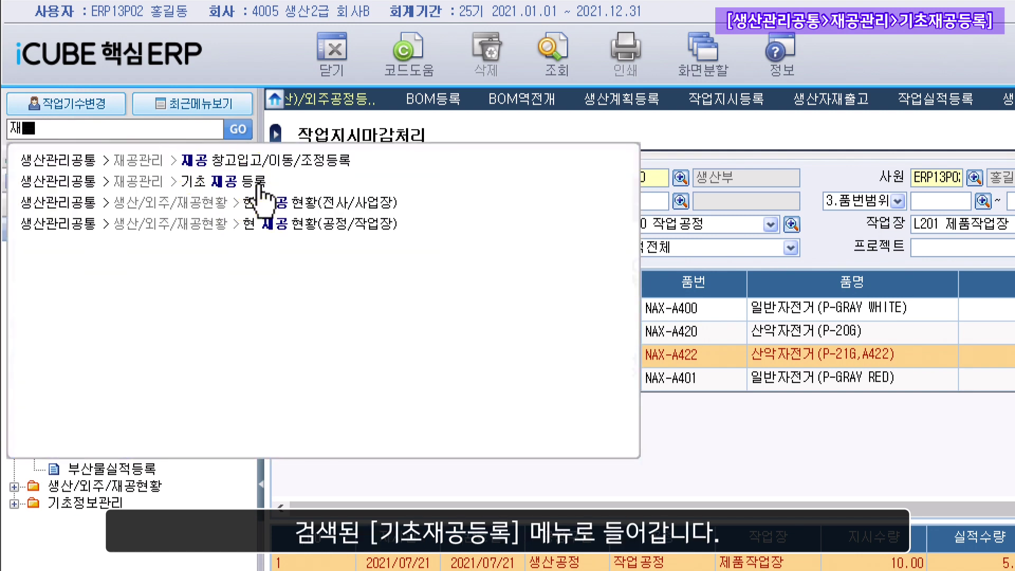
left_click(259, 187)
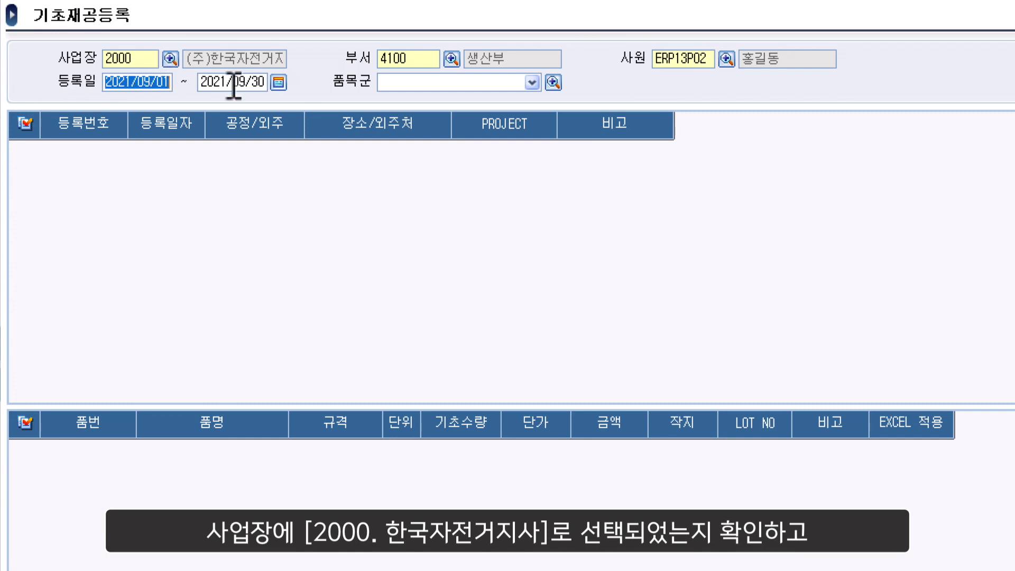
Set the 등록일 period to 2021/07/01 through 2021/07/01 and retrieve the initial WIP records
left_click(279, 82)
left_click(517, 257)
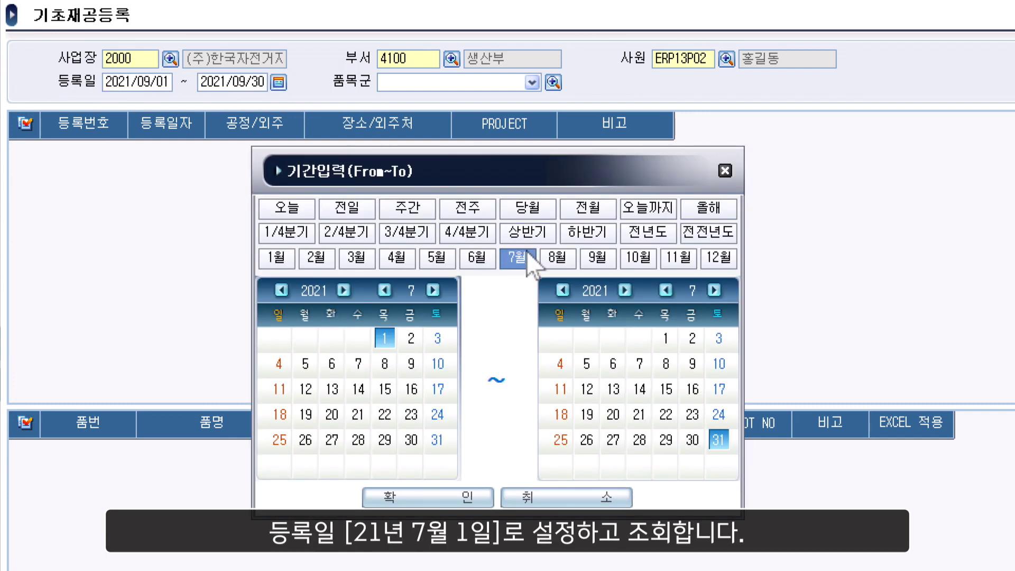
left_click(666, 339)
left_click(477, 498)
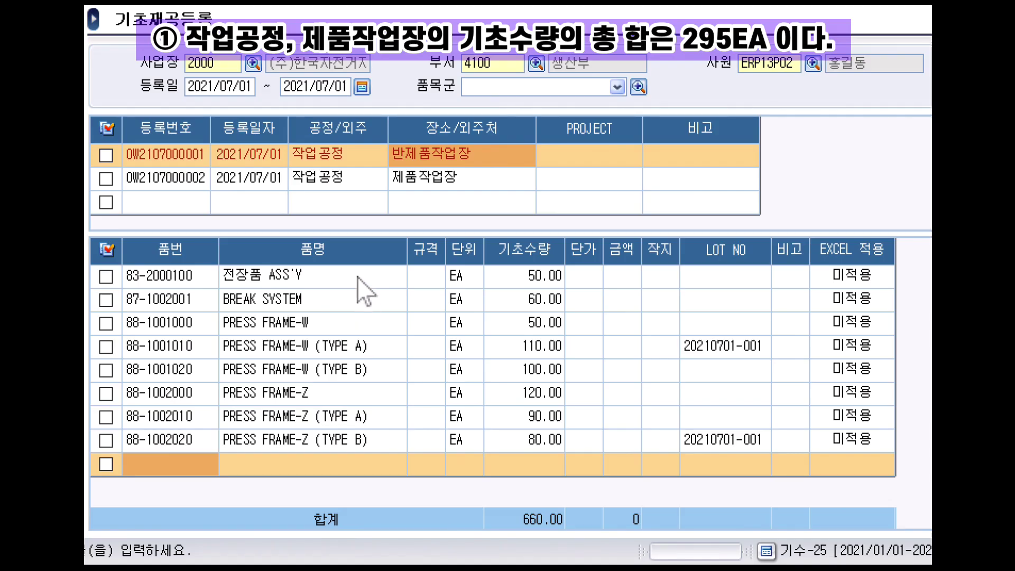
Check the total 기초수량 of 제품작업장 and the items with a LOT NO in 반제품작업장
left_click(339, 174)
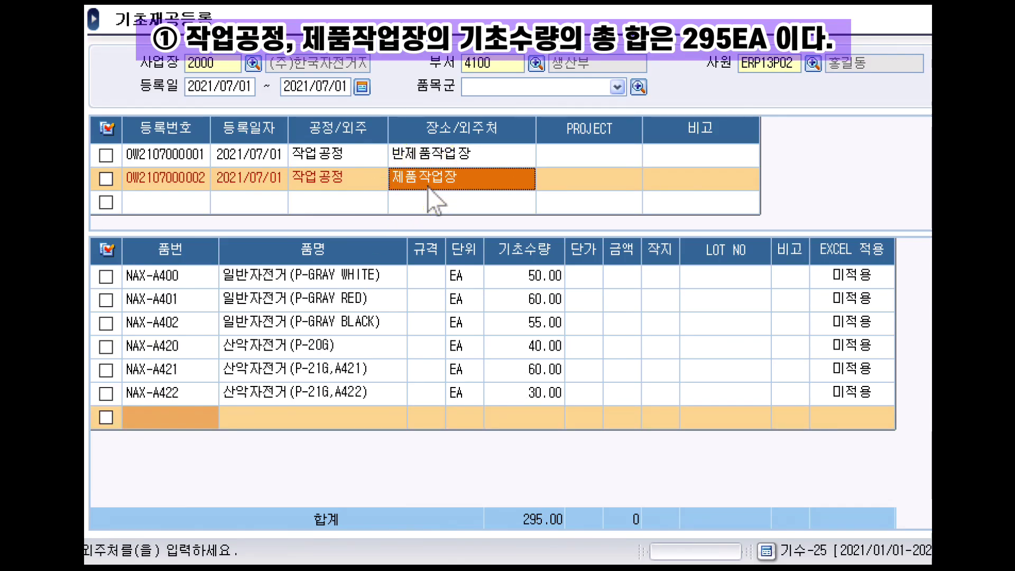
left_click(522, 250)
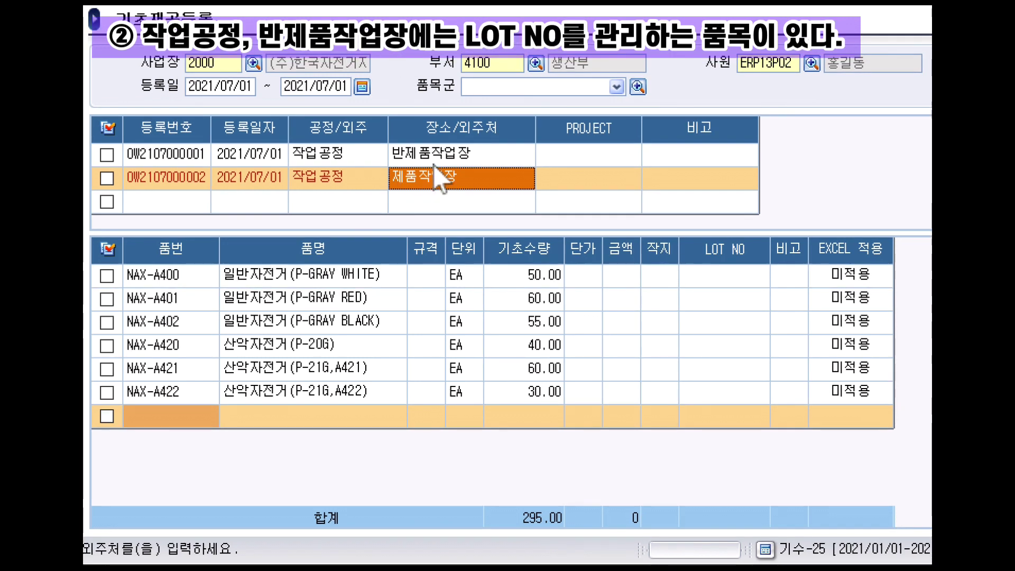
left_click(418, 155)
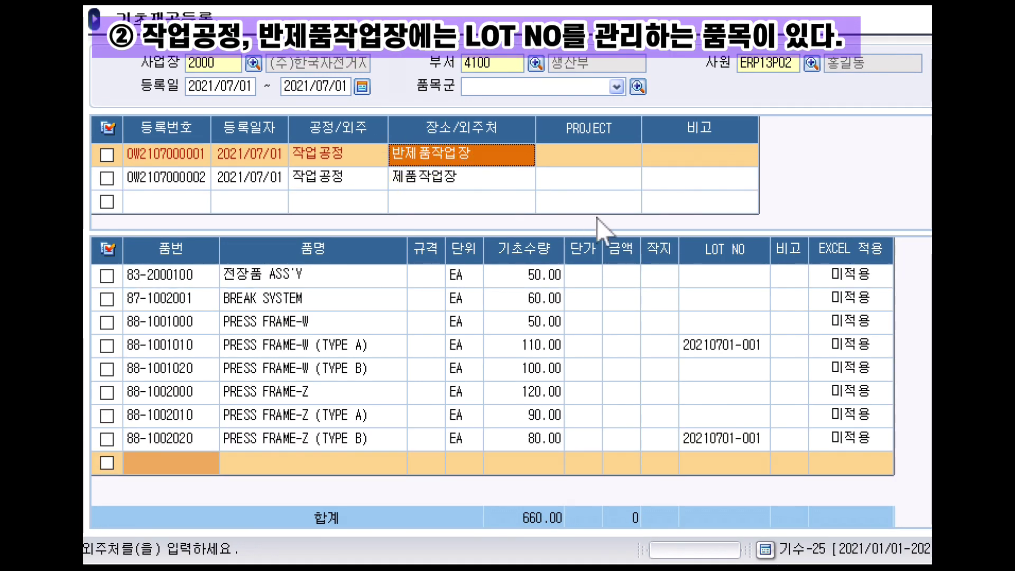
left_click(760, 348)
left_click(760, 348)
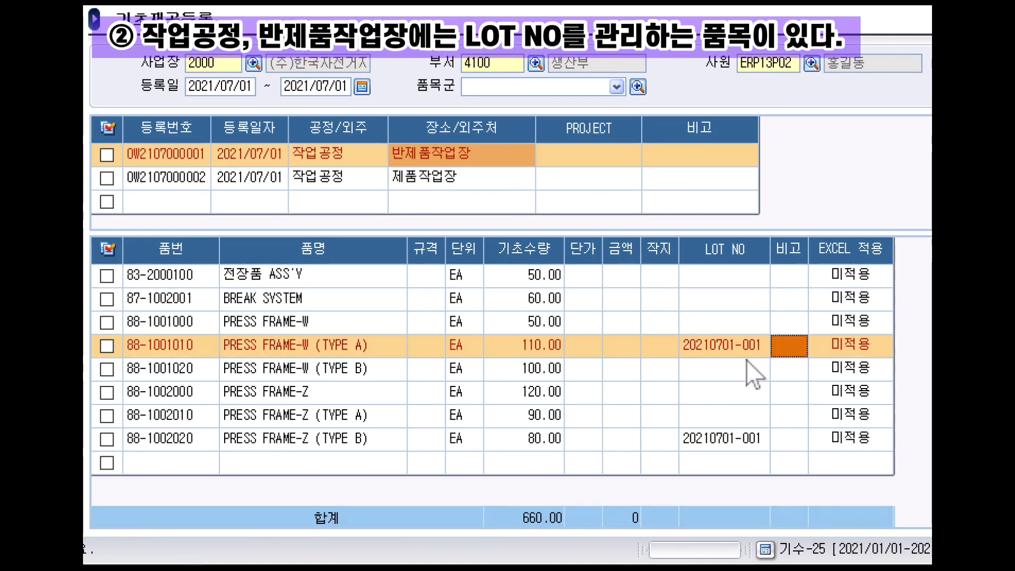
left_click(758, 443)
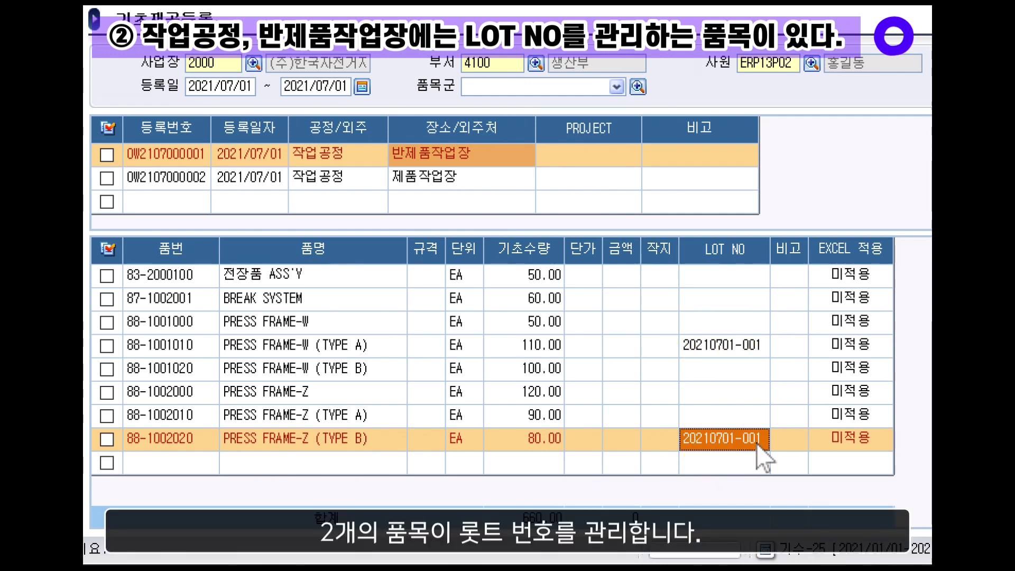
Compare 기초수량 of NAX-A420 and NAX-A422 in 제품작업장, and check that of 88-1002000 PRESS FRAME-Z in 반제품작업장
left_click(458, 180)
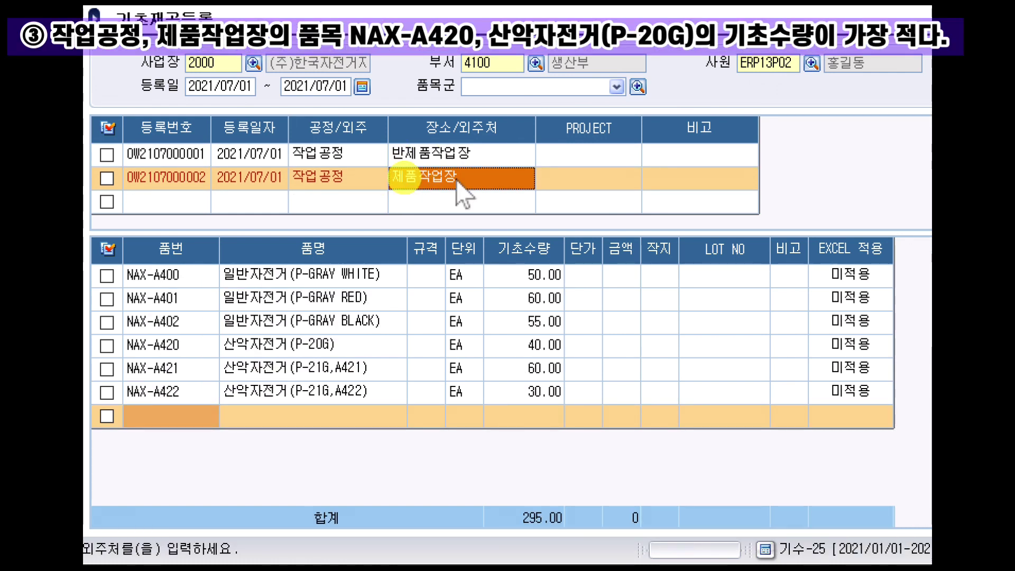
left_click(184, 350)
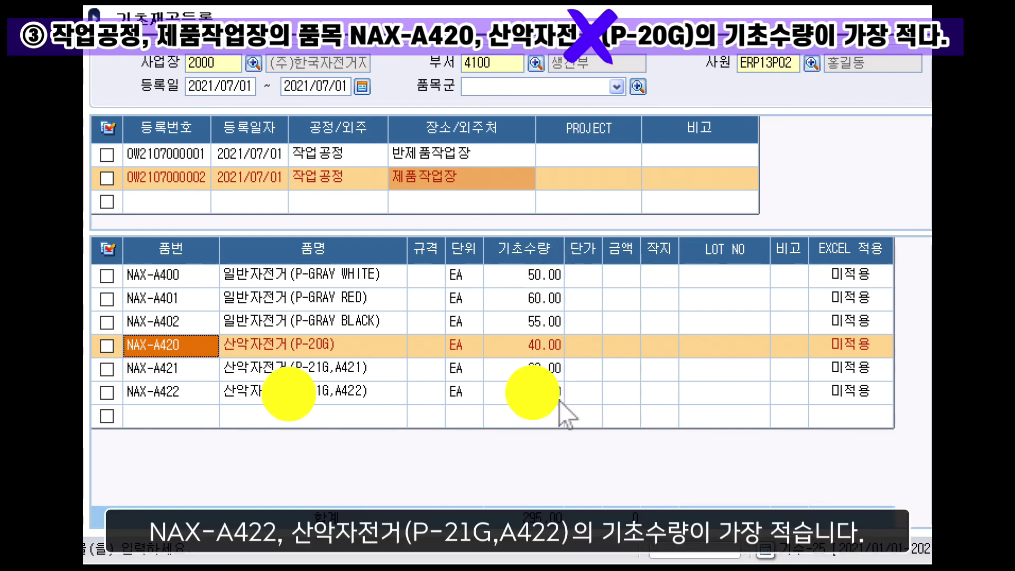
left_click(531, 391)
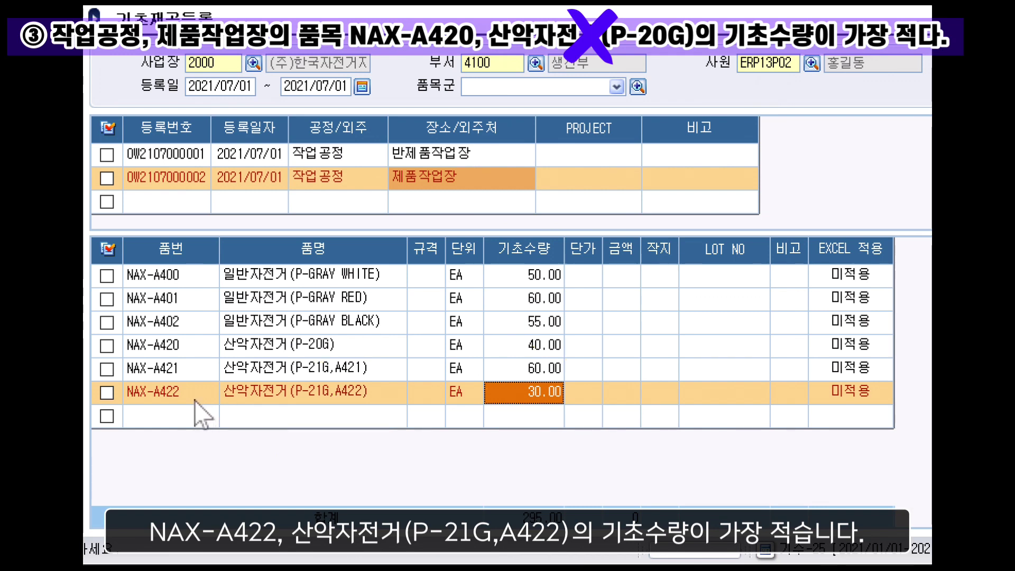
left_click(410, 156)
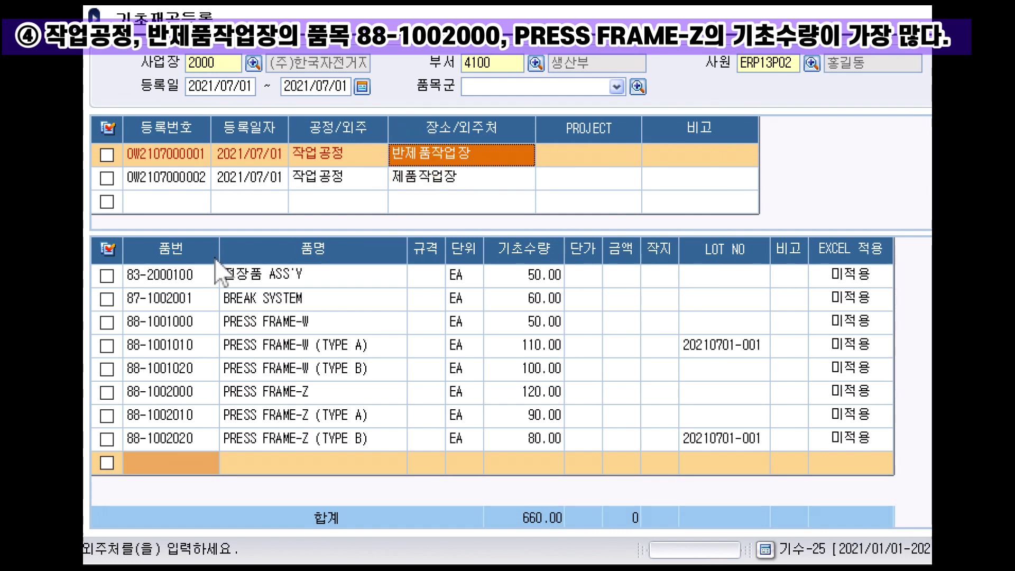
left_click(213, 392)
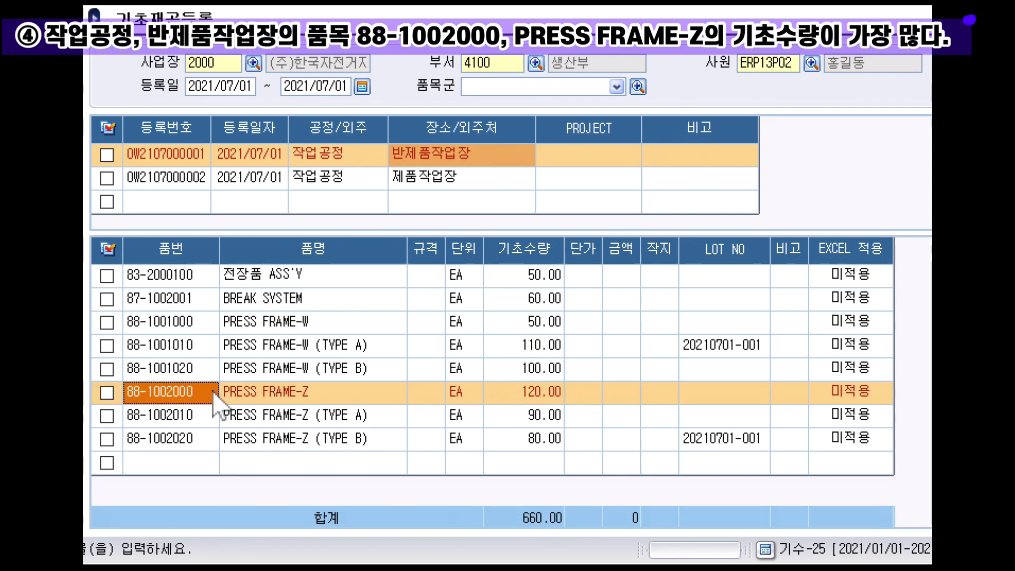
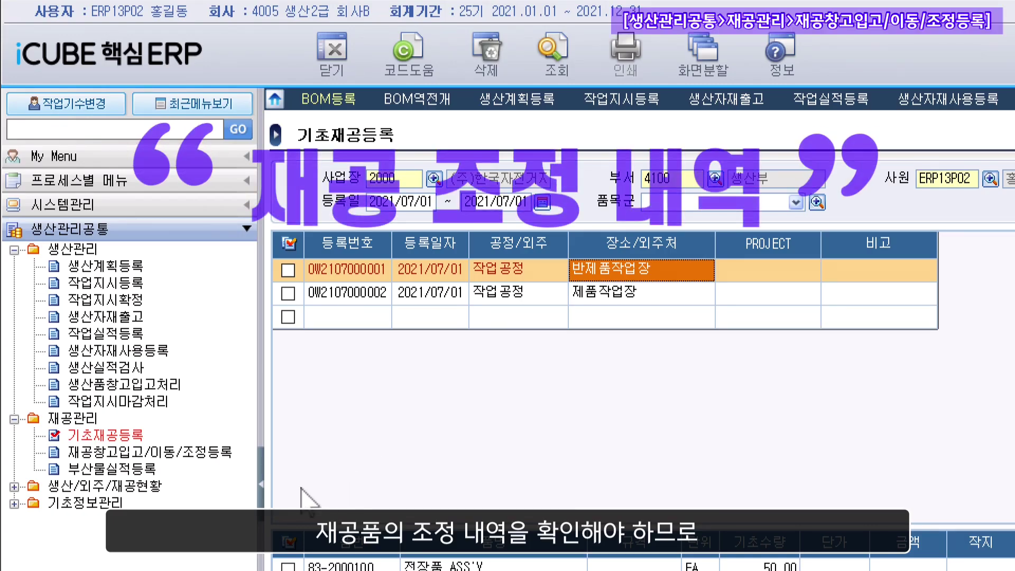
Search the program menus for 재공 and open 재공창고입고/이동/조정등록
left_click(132, 452)
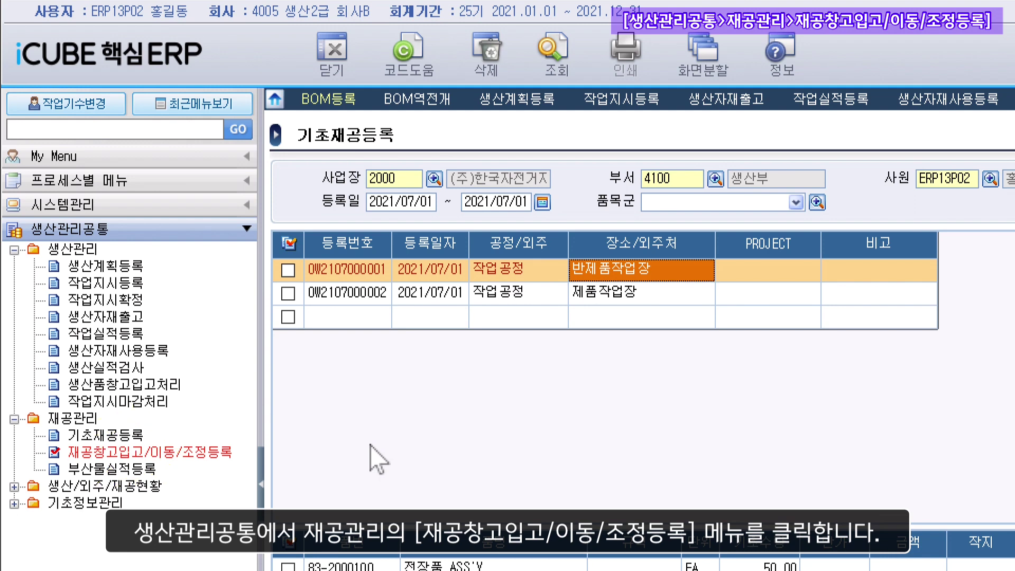
left_click(211, 132)
type("재공")
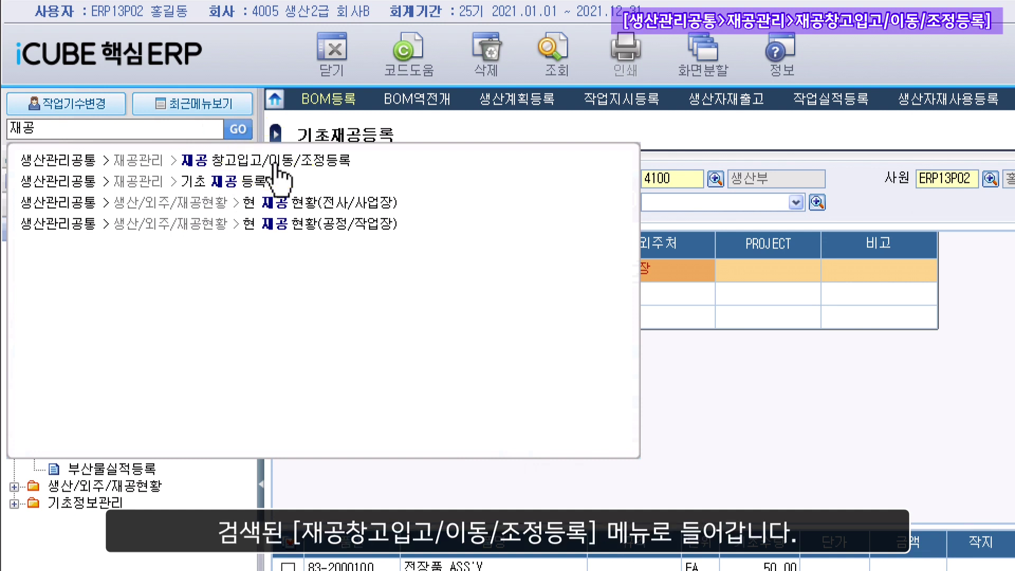
left_click(349, 161)
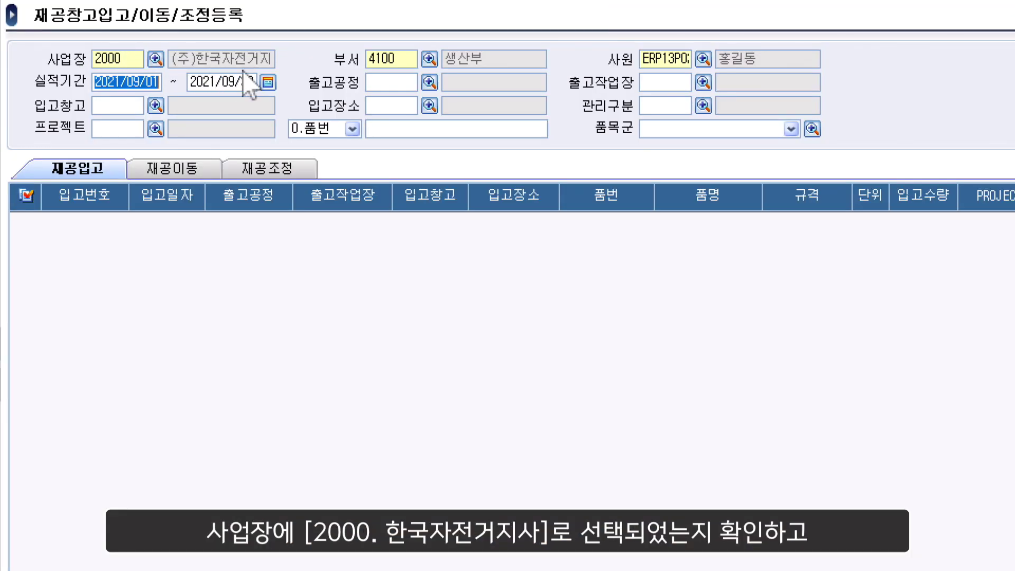
Set the 실적기간 to 2021/07/04 through 2021/07/10
left_click(268, 82)
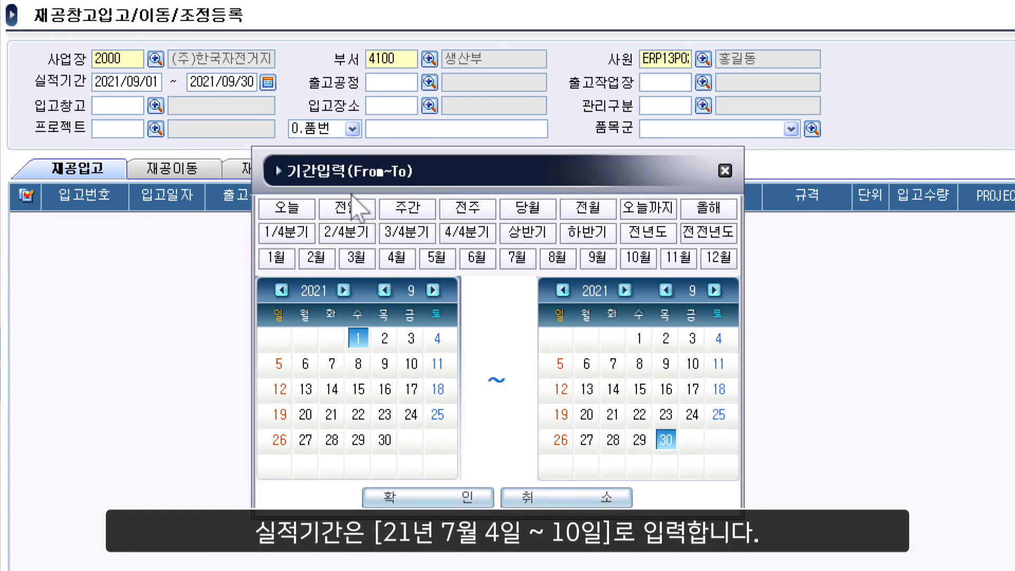
left_click(515, 257)
left_click(277, 363)
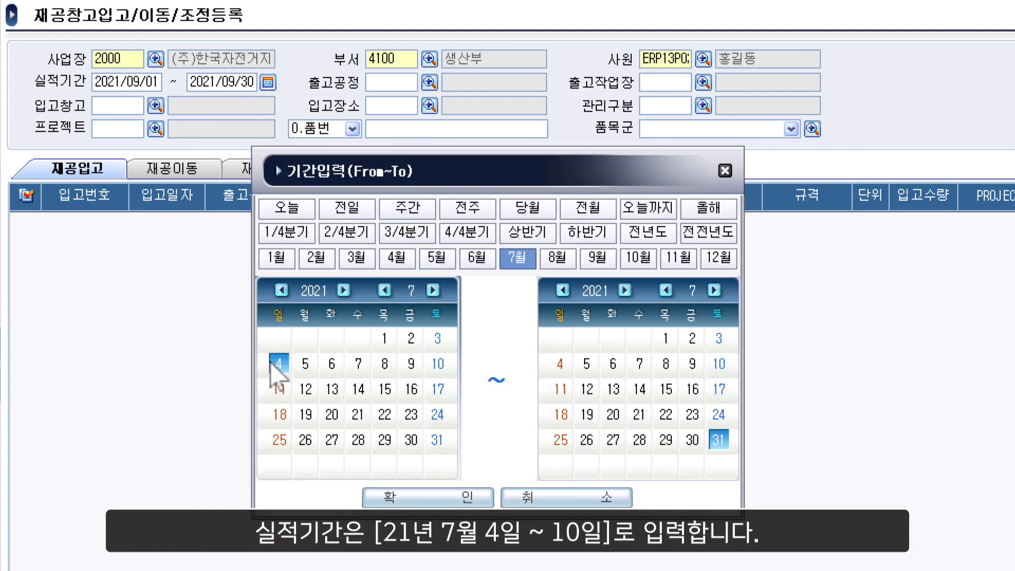
left_click(721, 364)
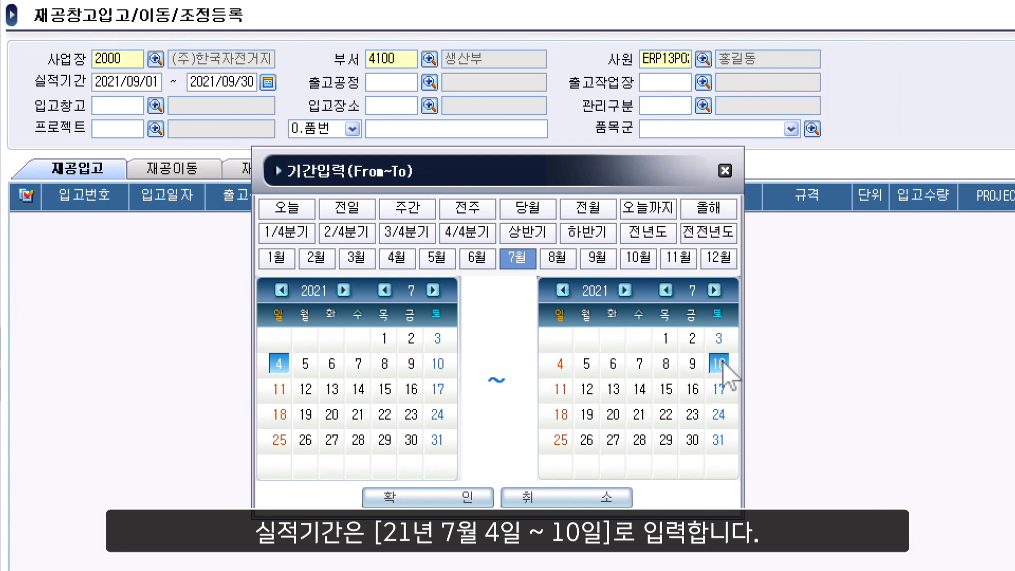
left_click(472, 497)
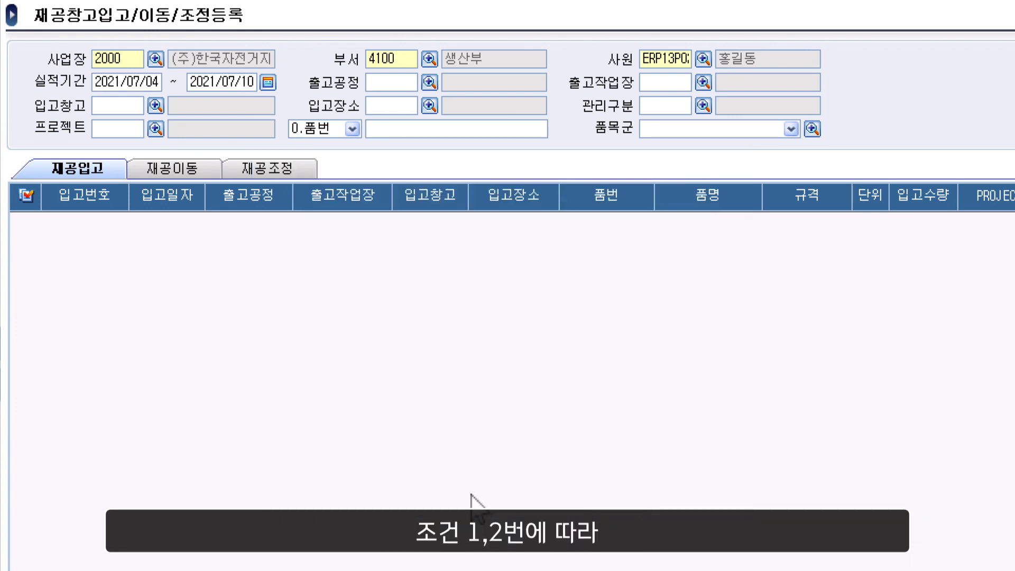
Retrieve the 재공조정 records for 품번 nax-a402 and 관리구분 LAPA 보관불량(폐기), and check the 조정번호
left_click(387, 131)
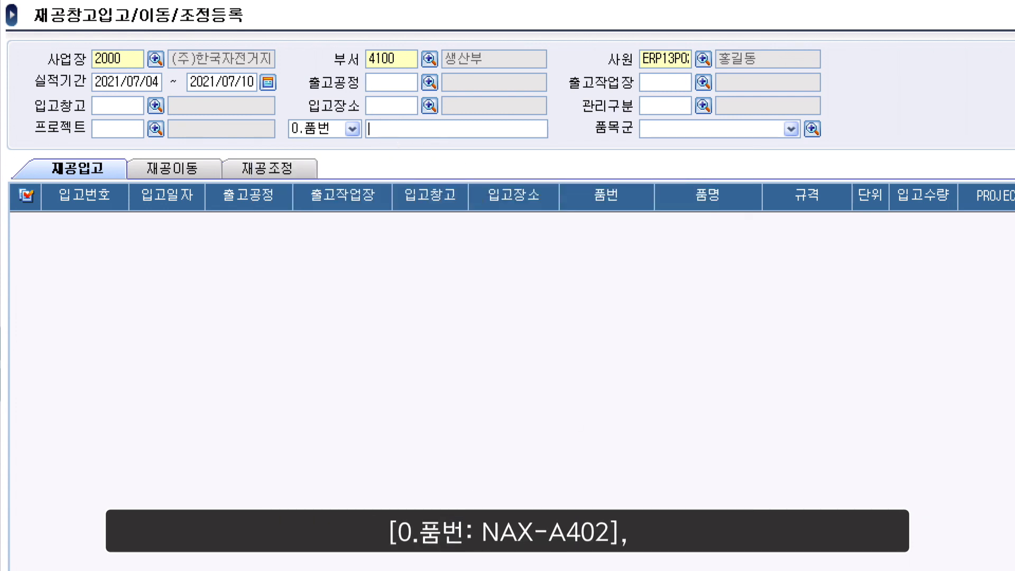
type("nax-a402")
left_click(702, 107)
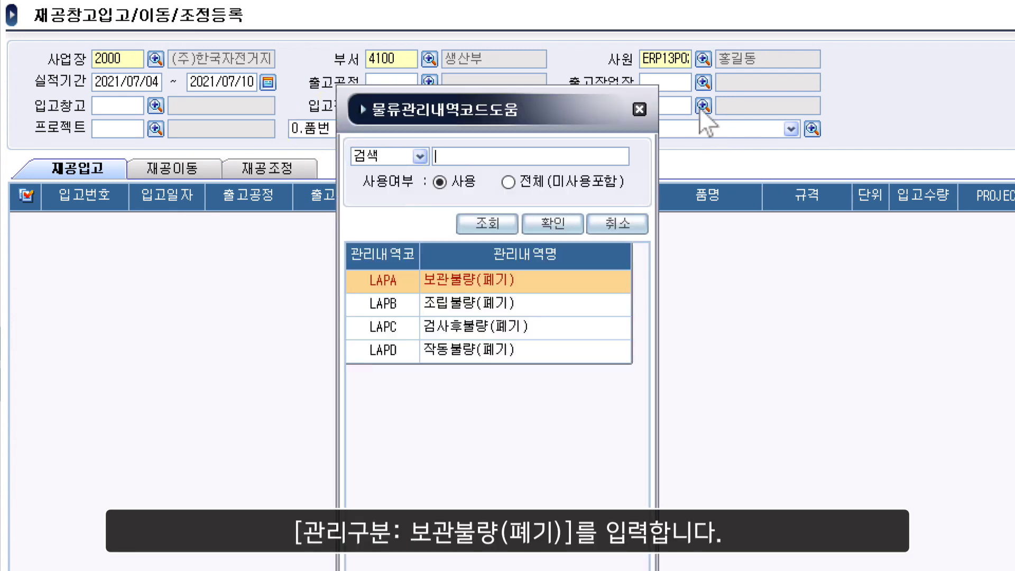
double_click(537, 282)
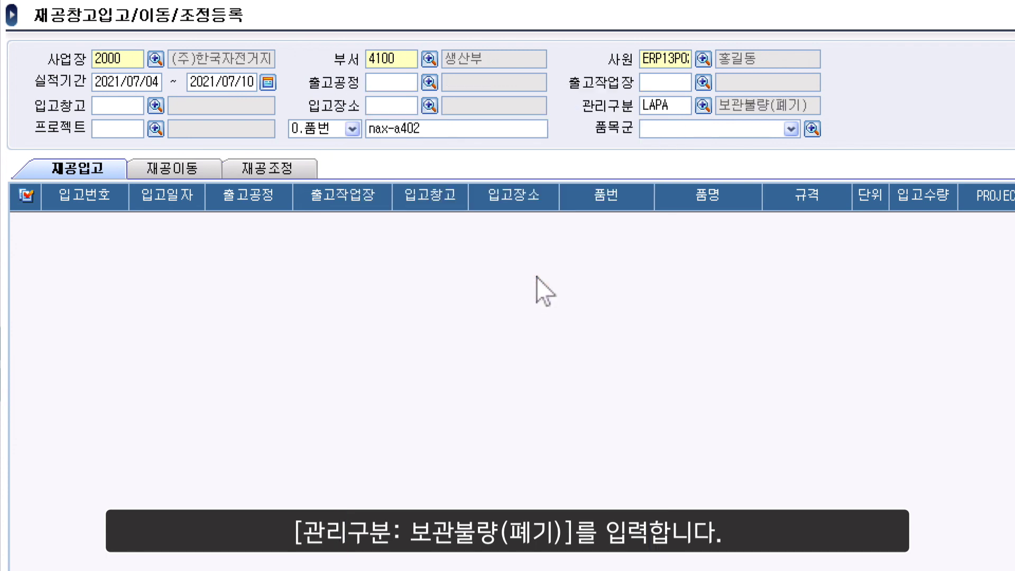
left_click(295, 172)
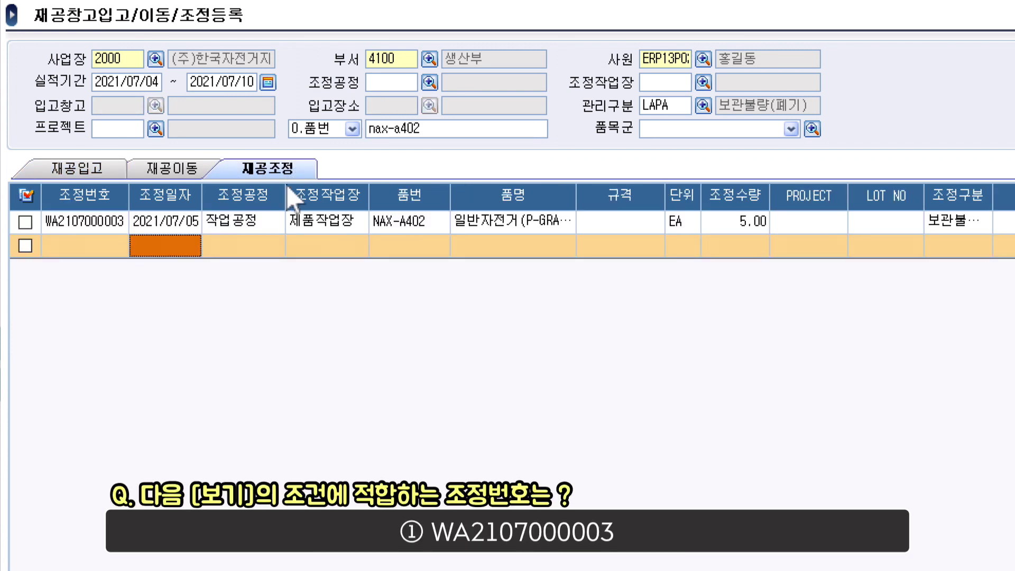
left_click(114, 229)
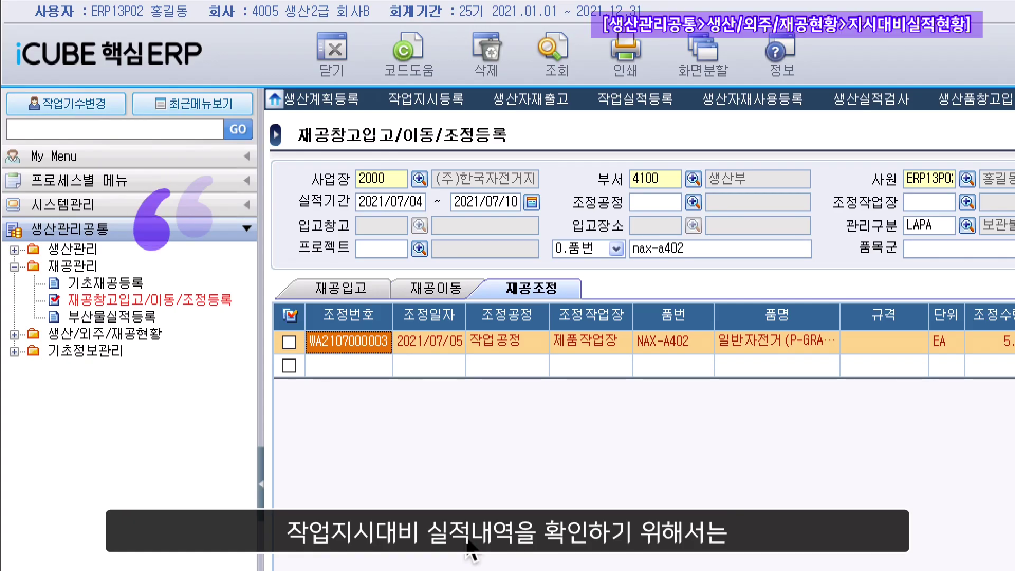
Expand 생산/외주/재공현황, search the program menus for 지시 and open 지시대비실적현황
left_click(154, 338)
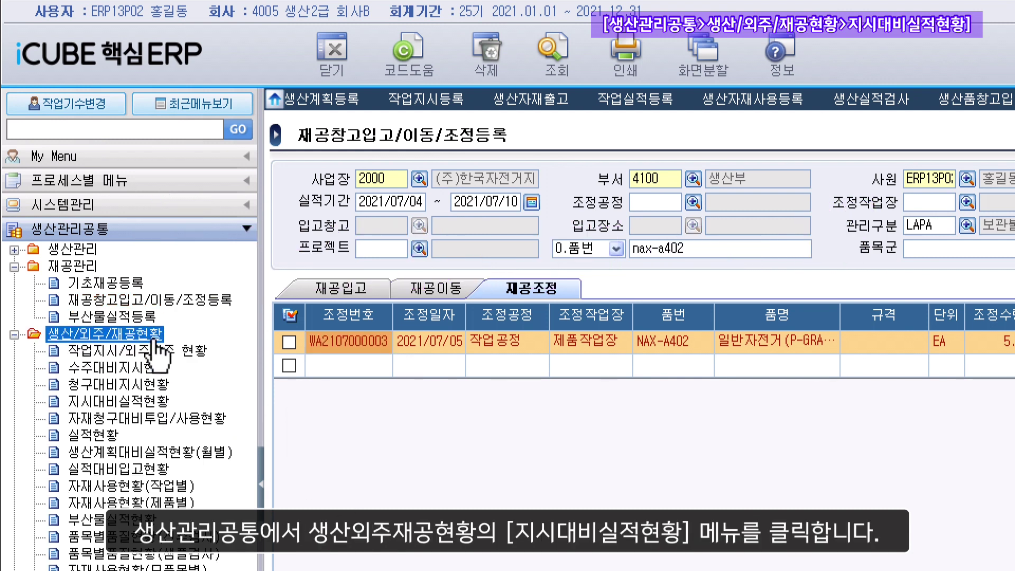
left_click(155, 405)
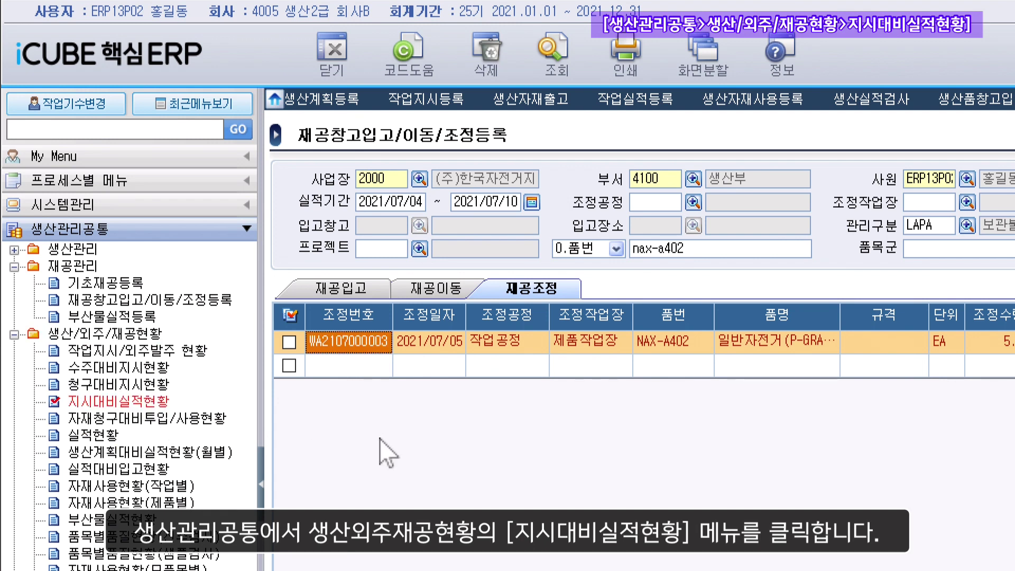
left_click(173, 130)
type("지시")
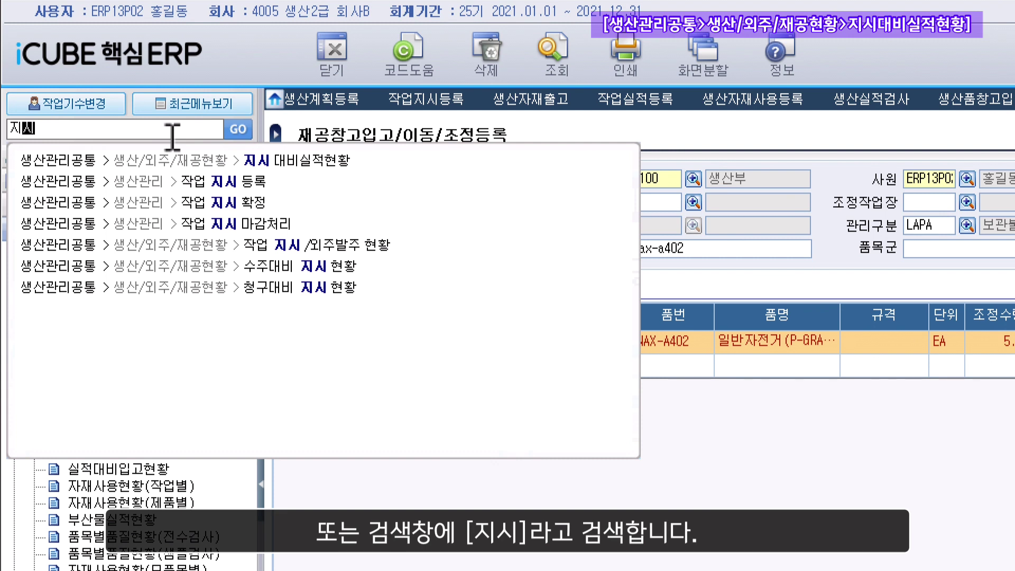
left_click(350, 161)
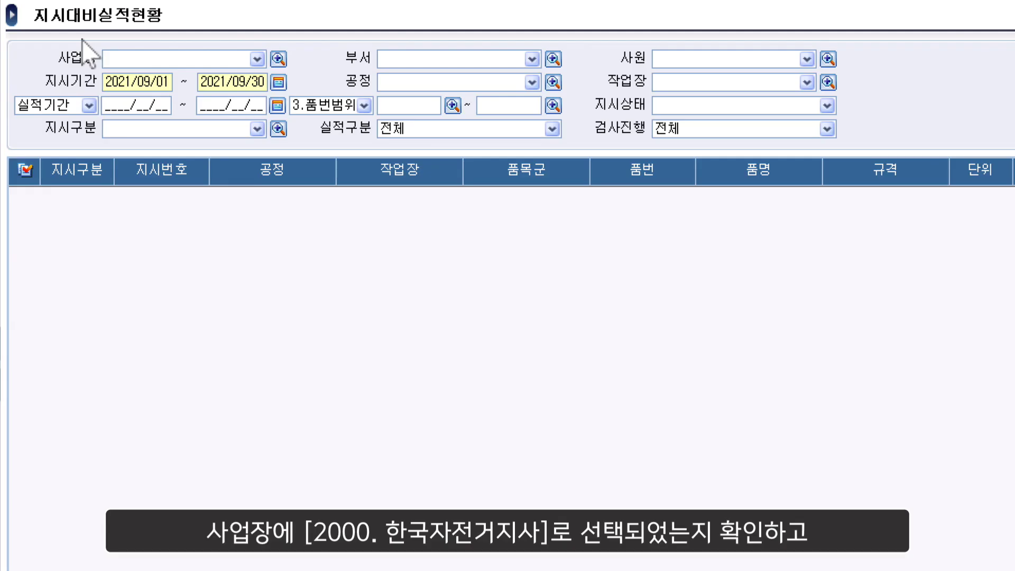
Set 사업장 to 2000 (주)한국자전거지사 for the 지시대비실적현황 query
left_click(278, 59)
left_click(363, 305)
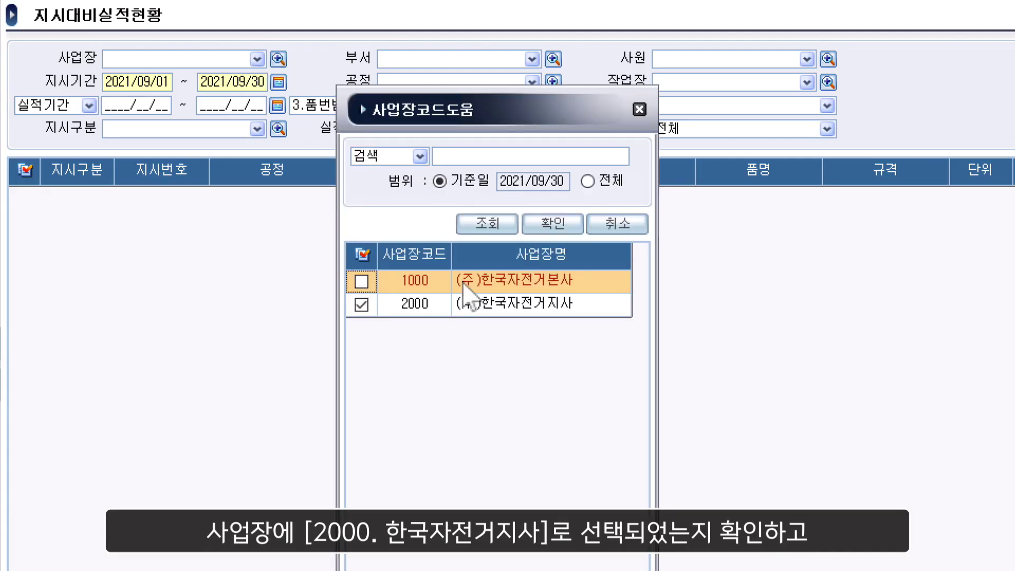
left_click(553, 224)
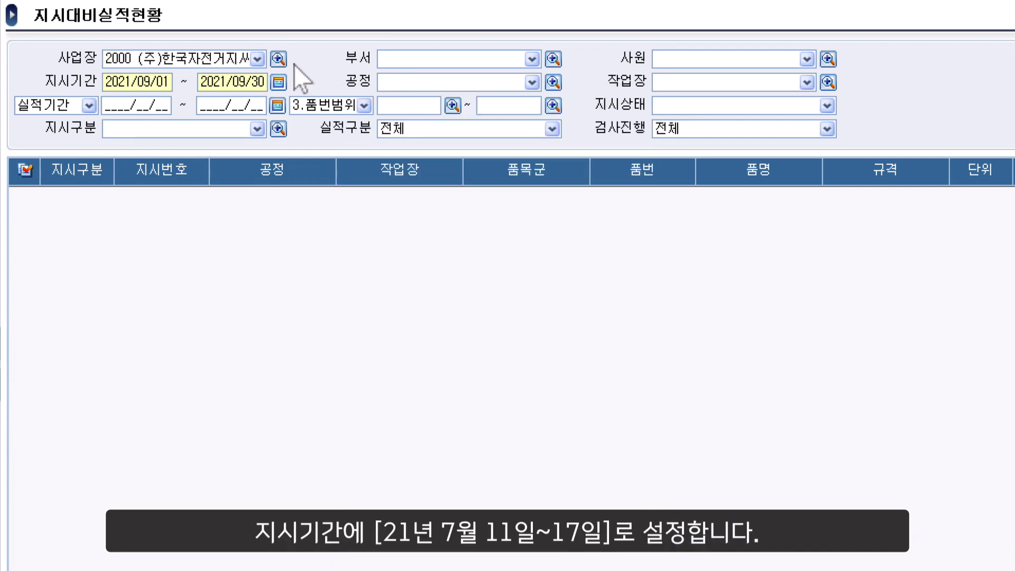
Set the 지시기간 to 2021/07/11 through 2021/07/17
left_click(279, 82)
left_click(523, 258)
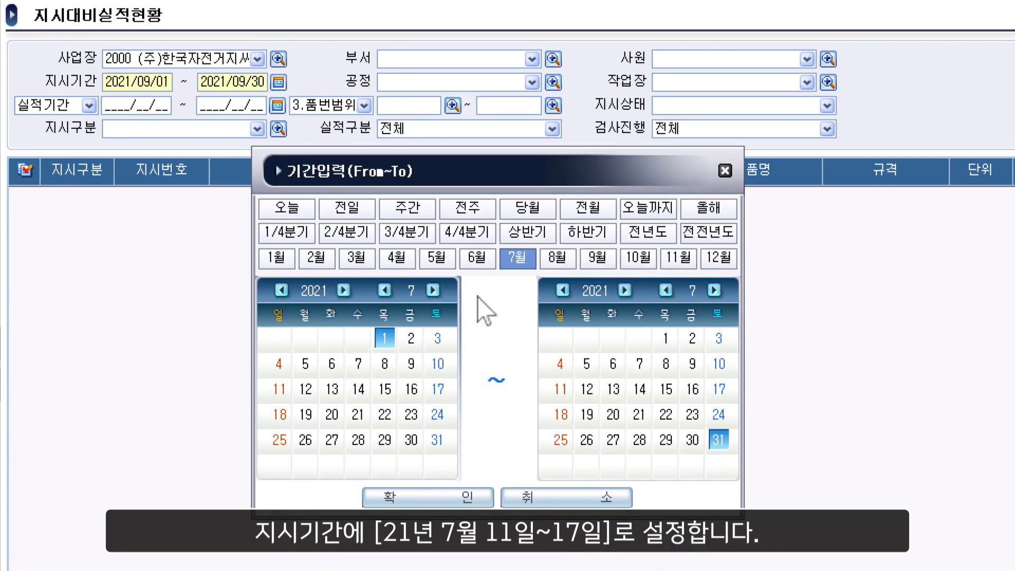
left_click(279, 389)
left_click(719, 392)
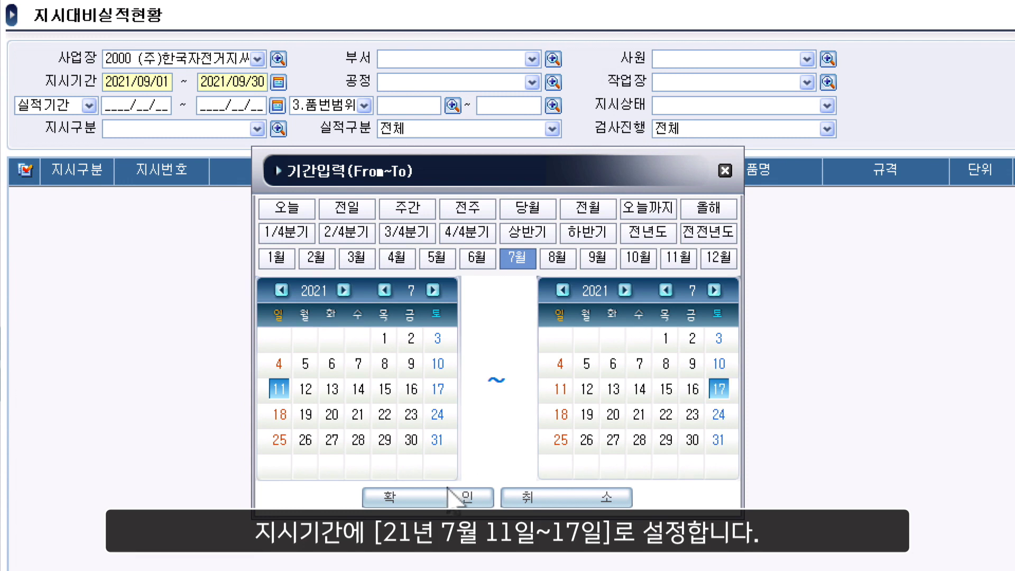
left_click(455, 497)
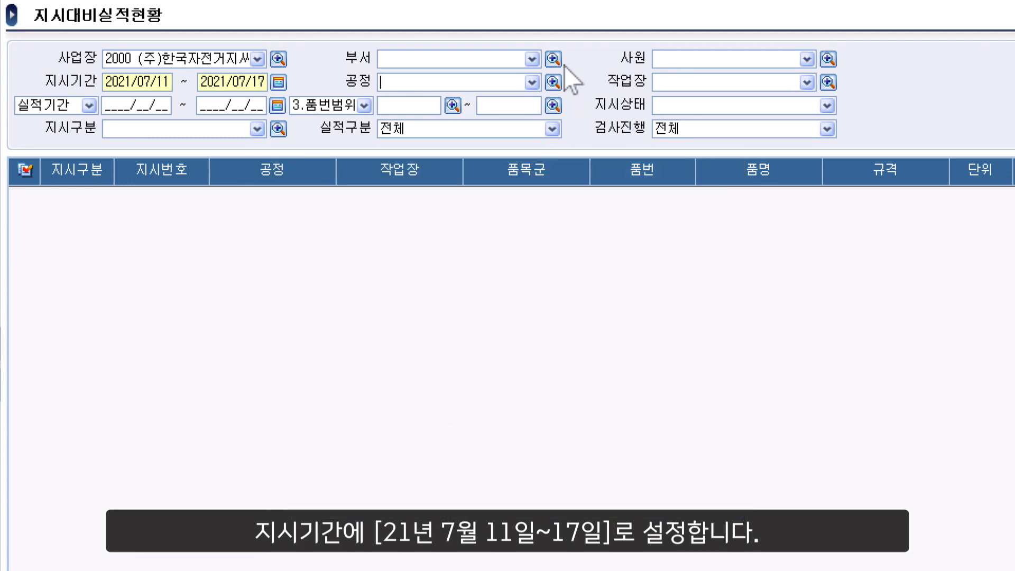
Set 공정 to L300 작업공정(도색) and 작업장 to L301 제품작업장(완성품) for the 지시대비실적현황 query
left_click(554, 82)
left_click(362, 305)
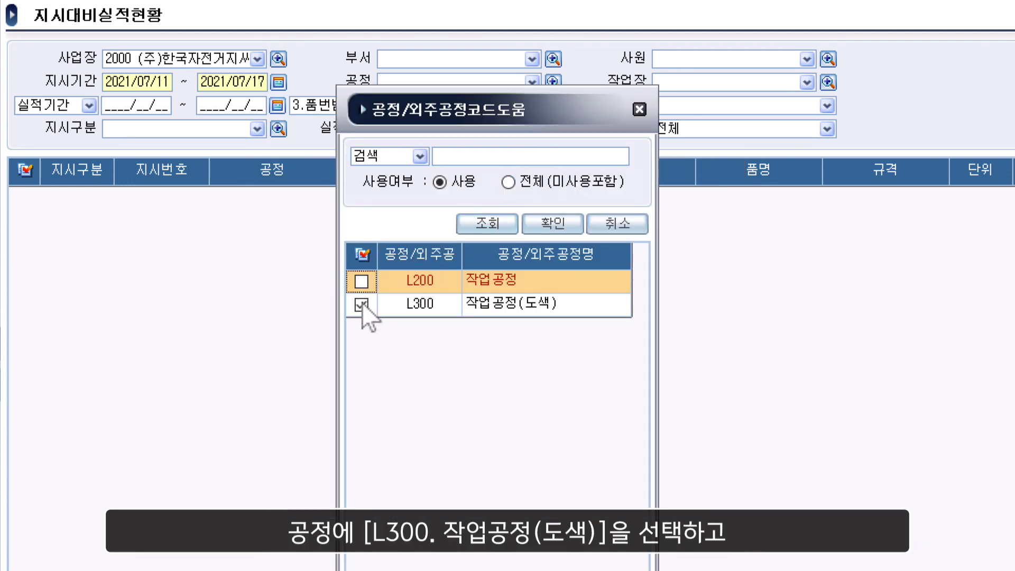
left_click(552, 223)
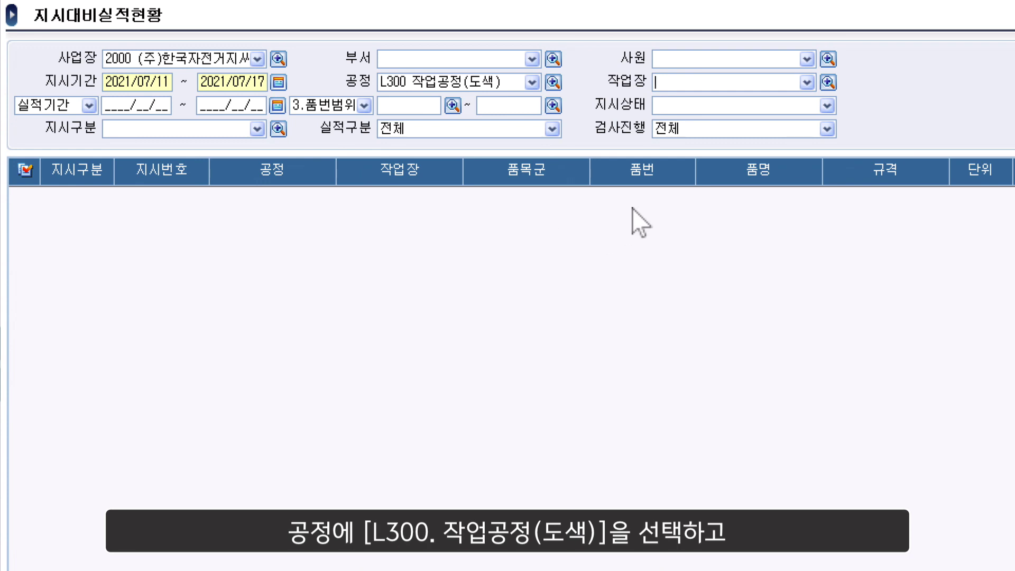
left_click(828, 82)
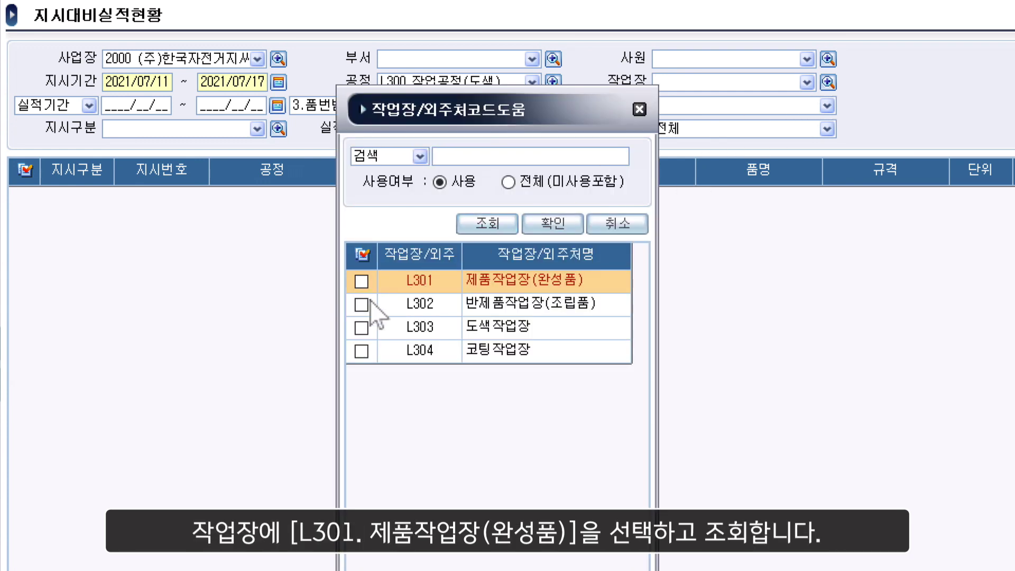
left_click(362, 282)
left_click(552, 222)
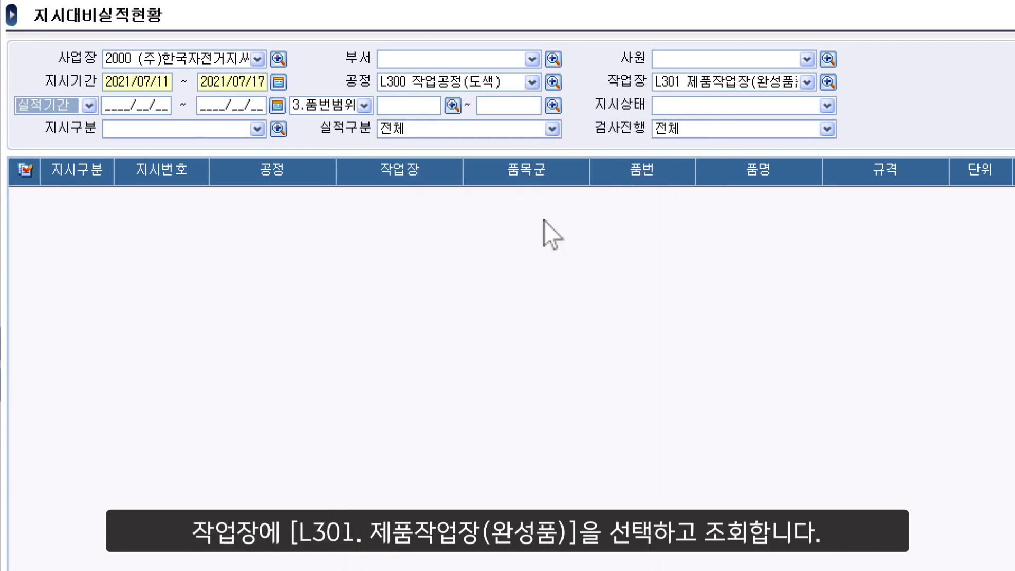
Retrieve the 지시대비실적현황 records and check the 지시수량, 실적수량 and 잔량 of each work order
key("Return")
key("Return")
key("Return")
key("Return")
key("Return")
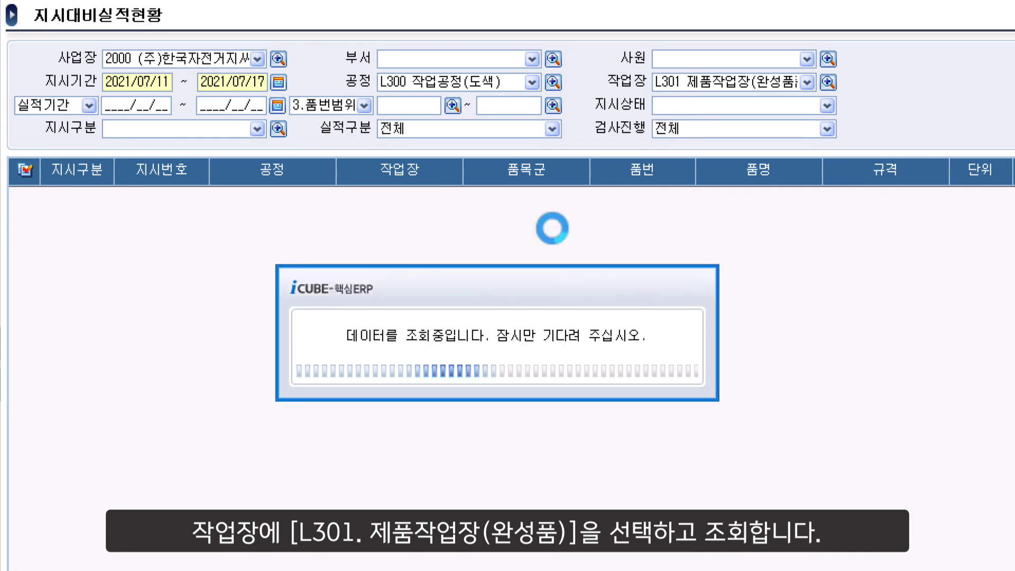
scroll(507, 233, "right", 8)
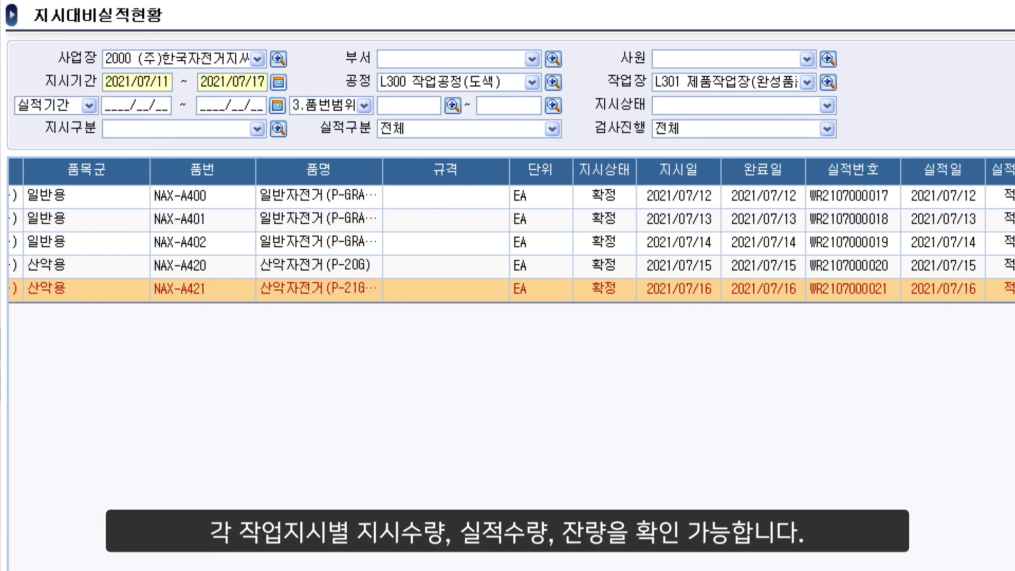
scroll(507, 233, "right", 6)
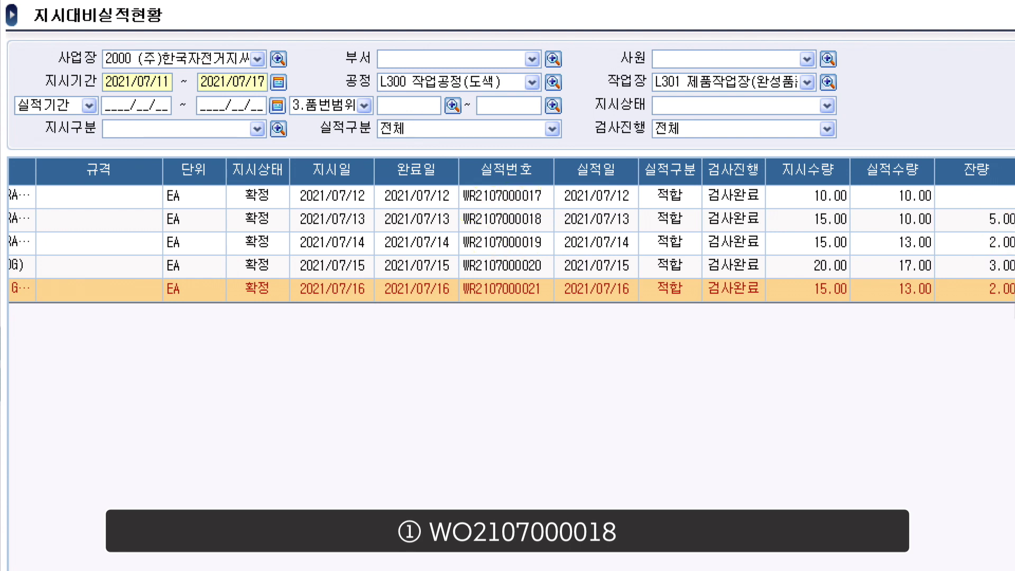
left_click(1009, 221)
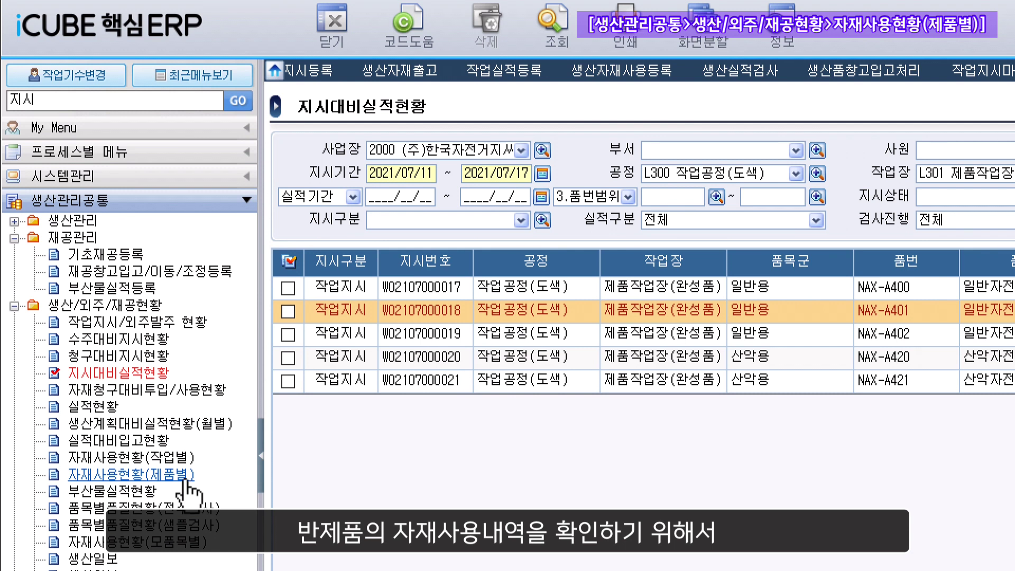
Search the program menus for 자재 and open 자재사용현황(제품별)
left_click(190, 482)
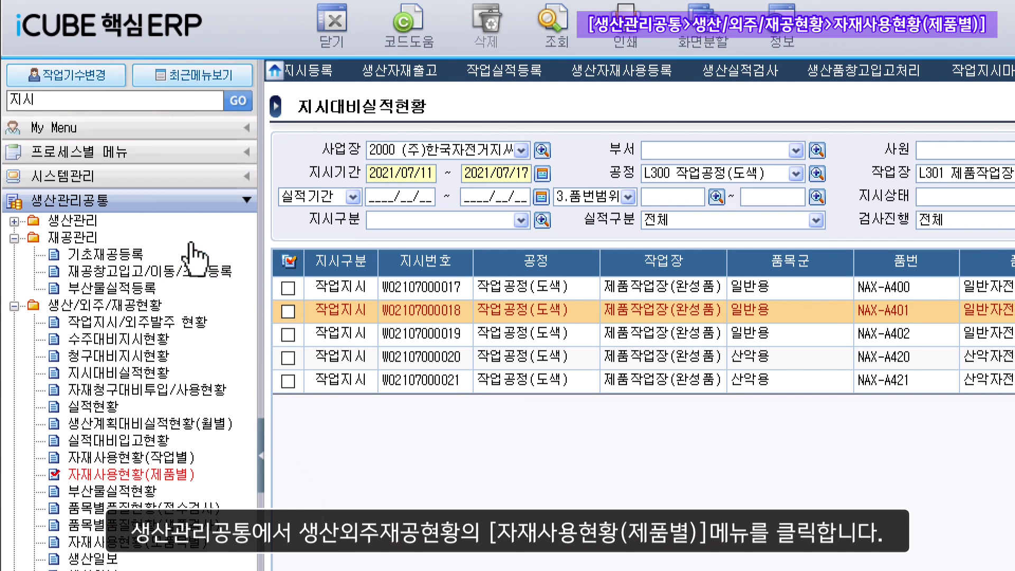
left_click(186, 106)
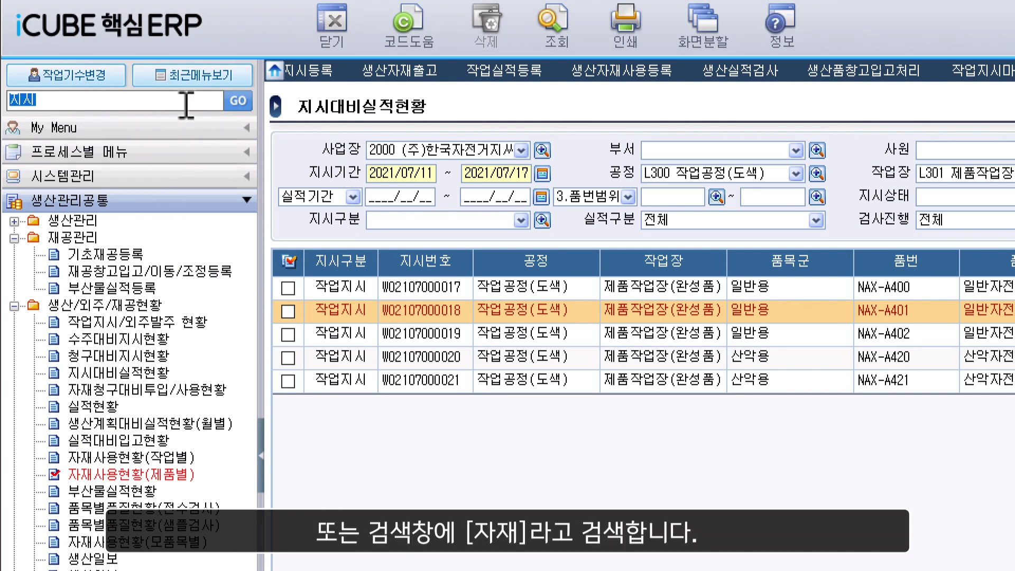
type("자재")
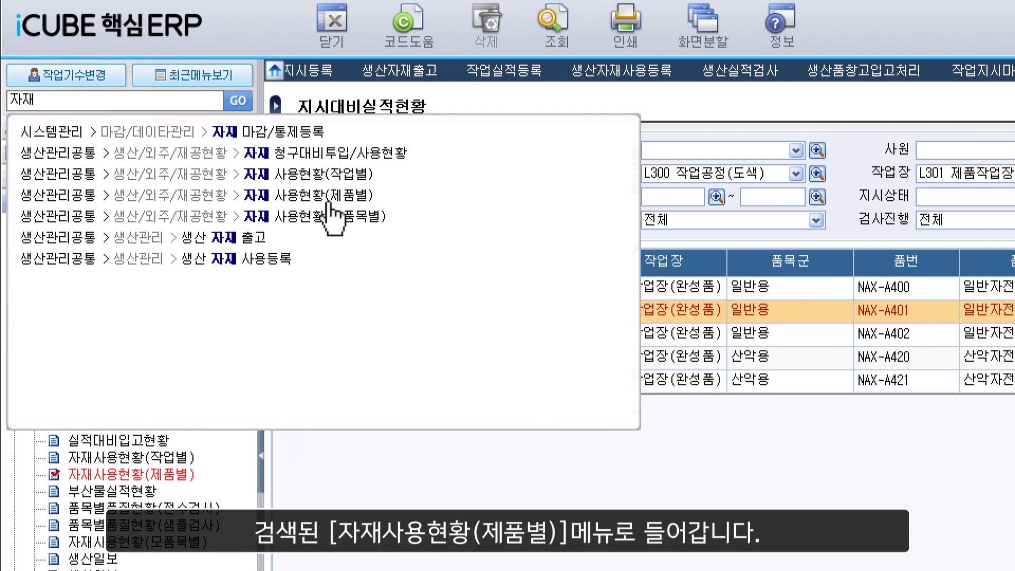
left_click(353, 194)
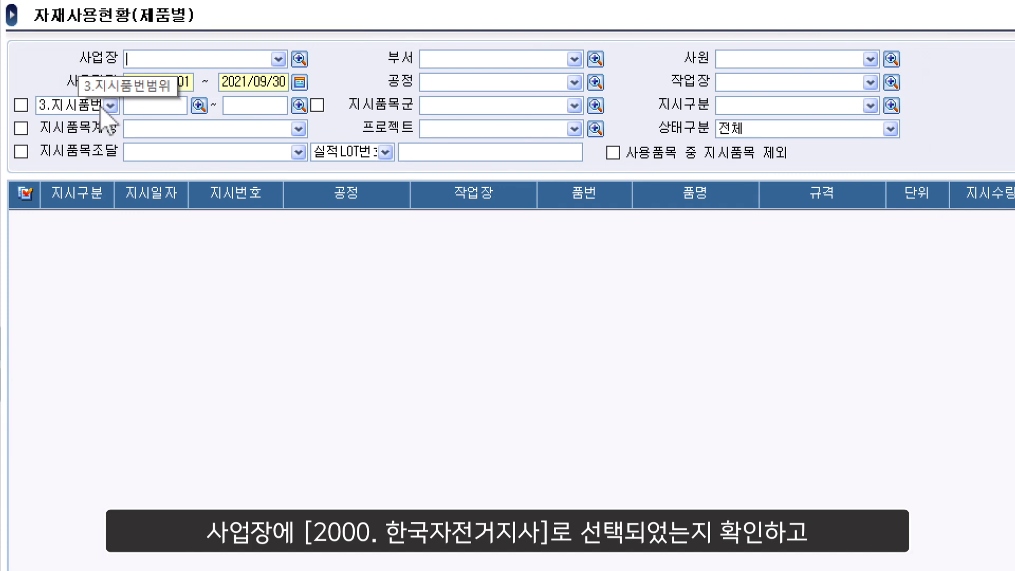
Set 사업장 to 2000 (주)한국자전거지사 for the 자재사용현황(제품별) query
left_click(299, 59)
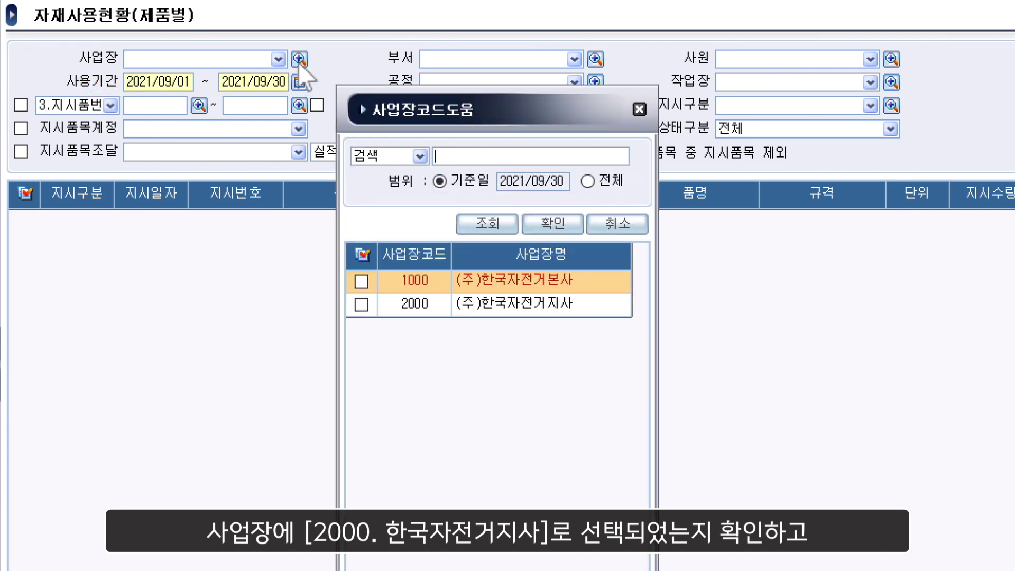
left_click(362, 304)
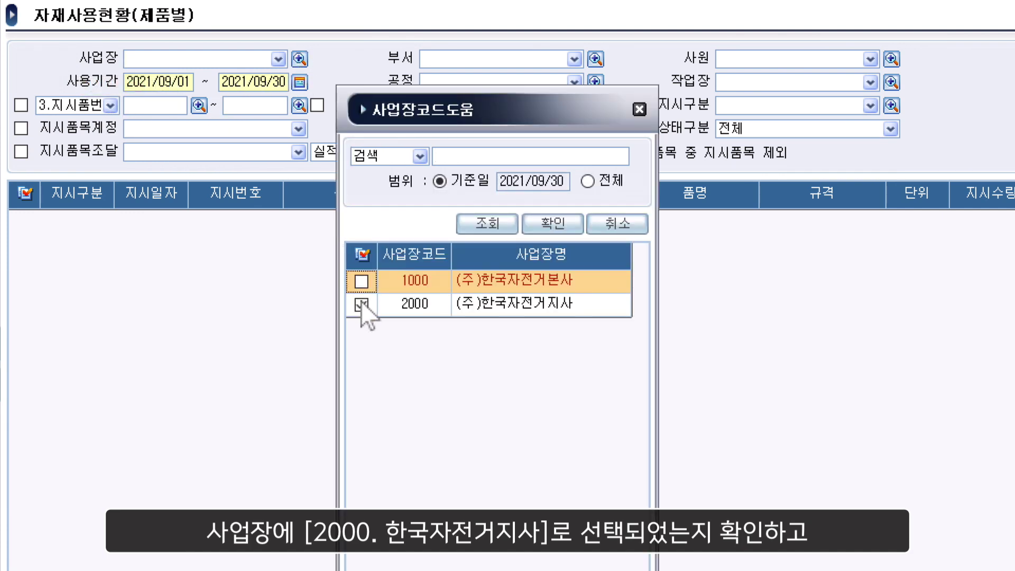
left_click(541, 225)
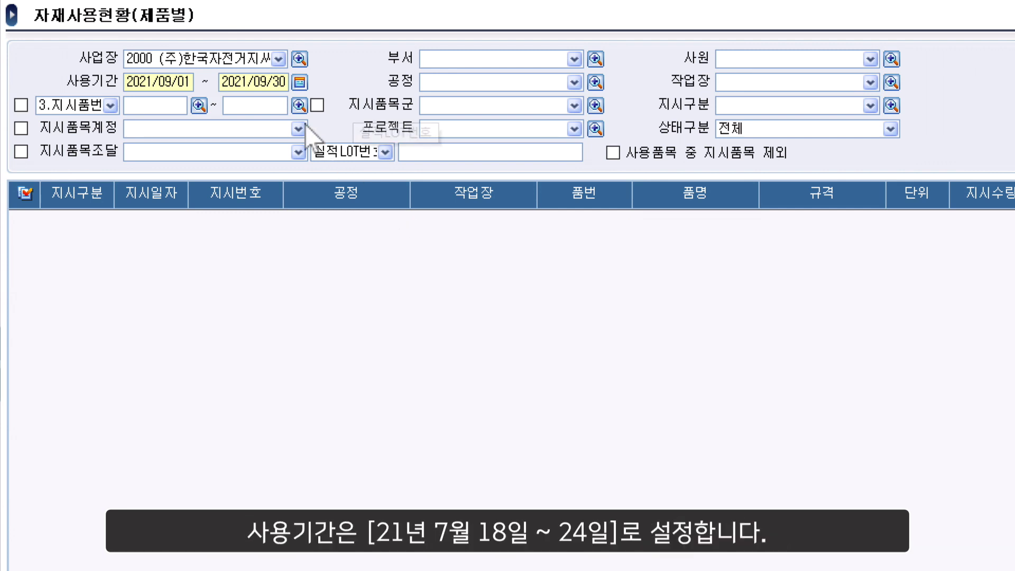
Set the 사용기간 to 2021/07/18 through 2021/07/24
left_click(299, 82)
left_click(517, 259)
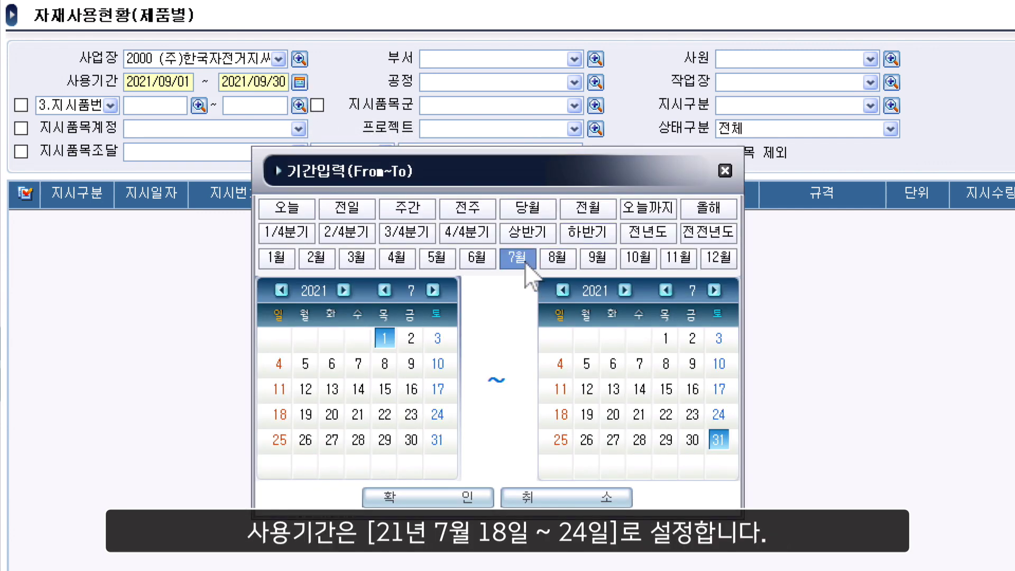
left_click(278, 414)
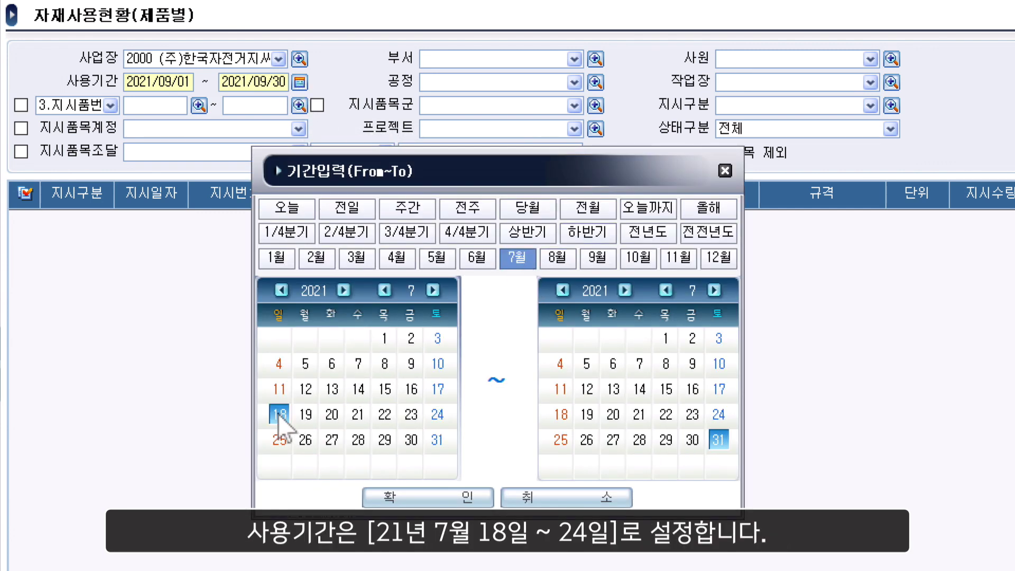
left_click(719, 415)
left_click(466, 498)
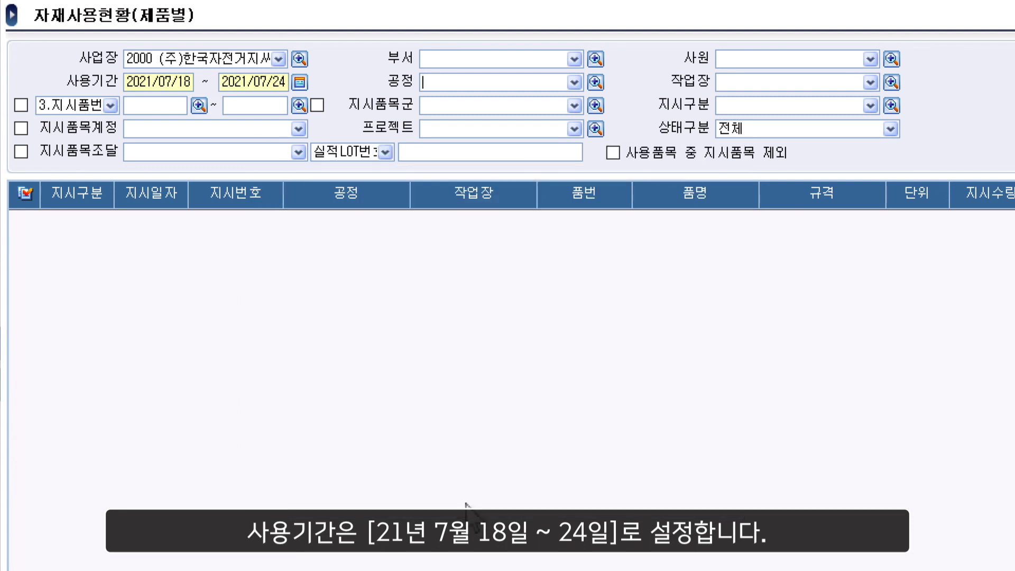
Set 공정 to L300 작업공정(도색) and 작업장 to L302 반제품작업장(조립품) for the material usage query
left_click(596, 83)
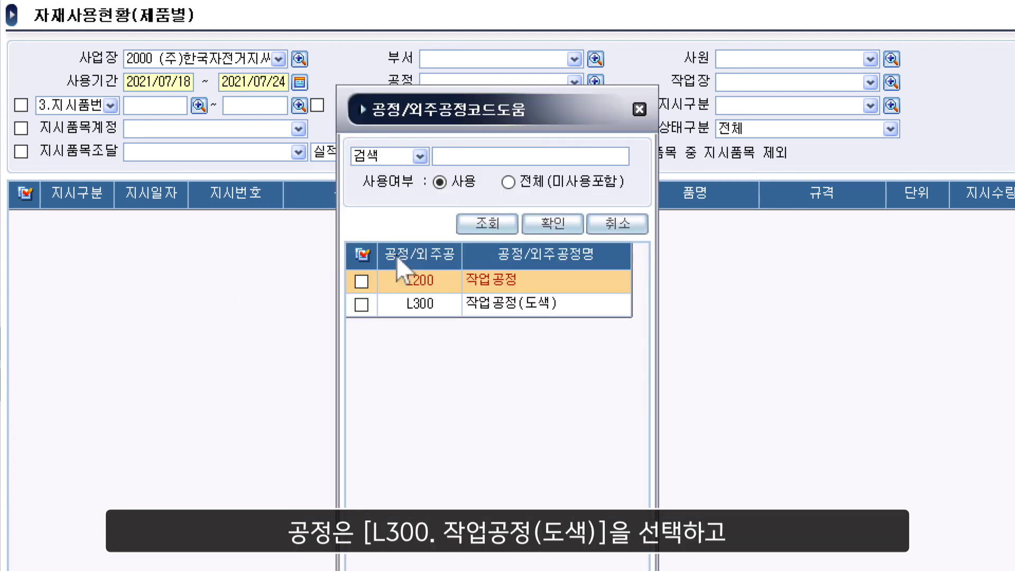
left_click(362, 305)
left_click(576, 229)
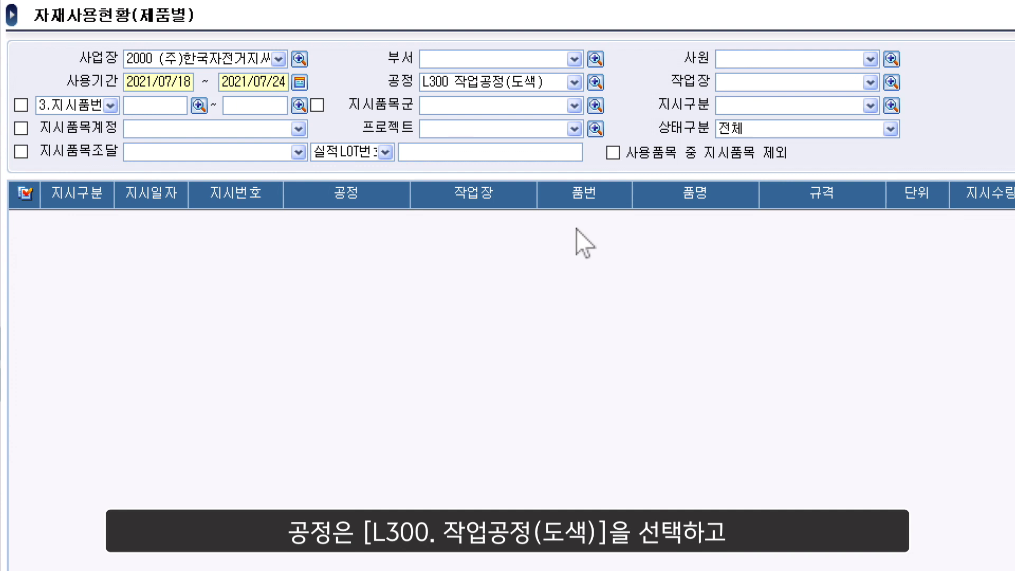
left_click(892, 82)
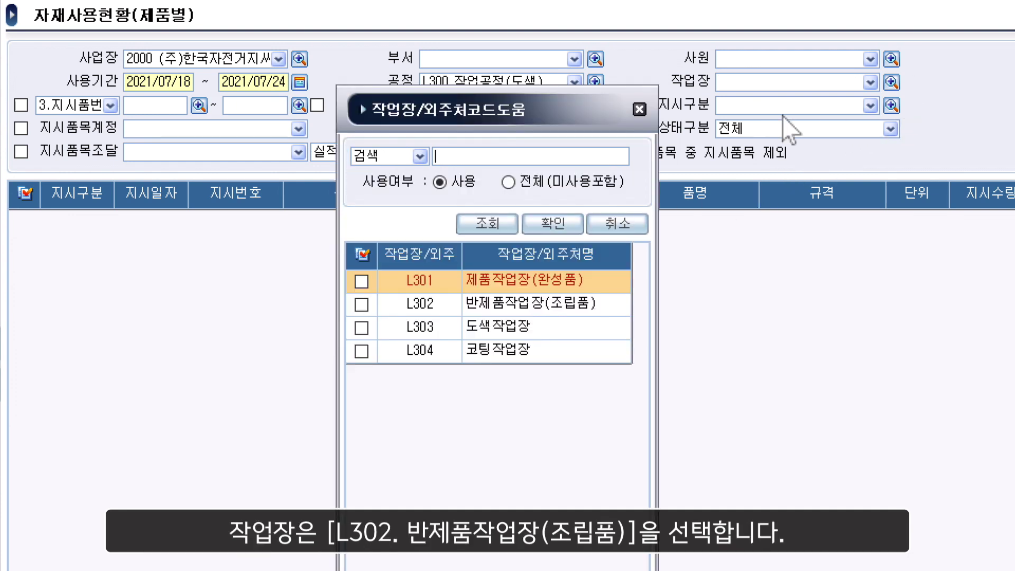
left_click(362, 305)
left_click(550, 225)
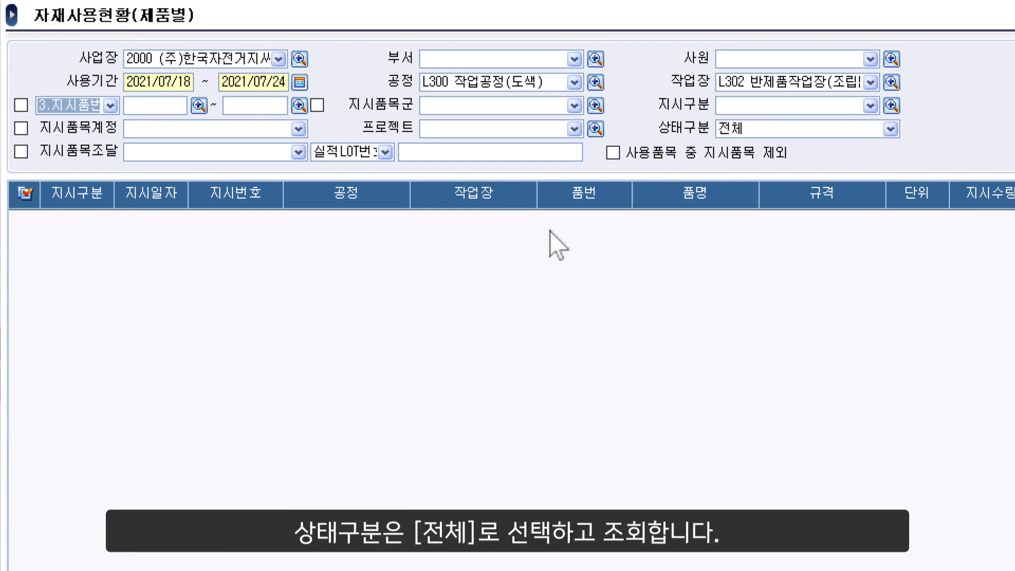
Retrieve the material usage records and check the 사용수량 for 전장품 ASS'Y, BREAK SYSTEM, PRESS FRAME-Z and PRESS FRAME-W
key("Return")
key("Return")
key("Return")
key("Return")
key("Return")
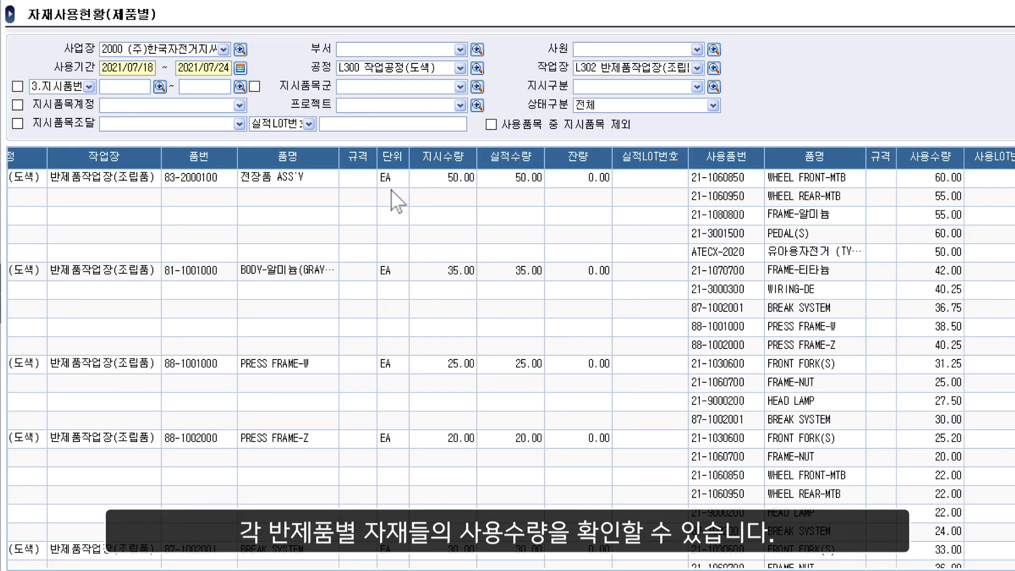
left_click(312, 182)
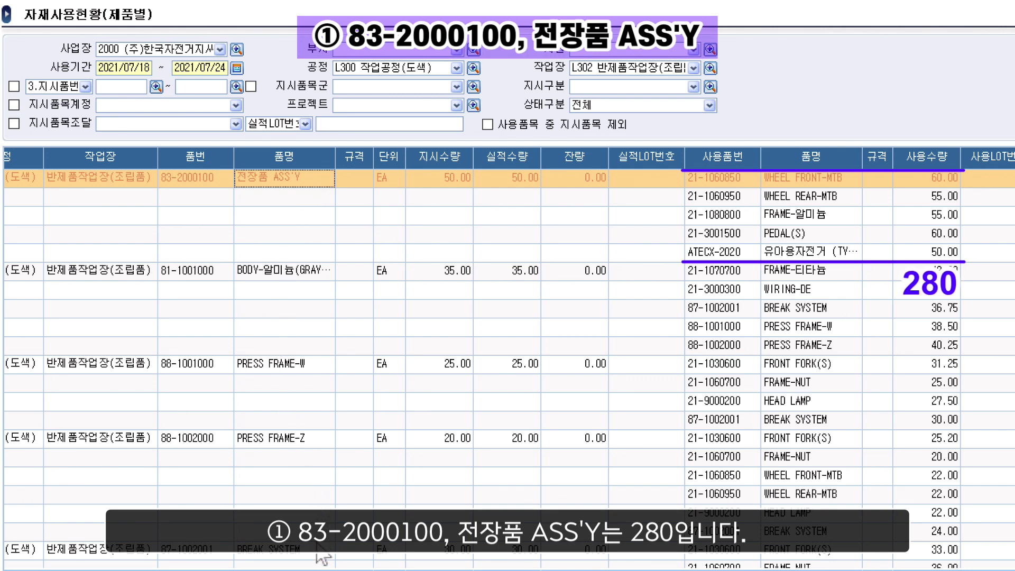
left_click(267, 550)
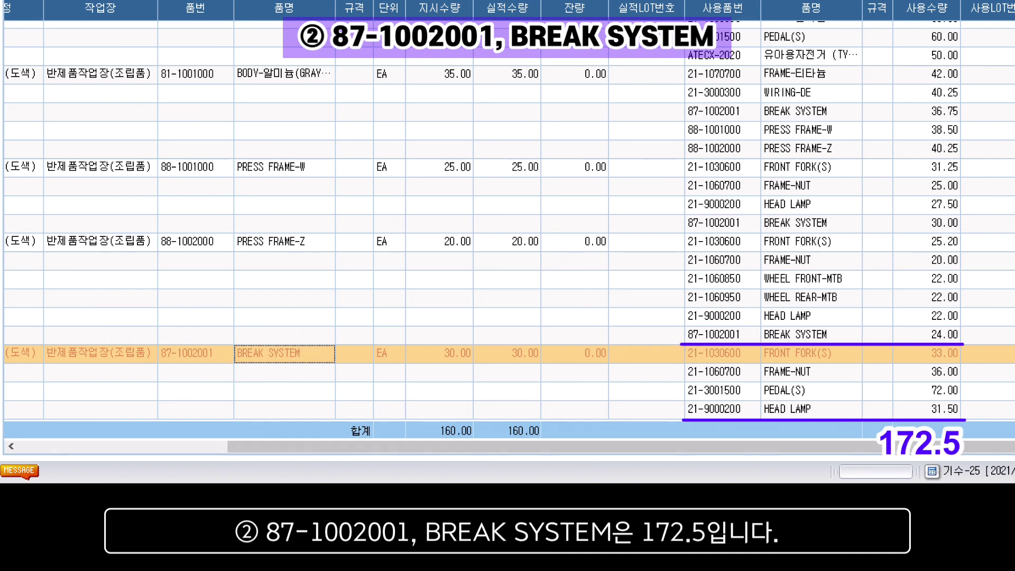
left_click(261, 241)
left_click(261, 390)
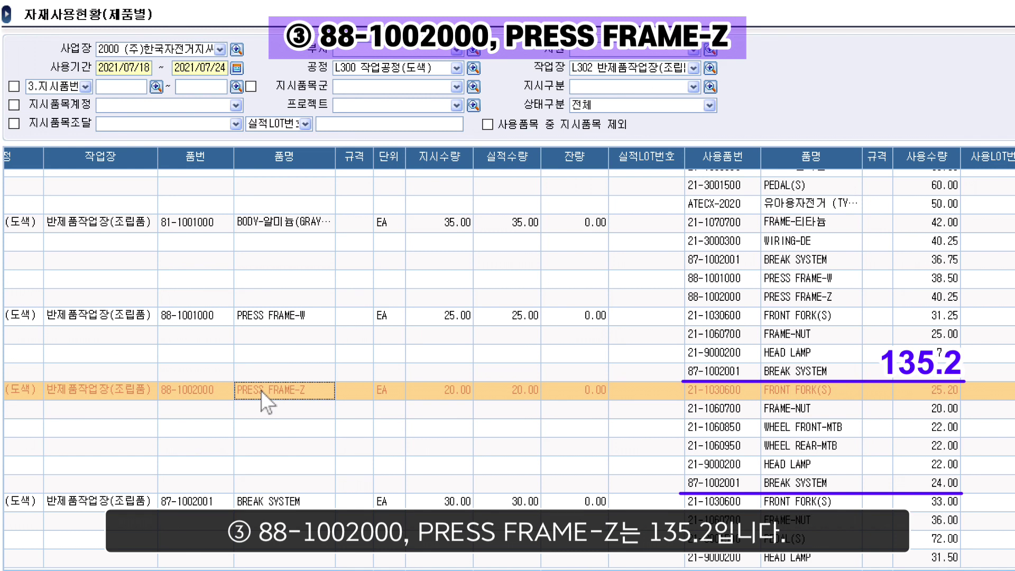
left_click(319, 315)
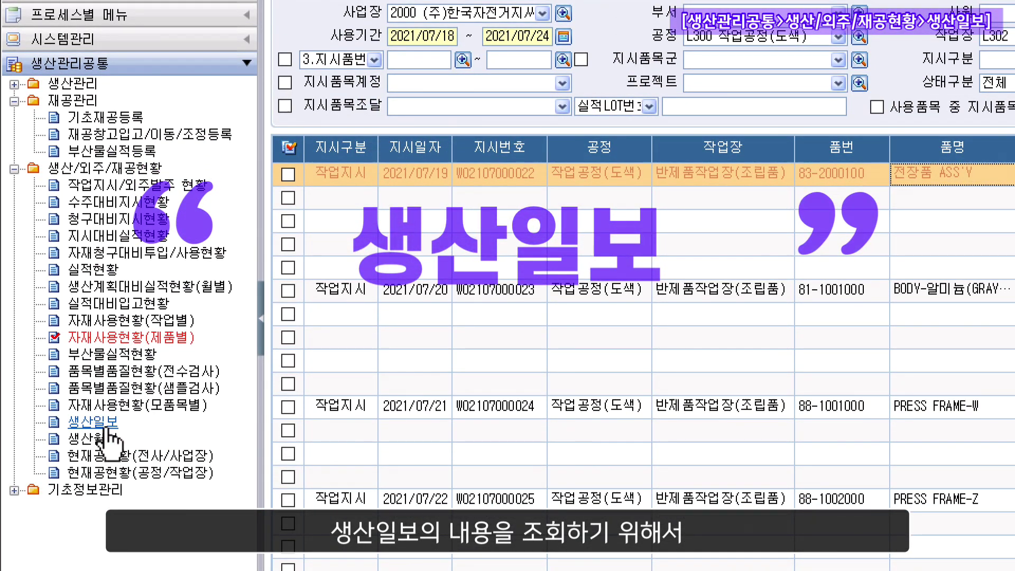
Search the program menus for 생산 and open 생산일보
left_click(95, 422)
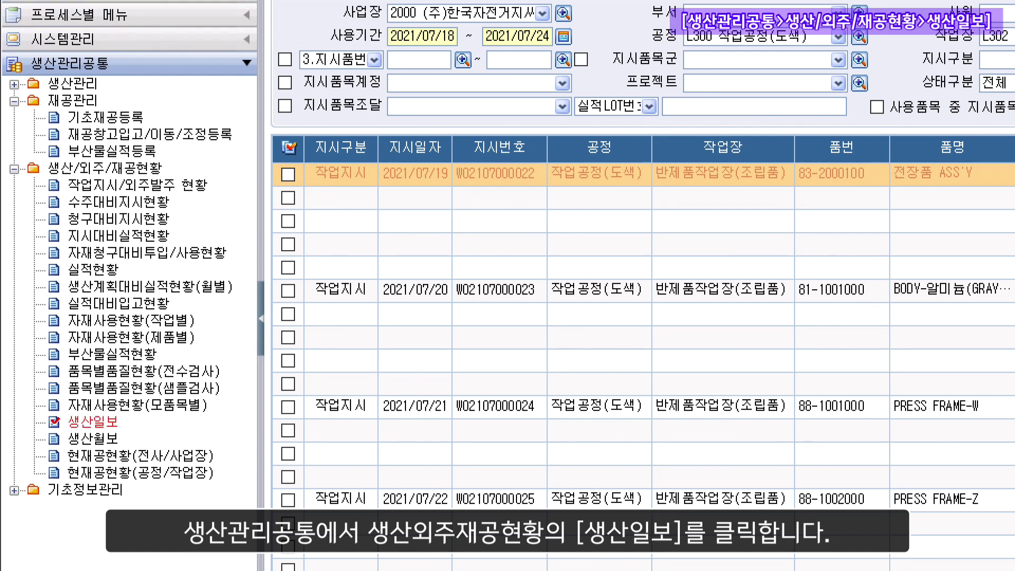
left_click(138, 128)
type("생산")
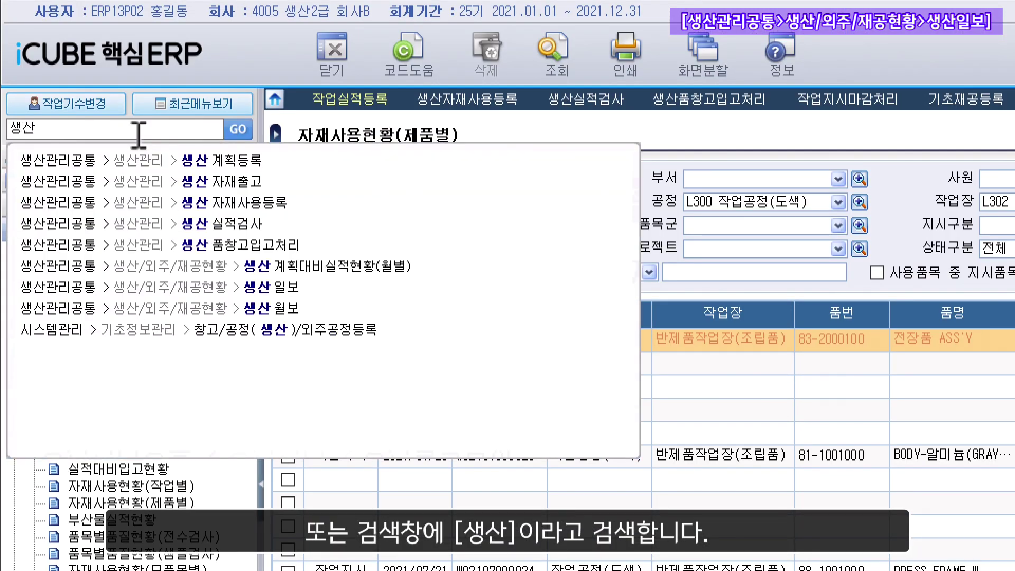
left_click(280, 288)
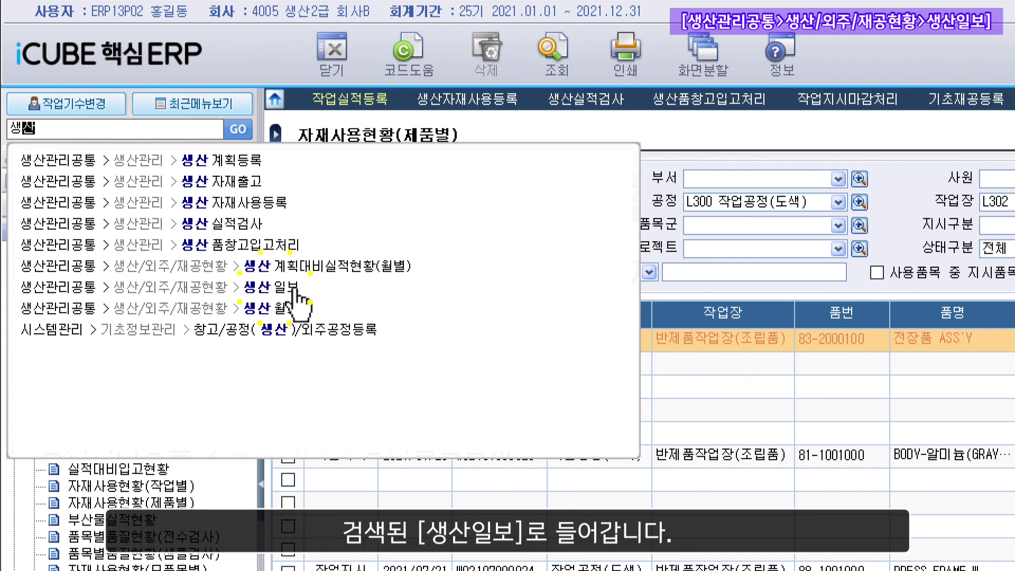
left_click(295, 290)
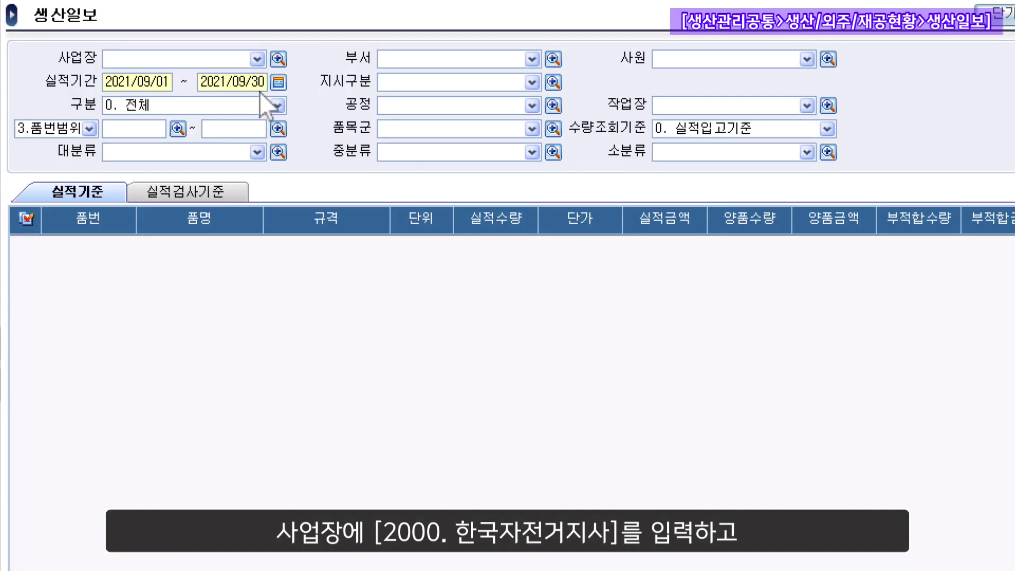
Set 사업장 to 2000 (주)한국자전거지사 for the 생산일보 query
left_click(279, 59)
left_click(361, 304)
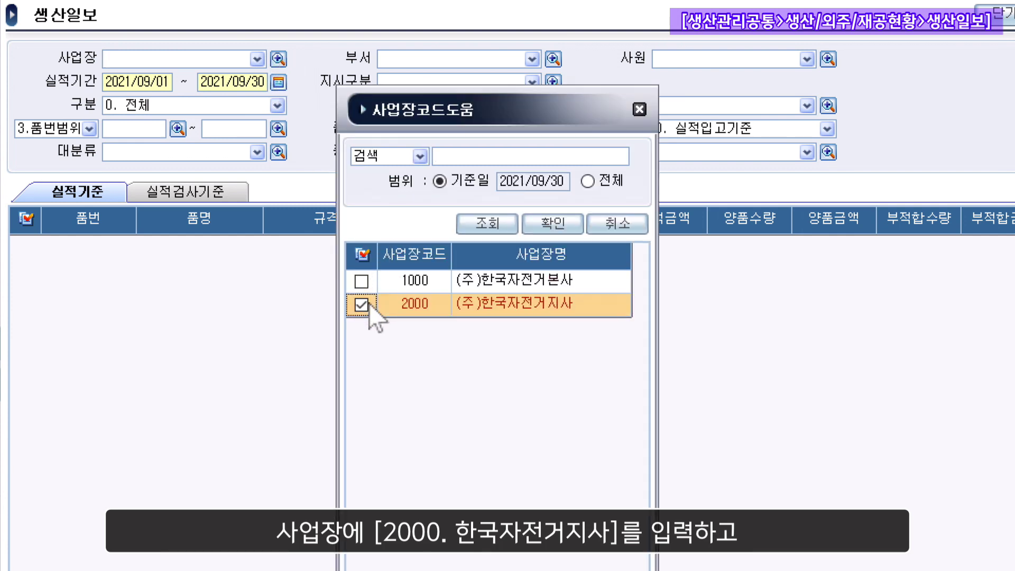
left_click(573, 226)
Set the 실적기간 to 2021/07/01 through 2021/07/24
left_click(279, 82)
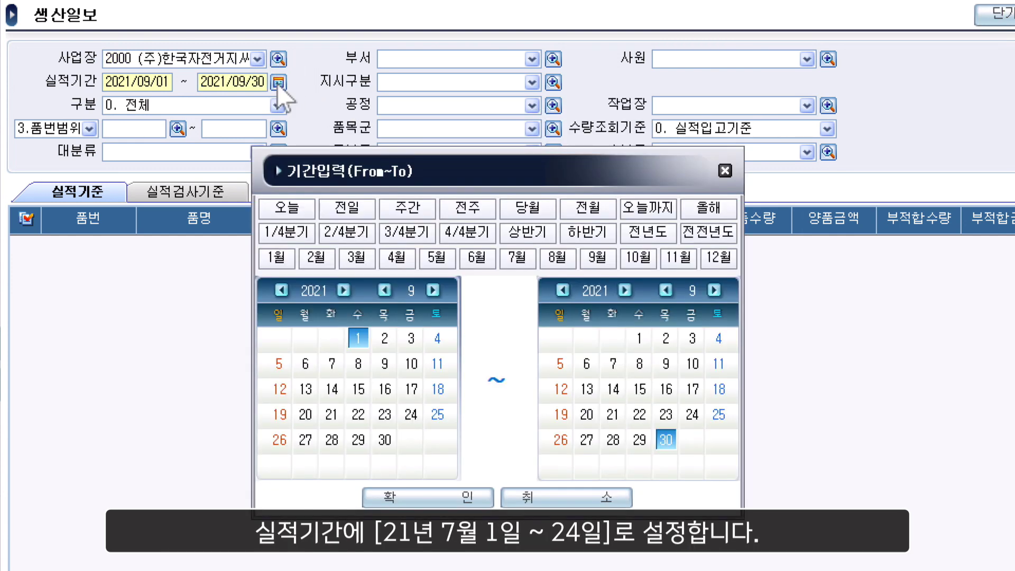
left_click(518, 257)
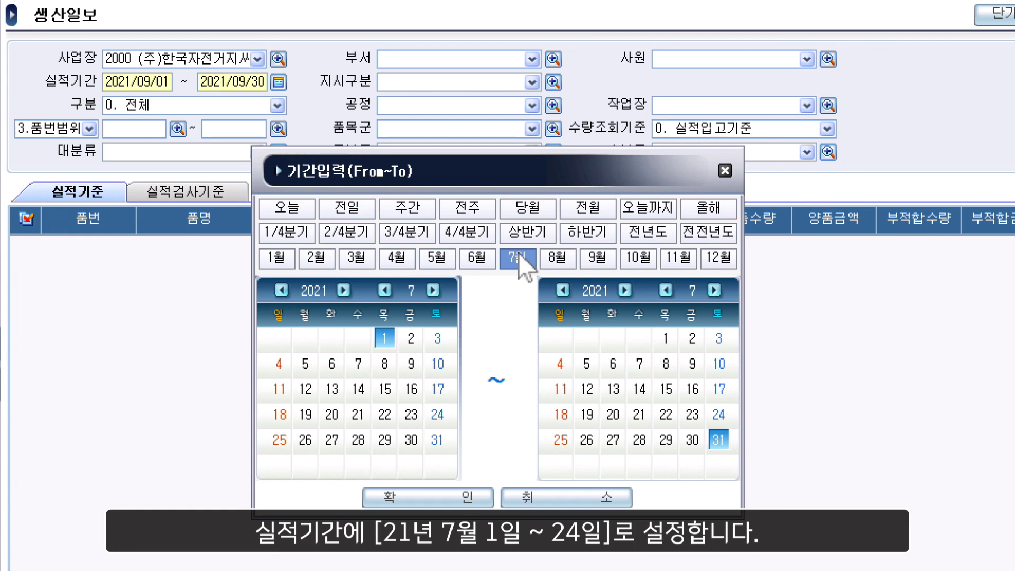
left_click(719, 414)
left_click(428, 497)
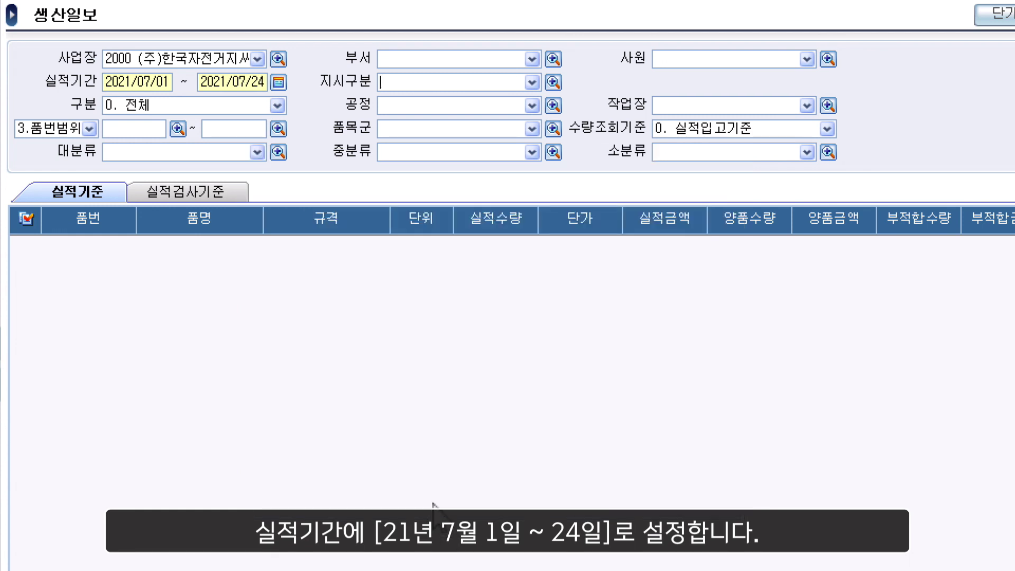
Set 구분 to 1. 공정 and 공정 to L200 작업공정 for the 생산일보 query
left_click(274, 109)
left_click(240, 142)
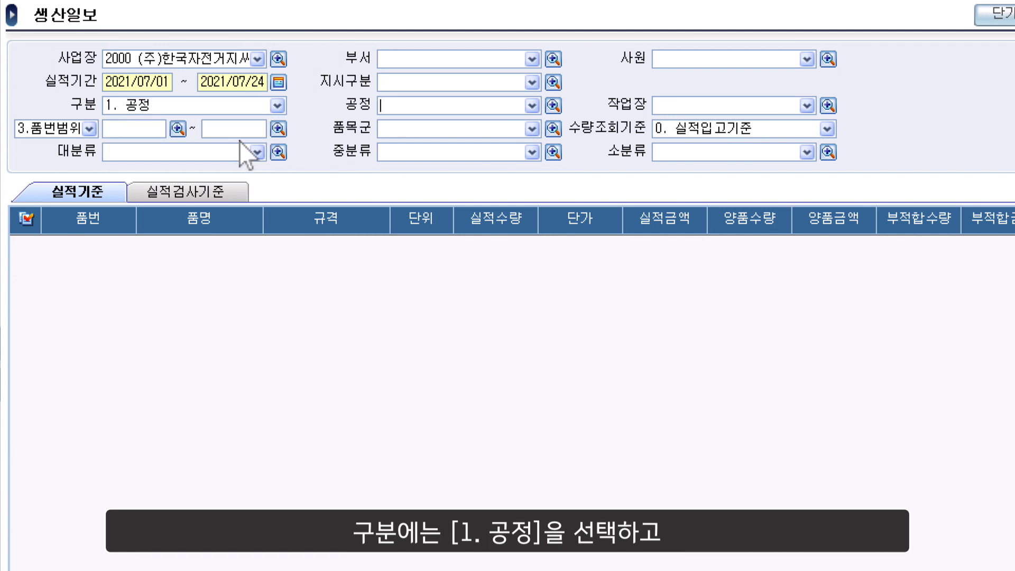
left_click(554, 105)
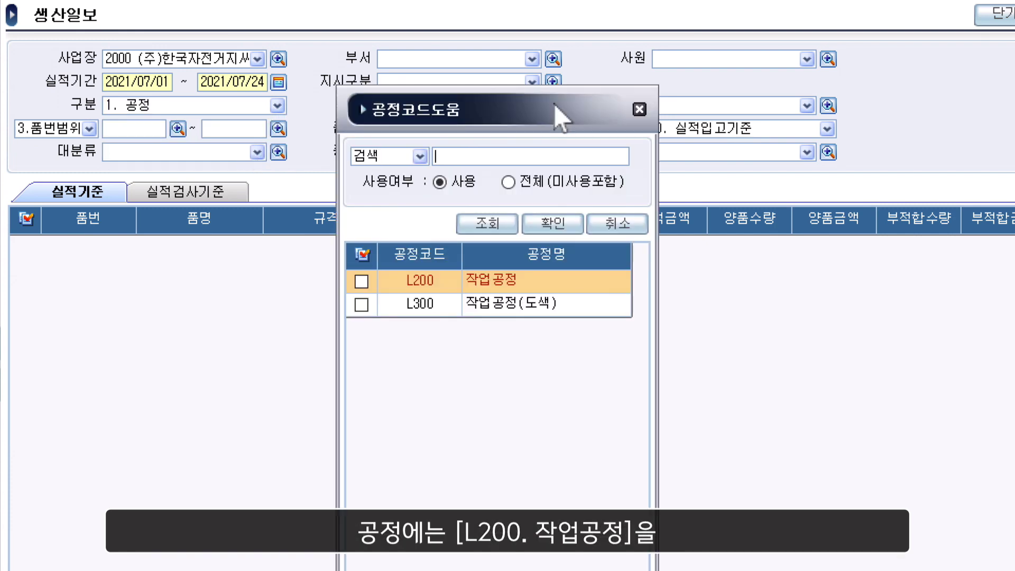
left_click(358, 281)
left_click(549, 224)
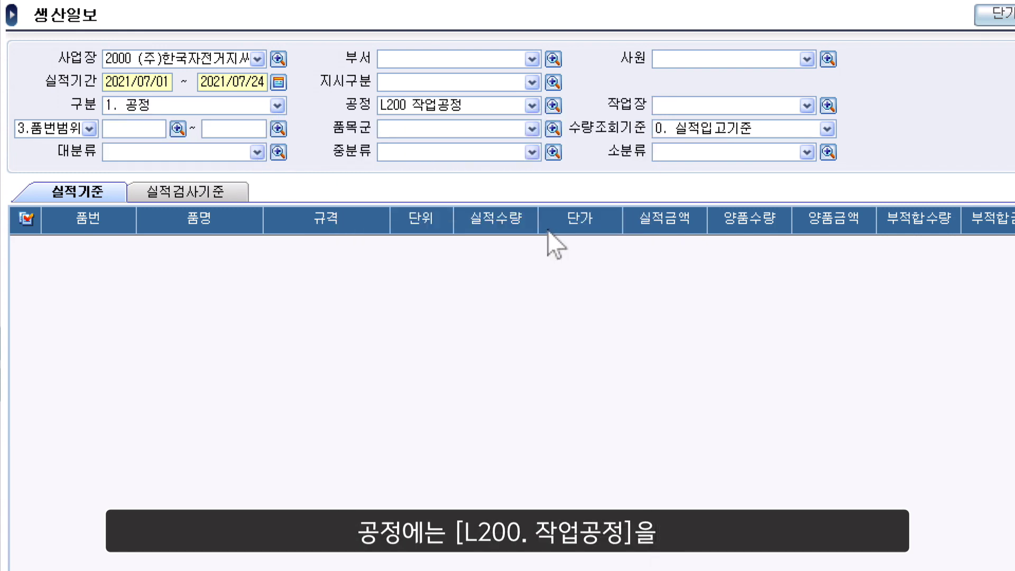
Set 작업장 to L201 제품작업장 for the 생산일보 query
left_click(828, 106)
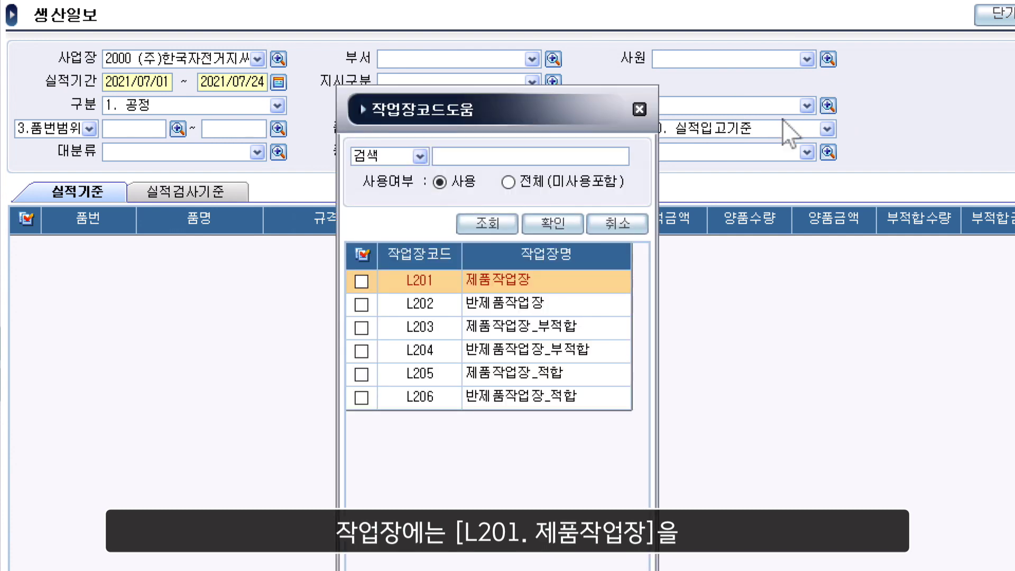
left_click(361, 281)
left_click(578, 226)
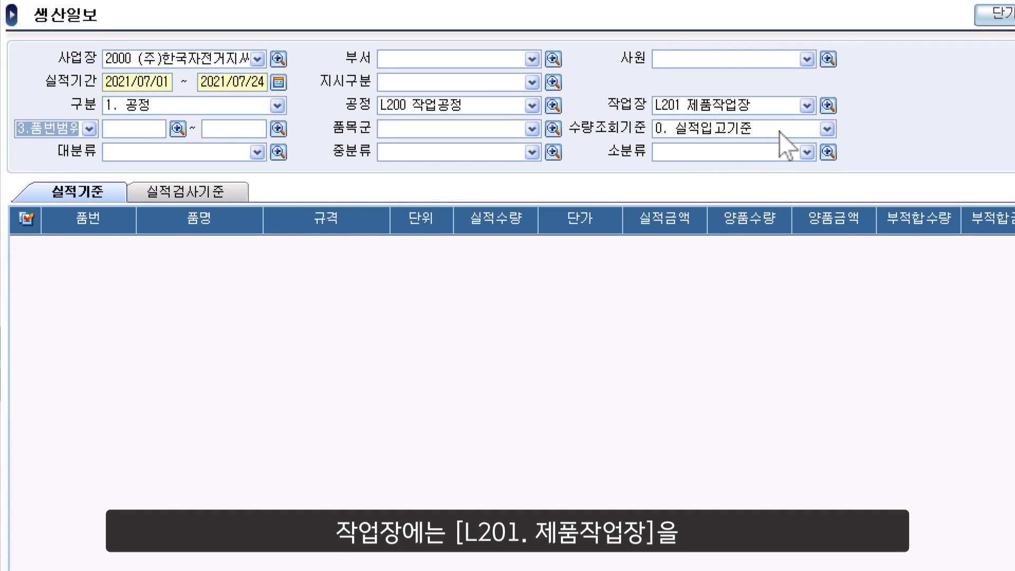
Choose 0. 실적입고기준 as the 수량조회기준 and retrieve the daily production records
left_click(825, 128)
left_click(807, 145)
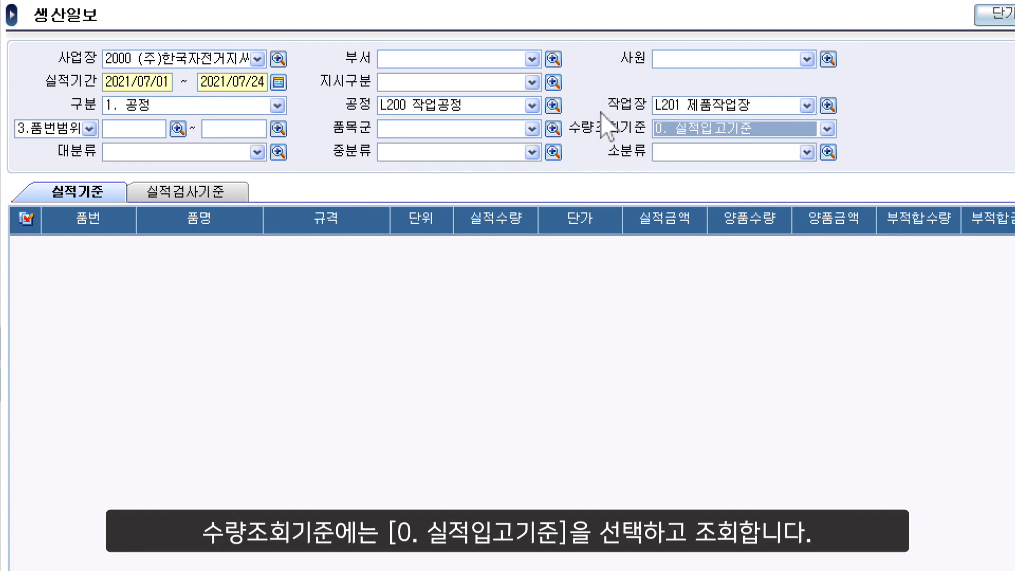
key("Return")
key("Return")
key("Return")
key("Return")
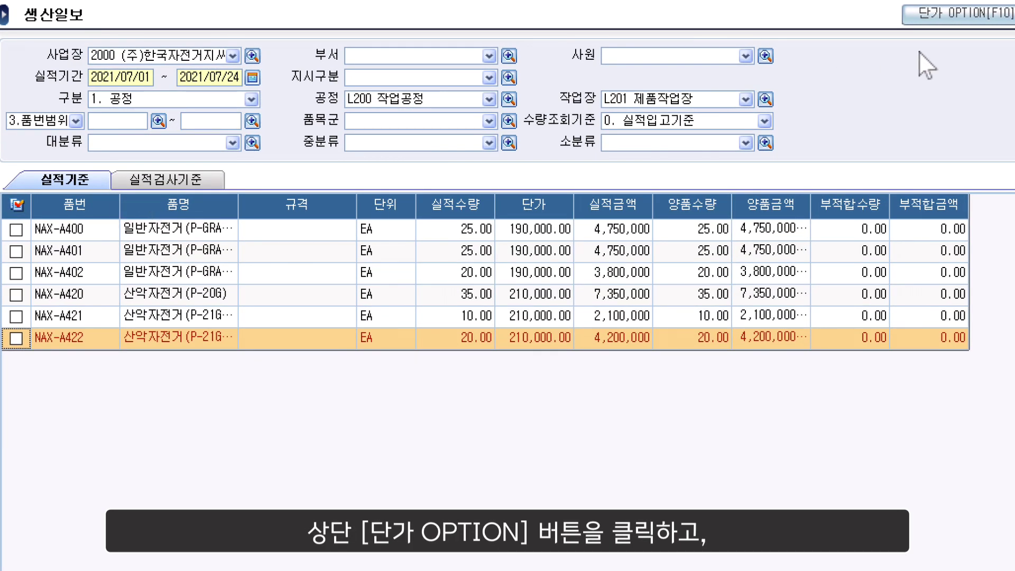
Apply 실제원가[품목등록] as the 단가 OPTION for both 구매 and 생산 procurement
left_click(955, 20)
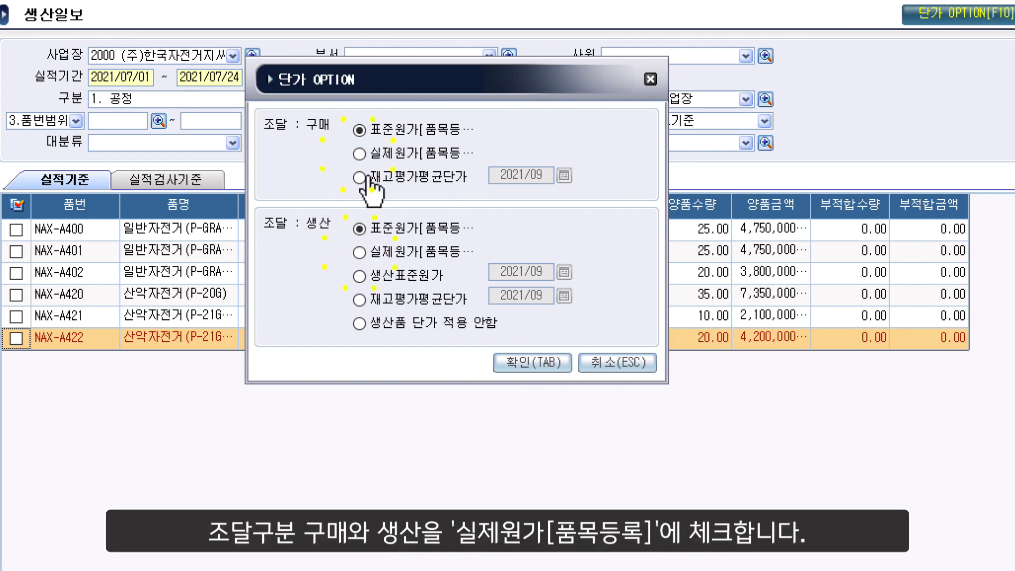
left_click(365, 158)
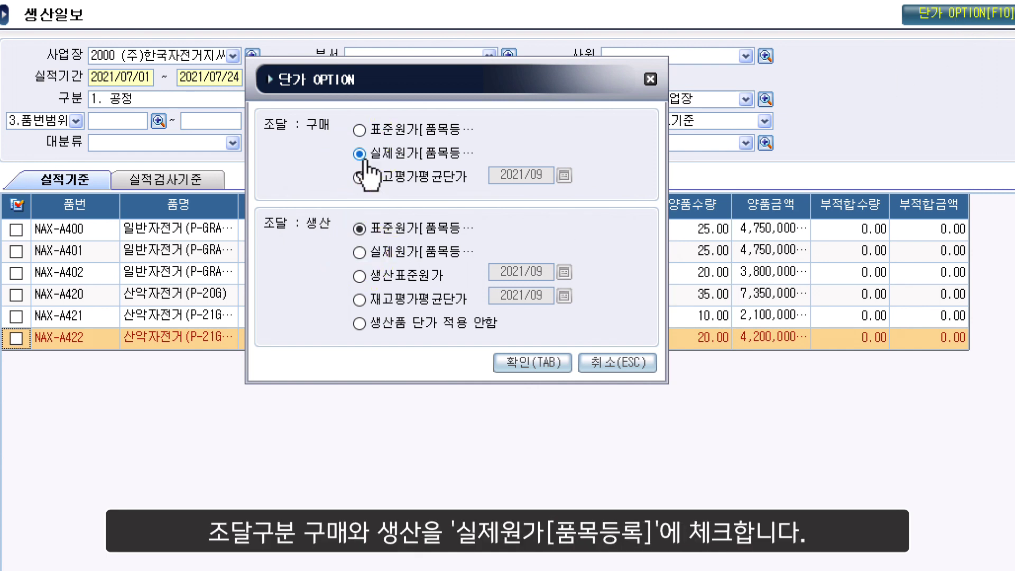
left_click(362, 255)
left_click(521, 364)
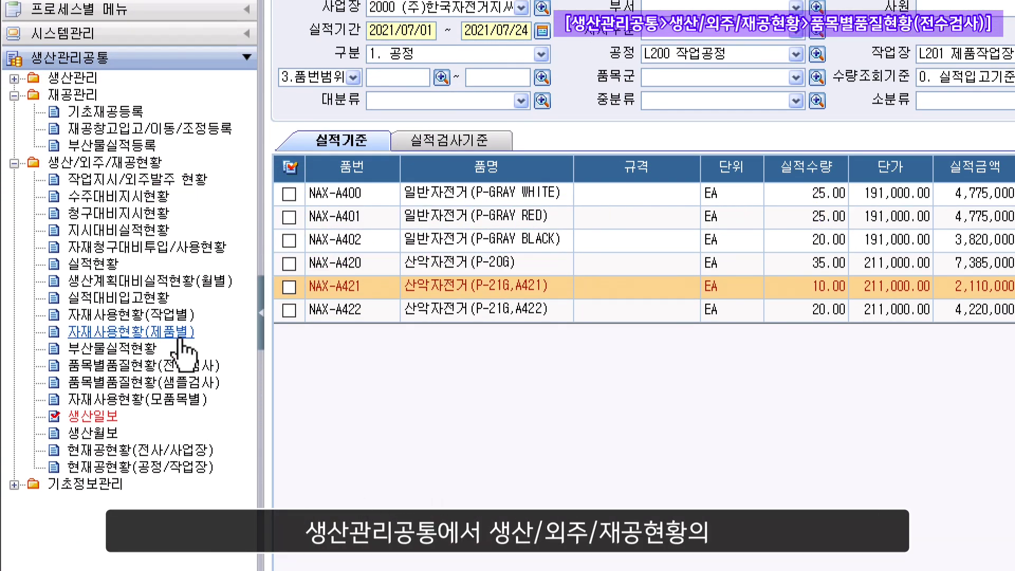
Search the programs for 전수 and open 품목별품질현황(전수검사)
left_click(207, 372)
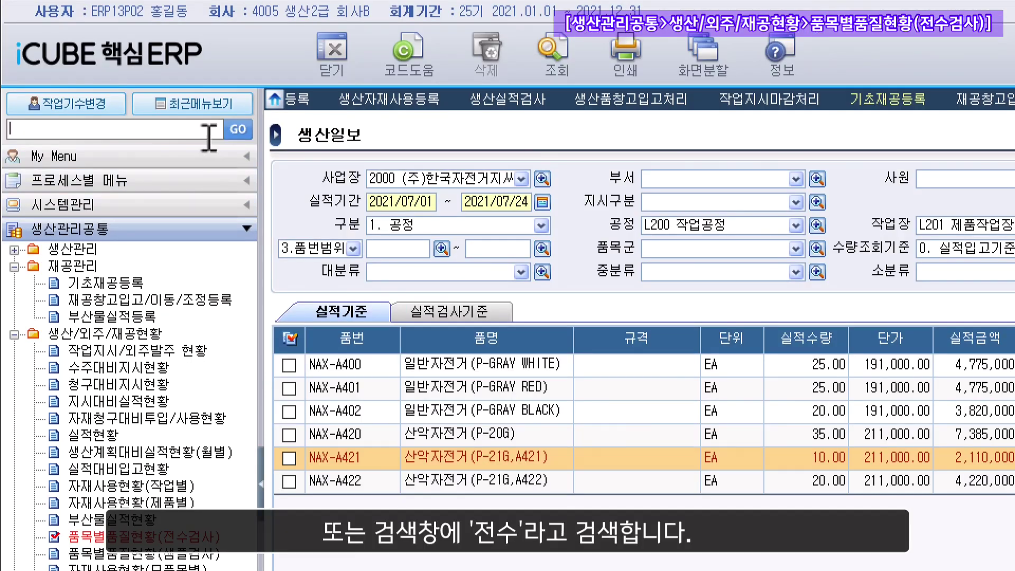
type("전수")
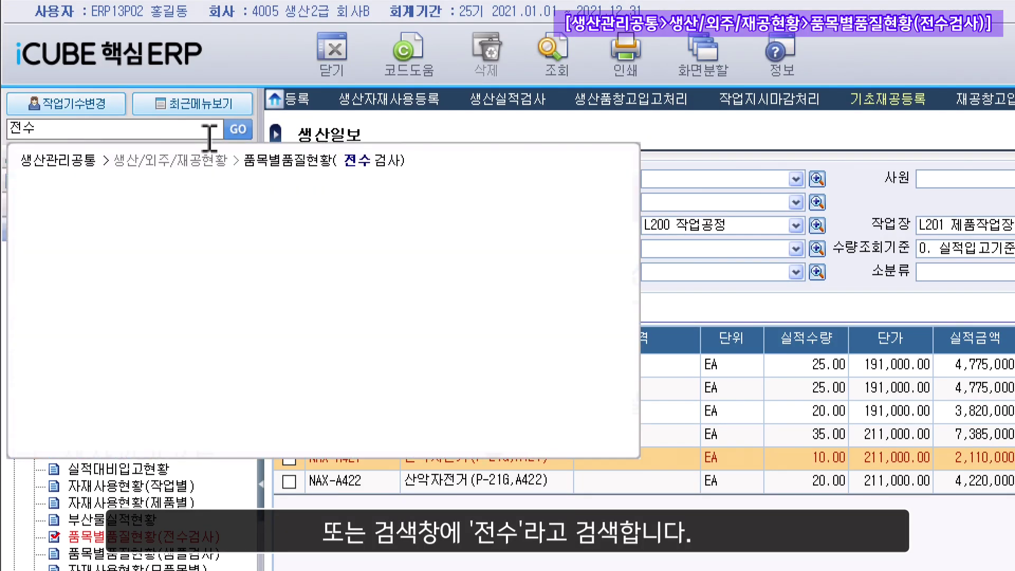
left_click(284, 160)
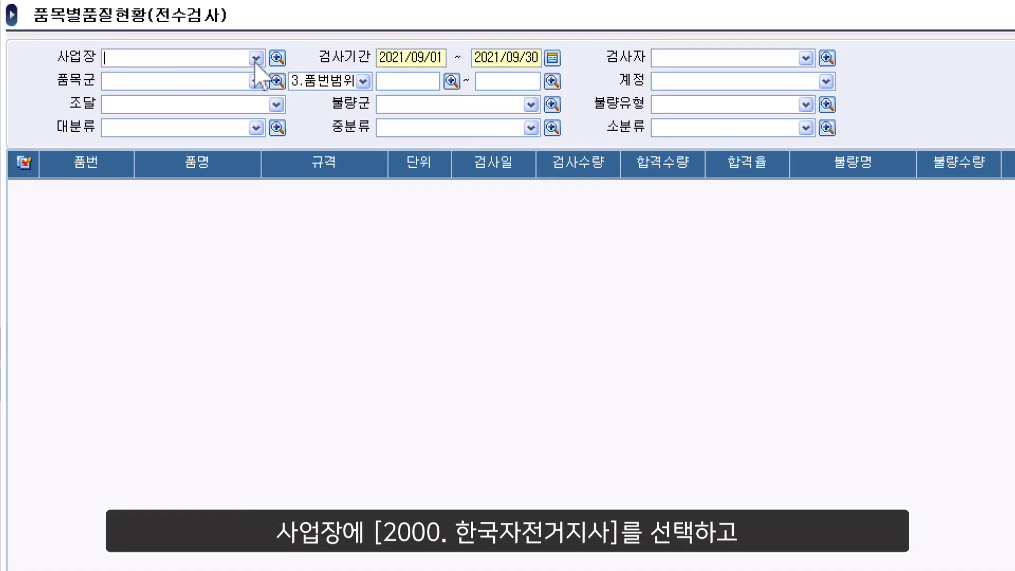
Set 사업장 to 2000 (주)한국자전거지사 for the 품목별품질현황(전수검사) query
left_click(277, 58)
left_click(361, 305)
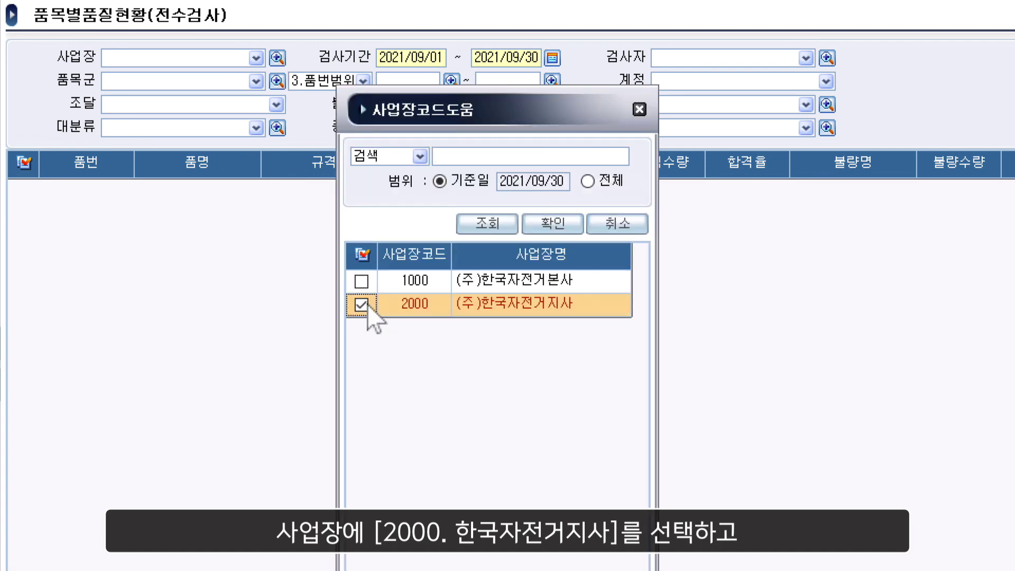
left_click(553, 224)
Set the 검사기간 to 2021/07/01 through 2021/07/24 and retrieve the full-inspection quality records
left_click(552, 58)
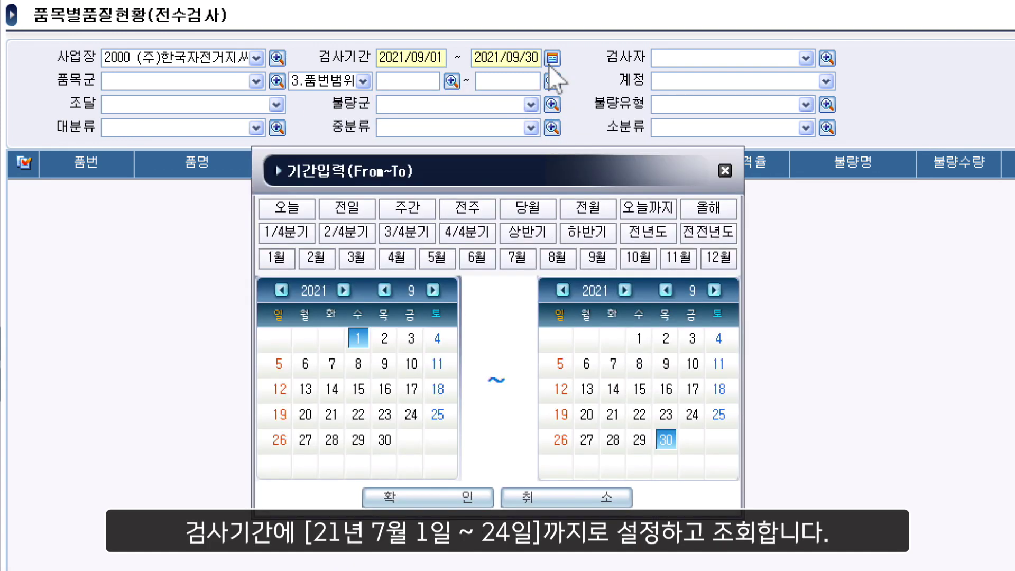
left_click(517, 257)
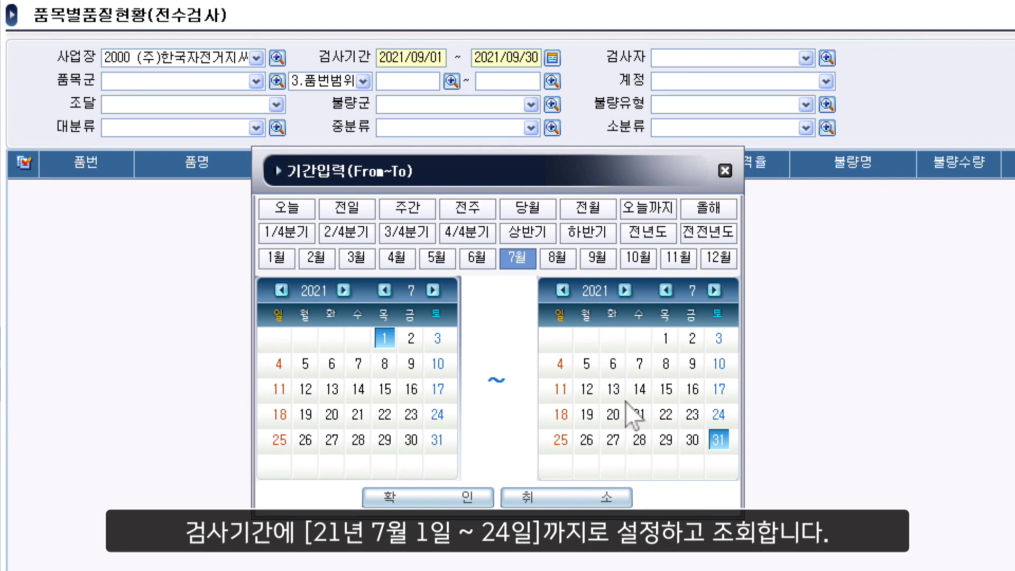
left_click(724, 416)
left_click(446, 498)
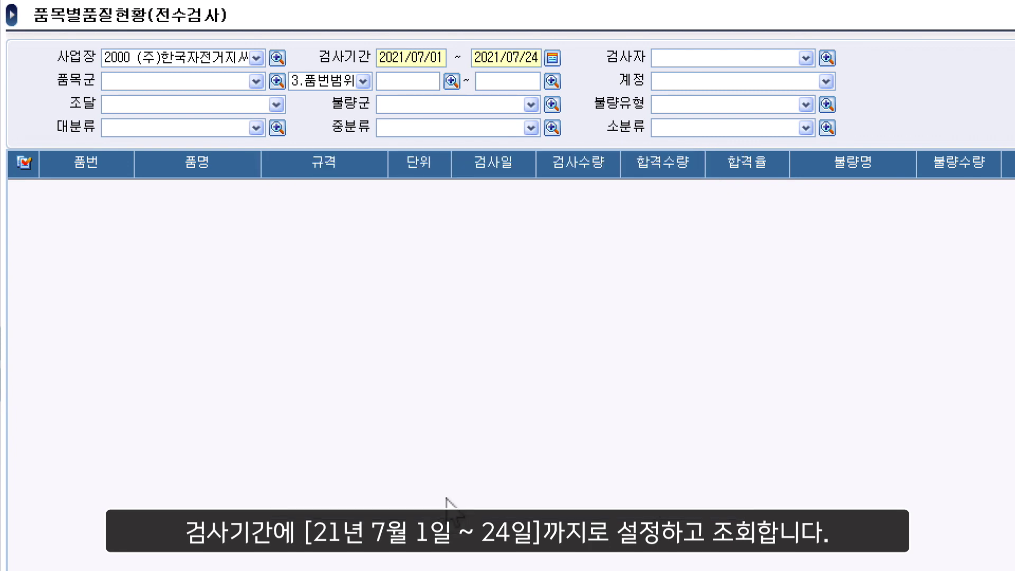
key("F10")
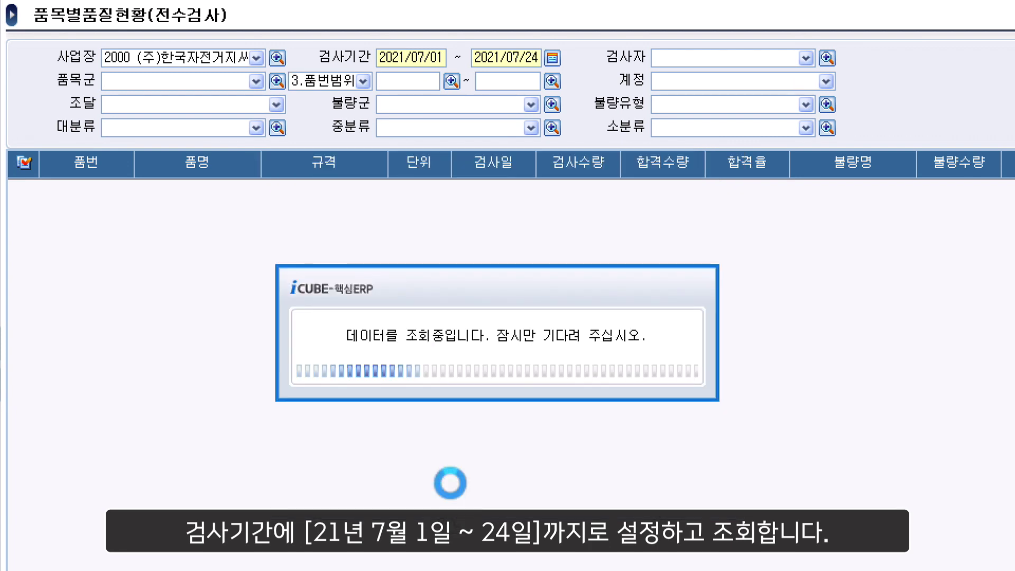
Compare the 합격율 of items NAX-A401, NAX-A402, NAX-A420 and NAX-A422
left_click(824, 194)
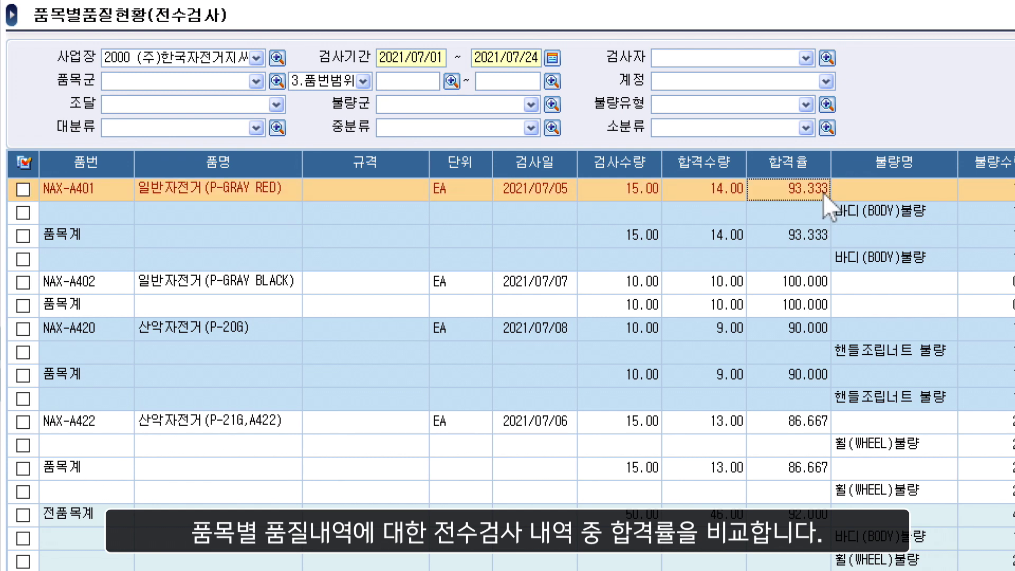
left_click(825, 238)
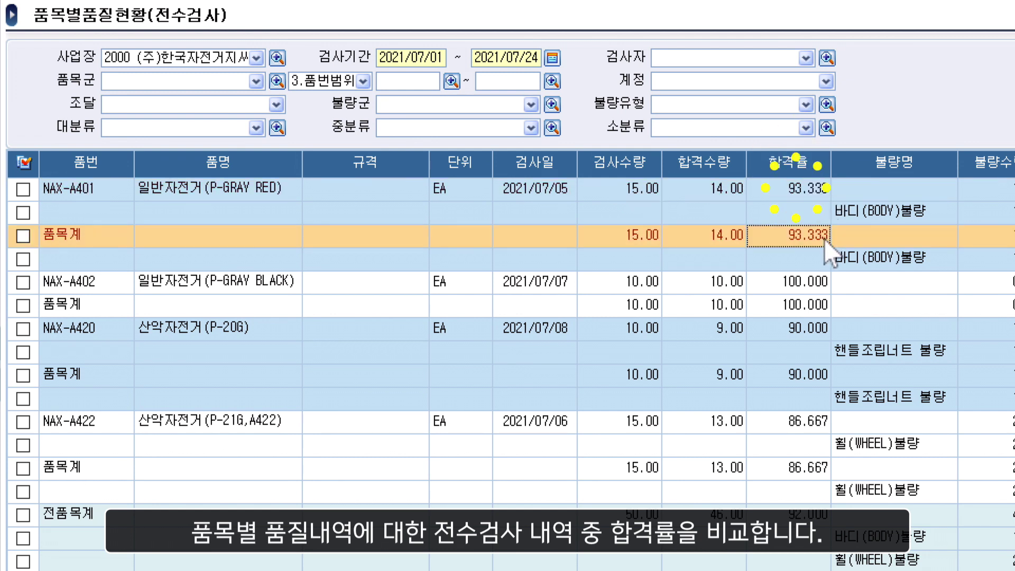
left_click(816, 287)
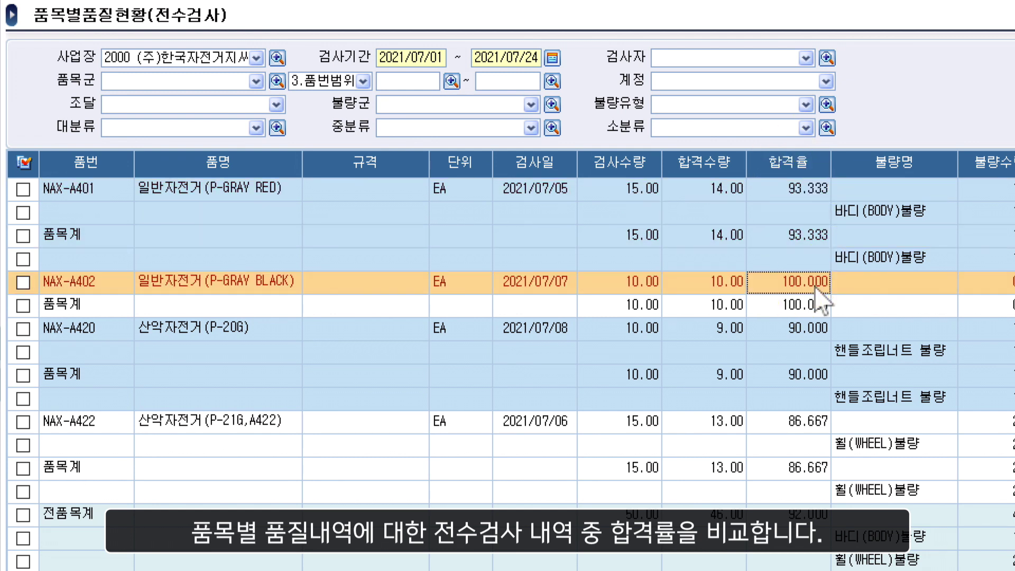
left_click(817, 329)
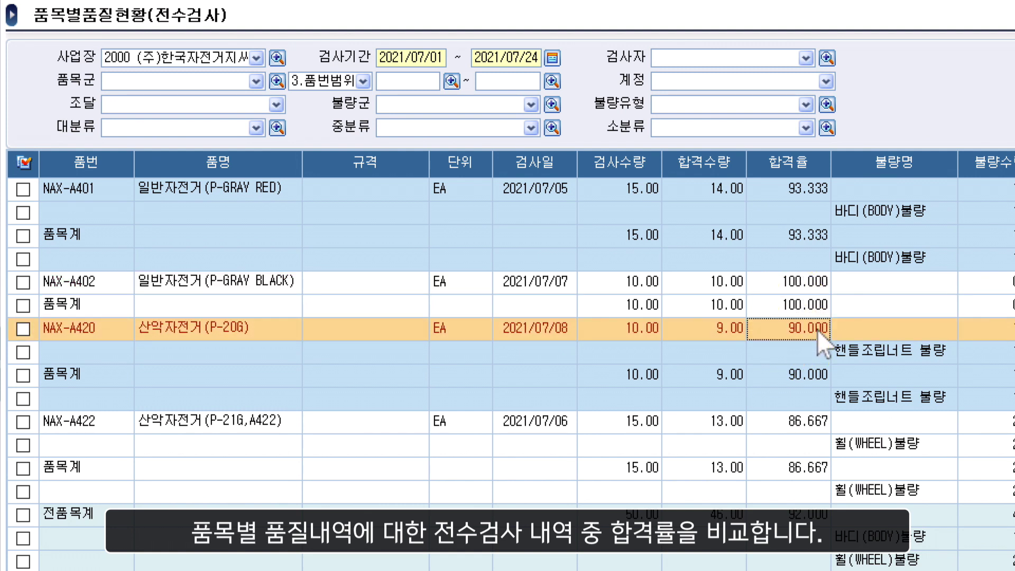
left_click(813, 426)
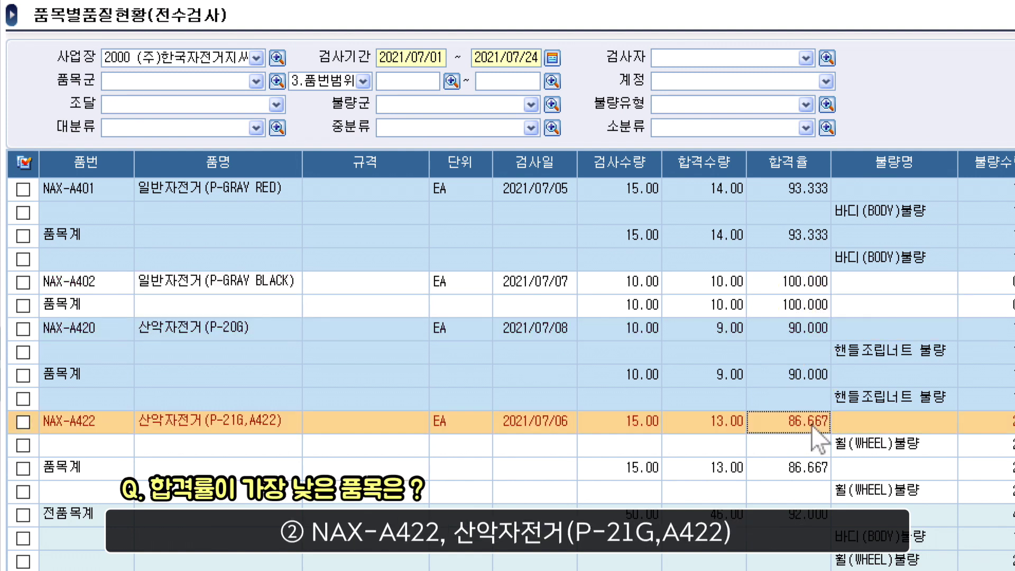